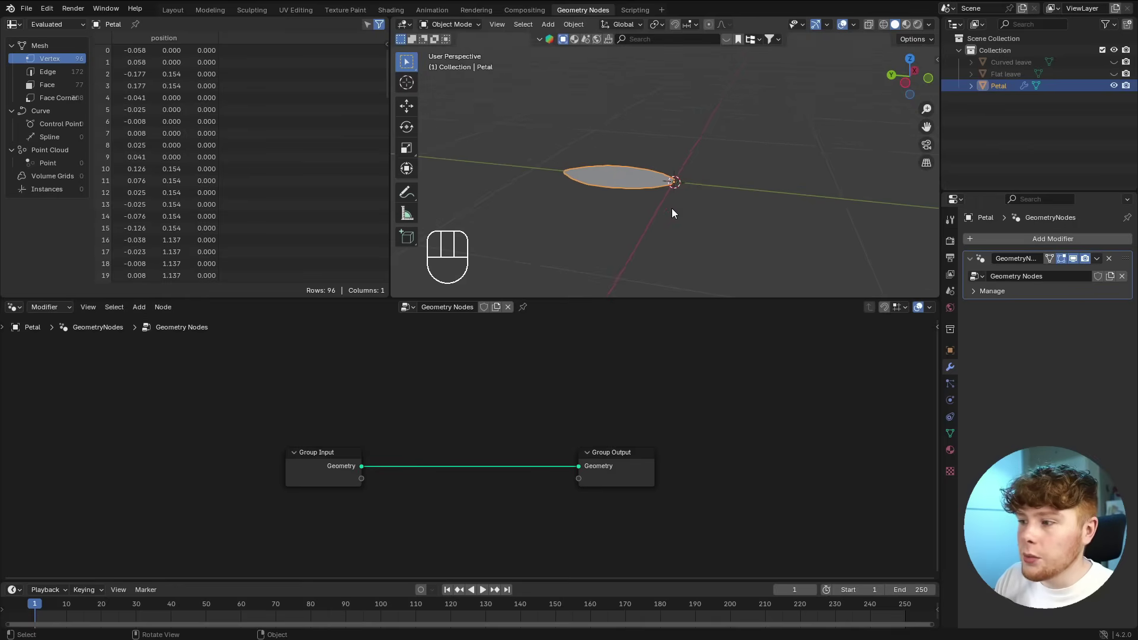
- Draw a freehand annotation curving upward from the petal's base in the 3D view
scroll(671, 217, up, 2)
shift+middle_drag(671, 193, 671, 199)
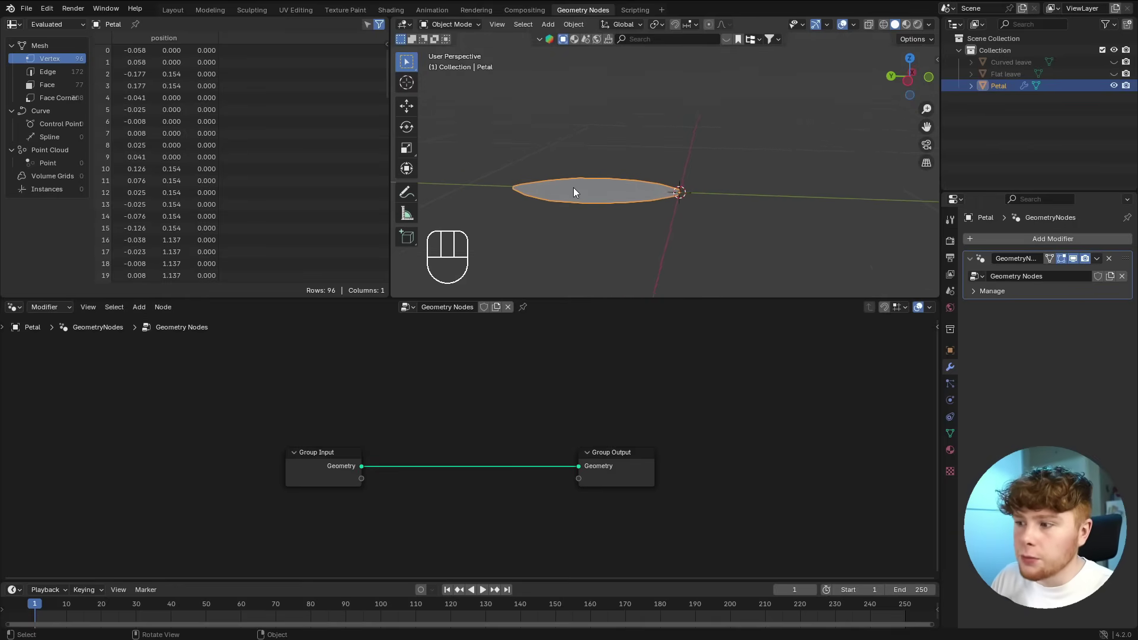
click(406, 192)
mouse_move(568, 215)
middle_down()
mouse_move(571, 232)
mouse_move(593, 229)
middle_up()
scroll(593, 229, up, 1)
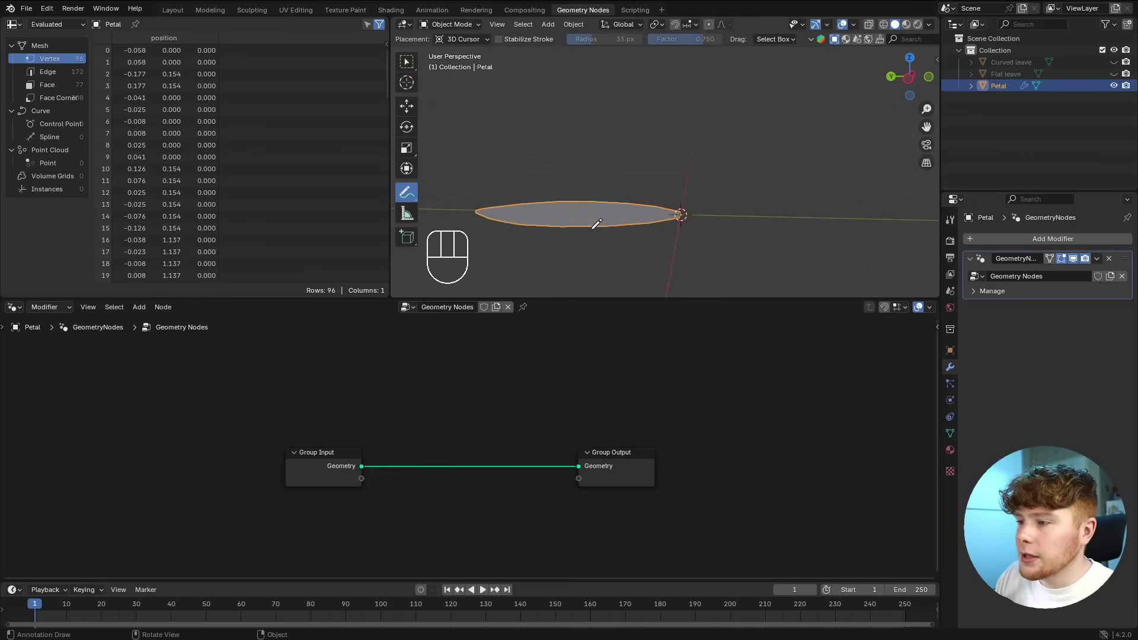
mouse_move(663, 207)
mouse_down()
mouse_move(597, 243)
mouse_move(672, 210)
mouse_move(615, 128)
mouse_up()
drag(644, 52, 644, 53)
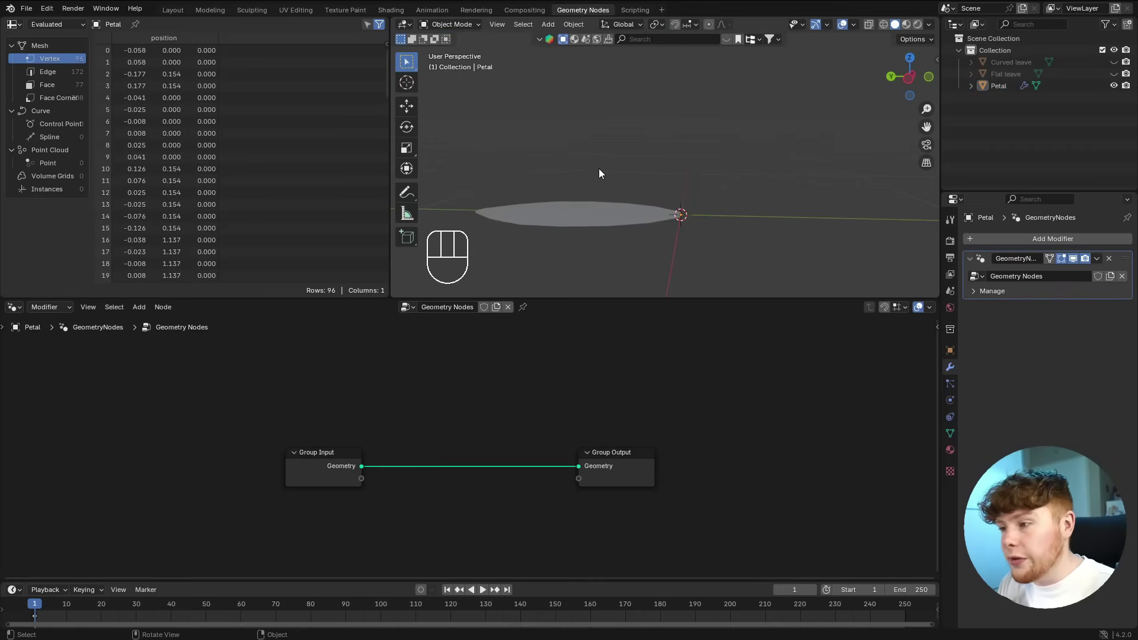
- Insert a Set Position node between the Group Input and Group Output nodes
scroll(494, 415, up, 2)
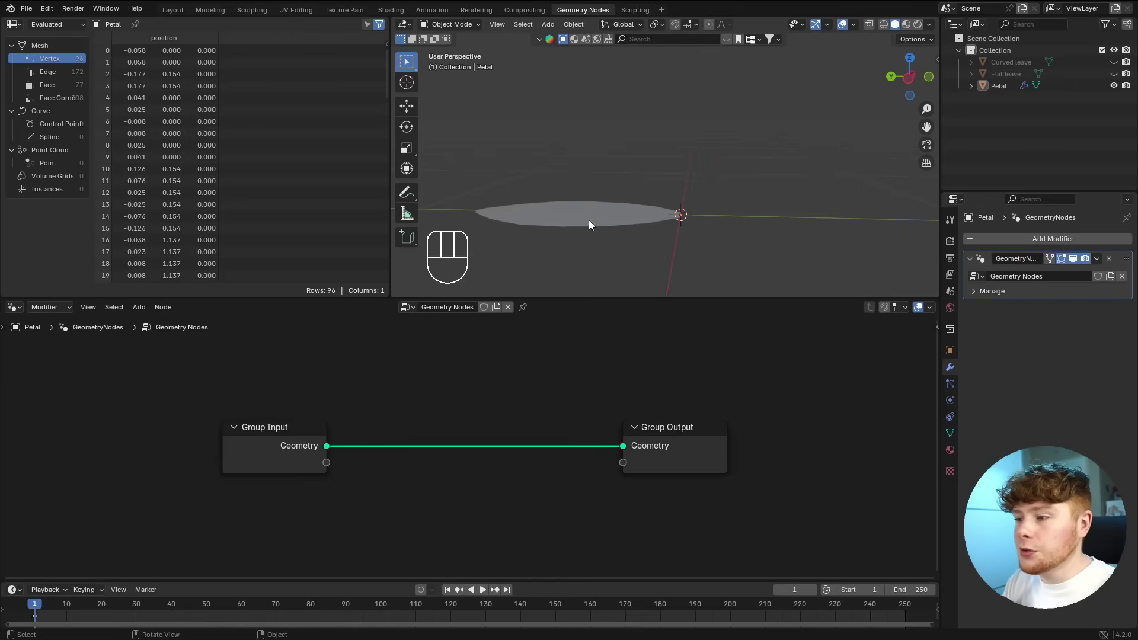
key(shift+a)
text(set po)
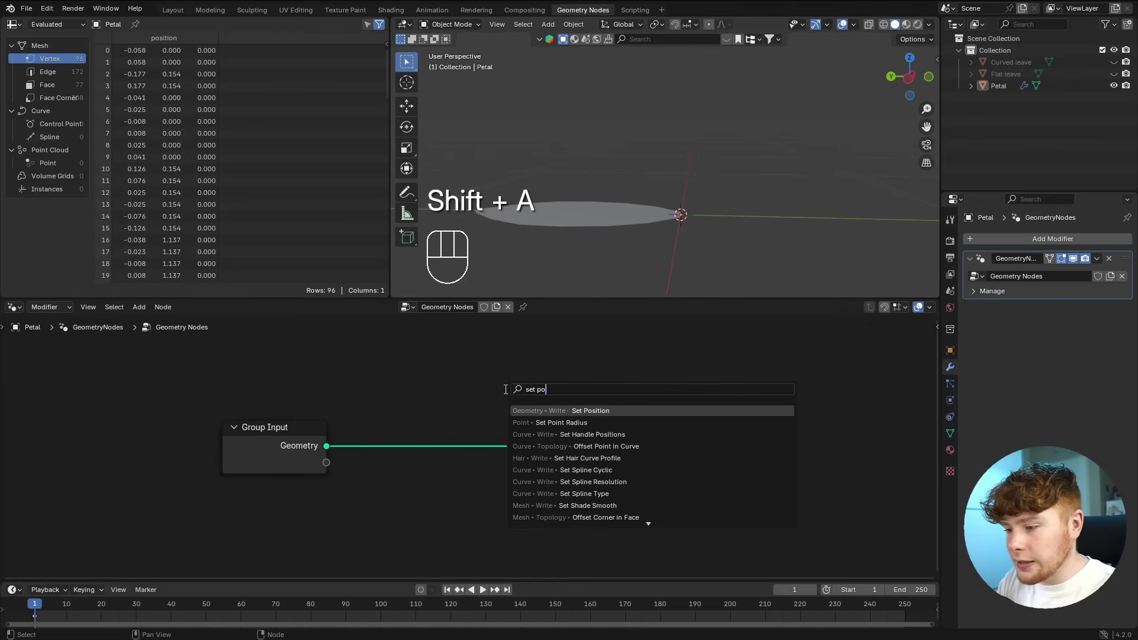
key(Return)
click(445, 387)
- Add a Position node below Group Input and connect it to Set Position's Position input
middle_drag(416, 435, 497, 386)
scroll(497, 386, up, 1)
key(shift+a)
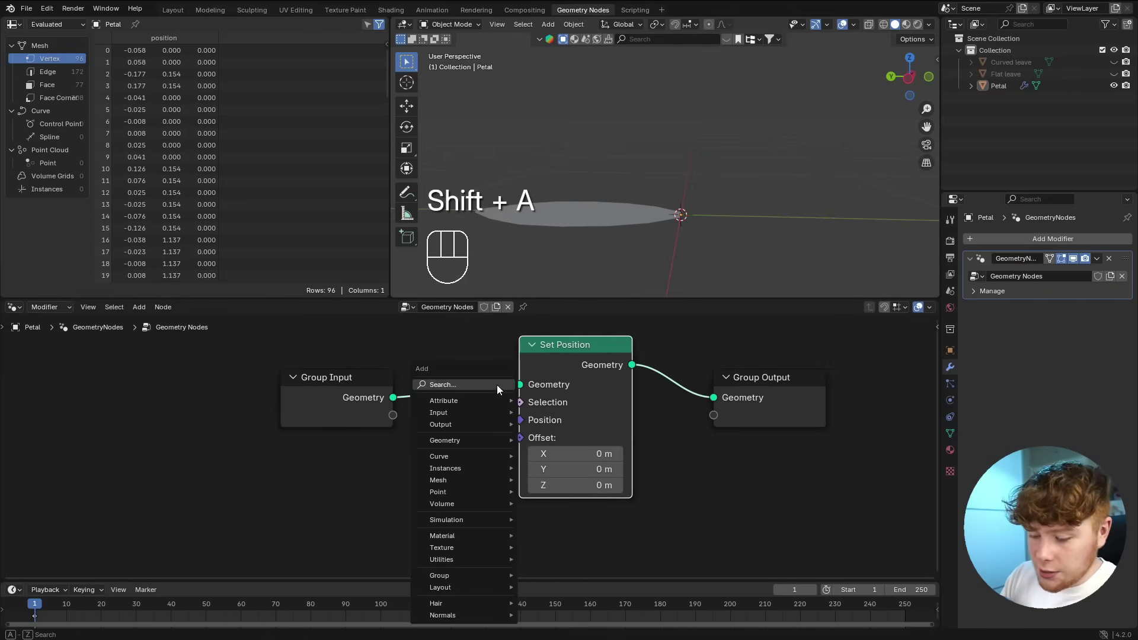
text(pos)
key(Return)
click(404, 479)
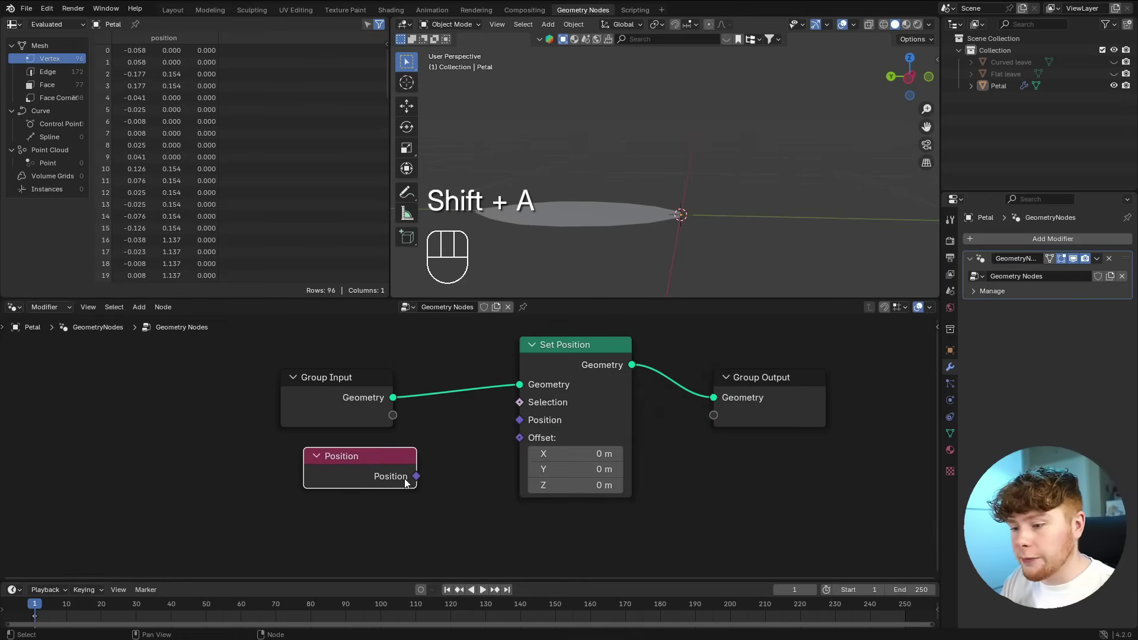
drag(415, 477, 520, 419)
click(465, 486)
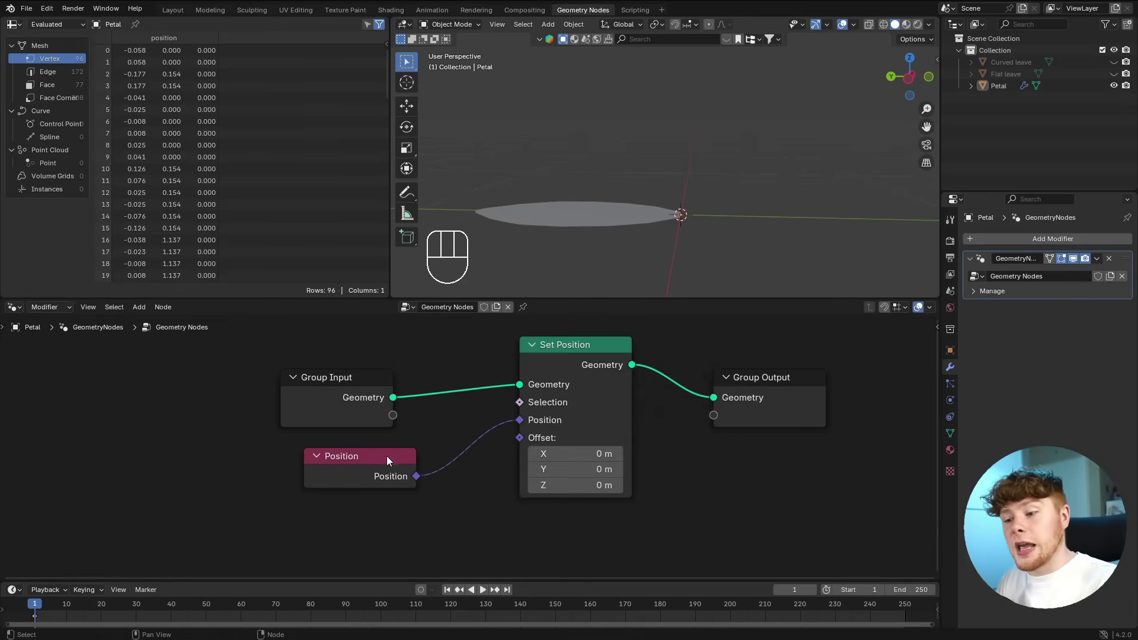
- Move the Group Input and Position nodes farther from Set Position, with Position just below Group Input
drag(387, 457, 362, 455)
drag(216, 392, 397, 489)
key(g)
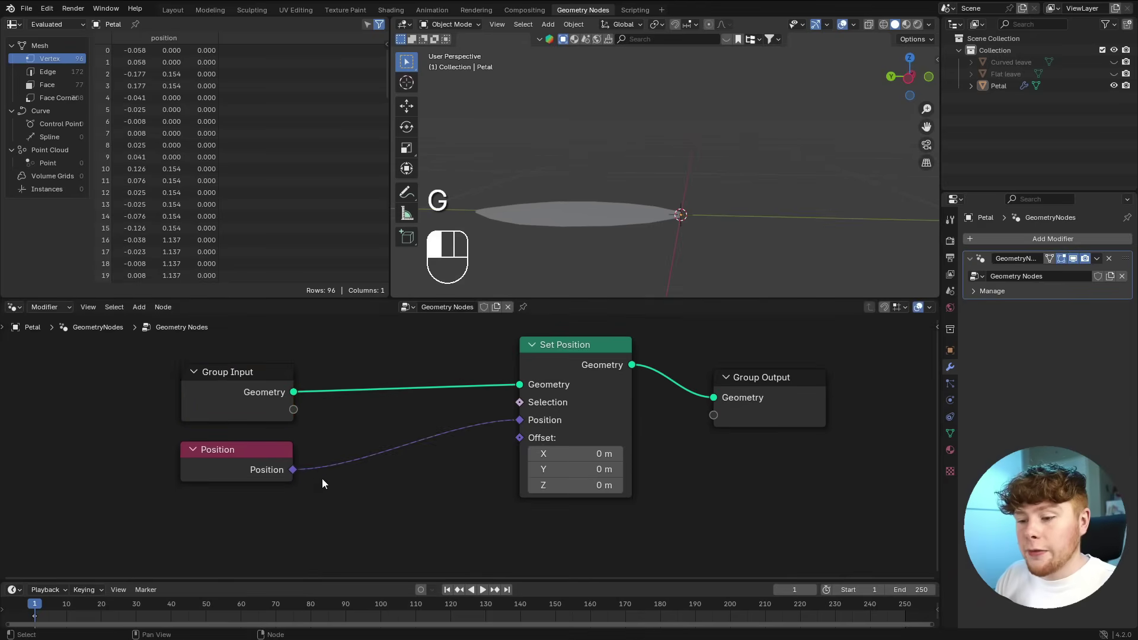
click(250, 452)
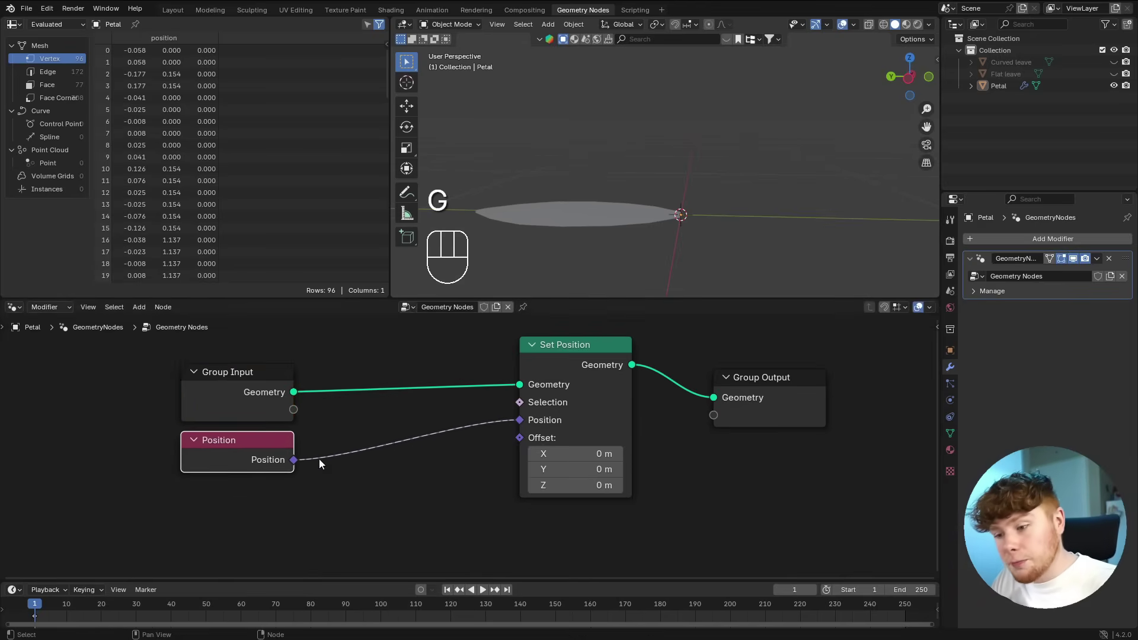
click(338, 451)
- Insert a Transform Point node on the link between the Position and Set Position nodes
key(shift+a)
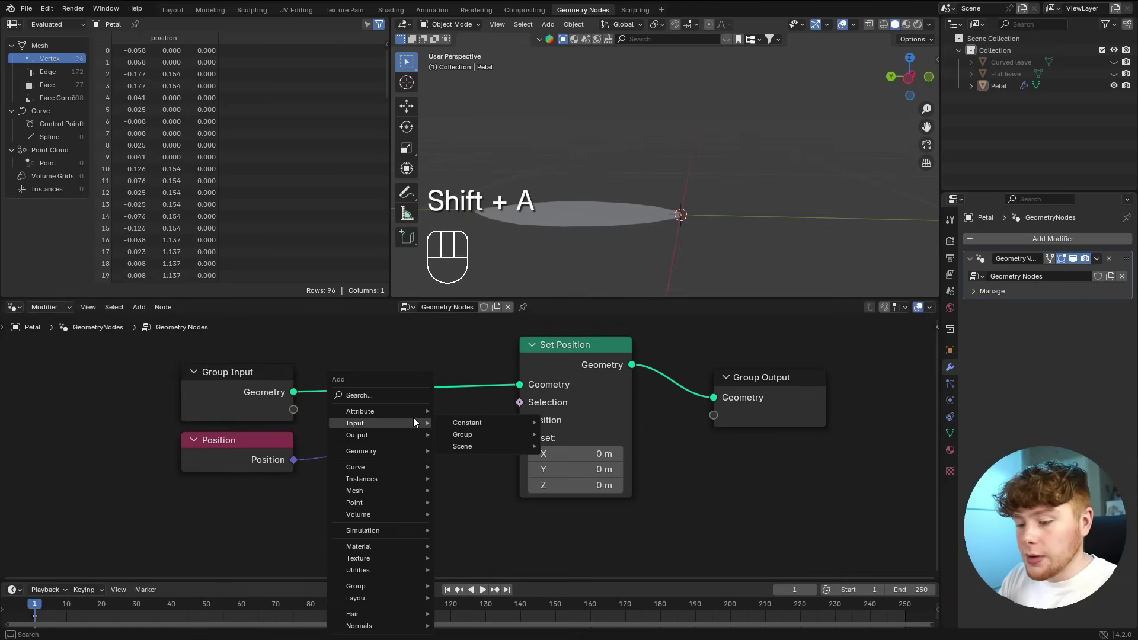
text(trans)
click(502, 451)
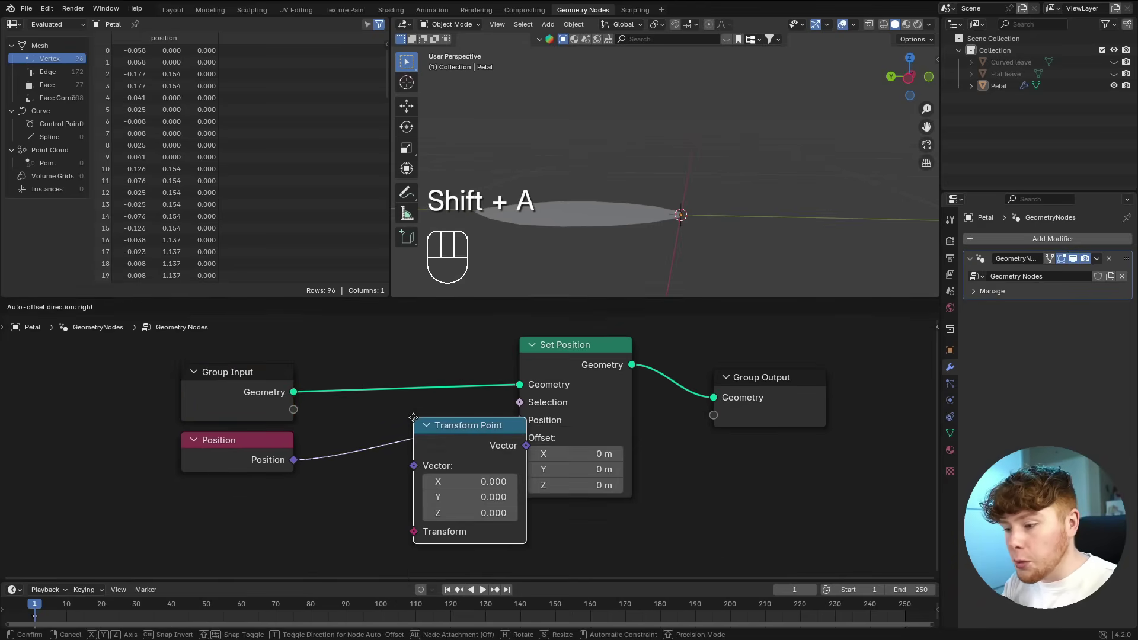
click(422, 444)
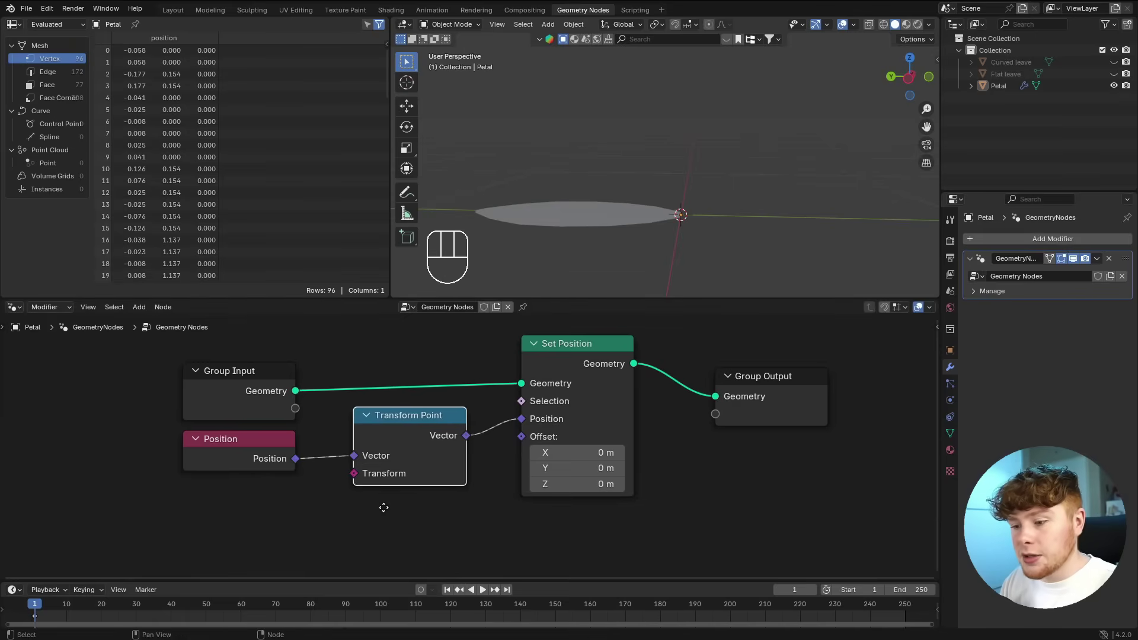
scroll(415, 492, up, 2)
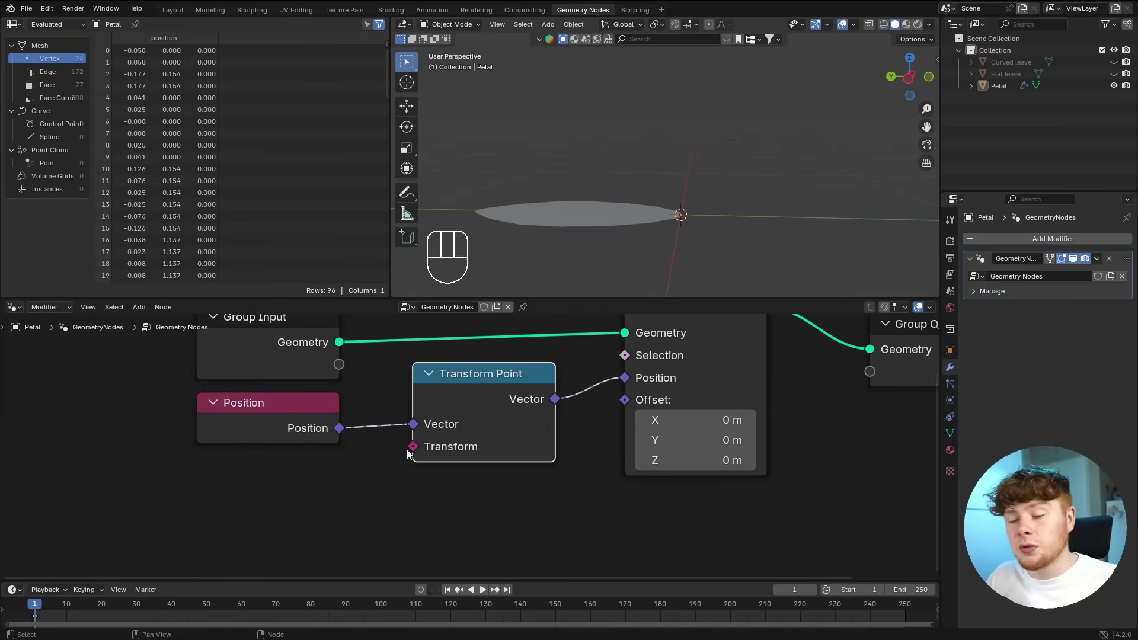
click(271, 440)
click(368, 464)
- Add a Combine Transform node below Position and connect it to Transform Point's Transform input
scroll(403, 437, down, 2)
middle_drag(368, 464, 440, 414)
scroll(439, 414, down, 1)
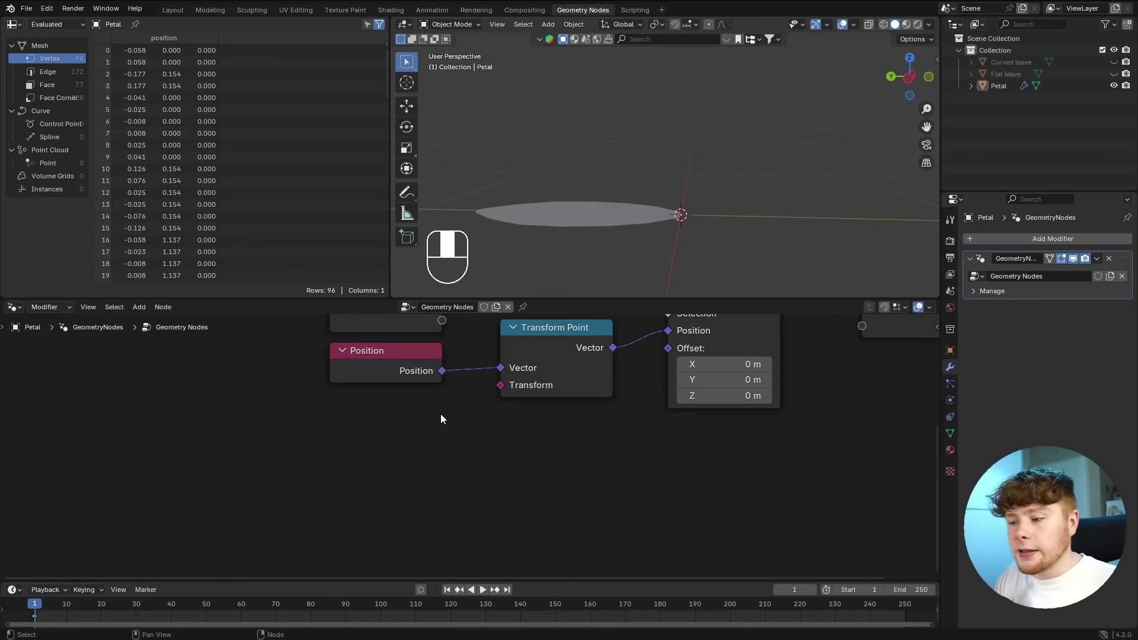
key(shift+a)
text(com t)
key(Return)
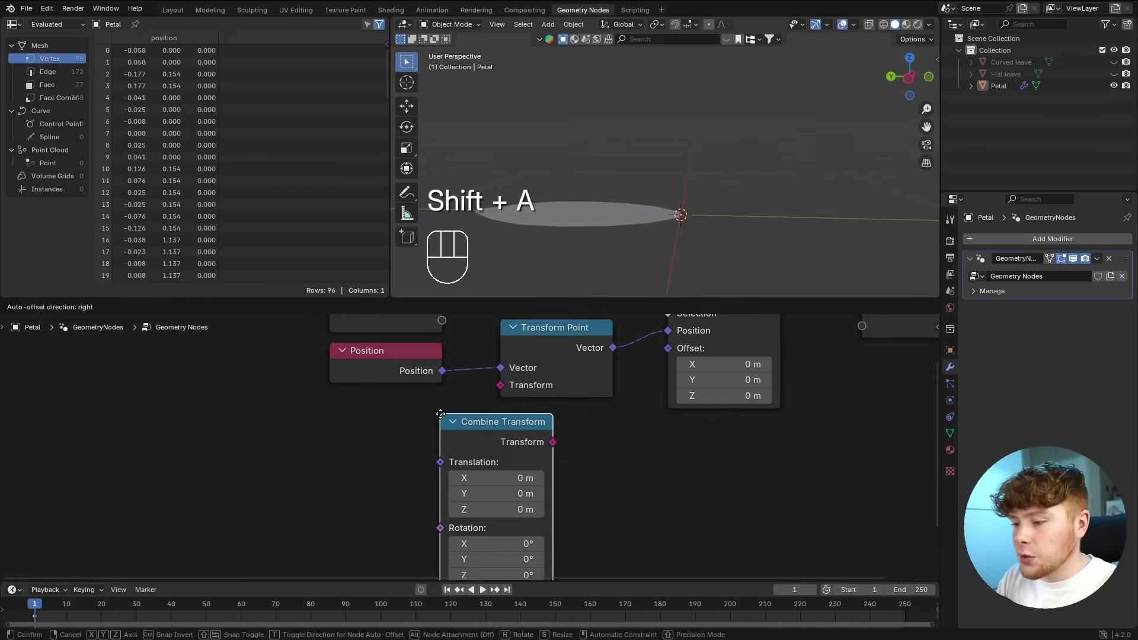
click(441, 418)
drag(441, 418, 508, 387)
- Try out a different X rotation in the Combine Transform node
scroll(504, 415, down, 4)
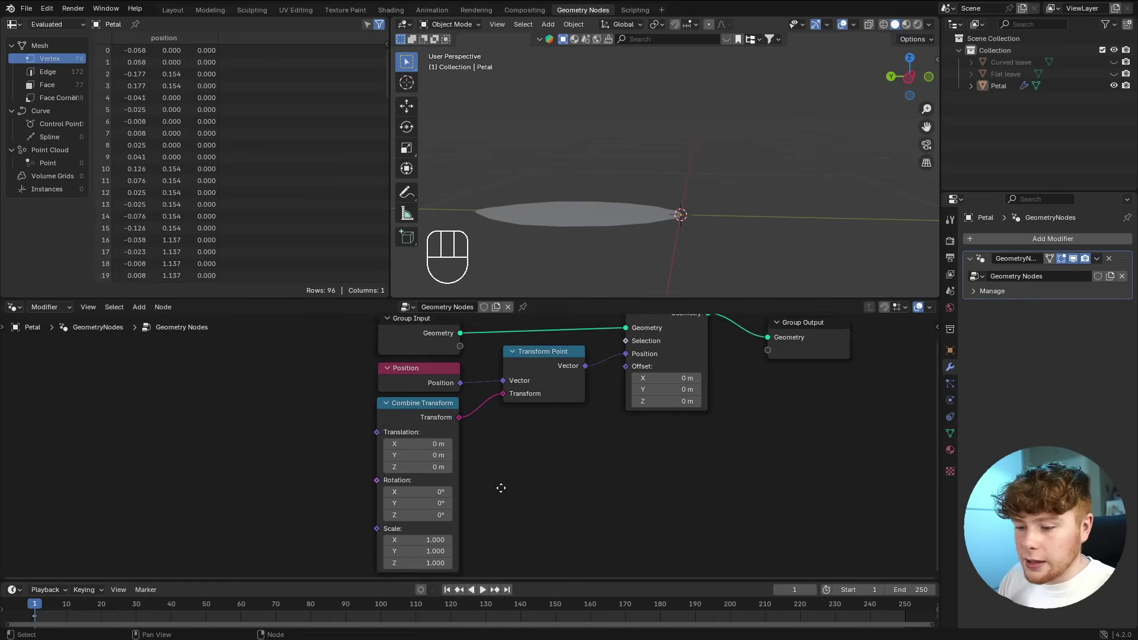
scroll(548, 433, up, 6)
middle_drag(501, 488, 554, 447)
scroll(547, 436, down, 1)
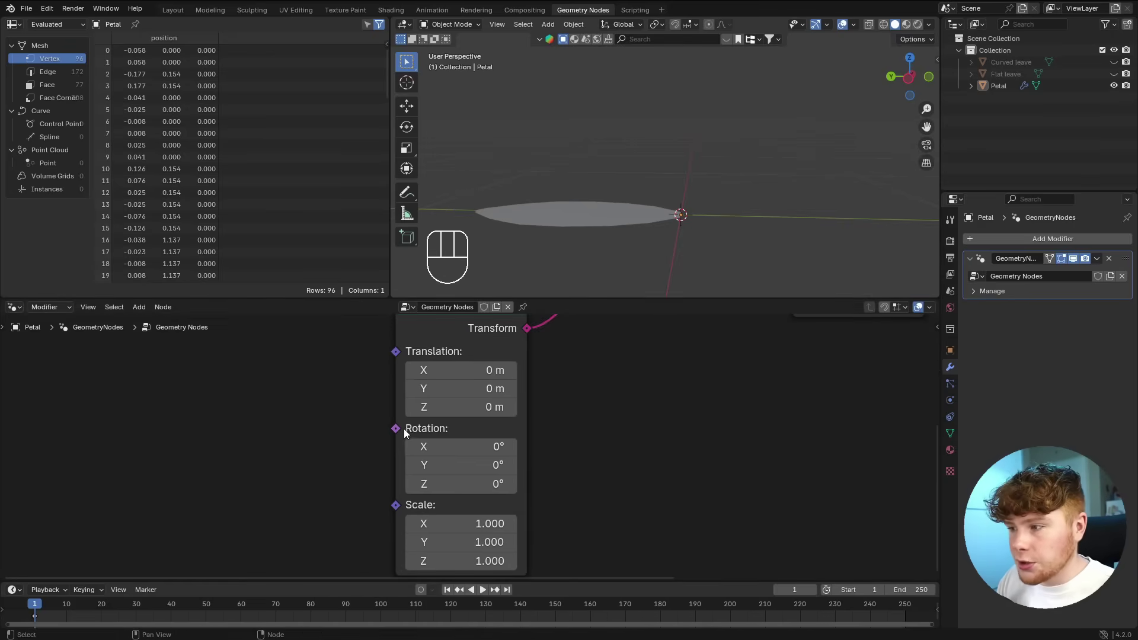
drag(427, 447, 453, 445)
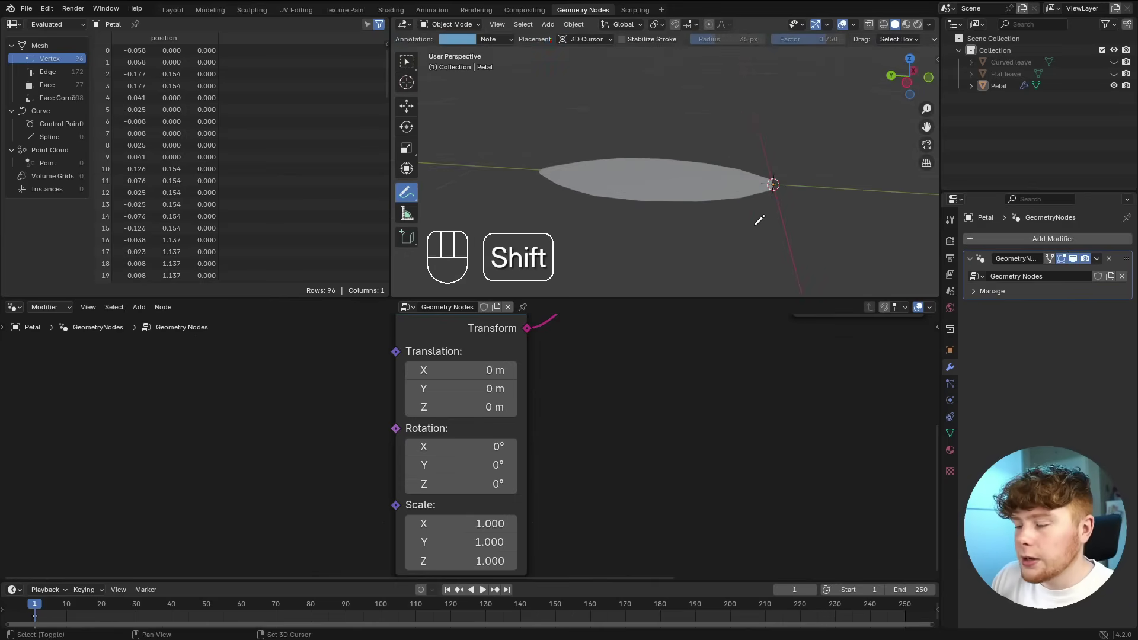
- Circle the petal's tip and base with freehand annotations in the 3D view
shift+middle_drag(756, 223, 726, 219)
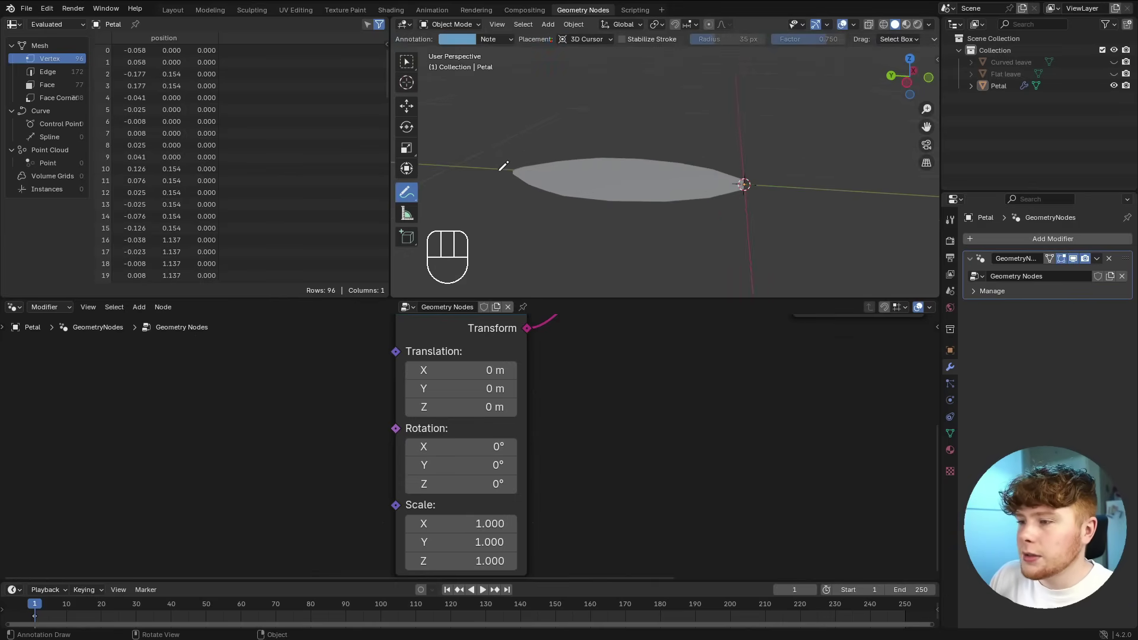
drag(525, 155, 497, 170)
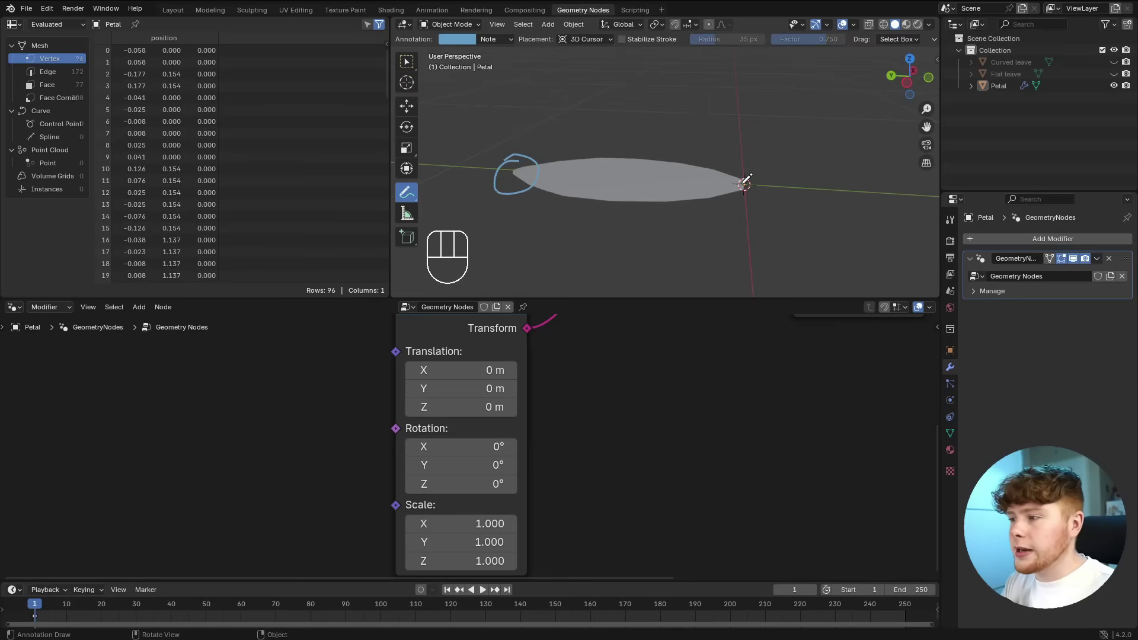
drag(750, 172, 735, 175)
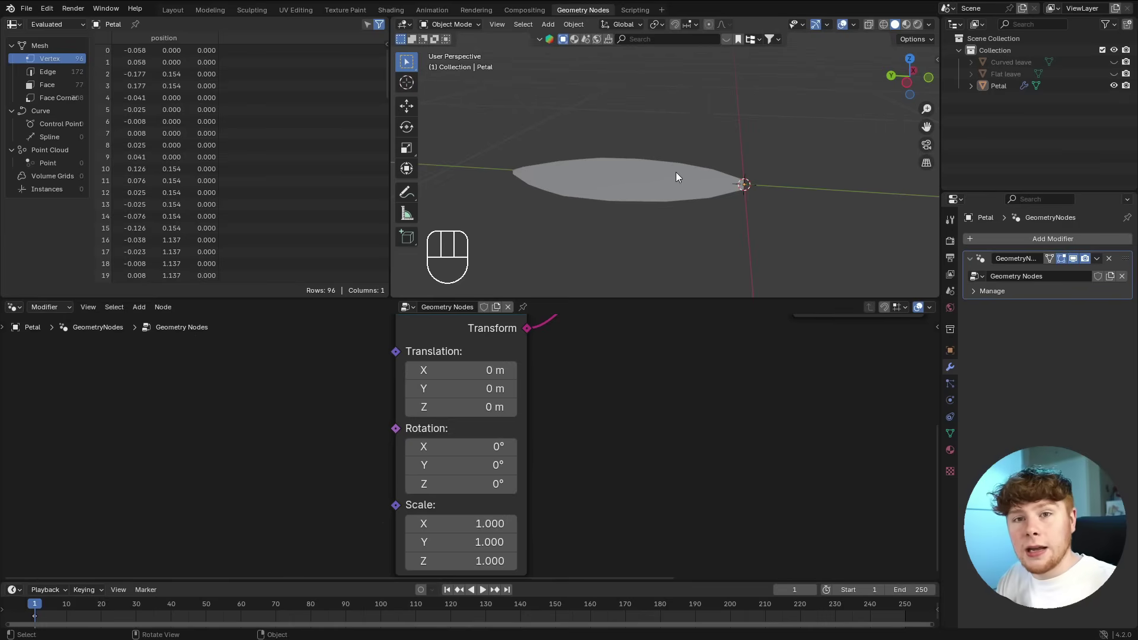
- Add a Combine XYZ node and feed its vector into Combine Transform's Rotation input
scroll(301, 400, down, 3)
middle_drag(302, 400, 518, 386)
key(shift+a)
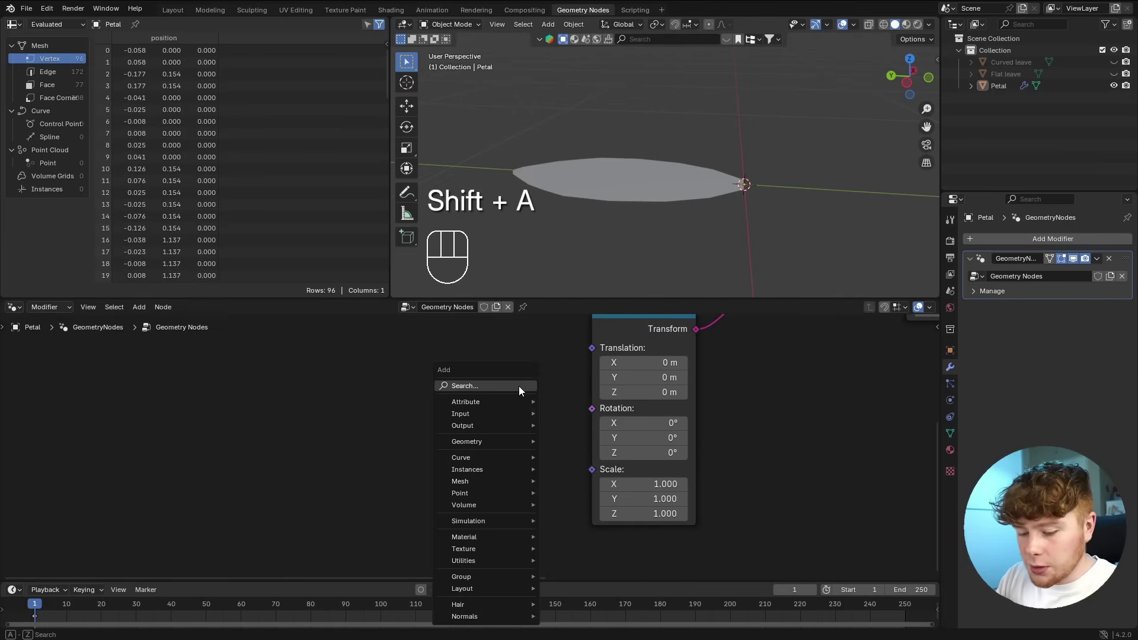
text(comb)
key(Return)
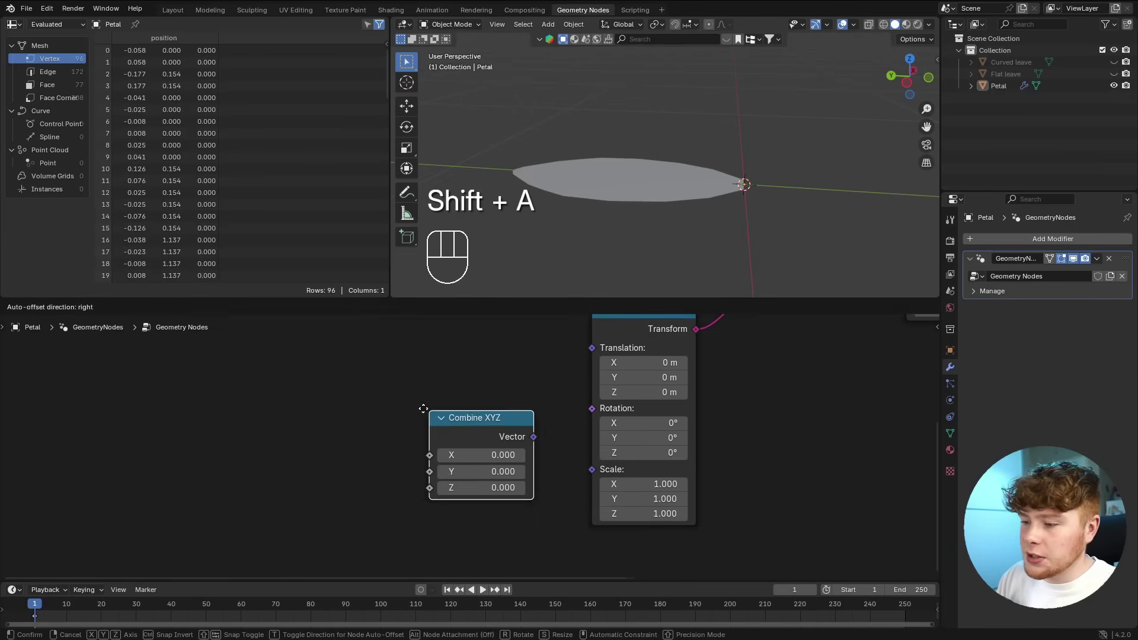
click(453, 391)
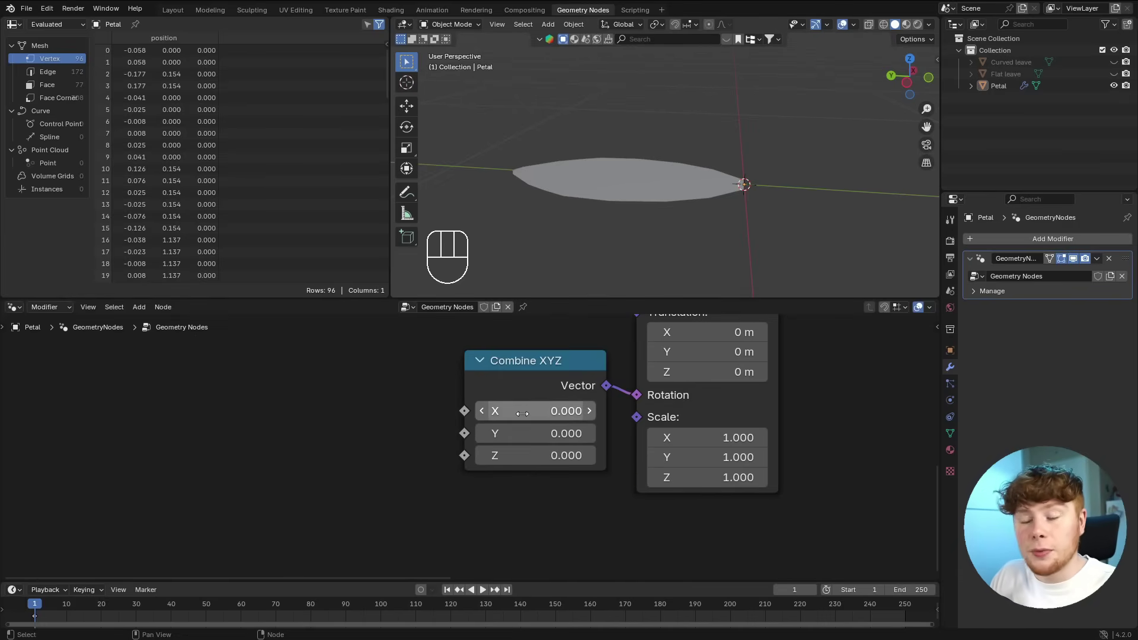
- Add a second Position node well ahead of the Combine XYZ node
scroll(365, 397, down, 4)
scroll(364, 397, up, 4)
middle_drag(364, 397, 439, 388)
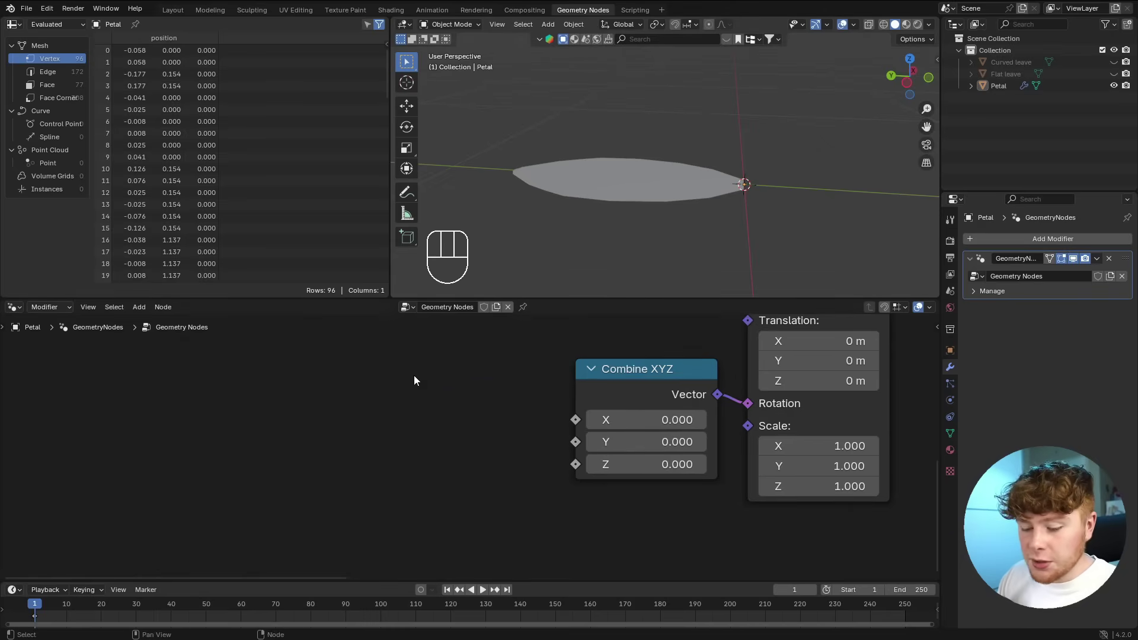
key(shift+a)
text(pos)
key(Return)
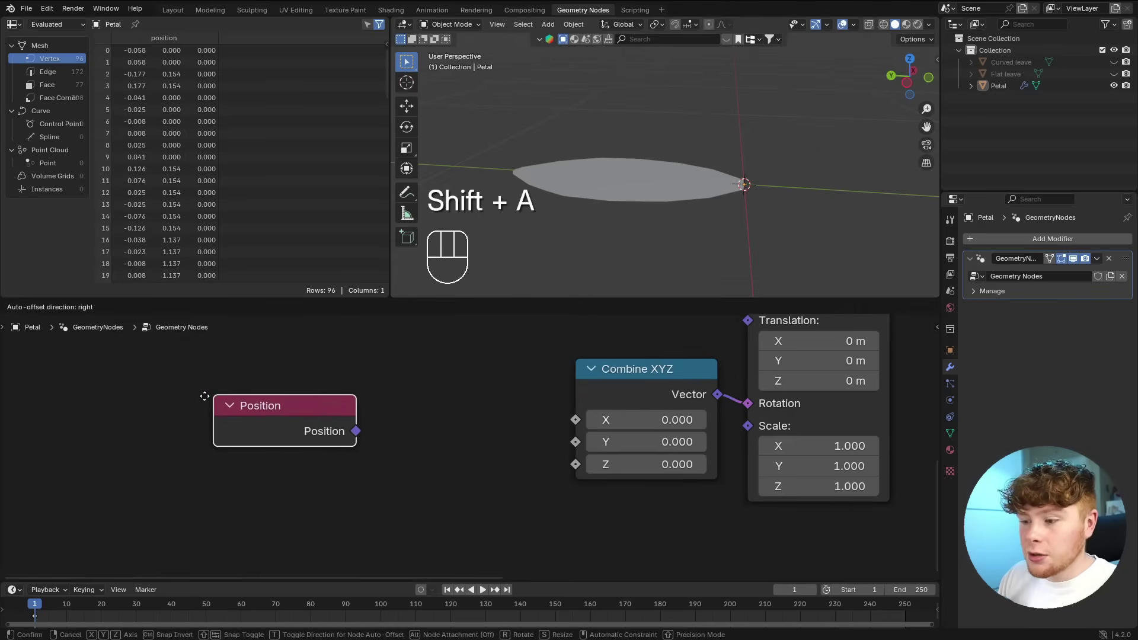
click(139, 386)
- Add a Separate XYZ node and connect the new Position node to its Vector input
key(shift+a)
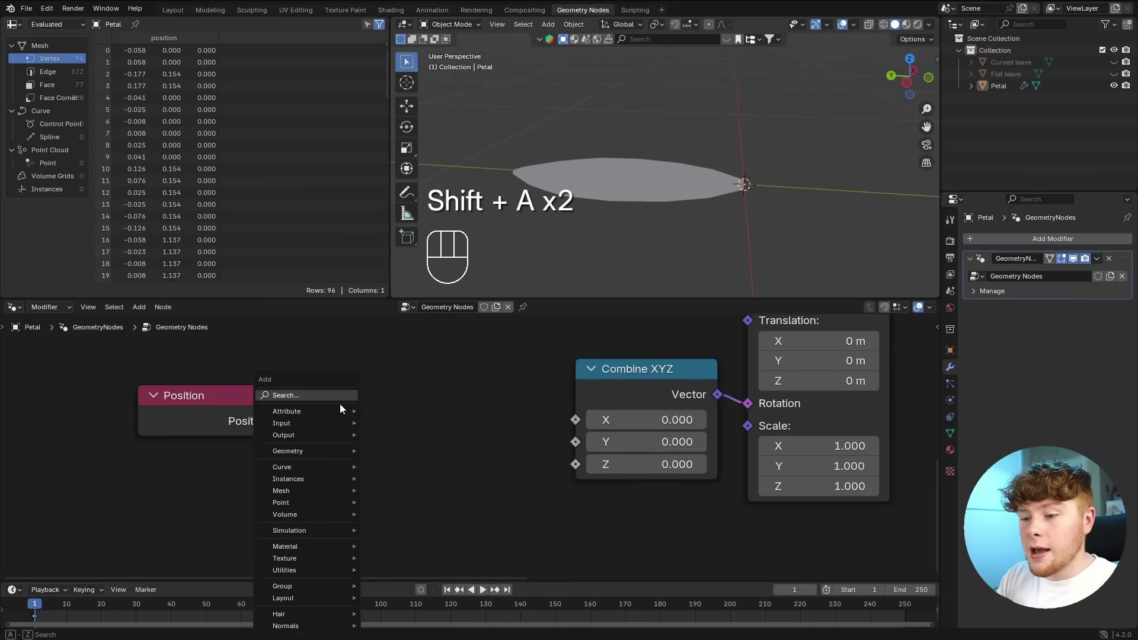
text(separate)
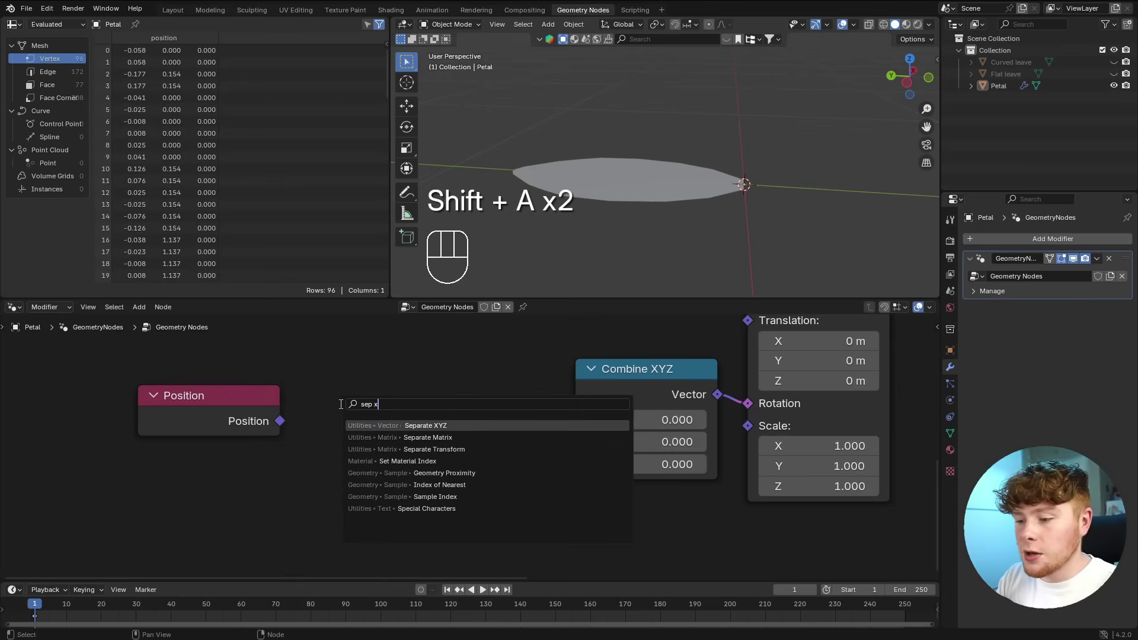
key(Return)
click(310, 384)
drag(280, 423, 331, 434)
- Rearrange the Position and Separate XYZ nodes and connect Separate XYZ's Y output to Combine XYZ's X input
drag(389, 380, 372, 403)
drag(455, 410, 495, 392)
drag(533, 438, 573, 425)
middle_drag(663, 181, 634, 136)
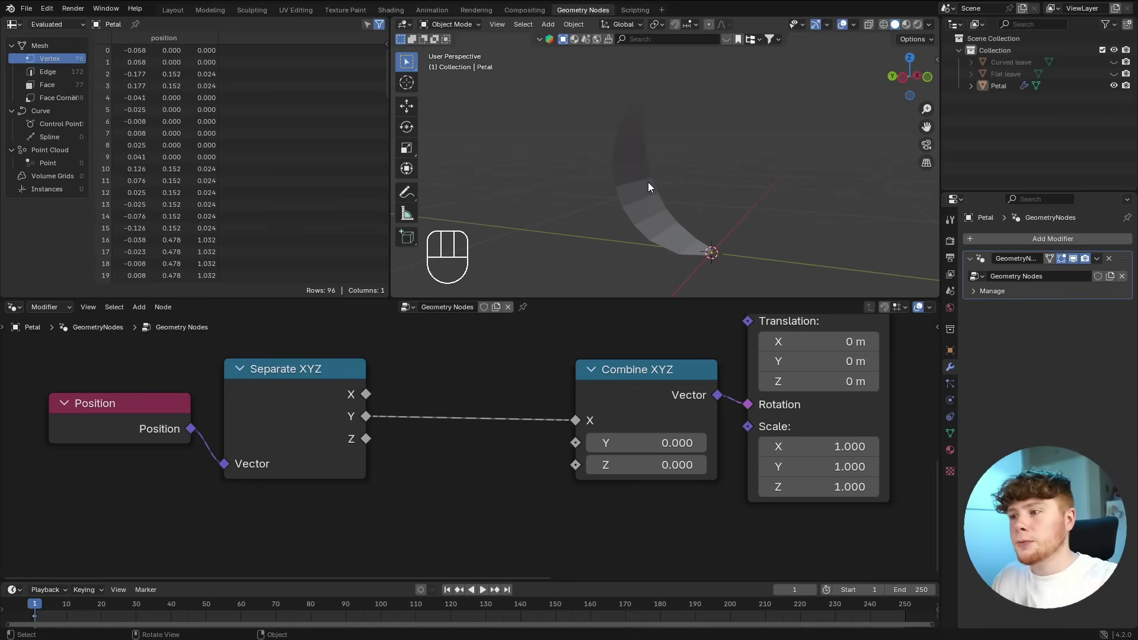
- Move the Position and Separate XYZ nodes together farther away from Combine XYZ
scroll(350, 527, down, 2)
middle_drag(349, 527, 424, 523)
drag(424, 524, 285, 380)
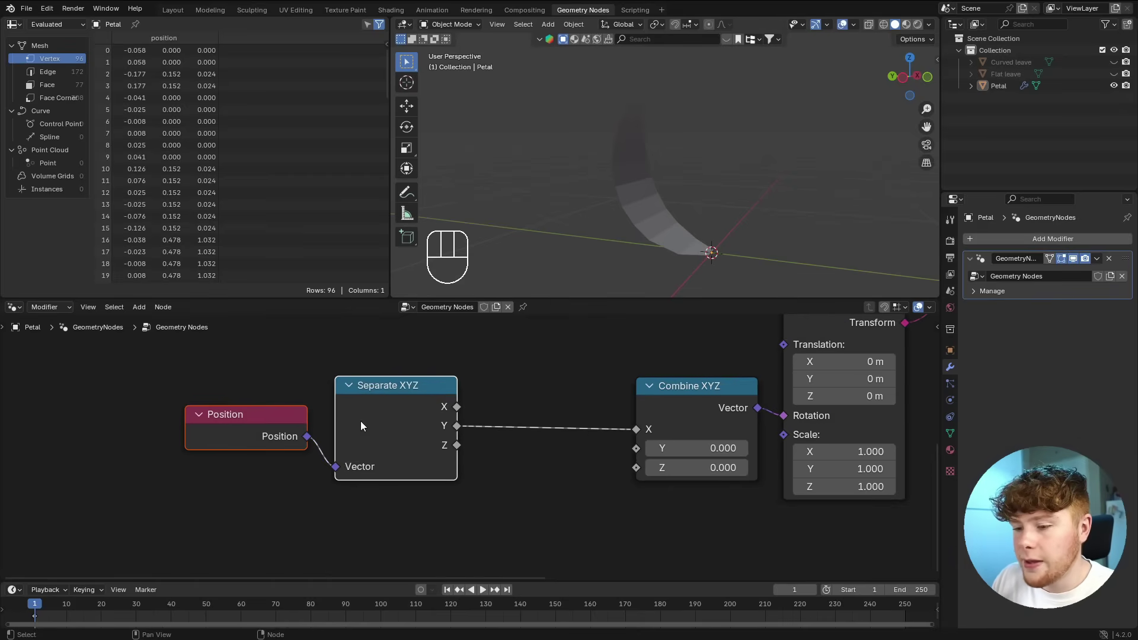
key(g)
click(284, 416)
- Insert a Map Range node on the link between Separate XYZ's Y output and Combine XYZ's X input
key(shift+a)
text(map)
key(Return)
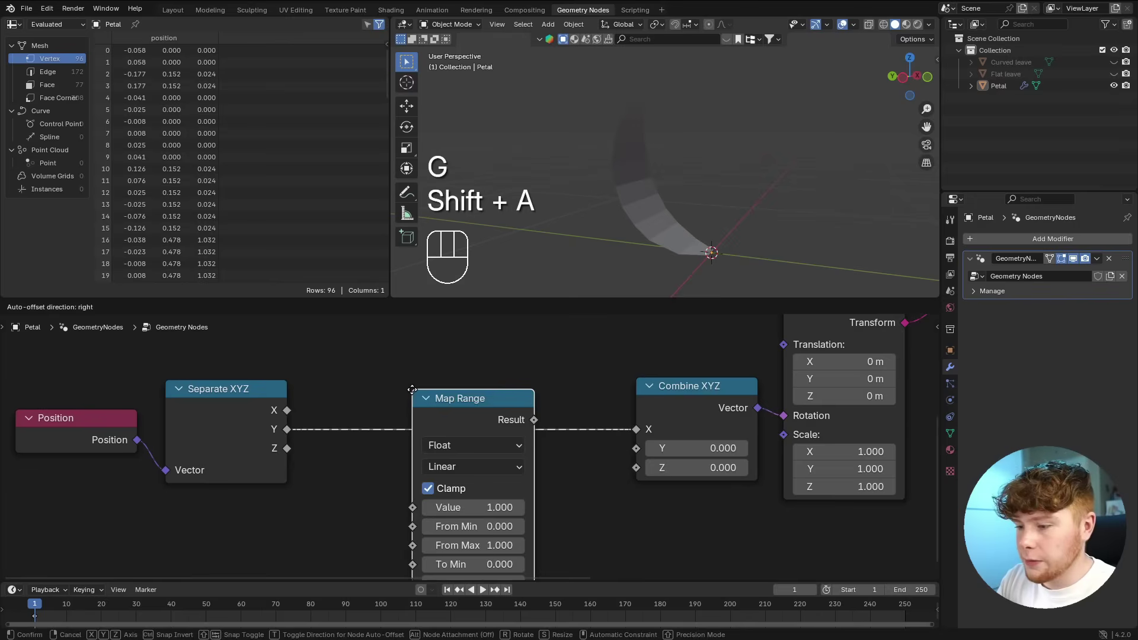
click(416, 340)
click(565, 481)
scroll(474, 482, down, 3)
scroll(465, 482, up, 5)
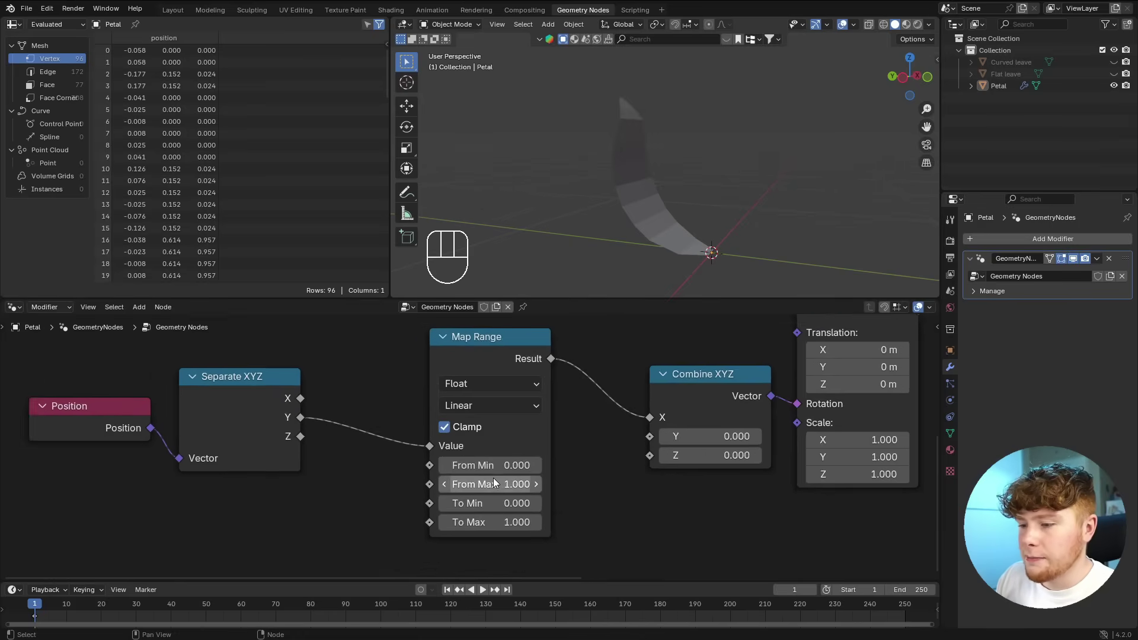
scroll(394, 469, up, 1)
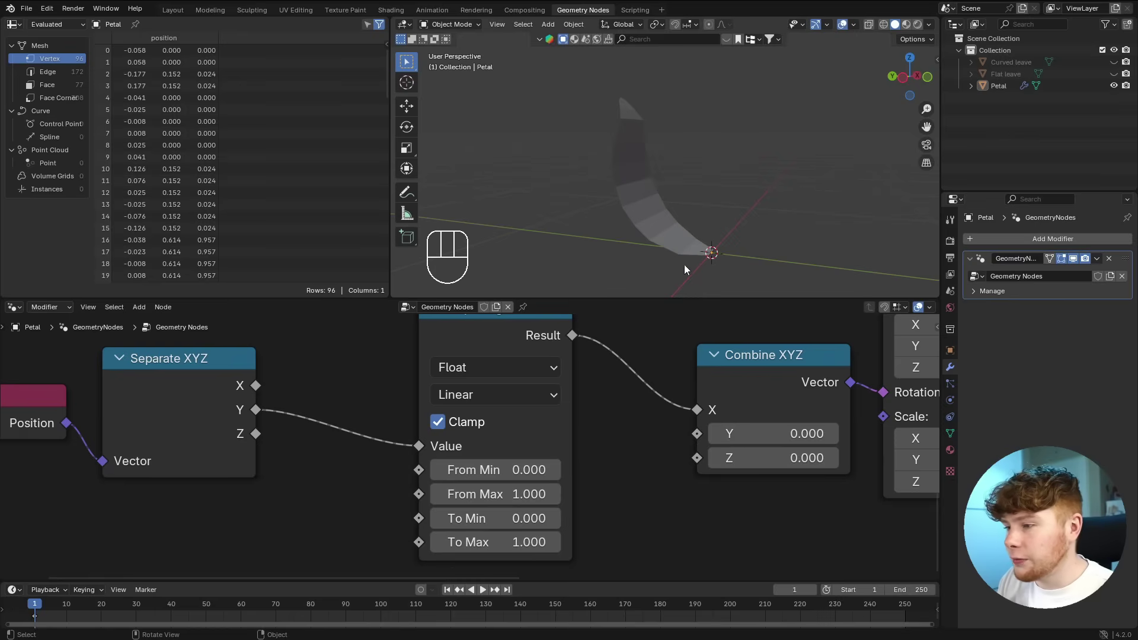
scroll(426, 450, down, 2)
scroll(407, 435, up, 1)
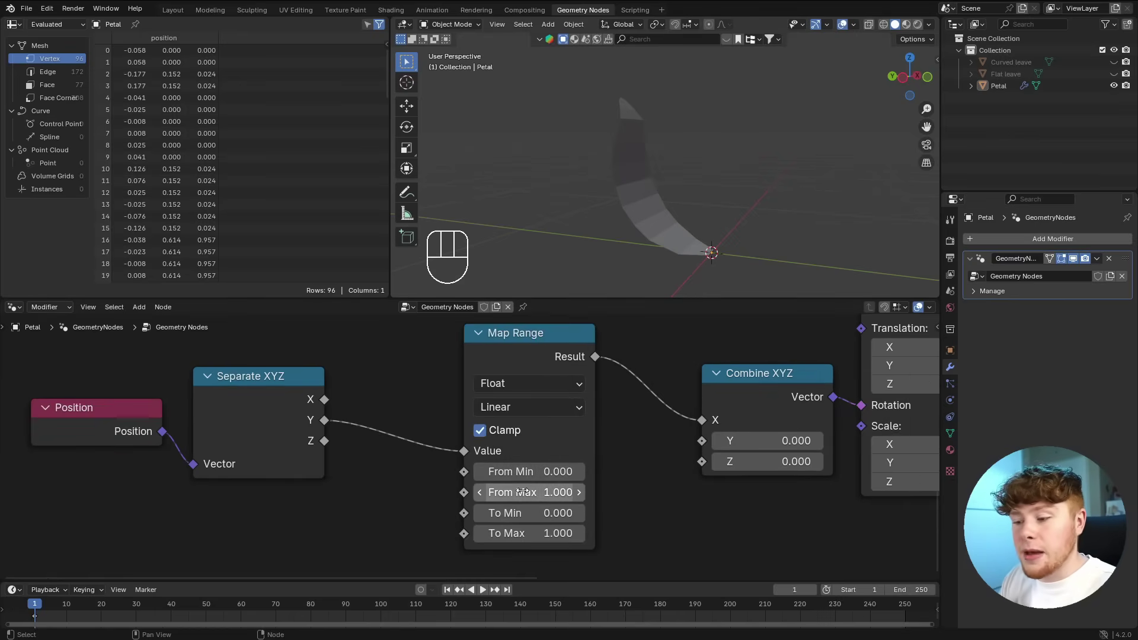
- Add an Attribute Statistic node and place it between Separate XYZ and Map Range, below their link
scroll(356, 489, down, 3)
middle_drag(353, 480, 408, 470)
scroll(408, 470, up, 4)
key(shift+a)
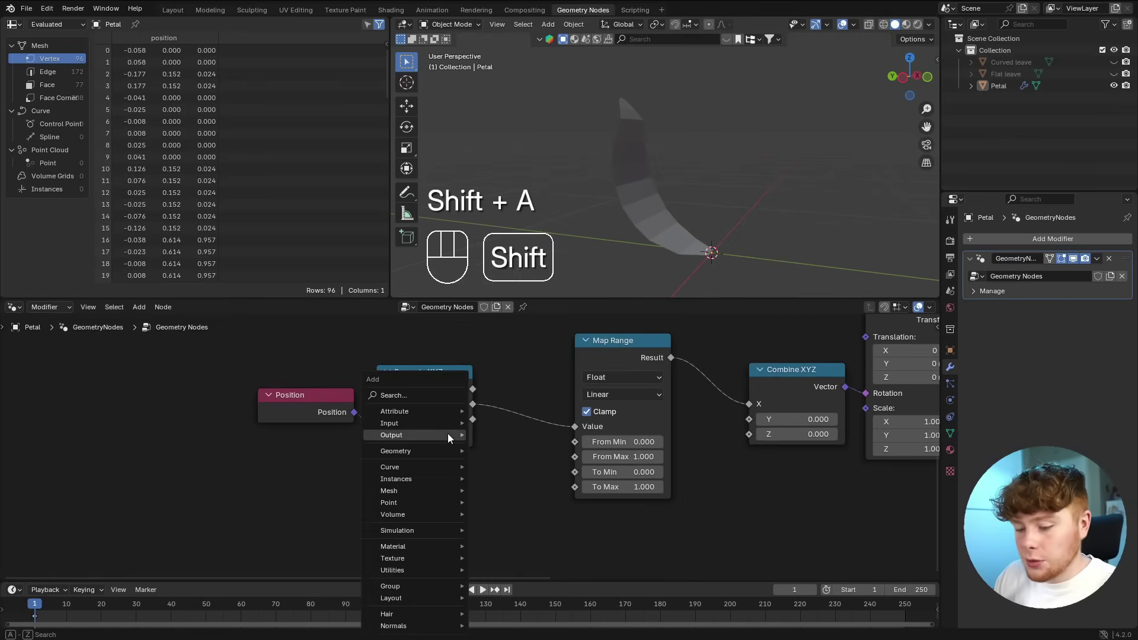
text(at st)
key(Return)
click(448, 433)
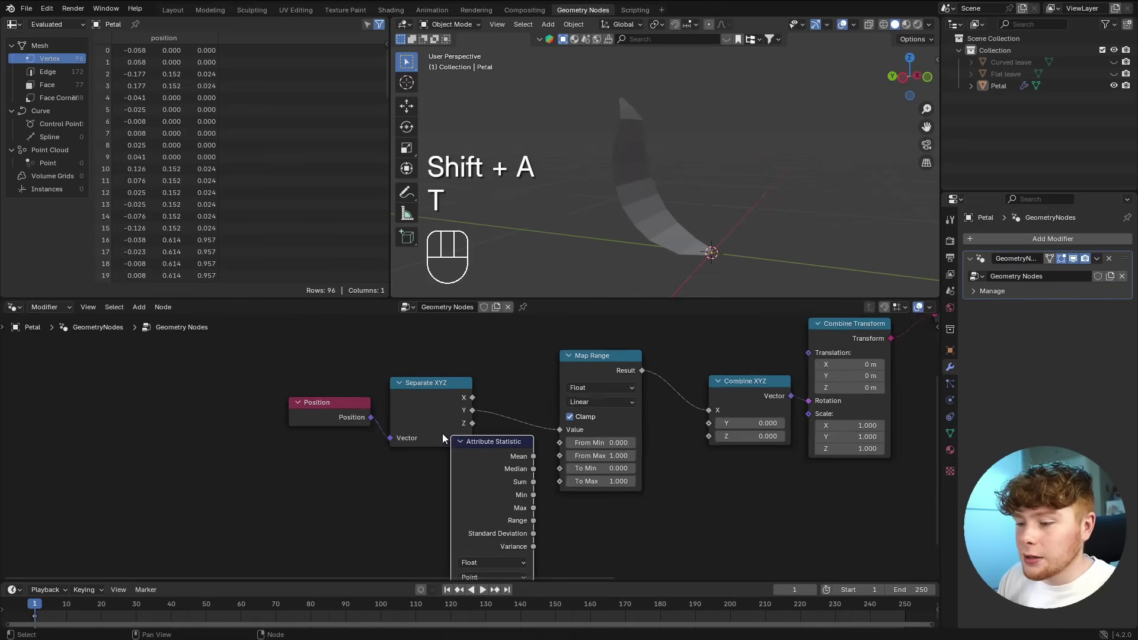
scroll(462, 415, up, 2)
middle_drag(516, 415, 467, 409)
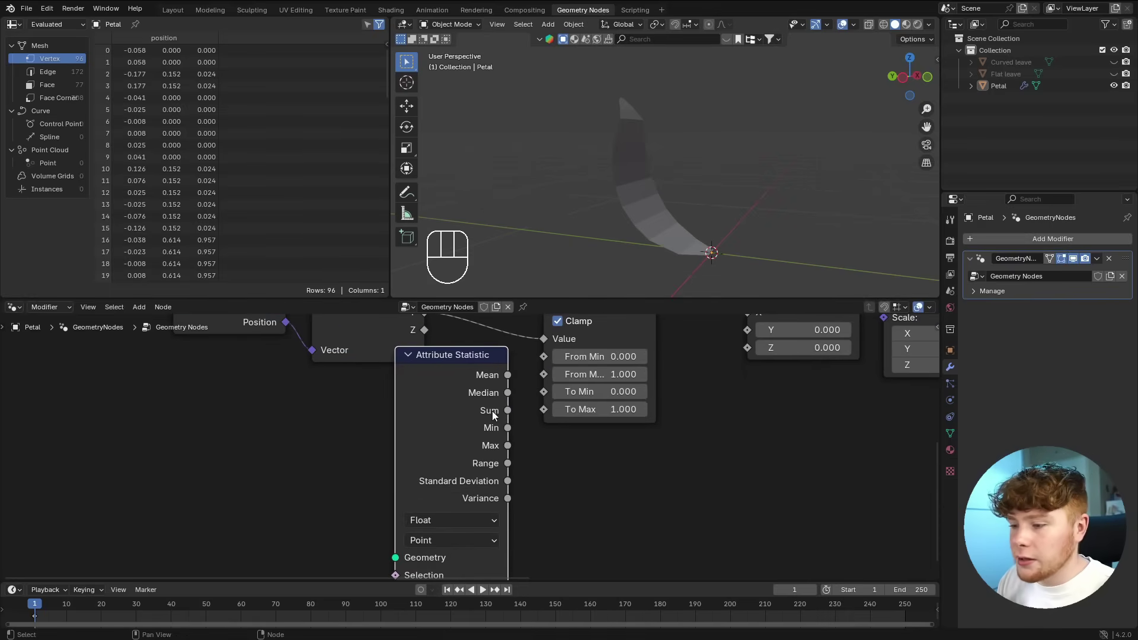
scroll(496, 450, down, 3)
key(g)
click(345, 443)
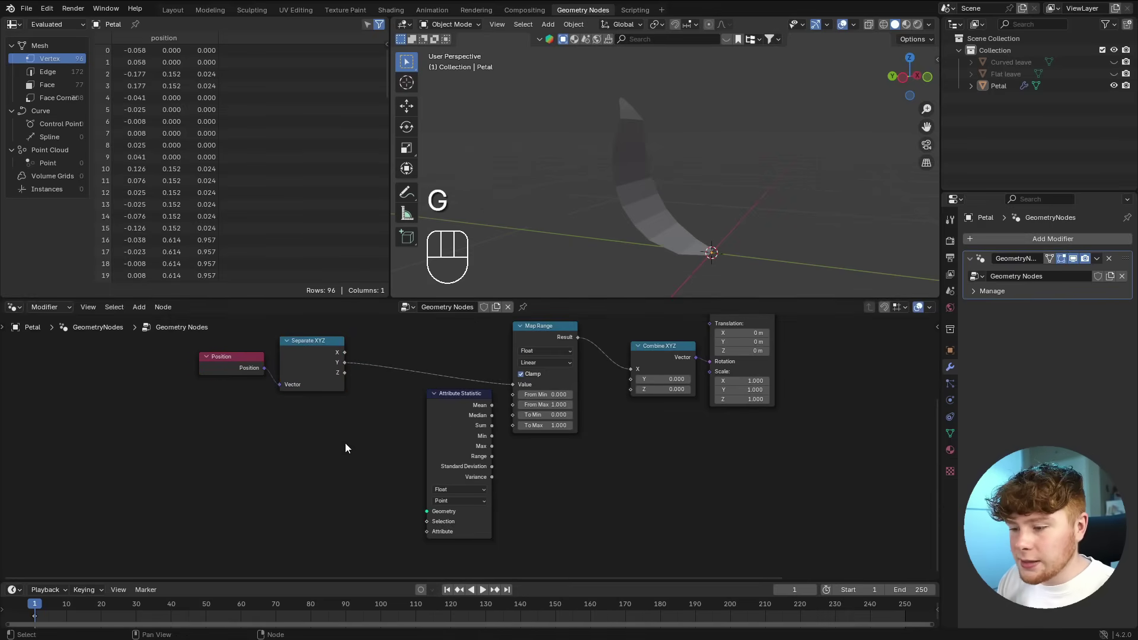
- Connect Separate XYZ's Y output to Attribute Statistic's Attribute input and Group Input's Geometry to its Geometry input
scroll(493, 430, up, 3)
scroll(476, 450, down, 1)
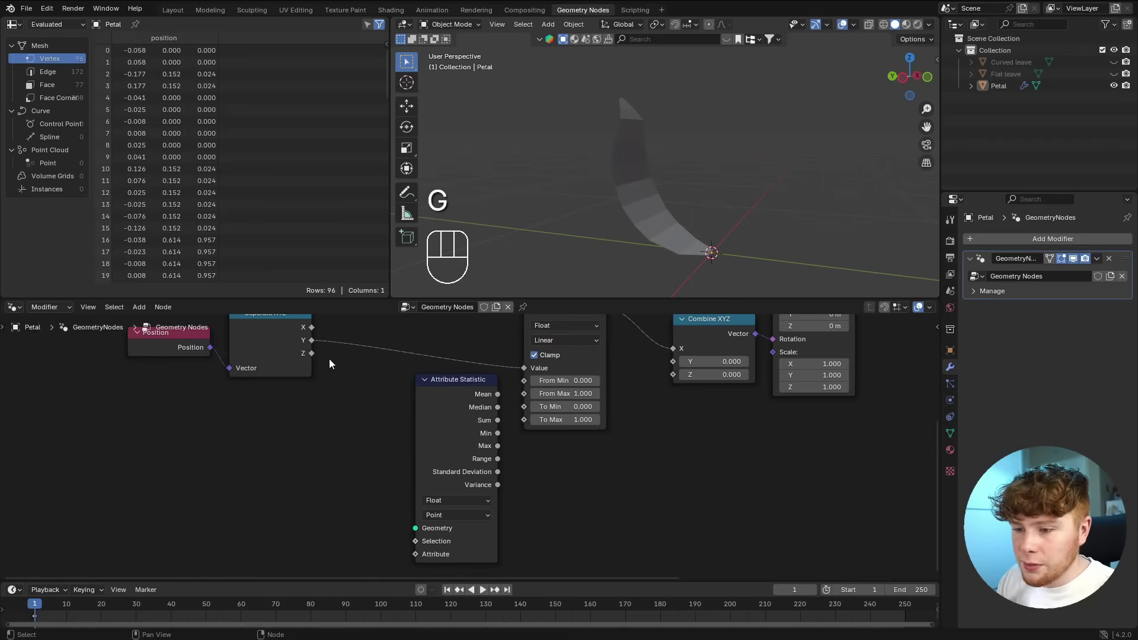
drag(312, 340, 407, 550)
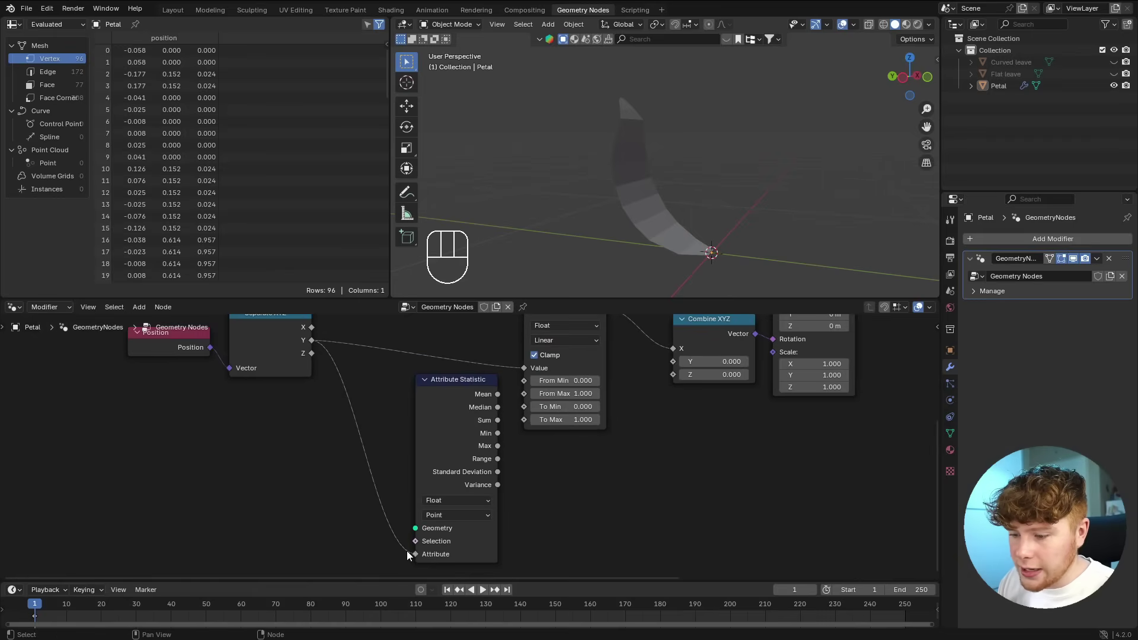
middle_drag(406, 550, 409, 495)
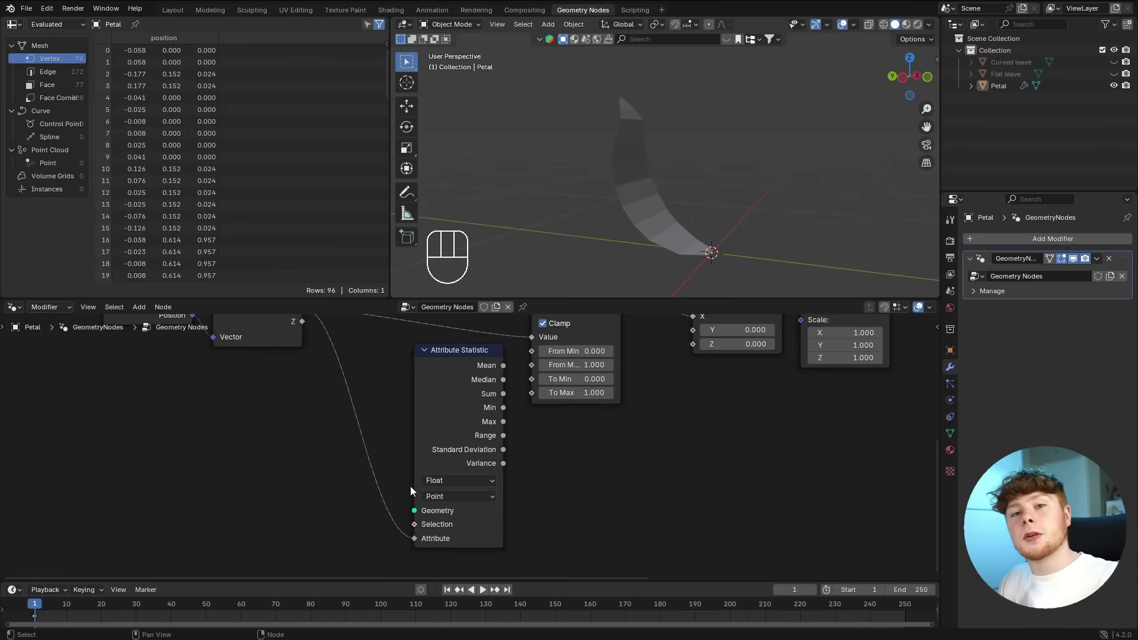
scroll(406, 468, down, 3)
drag(670, 345, 259, 352)
middle_drag(350, 407, 359, 394)
drag(319, 336, 451, 558)
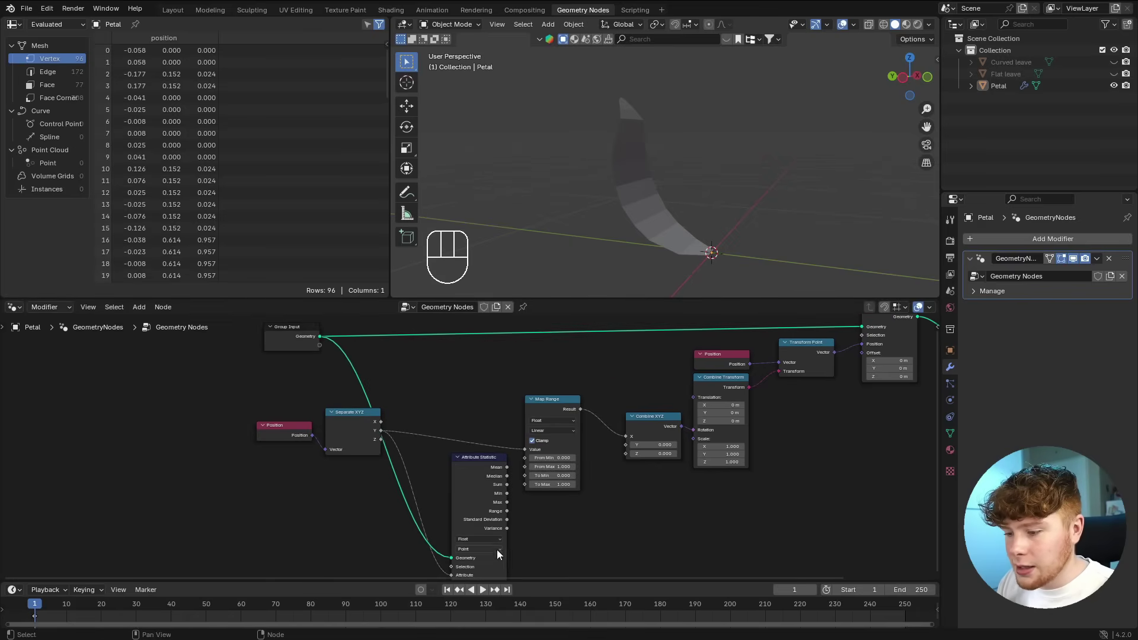
- Connect Attribute Statistic's Min and Max outputs to Map Range's From Min and From Max inputs
scroll(522, 481, up, 3)
drag(418, 407, 386, 402)
scroll(468, 465, up, 1)
drag(442, 468, 516, 403)
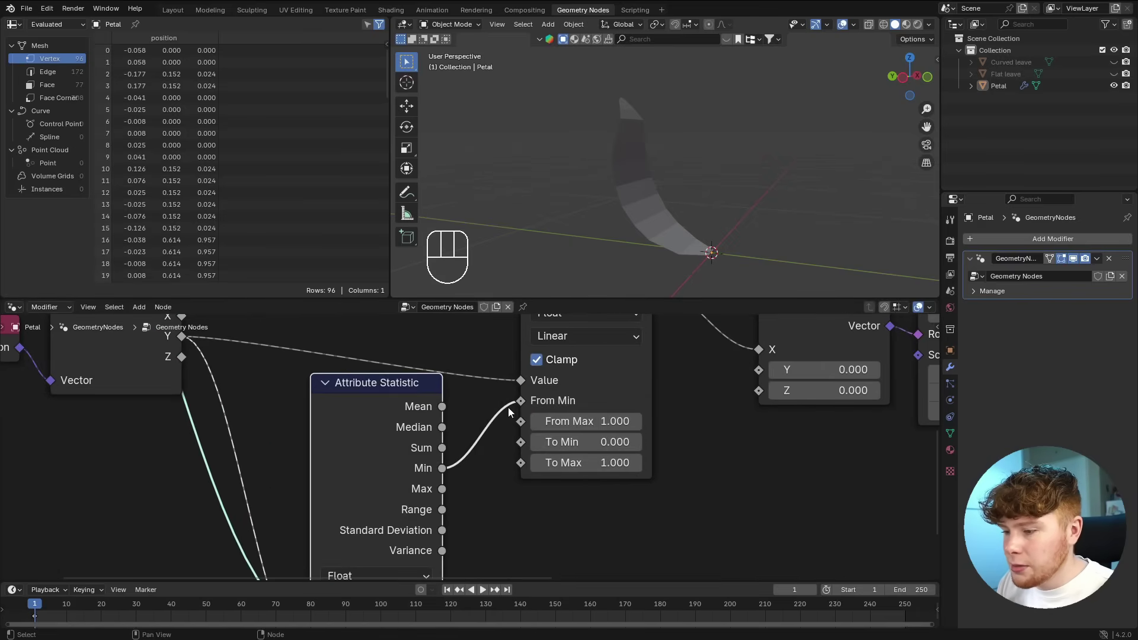
drag(442, 489, 520, 421)
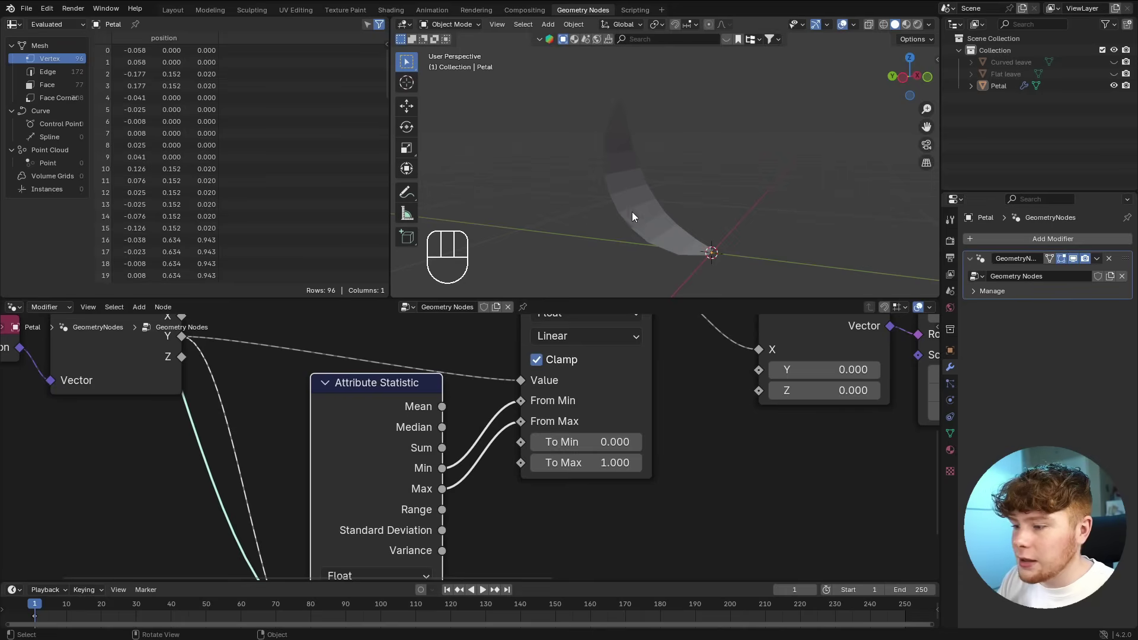
- Try other To Min and To Max values on the Map Range node to preview the petal's bend
scroll(534, 450, up, 1)
mouse_move(510, 481)
shift+mouse_down()
mouse_move(477, 481)
mouse_move(492, 481)
shift+mouse_up()
key(Escape)
middle_drag(590, 208, 617, 228)
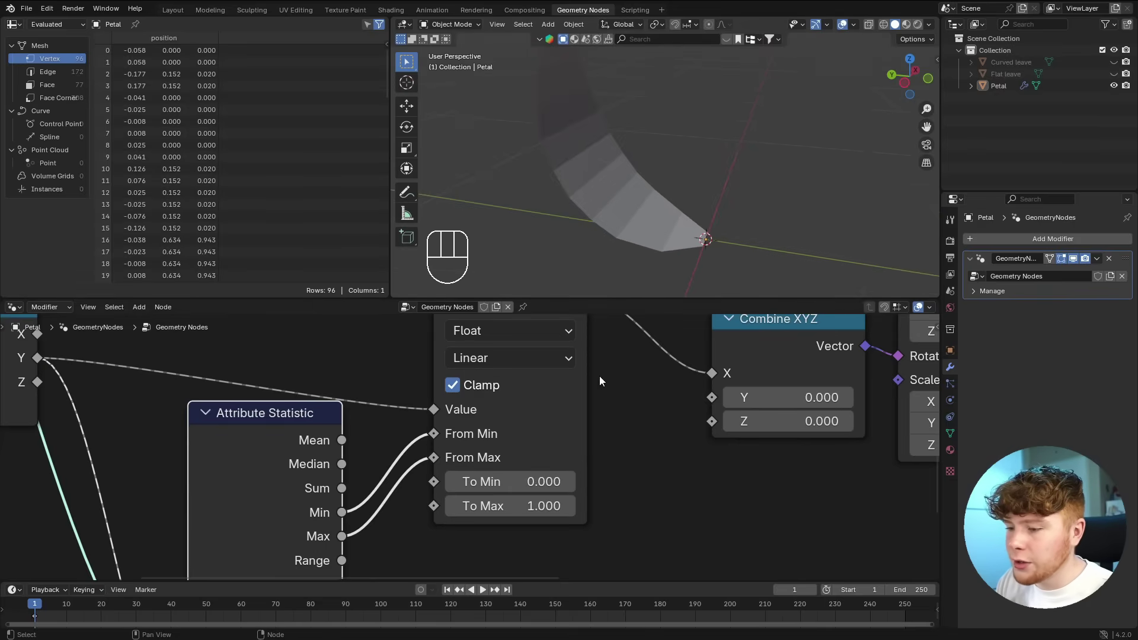
middle_drag(570, 197, 567, 276)
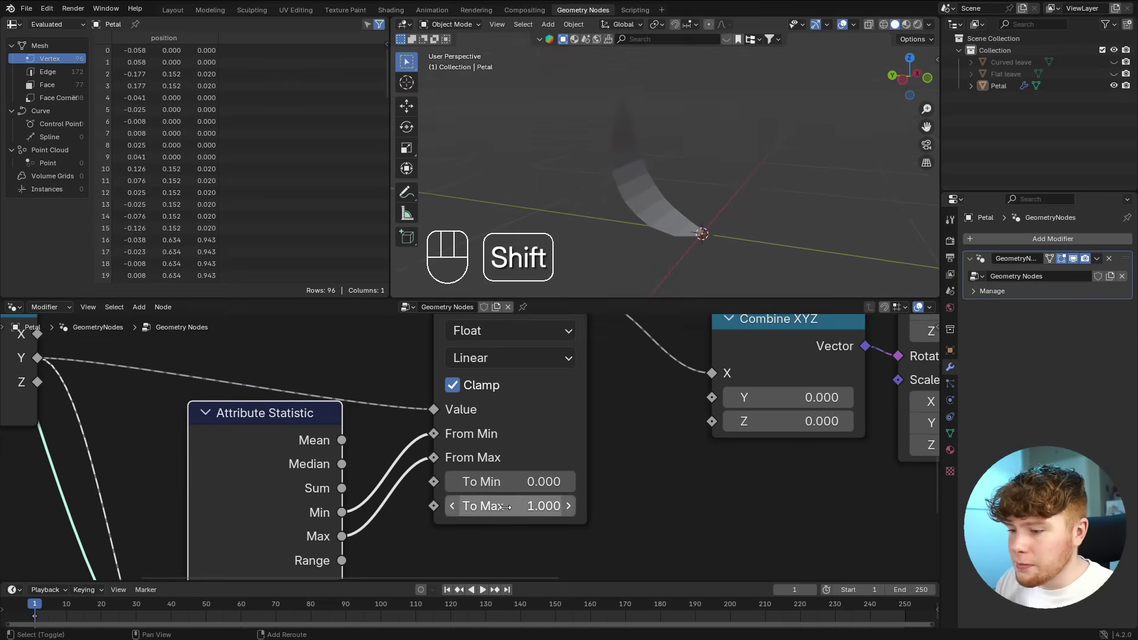
shift+drag(505, 507, 460, 507)
key(Escape)
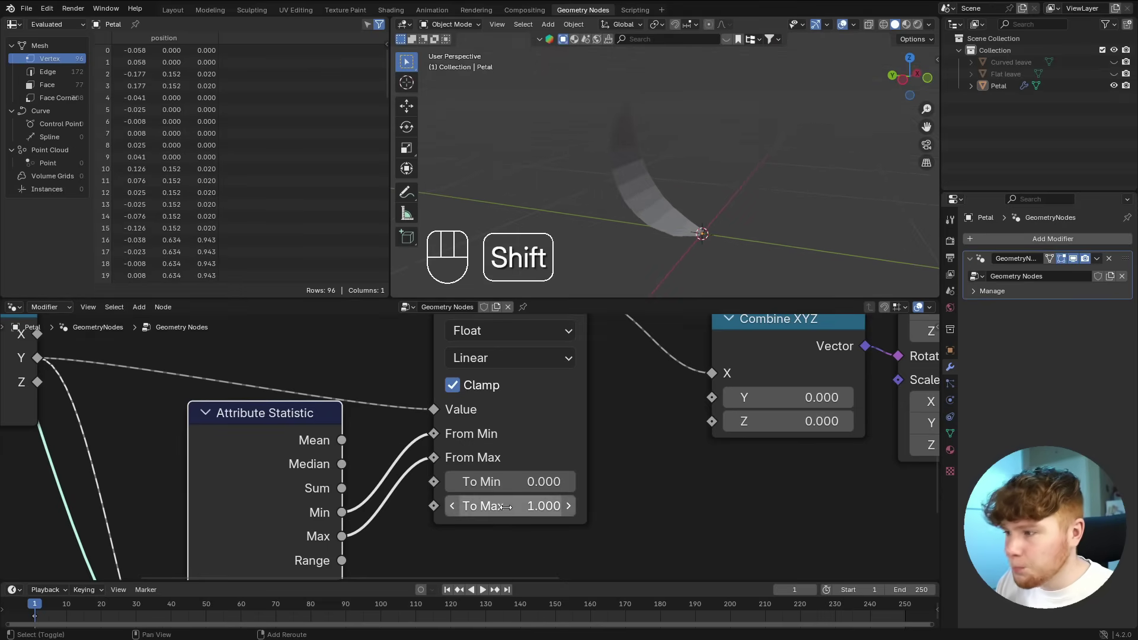
- Move the Attribute Statistic node up beside Map Range, leaving more space between the two nodes
scroll(290, 432, down, 5)
middle_drag(291, 432, 437, 435)
drag(422, 438, 389, 389)
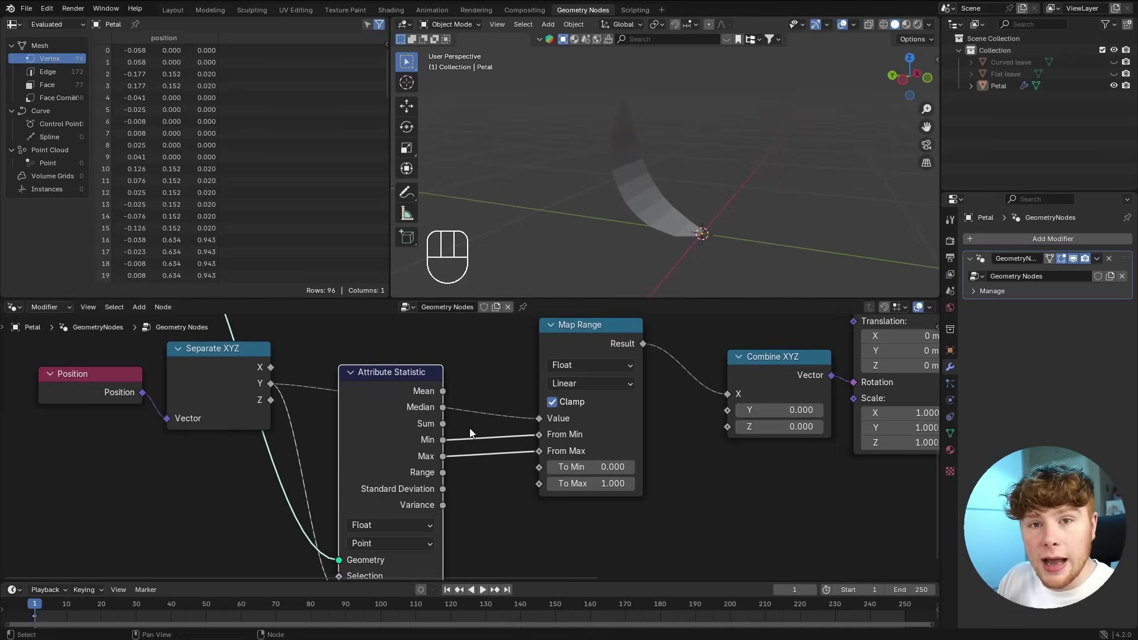
scroll(457, 438, down, 1)
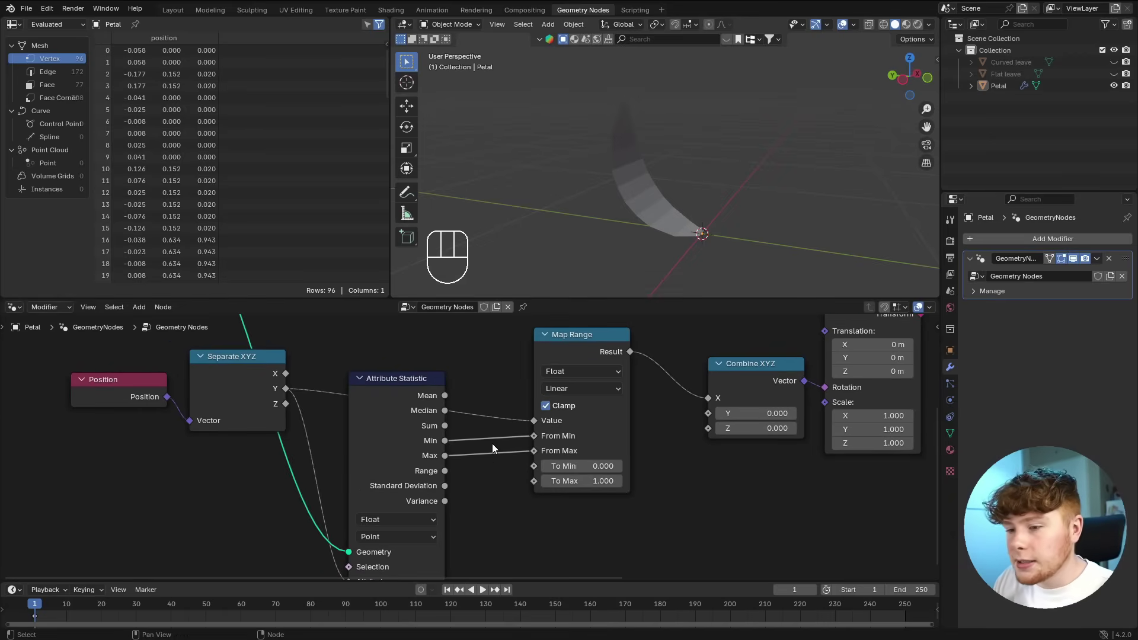
scroll(481, 415, down, 2)
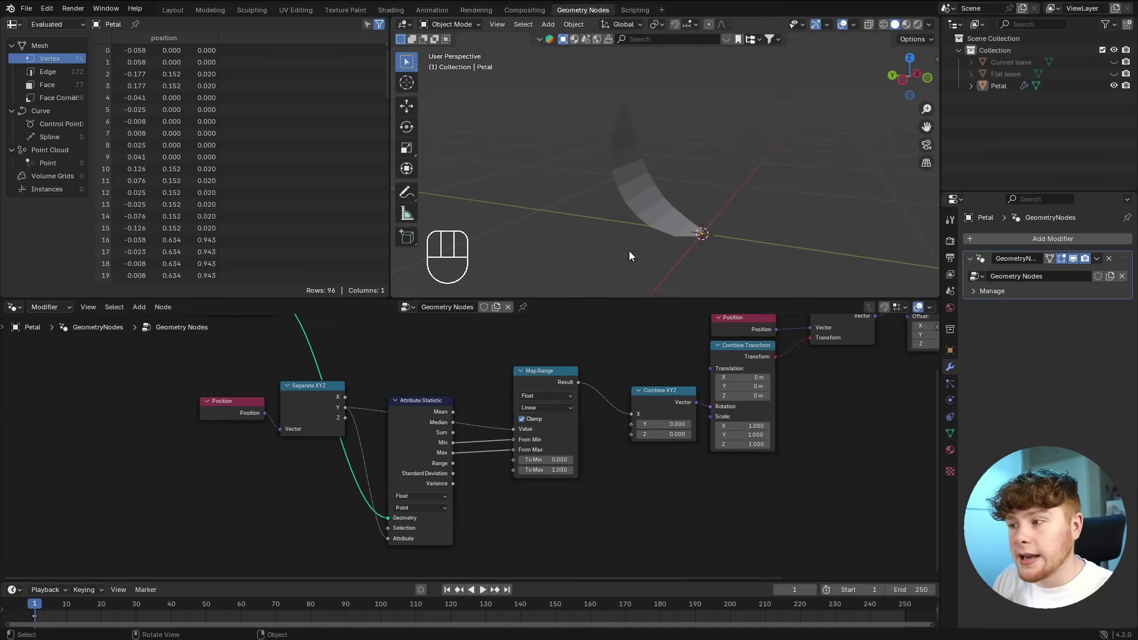
- Move the bending nodes and Set Position lower together, and move Group Input farther away from them
scroll(237, 369, down, 2)
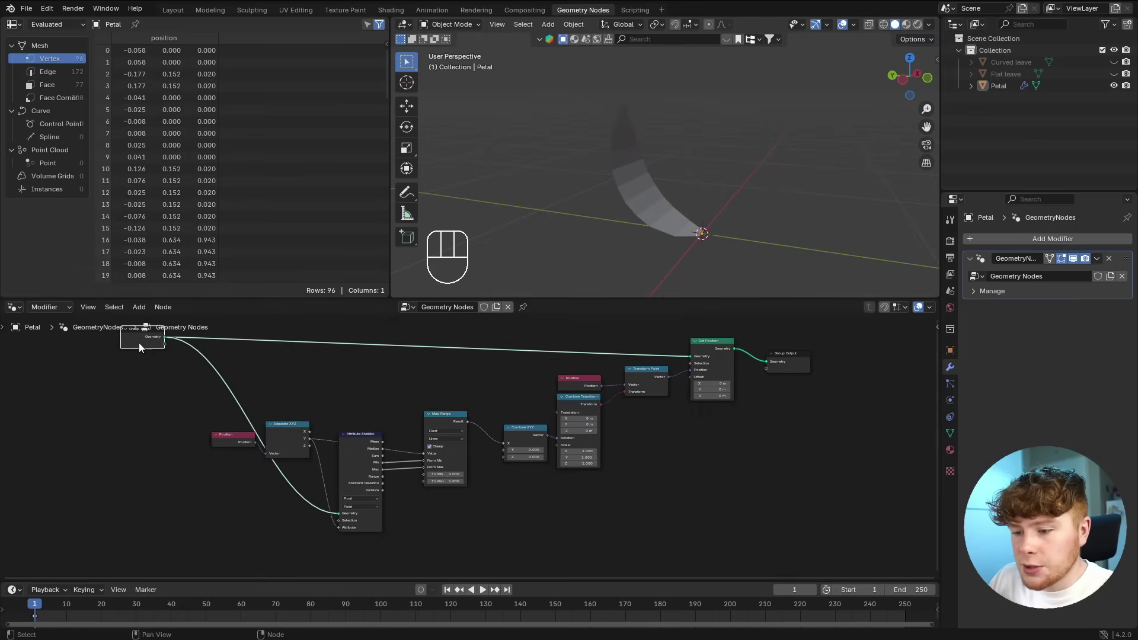
shift+drag(201, 392, 653, 578)
shift+drag(527, 329, 707, 449)
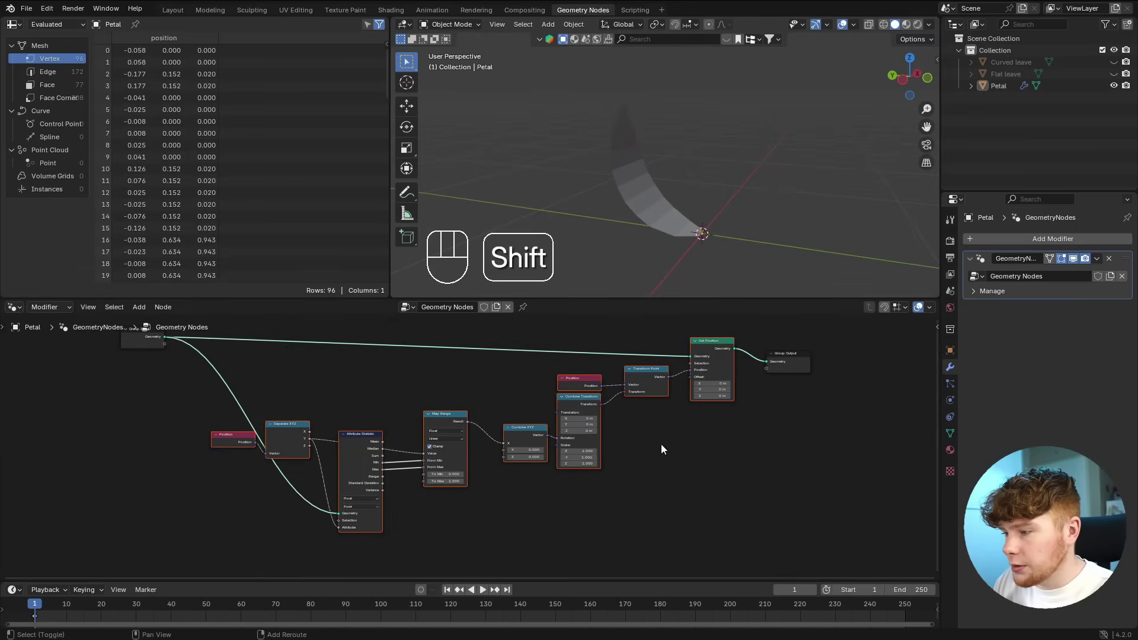
key(g)
click(470, 434)
click(468, 433)
middle_drag(230, 367, 353, 429)
key(g)
click(358, 410)
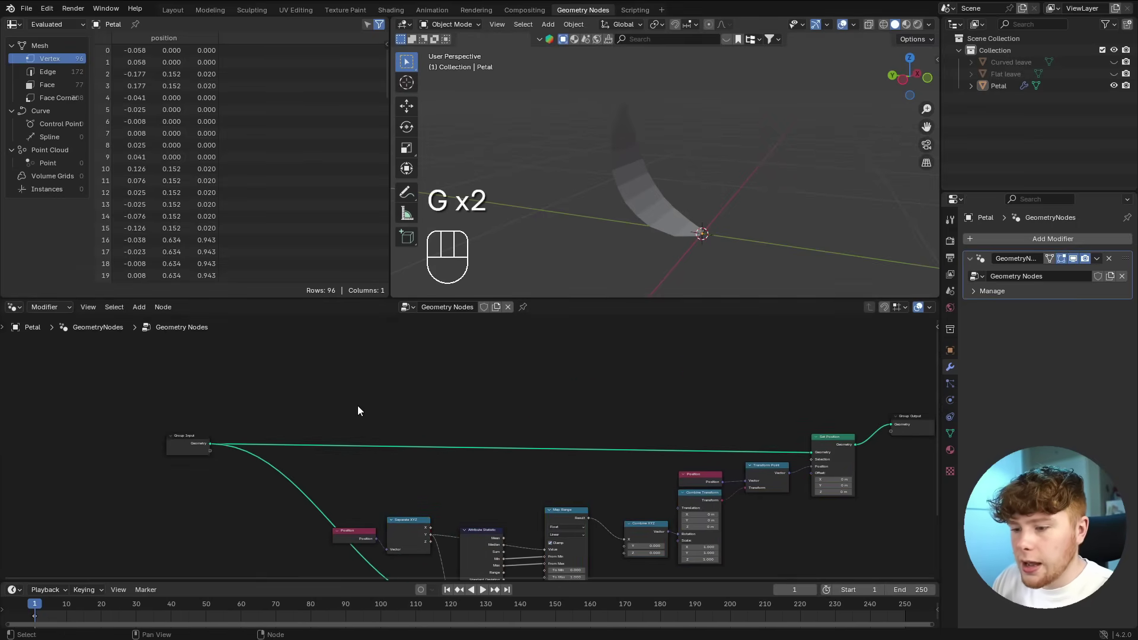
- Add a Repeat Zone and place it above the link coming out of Group Input
scroll(282, 392, up, 2)
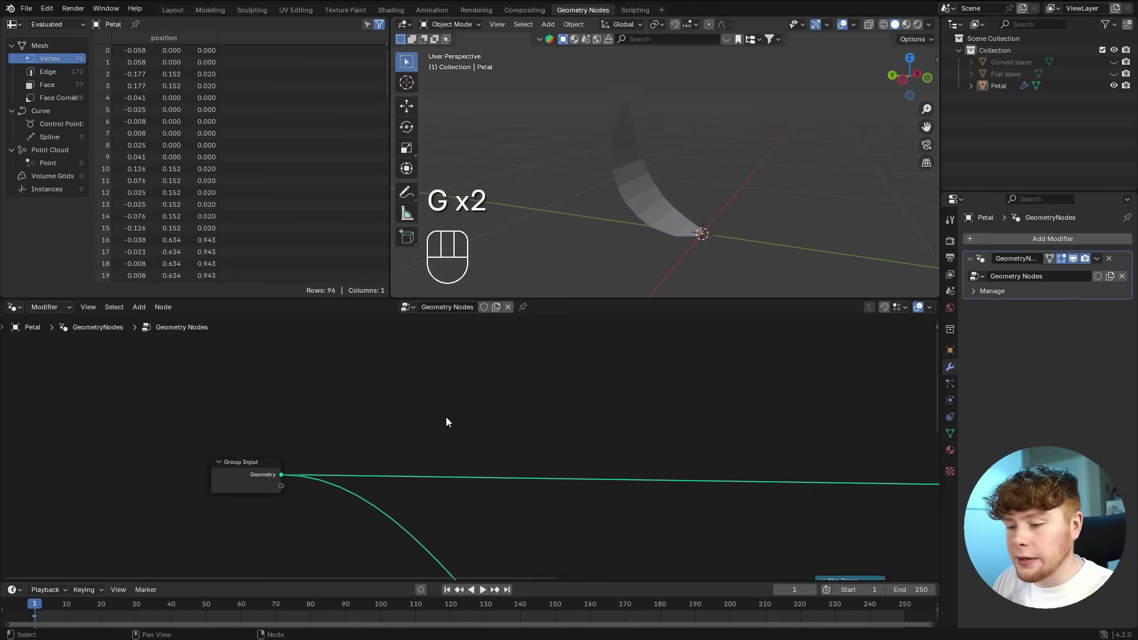
key(shift+a)
text(repeat)
key(Return)
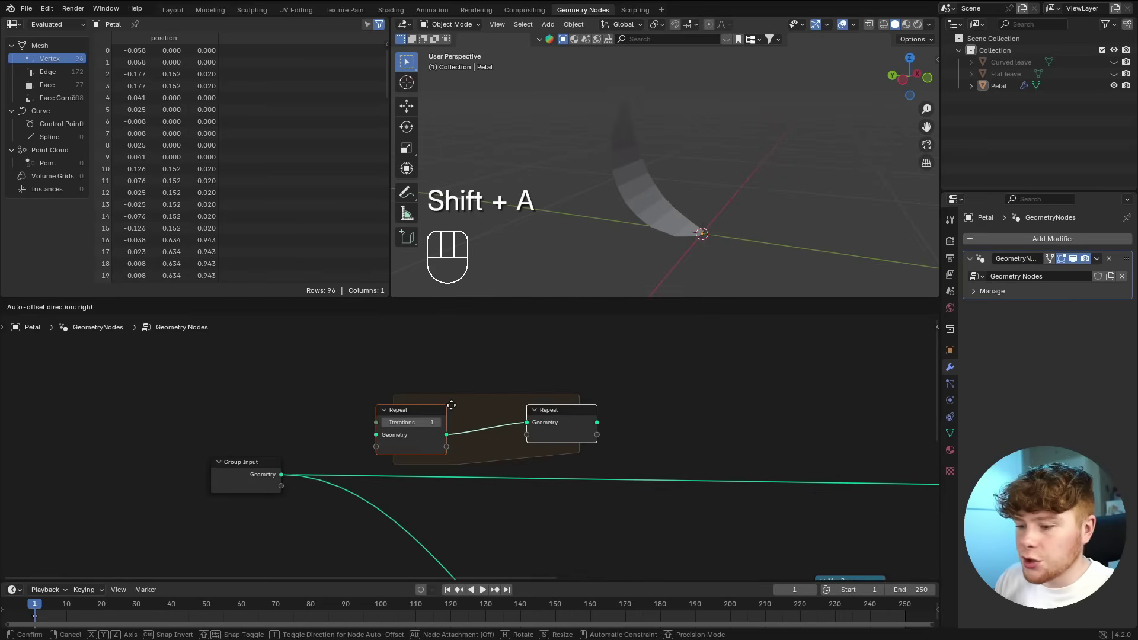
click(473, 470)
- Set the Repeat Zone's Iterations to 4
scroll(503, 477, up, 2)
scroll(474, 445, up, 1)
click(441, 401)
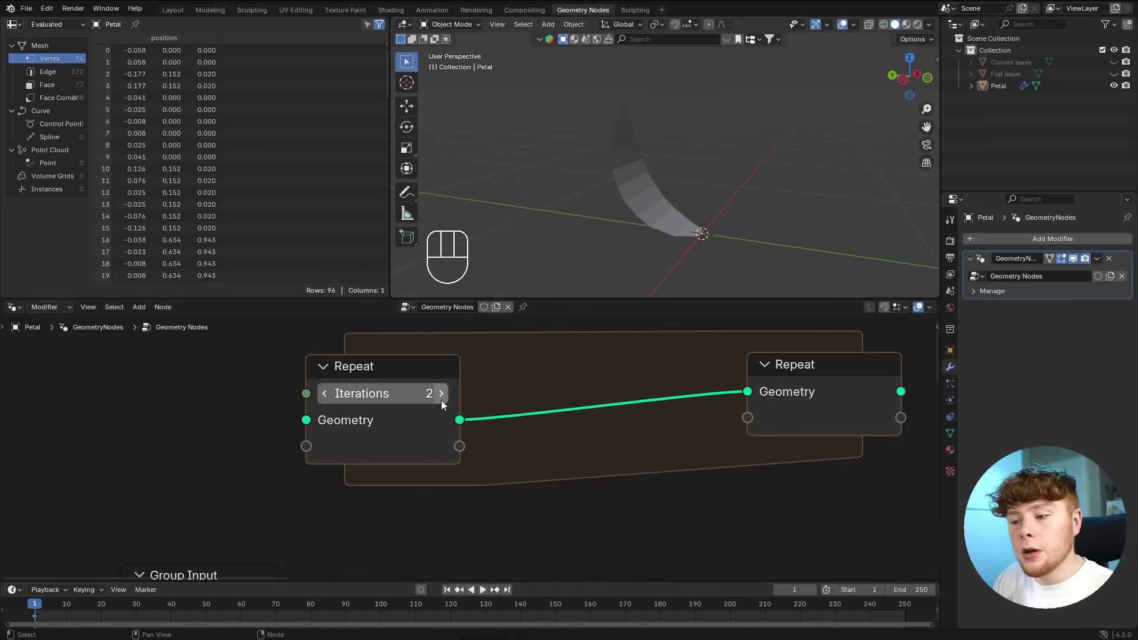
click(442, 400)
click(442, 400)
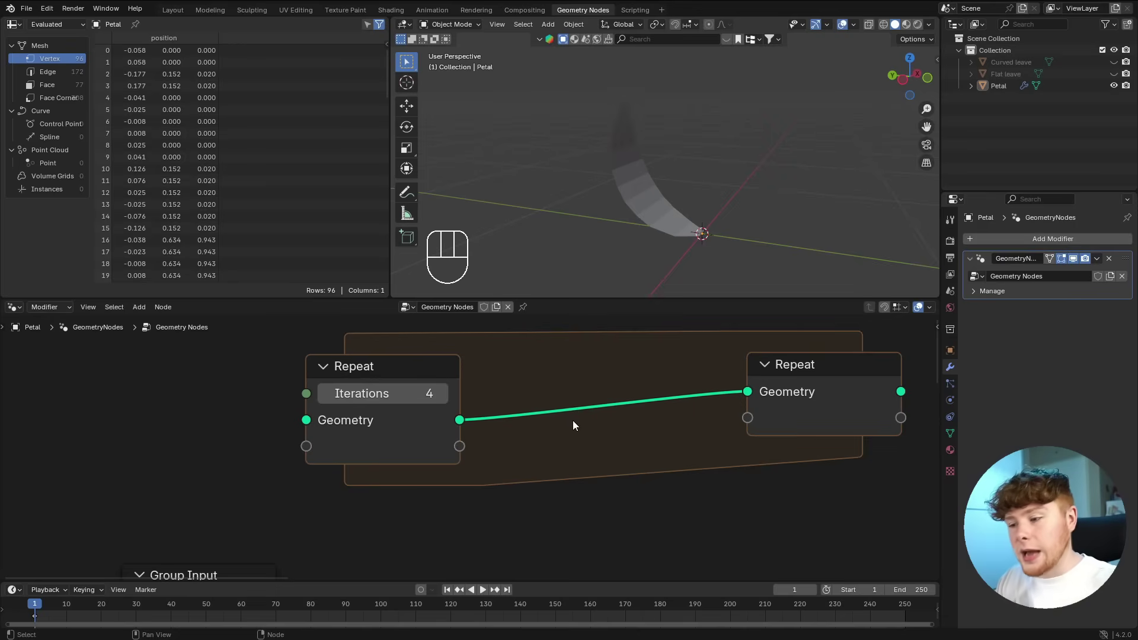
- Insert a Join Geometry node on the Geometry link inside the Repeat Zone
scroll(573, 421, down, 3)
scroll(575, 429, up, 2)
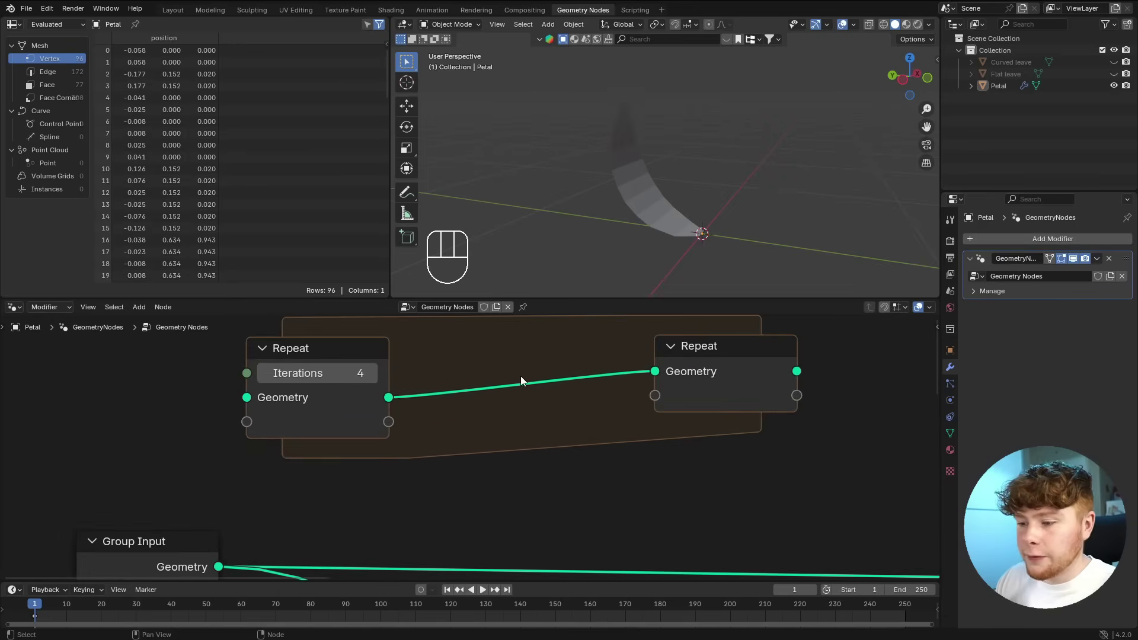
key(shift+a)
text(join)
key(Return)
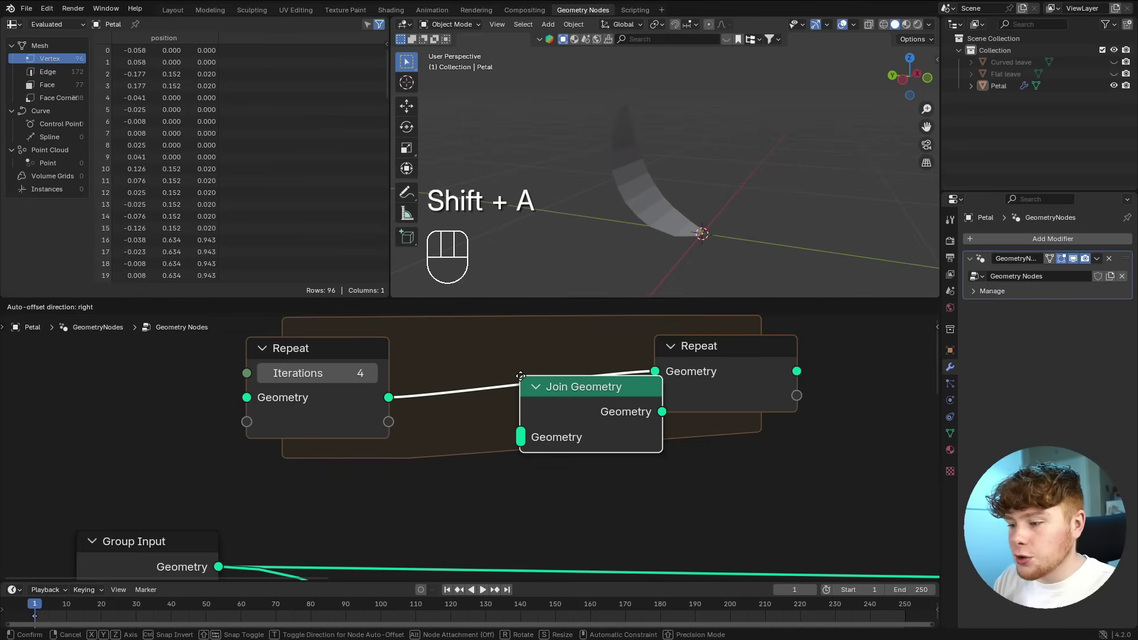
click(485, 356)
scroll(667, 450, down, 2)
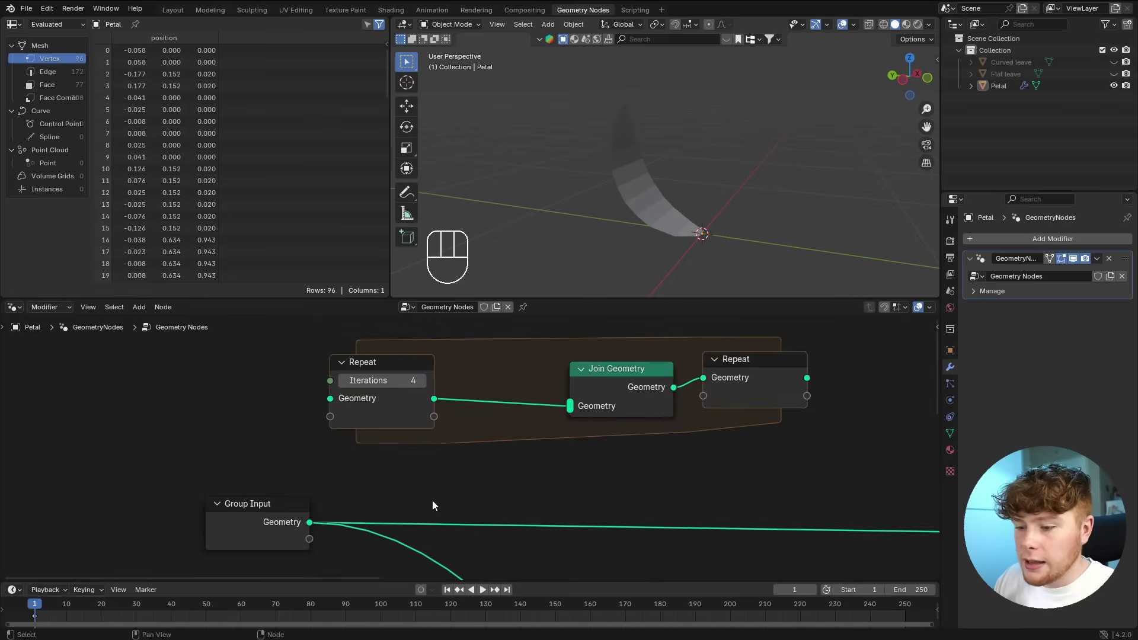
- Connect Group Input's Geometry to Join Geometry and preview the Repeat Zone's output by linking it to Group Output
drag(309, 525, 569, 407)
middle_drag(693, 440, 476, 464)
alt+shift+click(511, 395)
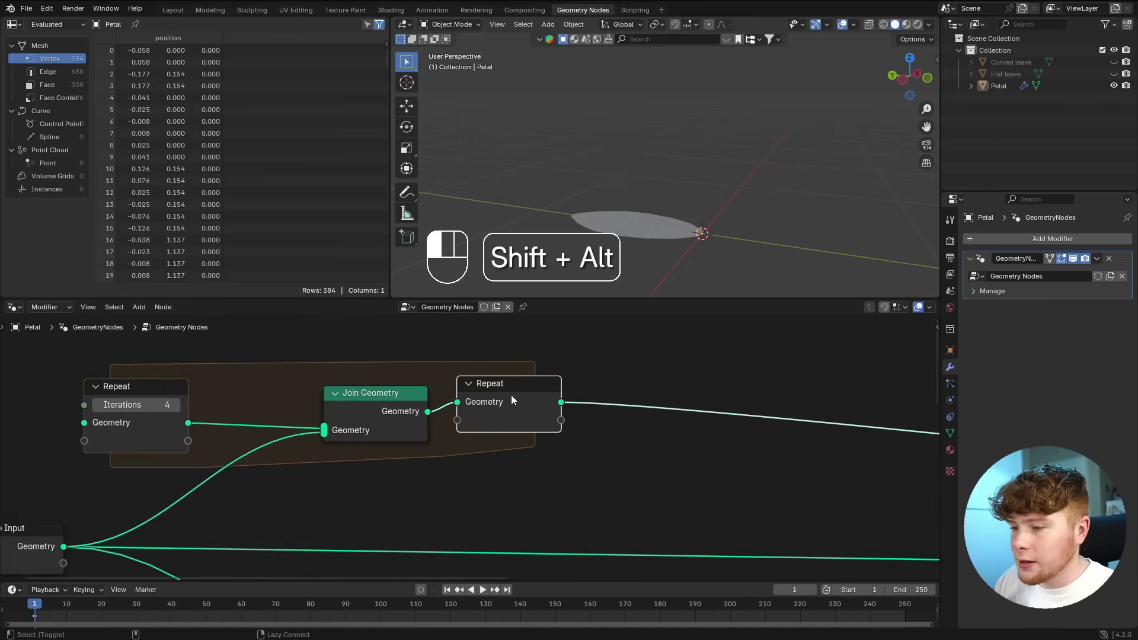
middle_drag(603, 210, 549, 147)
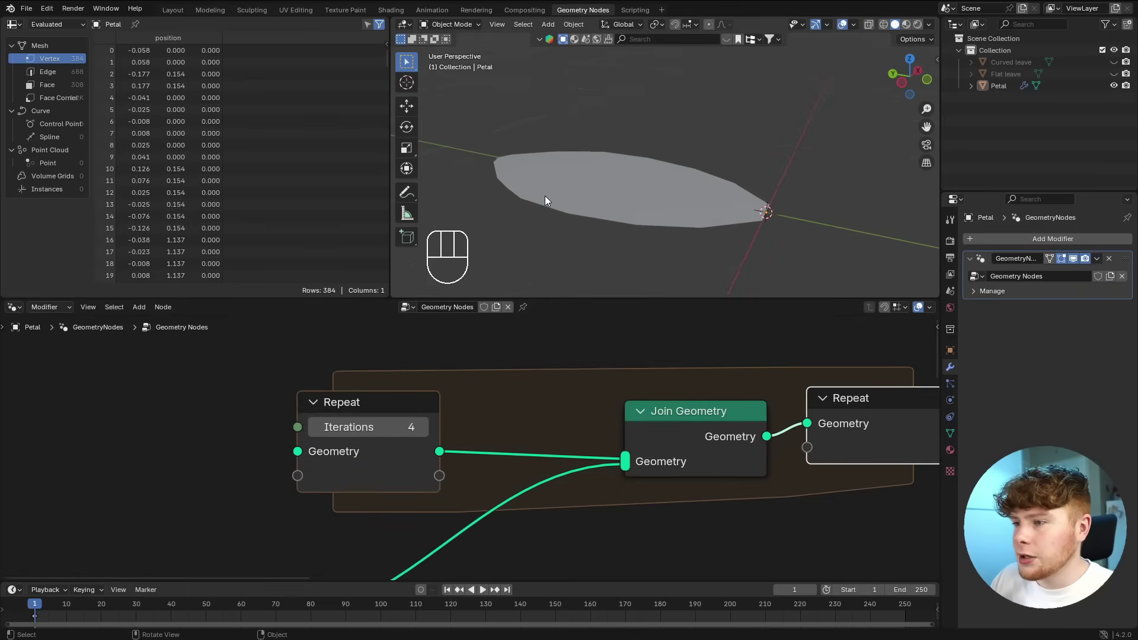
- Insert a Transform Geometry node between the Repeat input and Join Geometry and move it up clear of the other nodes
scroll(383, 413, down, 3)
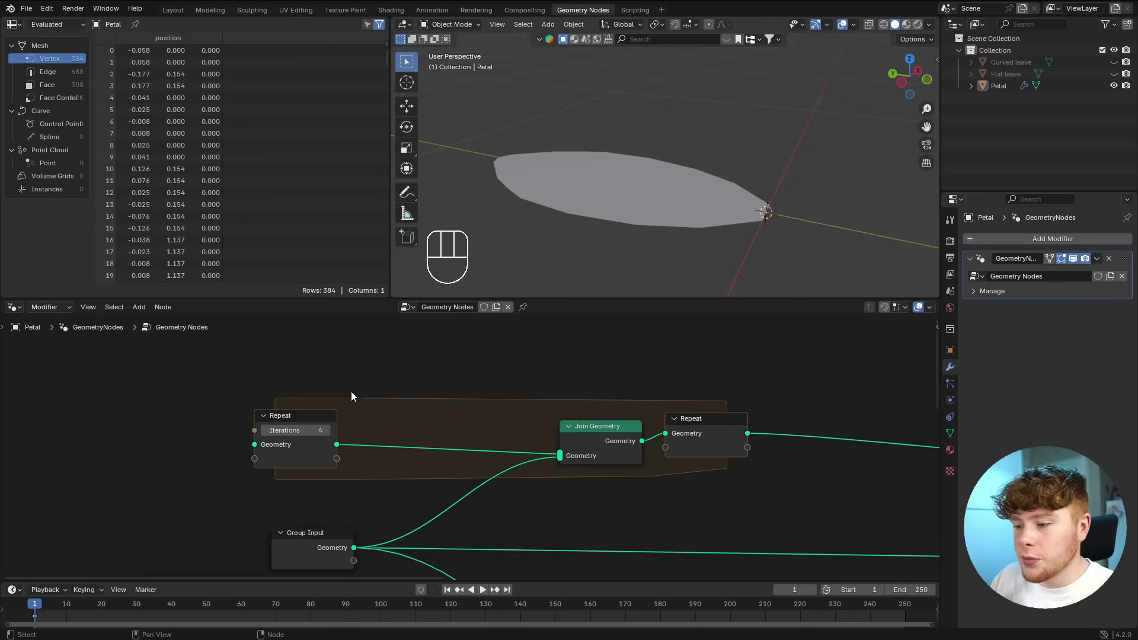
scroll(475, 402, up, 2)
key(shift+a)
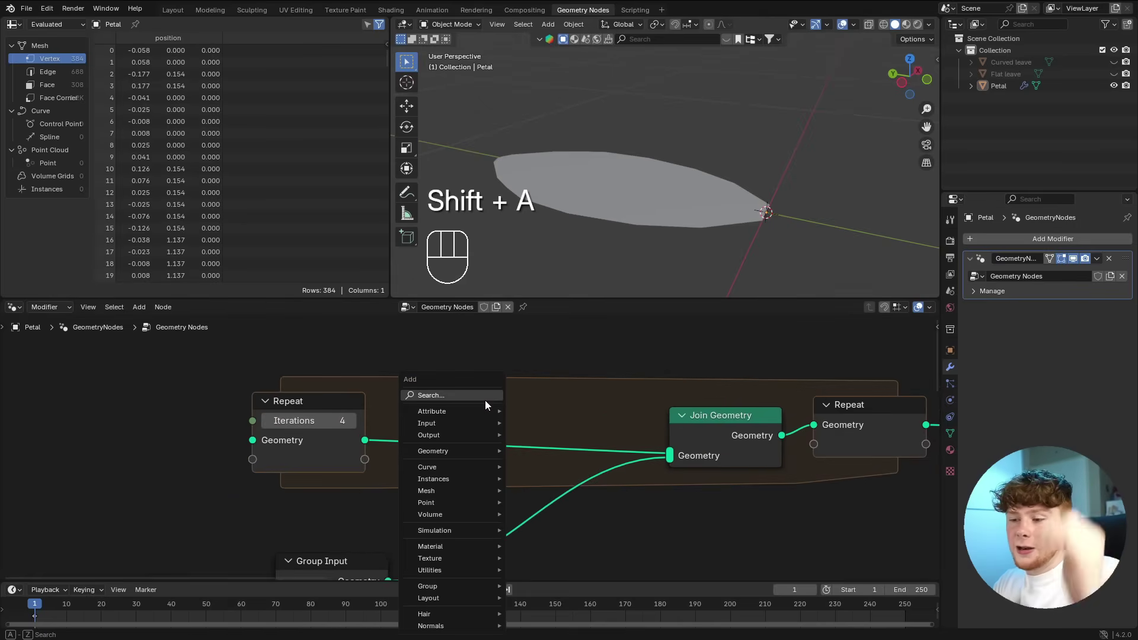
text(tra)
key(Return)
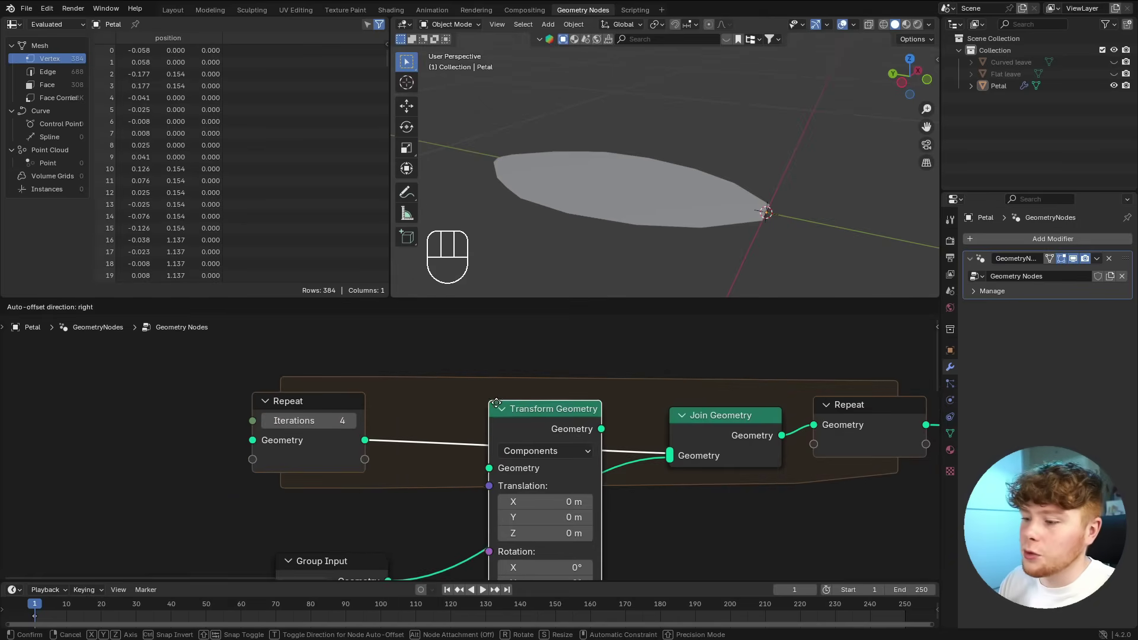
click(547, 417)
drag(547, 418, 483, 347)
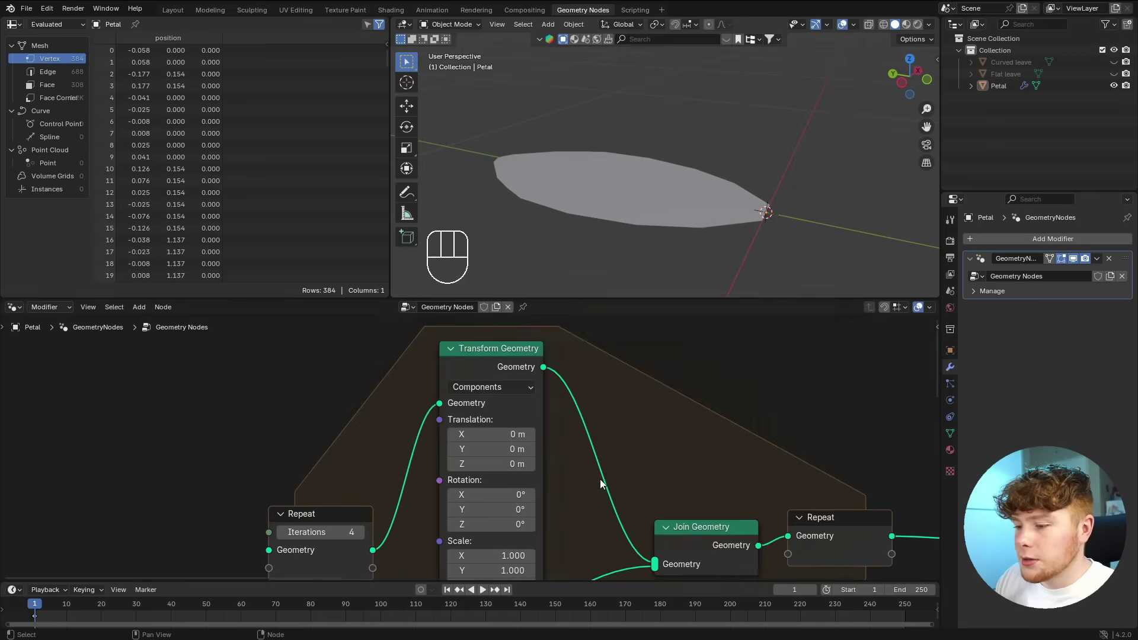
- Set the Transform Geometry node's Z translation to 0.005 m
middle_drag(568, 448, 530, 405)
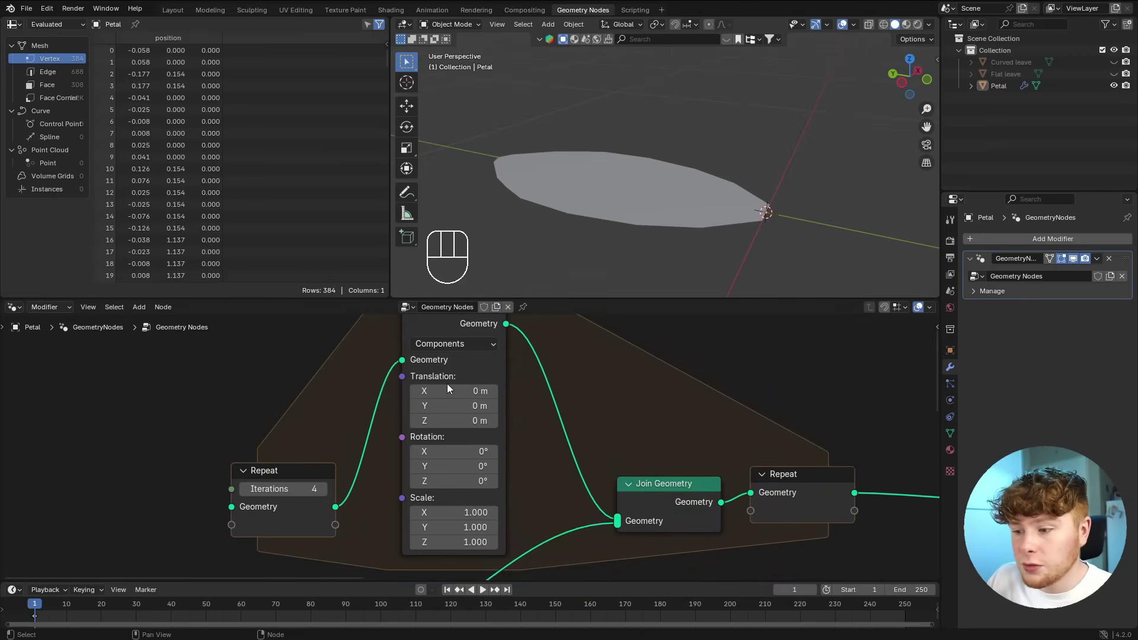
click(465, 420)
text(.00)
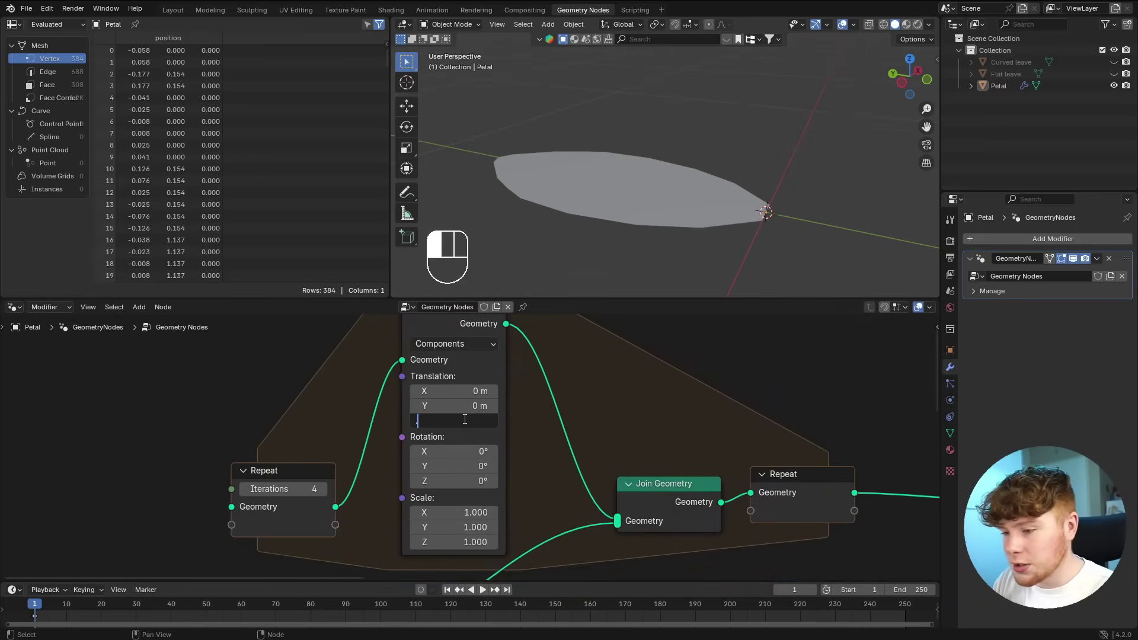
text(5)
key(Return)
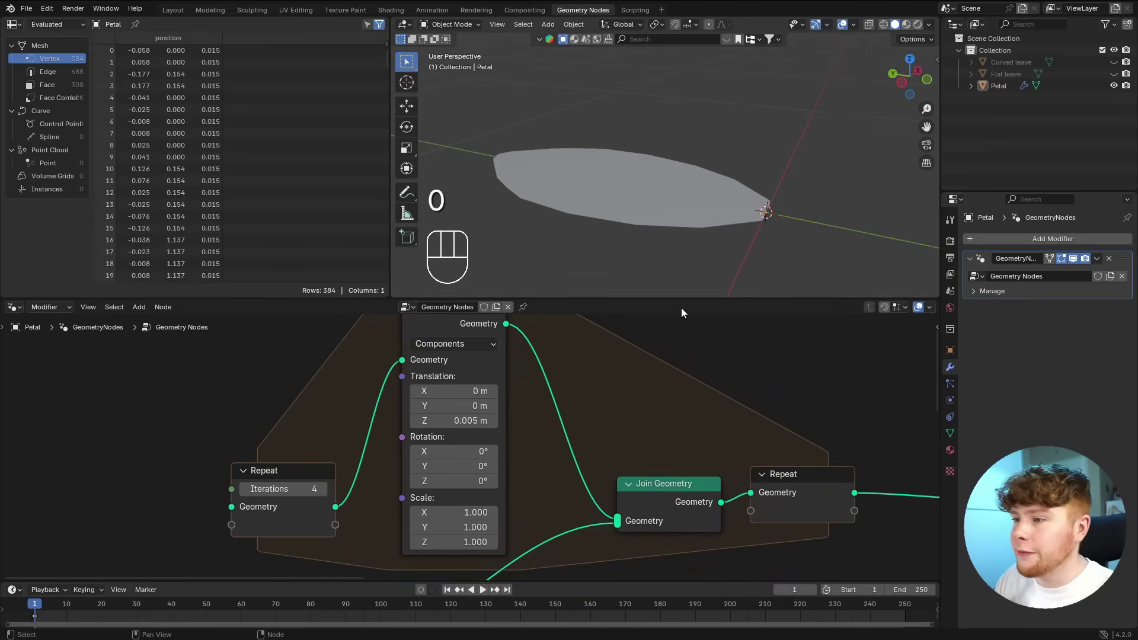
- Connect the Repeat Zone's output Geometry to Set Position and link Set Position's Geometry to Group Output
middle_drag(658, 249, 665, 176)
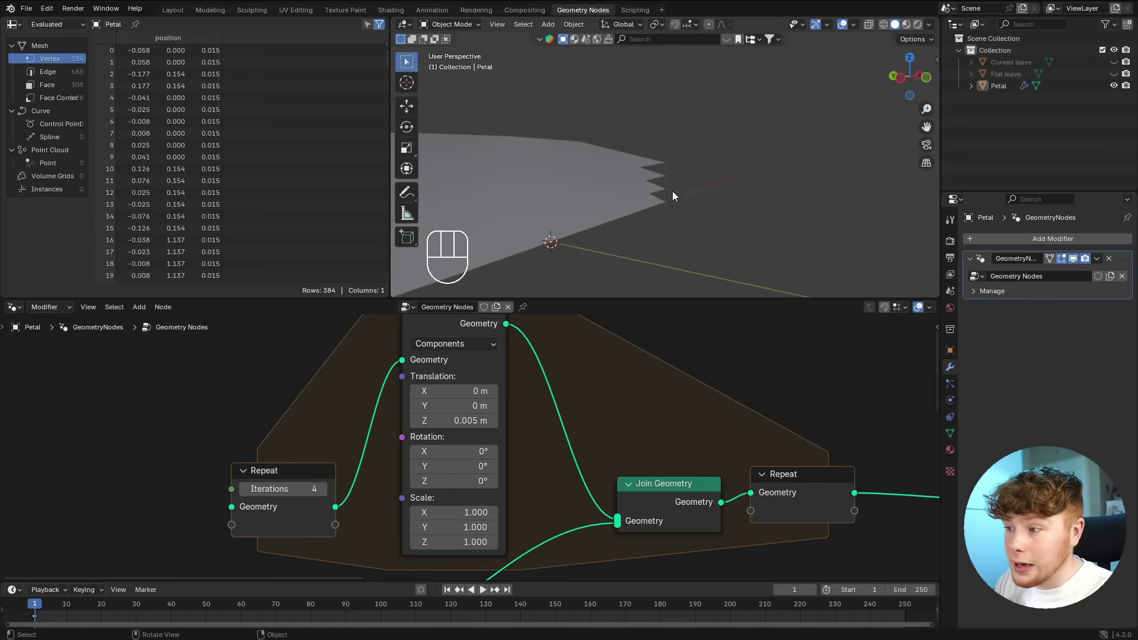
scroll(676, 242, down, 2)
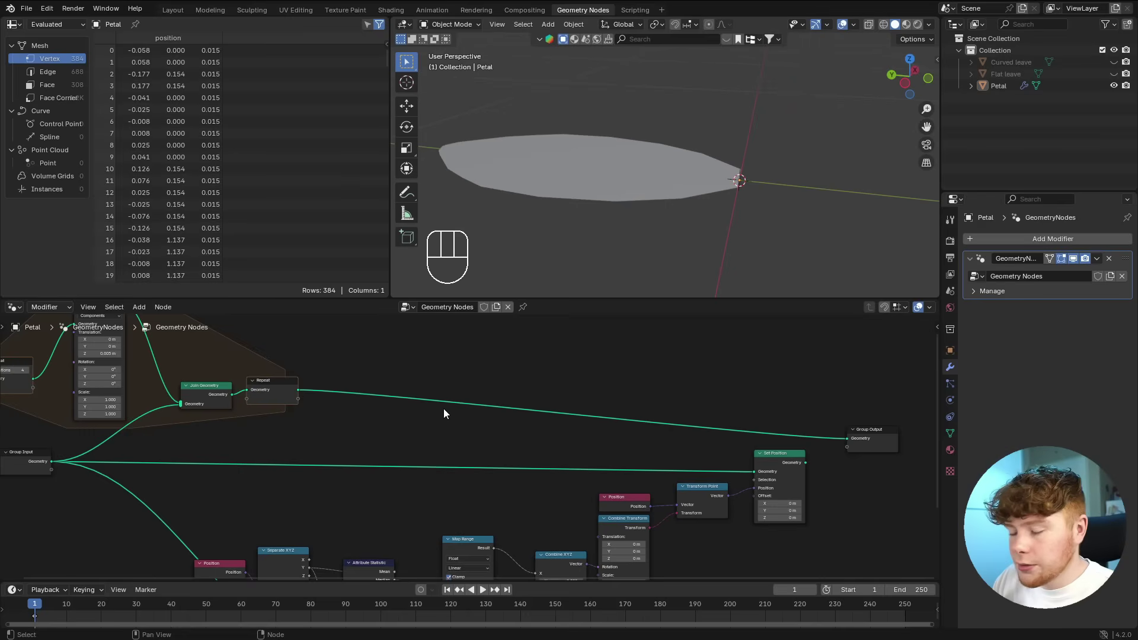
middle_drag(419, 420, 372, 421)
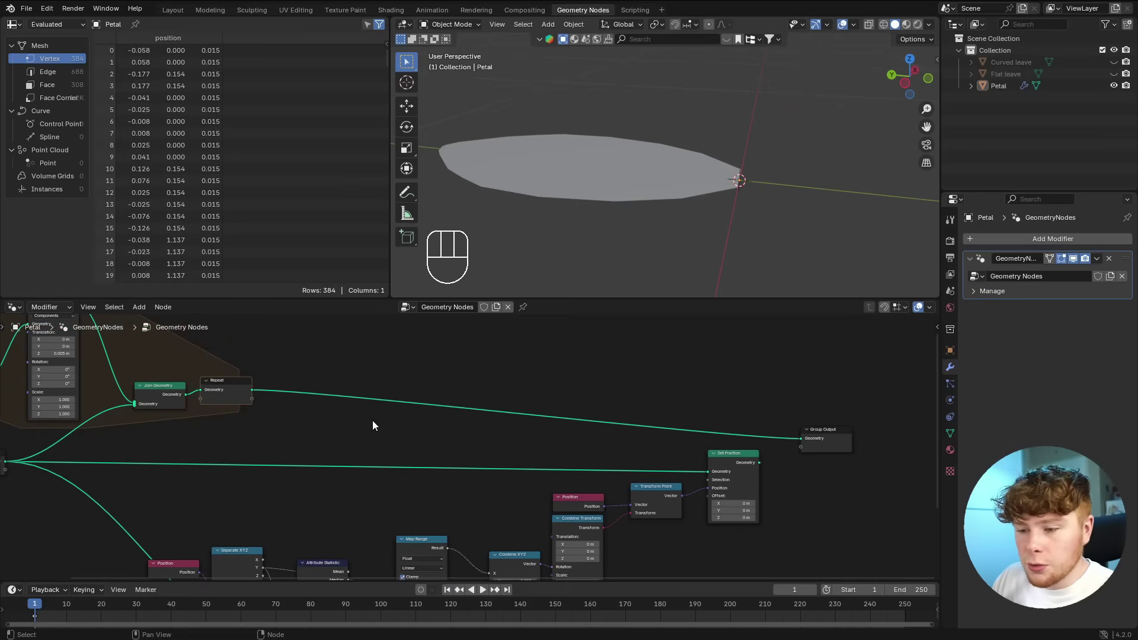
scroll(332, 412, up, 2)
drag(216, 381, 858, 437)
shift+middle_drag(645, 81, 660, 225)
scroll(558, 72, down, 5)
shift+middle_drag(591, 194, 634, 262)
mouse_move(619, 184)
middle_down()
mouse_move(719, 238)
mouse_move(699, 247)
mouse_move(615, 185)
middle_up()
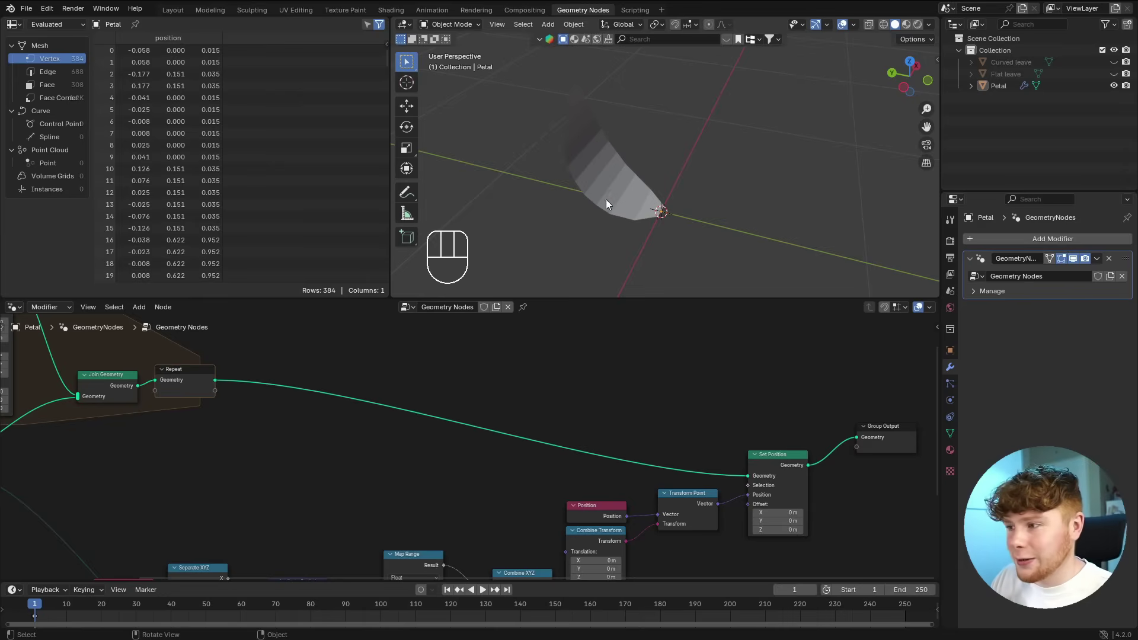
- Move the Combine Transform node and the bend nodes feeding it down to free space below Transform Point
scroll(729, 384, down, 6)
middle_drag(729, 384, 489, 388)
scroll(538, 368, up, 5)
drag(365, 378, 674, 462)
key(g)
click(667, 377)
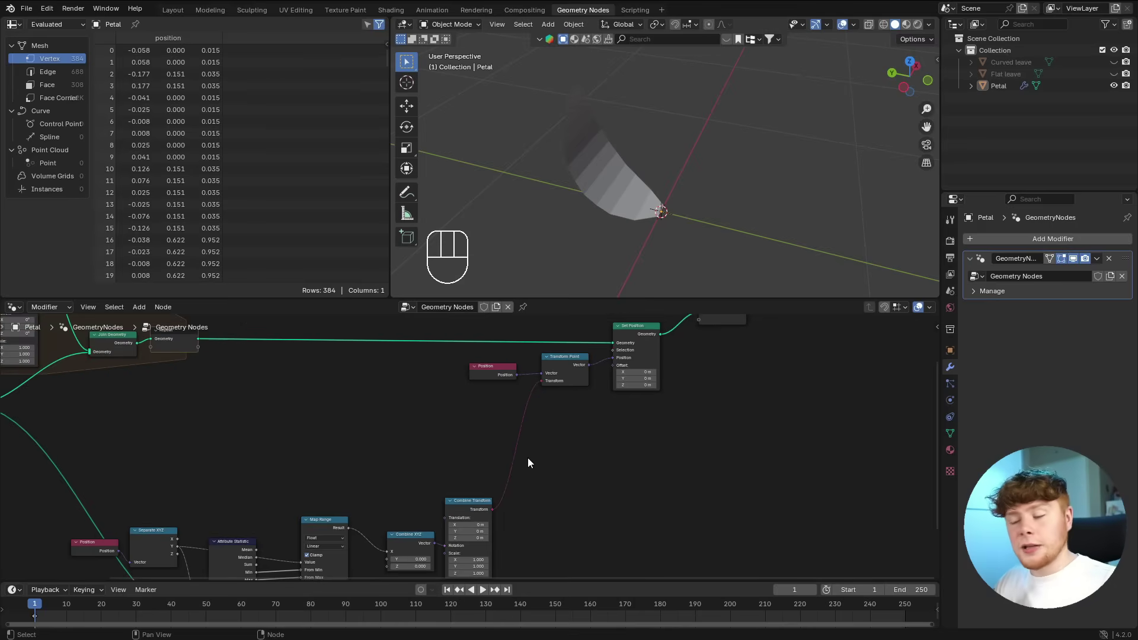
- Insert a Multiply Matrices node on the link between Combine Transform and Transform Point
scroll(528, 458, up, 3)
key(shift+a)
mouse_move(578, 422)
text(mult)
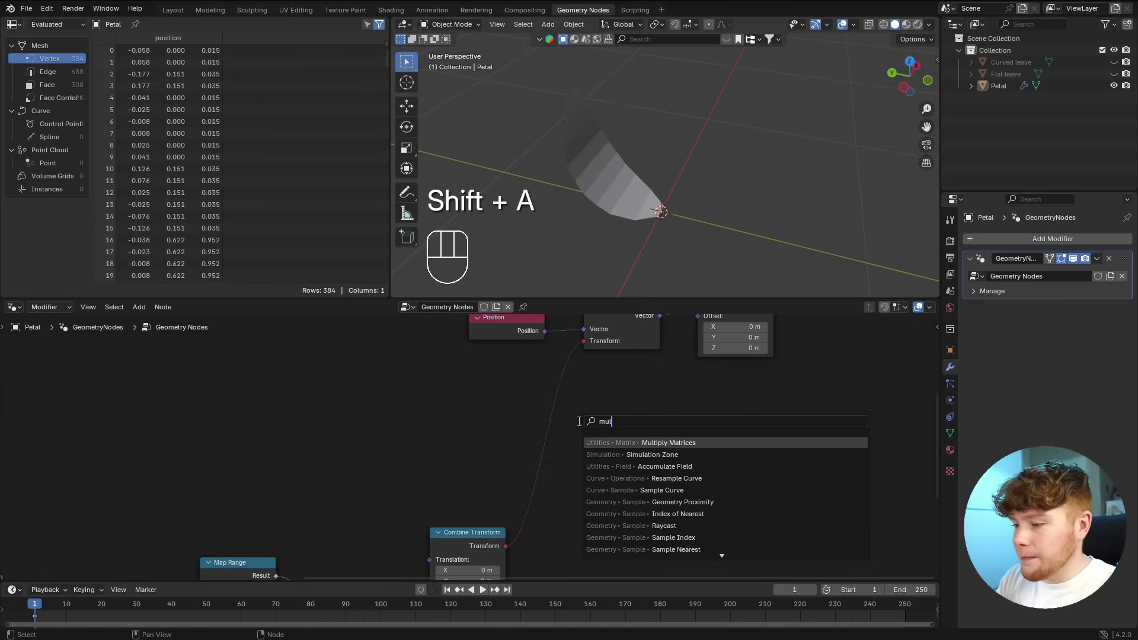
key(Return)
click(527, 383)
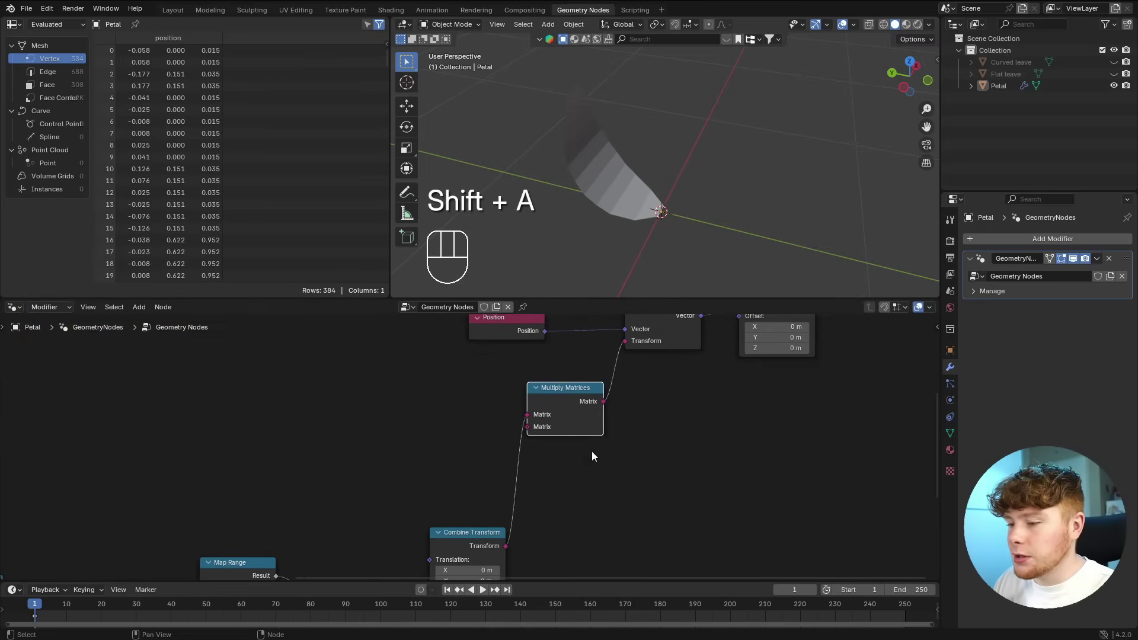
middle_drag(501, 379, 492, 514)
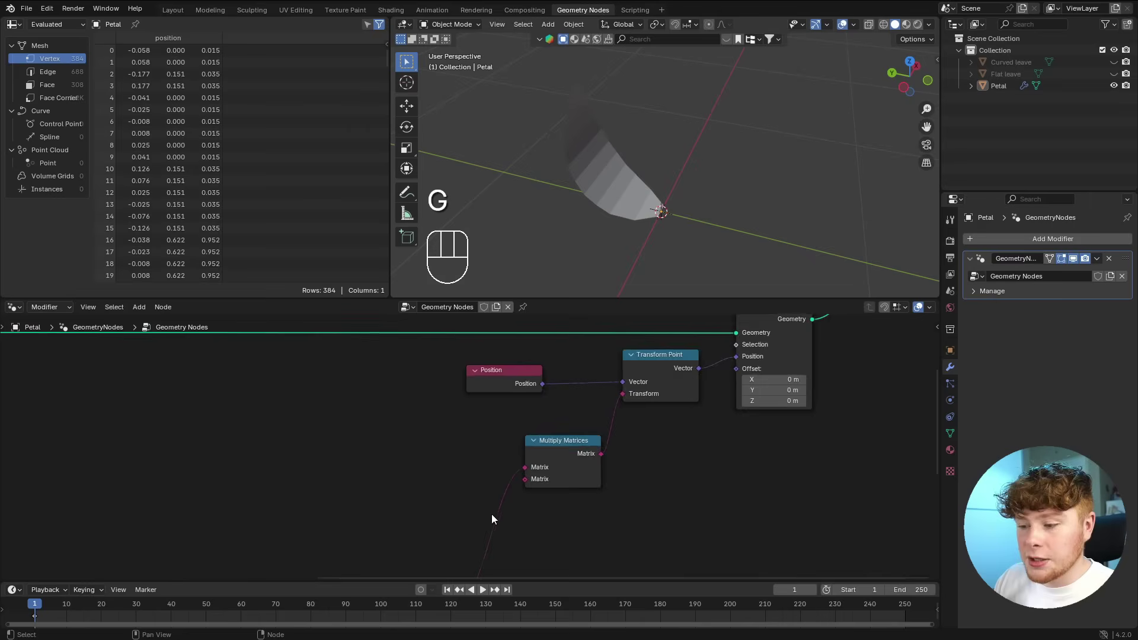
scroll(492, 513, up, 2)
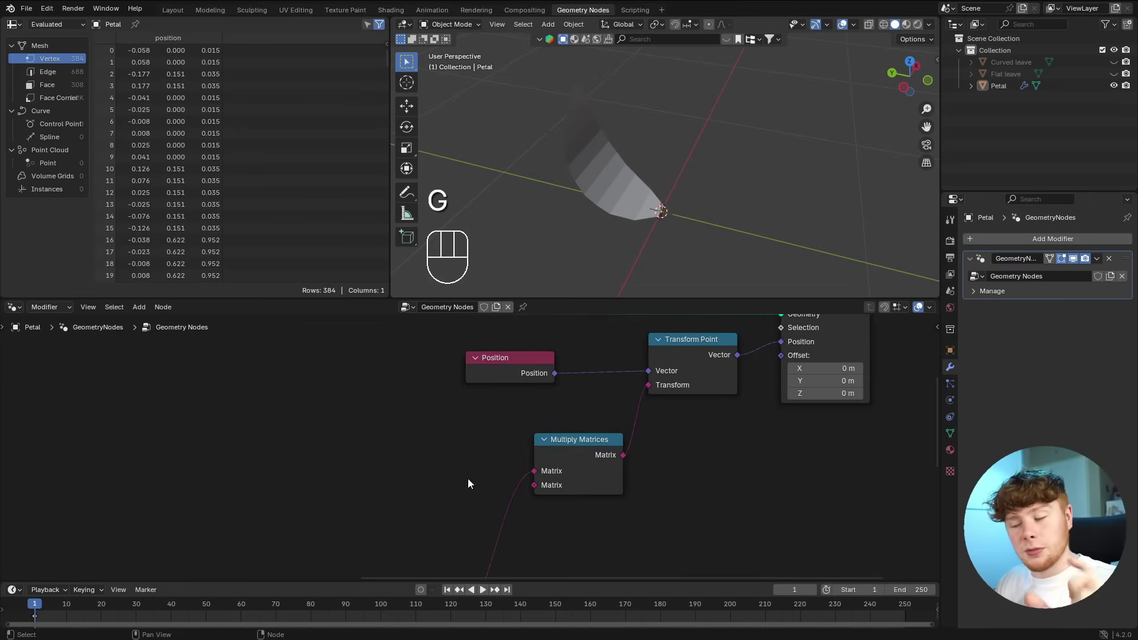
- Add a second Combine Transform node above the existing one, beside Multiply Matrices
scroll(359, 499, down, 5)
middle_drag(359, 499, 480, 428)
scroll(481, 425, up, 3)
key(shift+a)
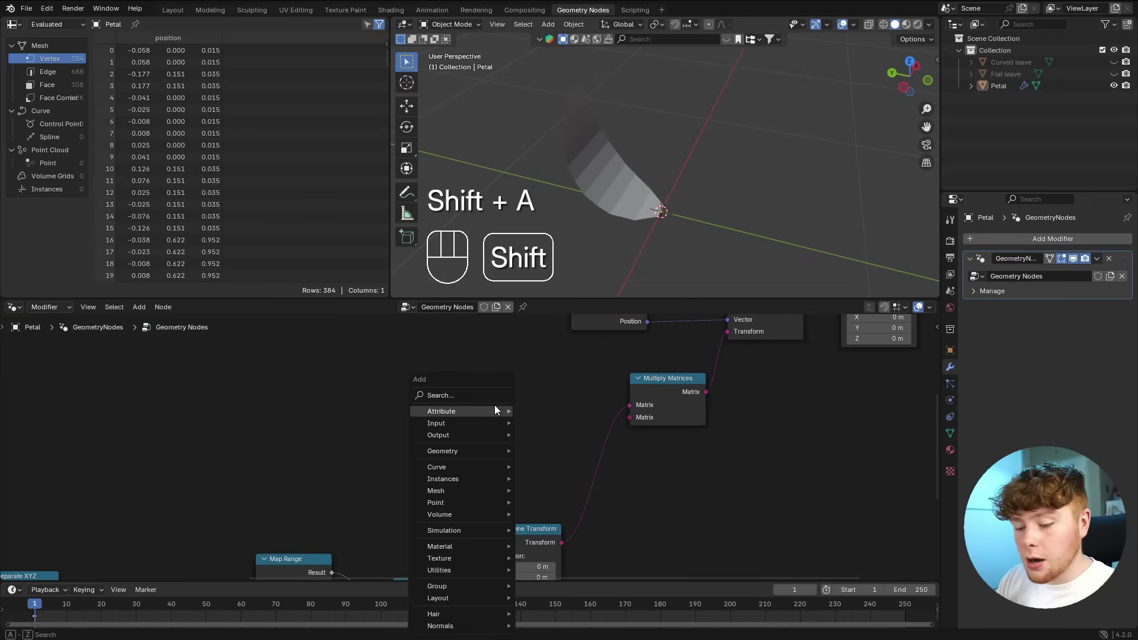
text(comb t)
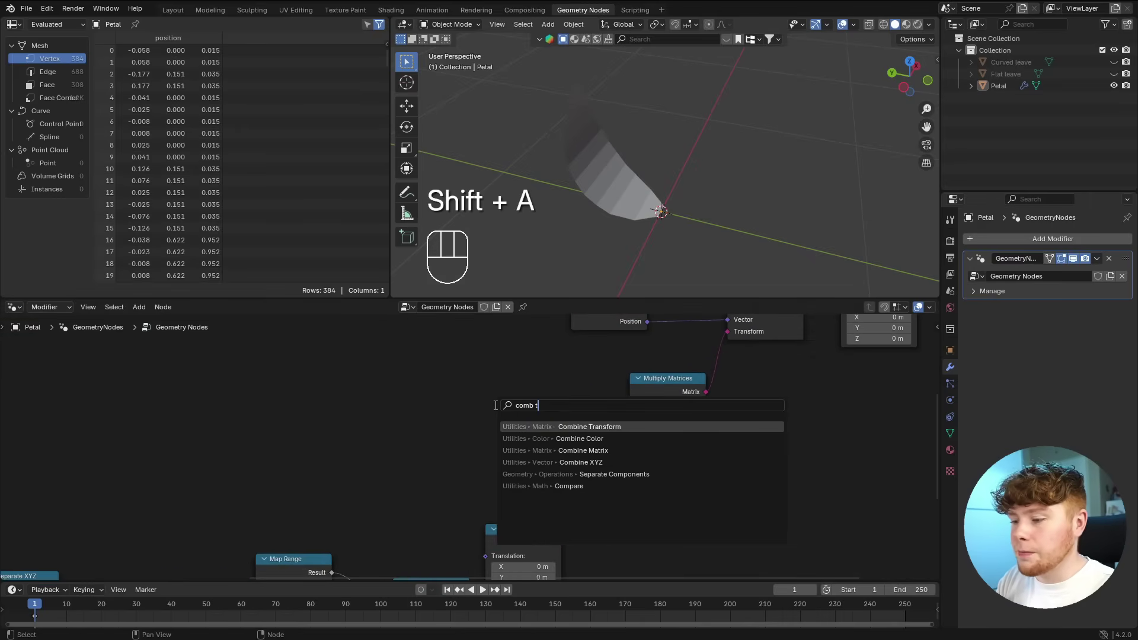
key(Return)
click(481, 350)
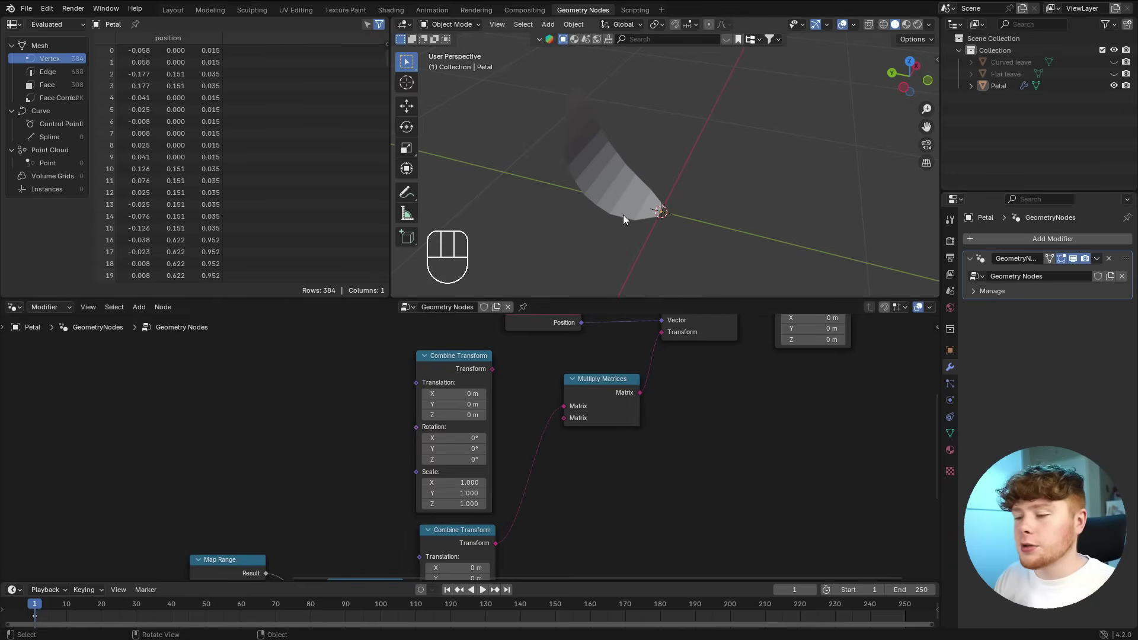
- Move the existing bend transform link to Multiply Matrices' second Matrix input and connect the new Combine Transform to the first
scroll(517, 460, up, 2)
drag(520, 408, 511, 382)
middle_drag(567, 351, 560, 410)
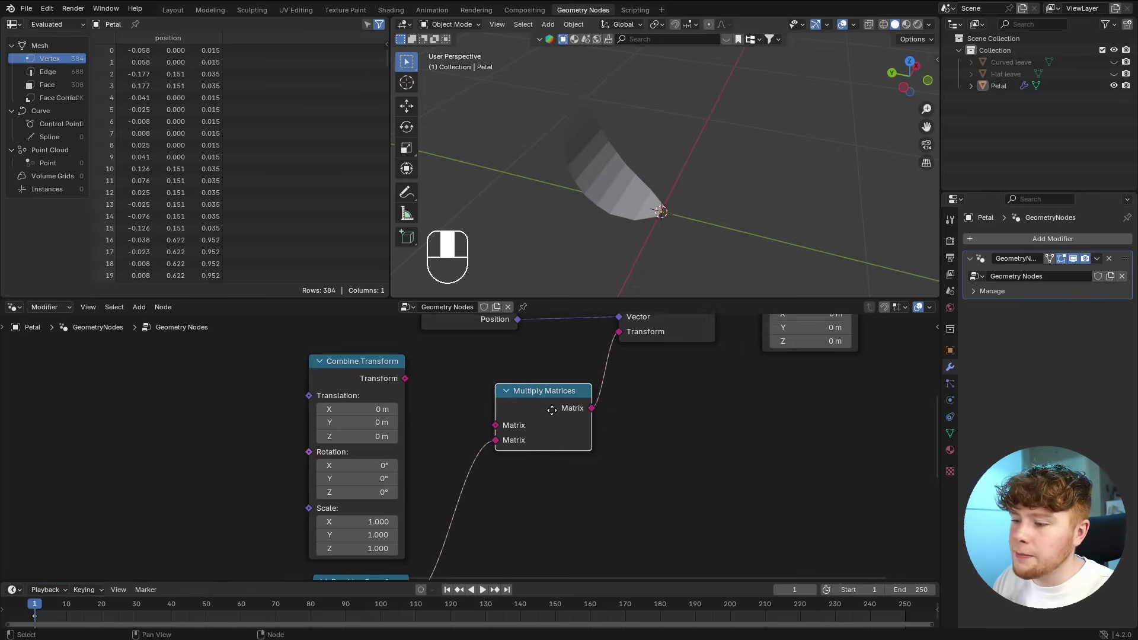
scroll(446, 395, up, 2)
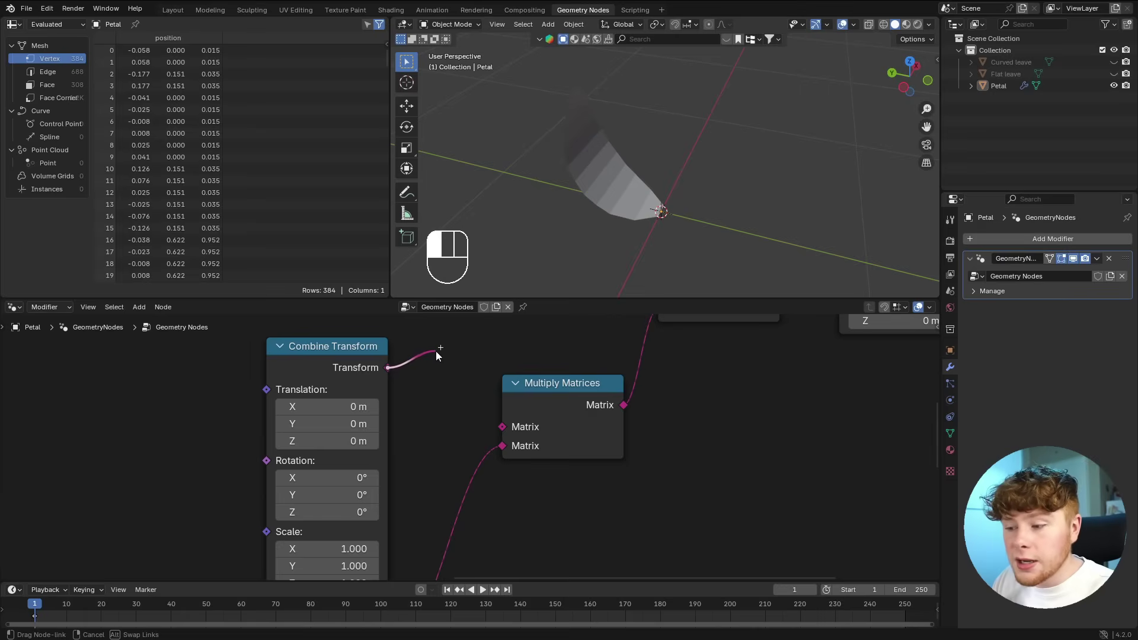
drag(389, 367, 503, 426)
scroll(504, 433, up, 1)
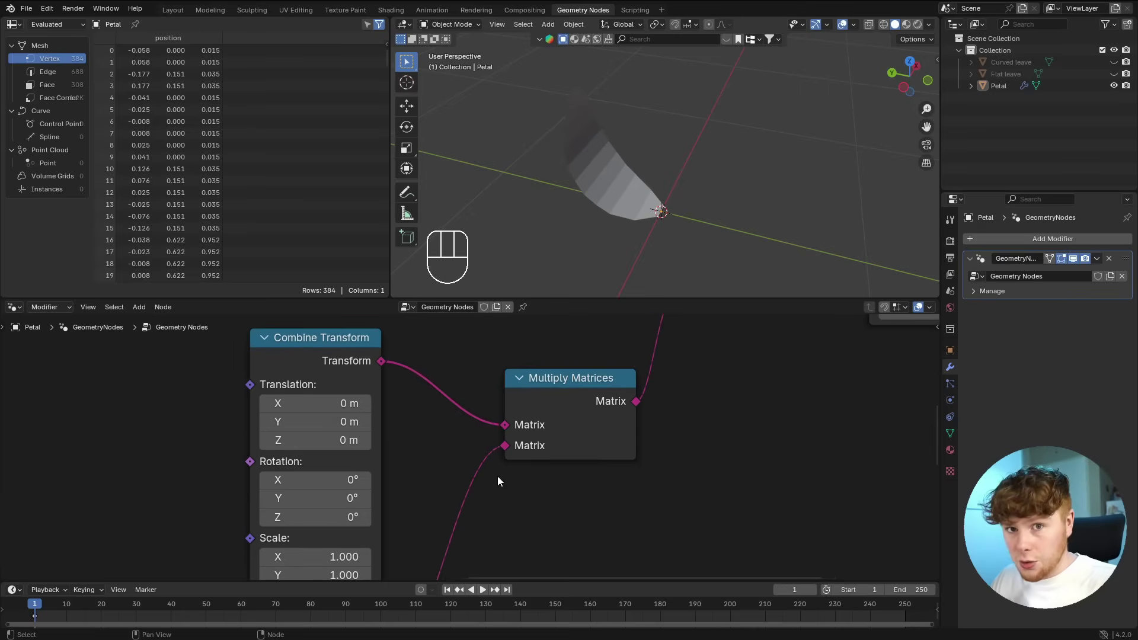
scroll(497, 476, down, 1)
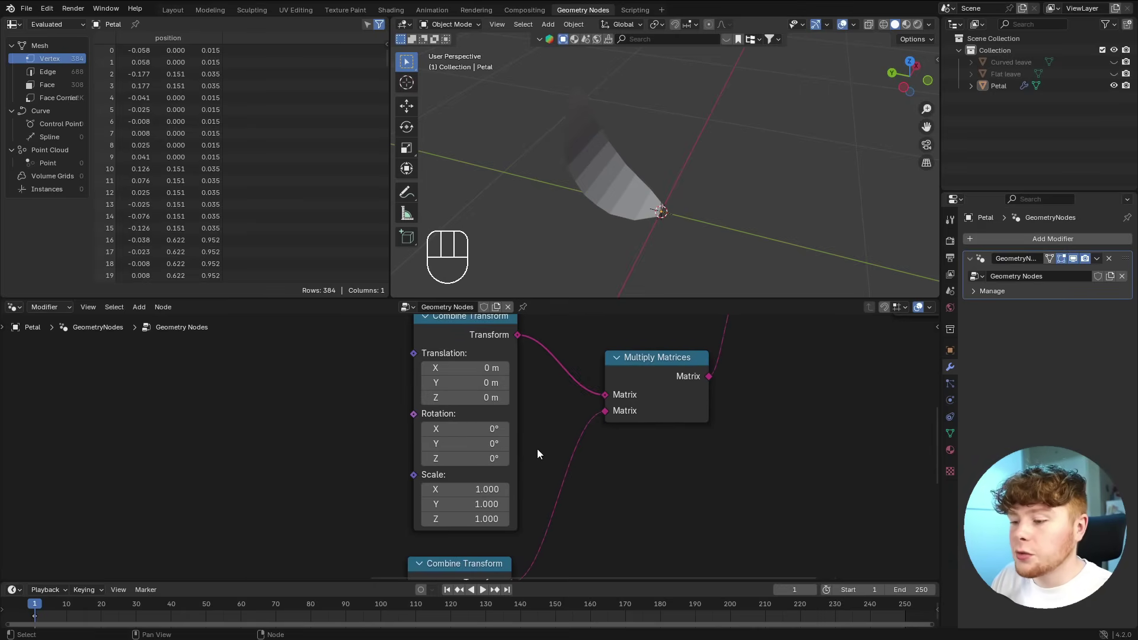
- Add a Combine XYZ node and connect its Vector to the new Combine Transform's Rotation
scroll(470, 443, up, 1)
drag(470, 460, 344, 460)
right_click(344, 460)
scroll(470, 445, down, 1)
middle_drag(307, 428, 460, 421)
scroll(463, 422, up, 1)
key(shift+a)
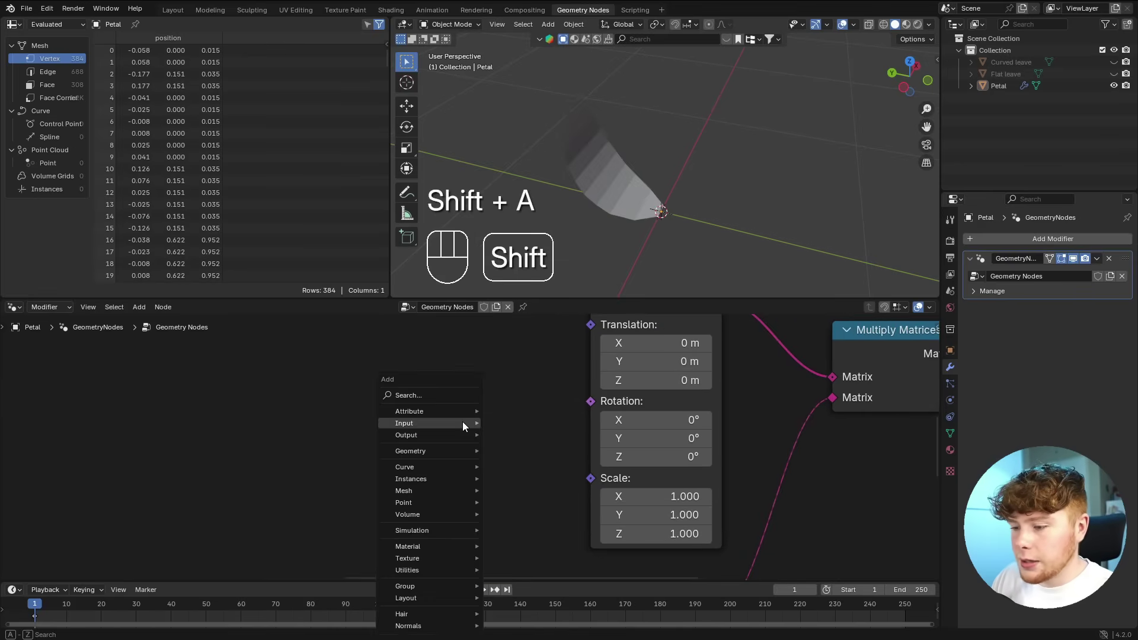
text(com x)
key(Return)
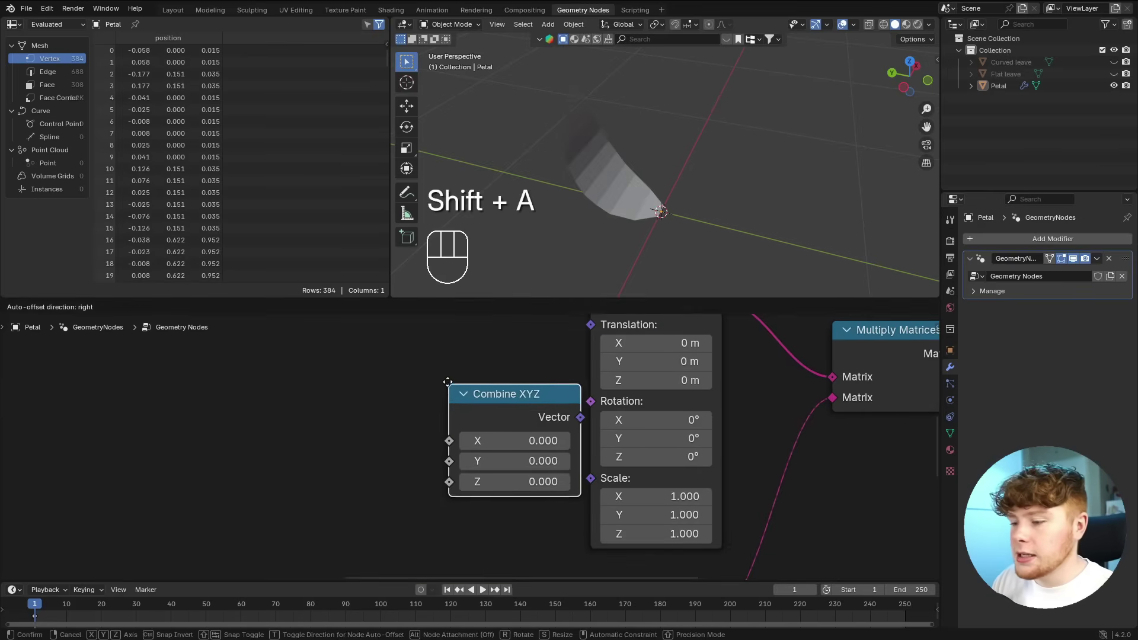
click(439, 376)
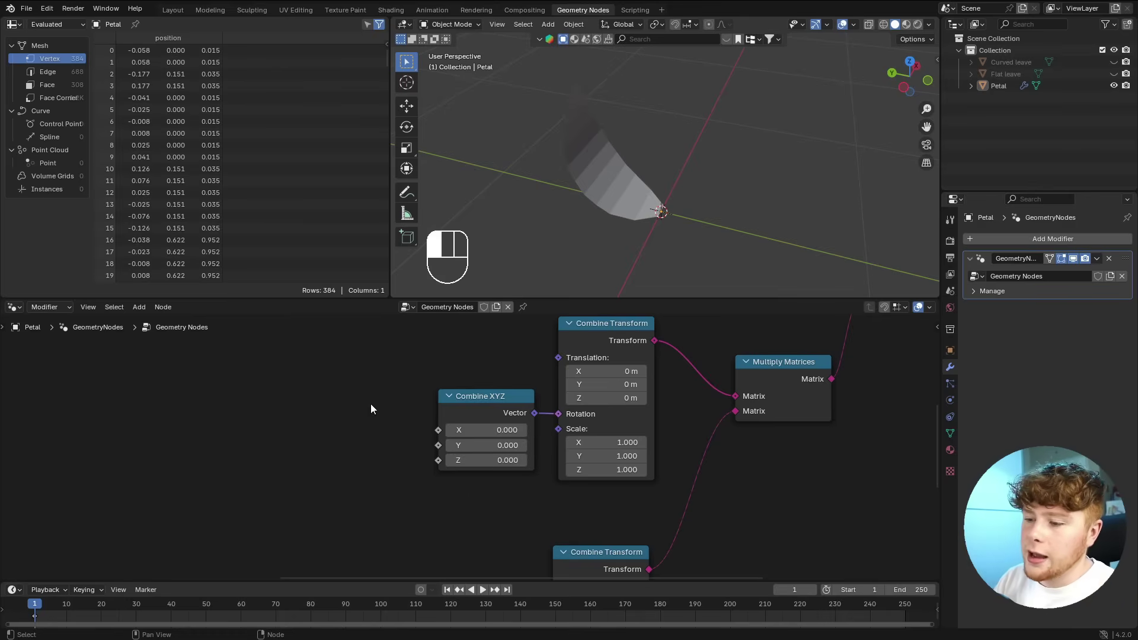
- Insert a Set ID node on the link between Group Input and Join Geometry
scroll(372, 408, down, 3)
scroll(209, 401, down, 2)
middle_drag(206, 400, 471, 504)
scroll(388, 413, up, 5)
middle_drag(396, 412, 470, 398)
middle_drag(691, 241, 683, 202)
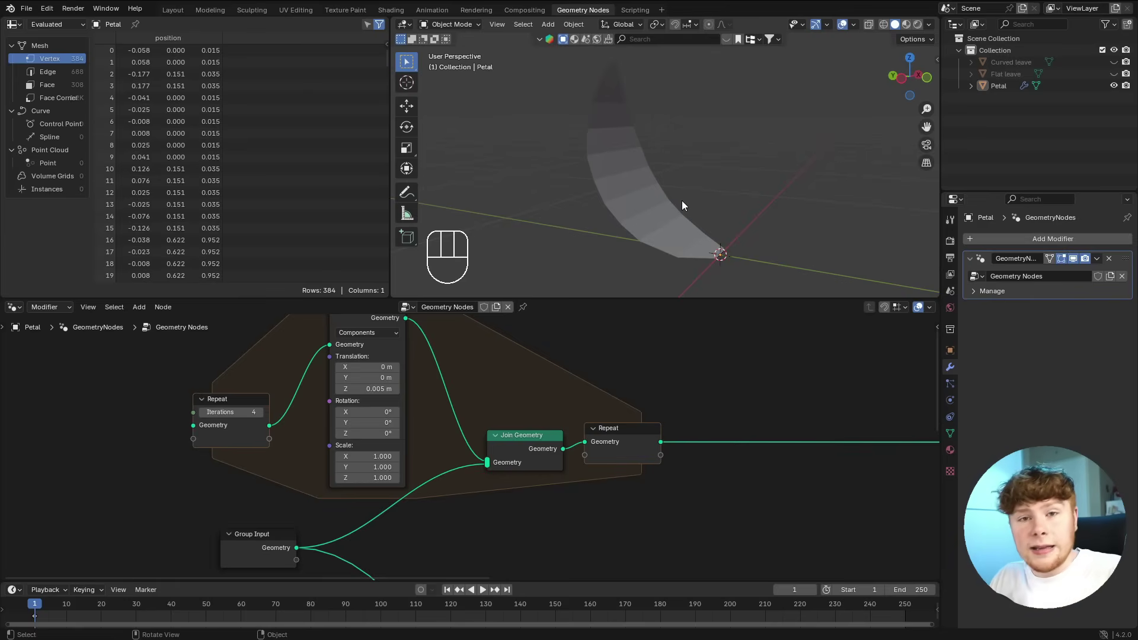
middle_drag(423, 489, 482, 439)
scroll(510, 422, up, 1)
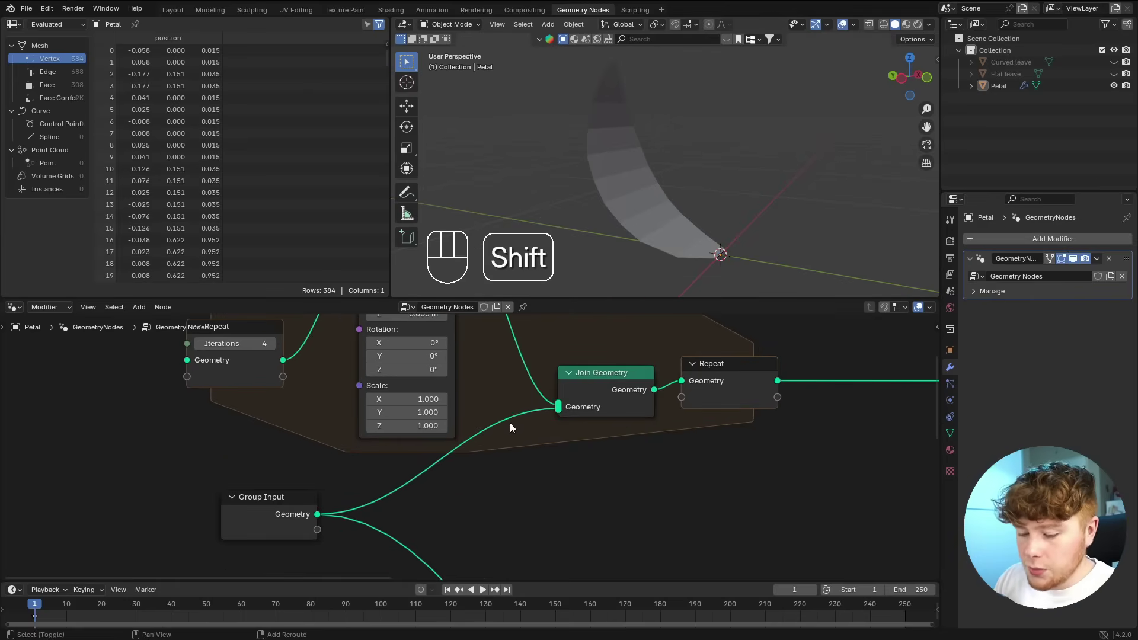
key(shift+a)
text(set id)
key(Return)
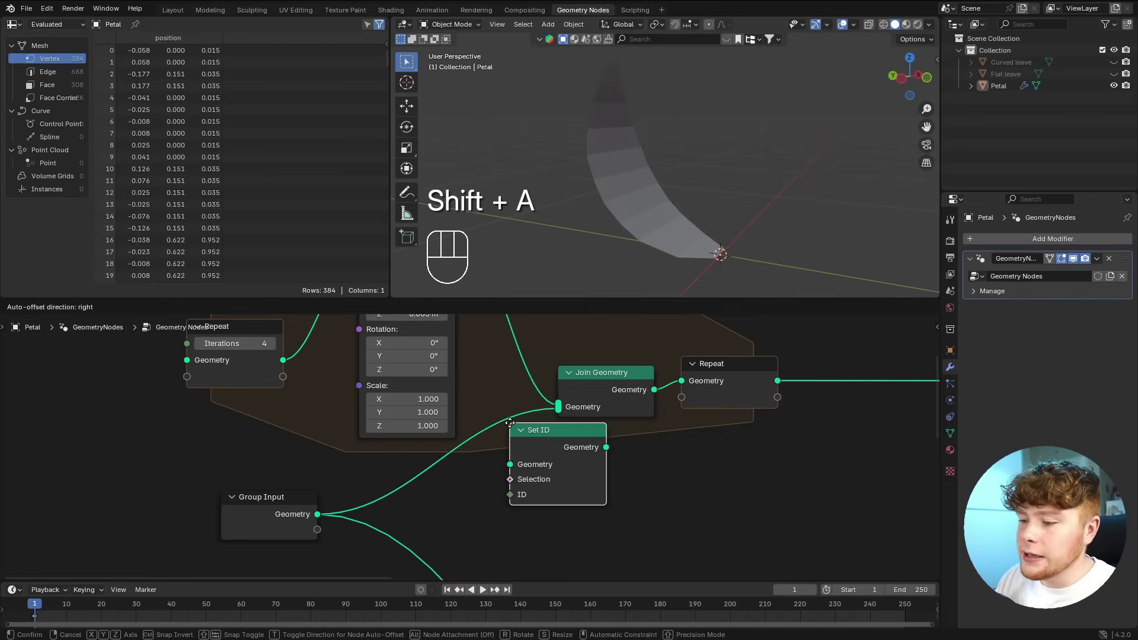
click(504, 434)
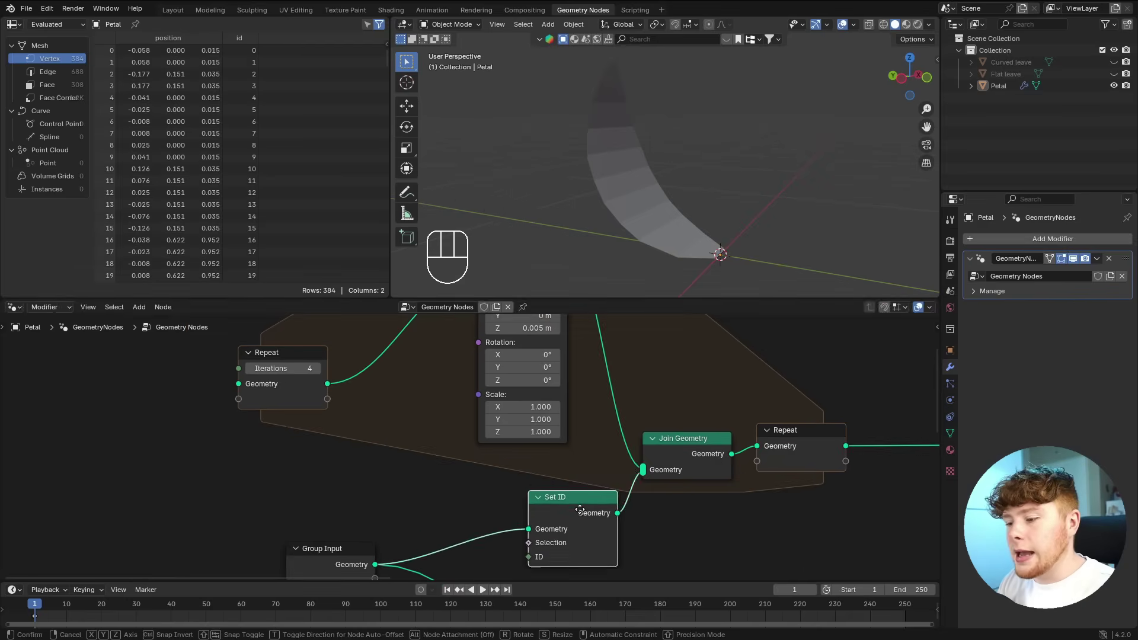
drag(577, 504, 548, 467)
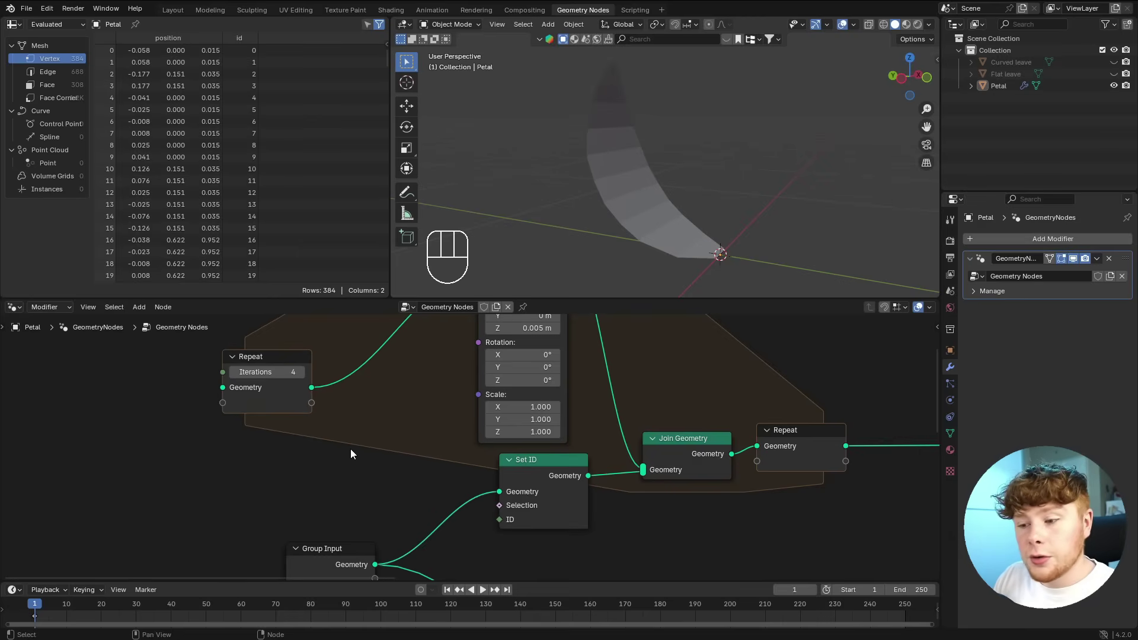
- Add an ID item to the Repeat Zone by linking the Repeat input's empty socket to Set ID's ID
scroll(351, 449, up, 1)
middle_drag(344, 419, 319, 422)
drag(286, 392, 298, 400)
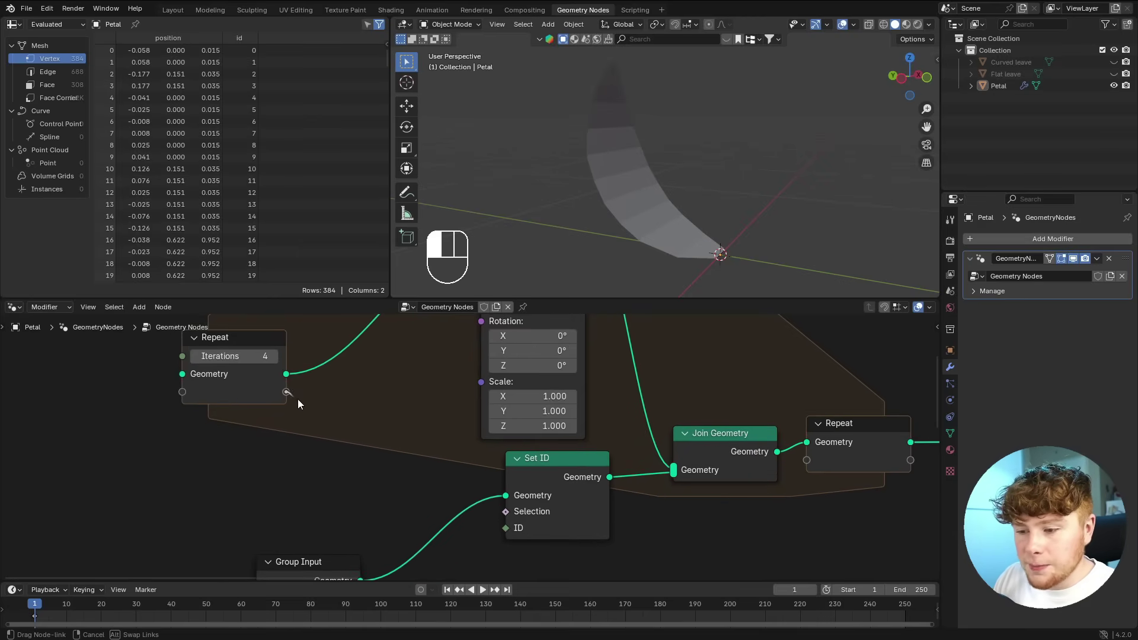
drag(354, 434, 501, 531)
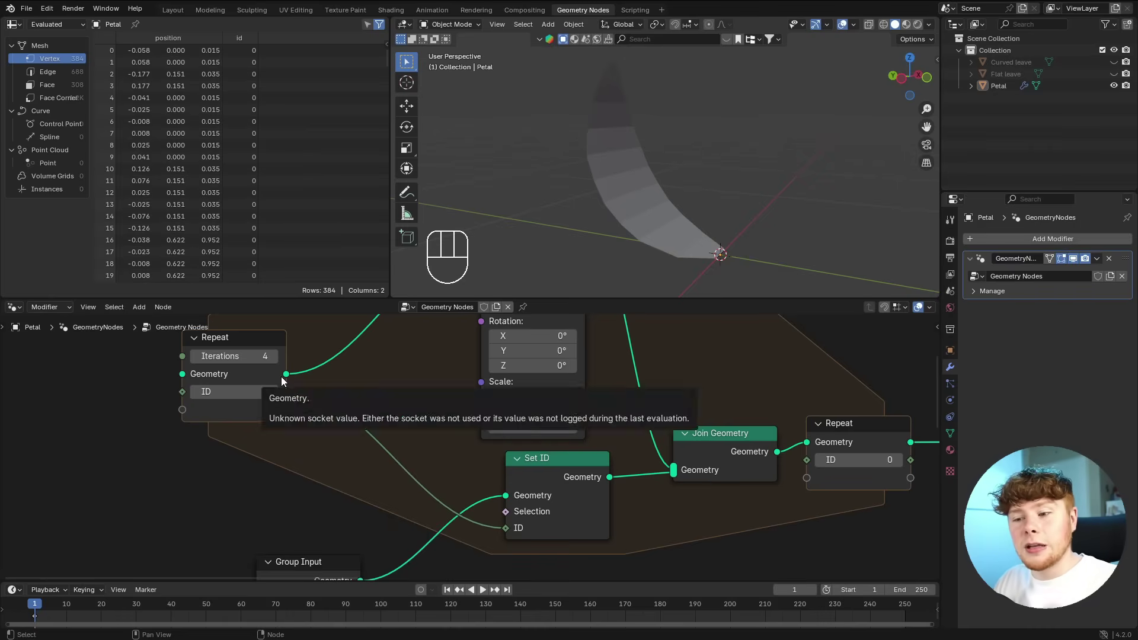
- Add a Math node set to Add in the Repeat Zone and connect the Repeat input's ID to its first Value
scroll(474, 468, down, 1)
middle_drag(526, 468, 427, 440)
key(shift+a)
text(math)
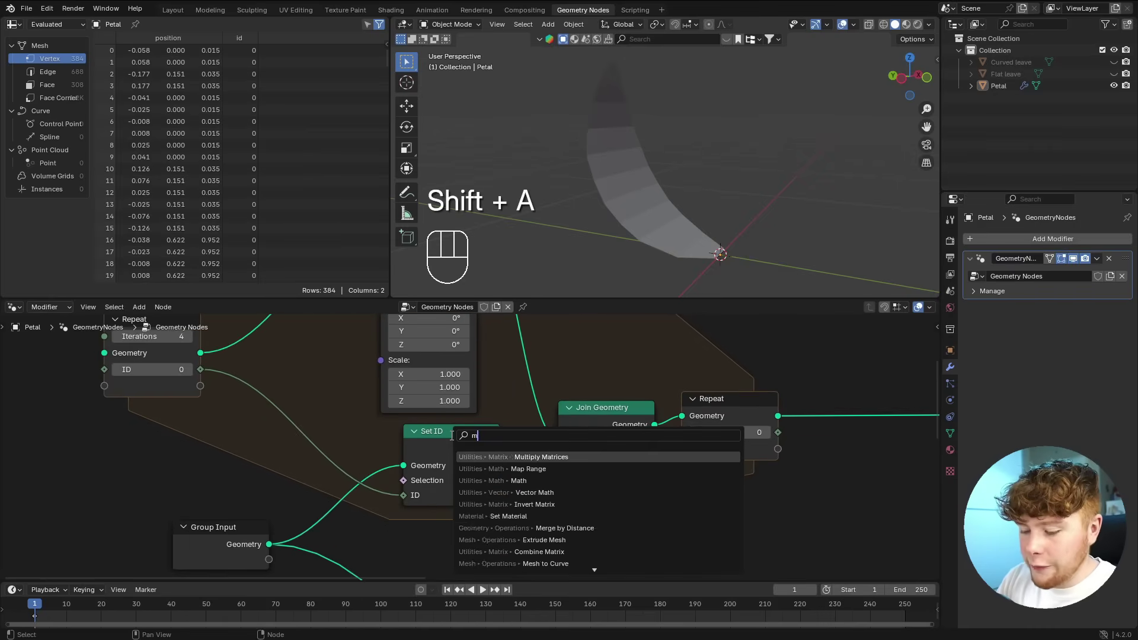
key(Return)
click(527, 462)
drag(200, 369, 525, 534)
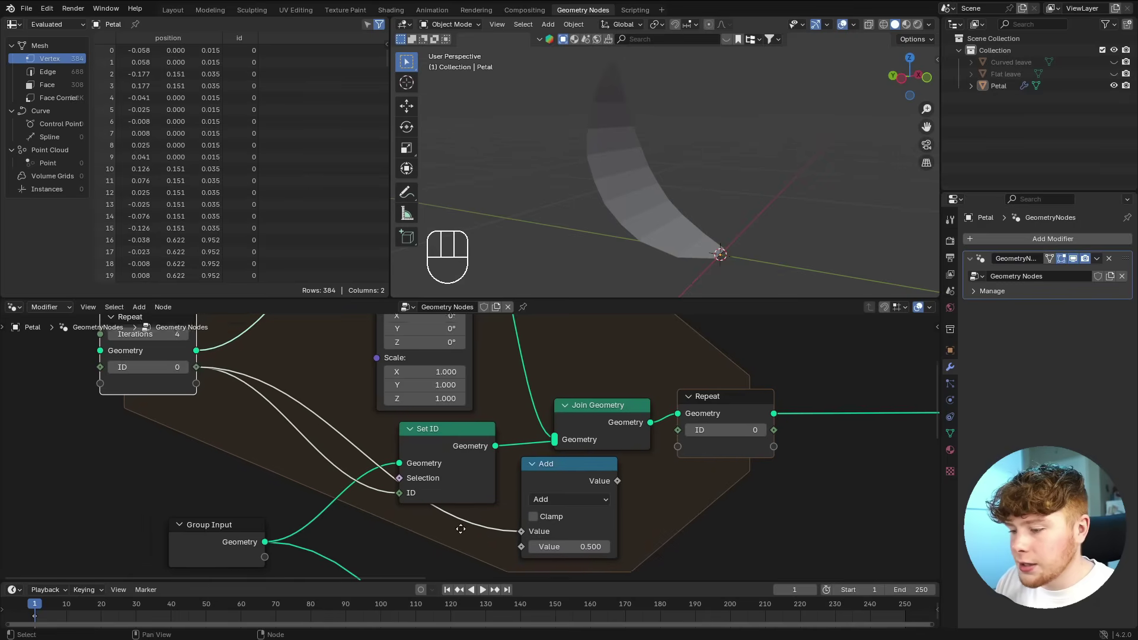
- Set the Add node's second value to 1 and connect its result to the Repeat output's ID
scroll(521, 534, up, 2)
double_click(433, 507)
text(1)
key(Return)
middle_drag(521, 444, 521, 485)
drag(491, 462, 567, 398)
scroll(469, 447, down, 2)
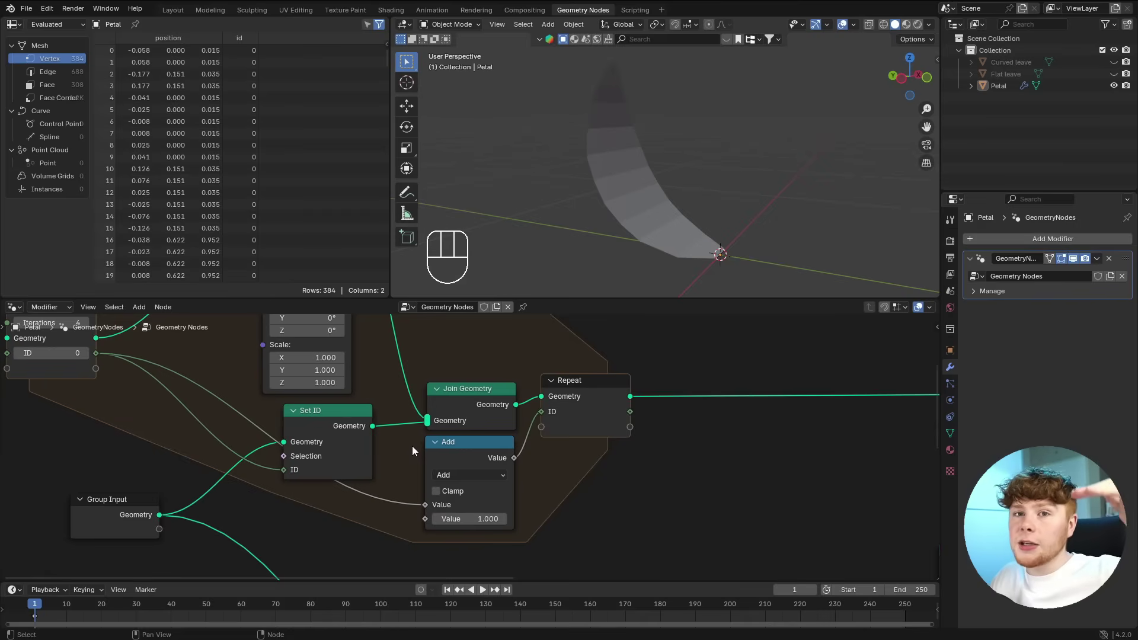
- Set the starting ID on the Repeat input node to 1
middle_drag(140, 378, 500, 511)
scroll(500, 513, up, 3)
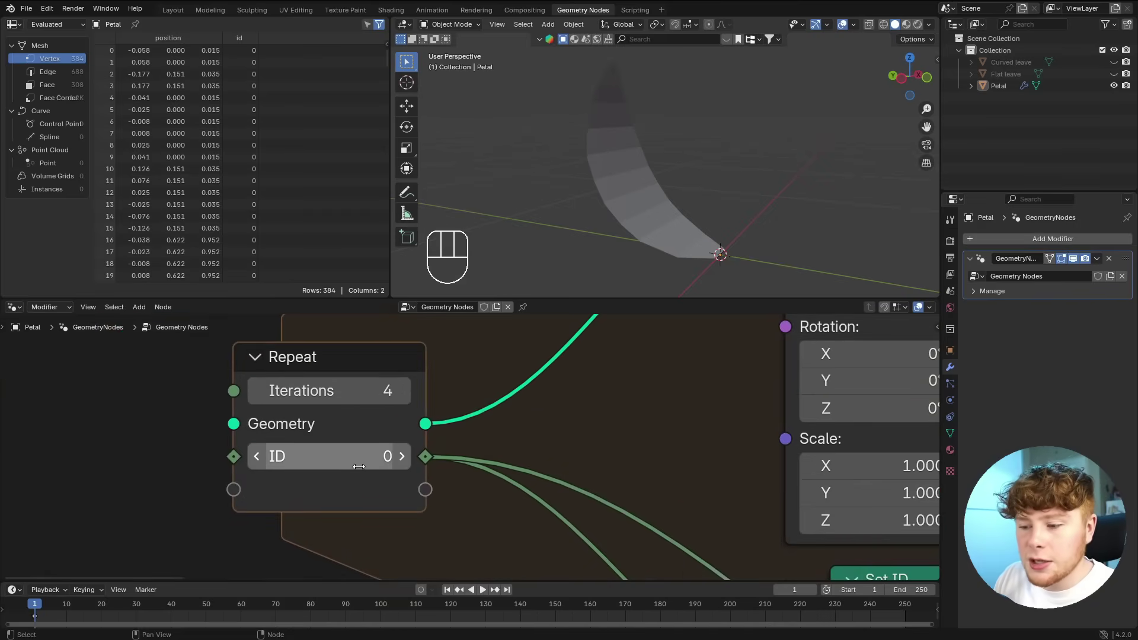
click(402, 465)
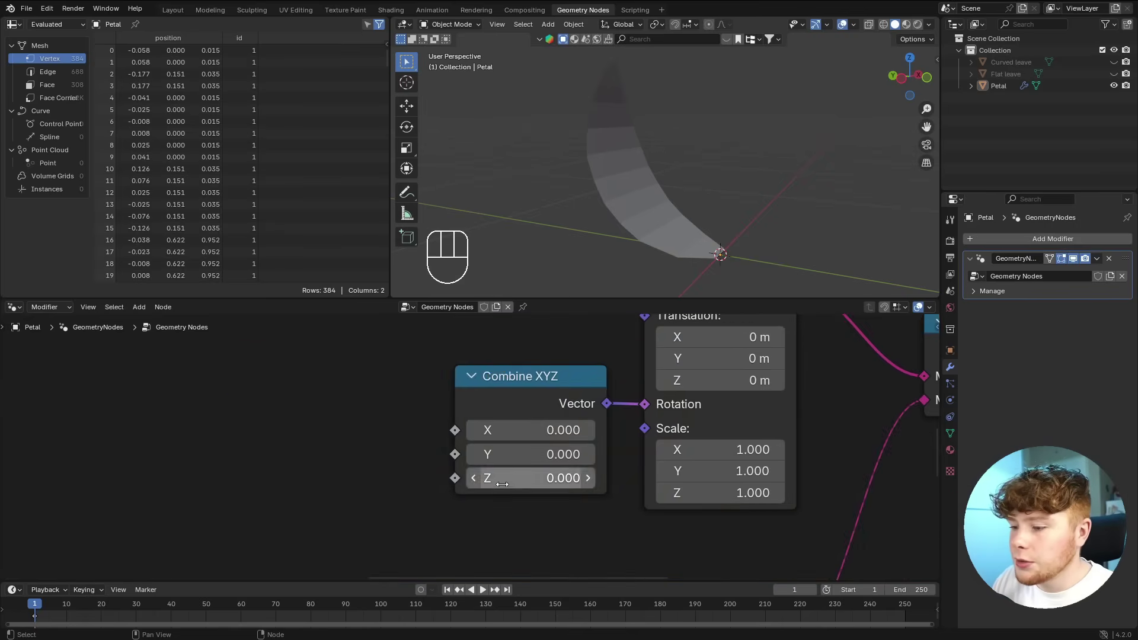
- Add an ID node, connect it to Combine XYZ's Z, and inspect the rotated petals in the viewport
drag(546, 478, 498, 477)
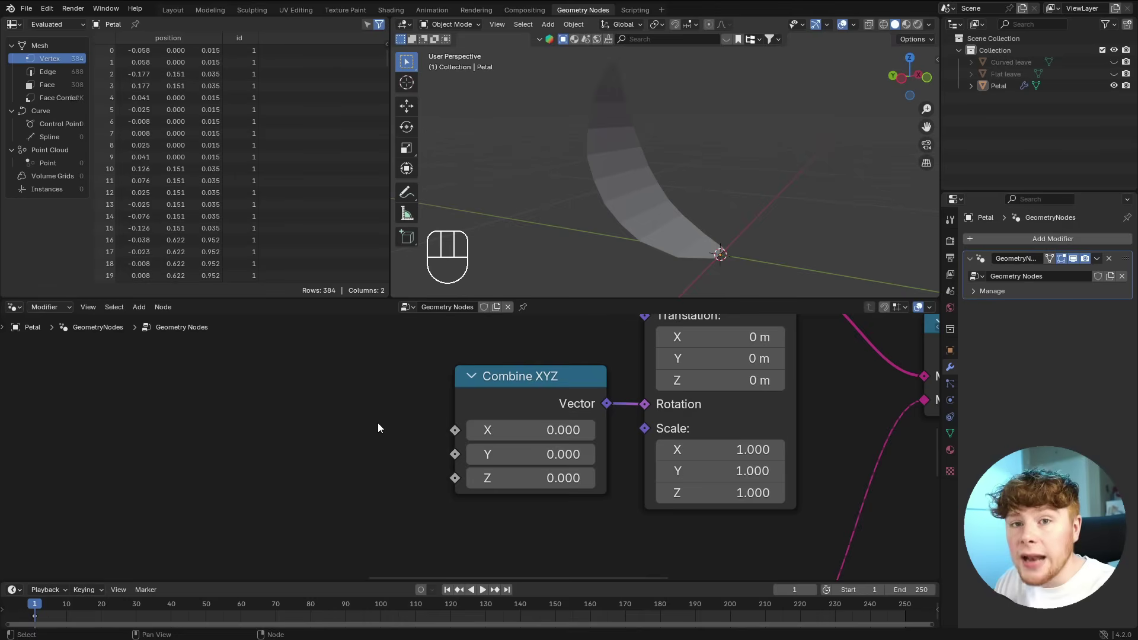
click(356, 404)
key(shift+a)
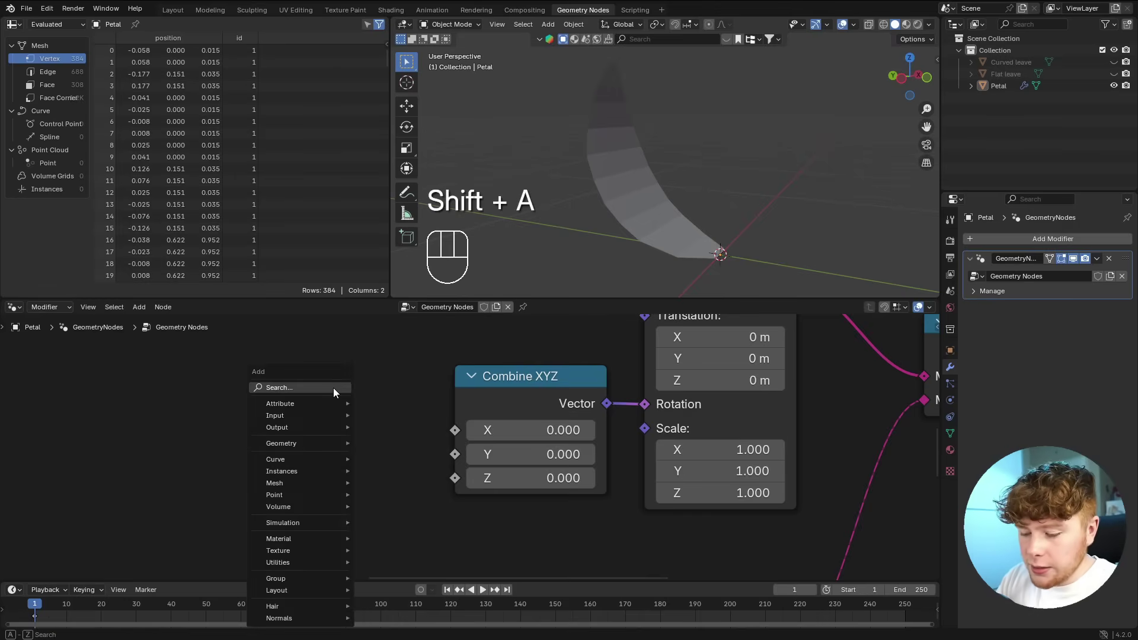
text(id)
key(Return)
click(187, 438)
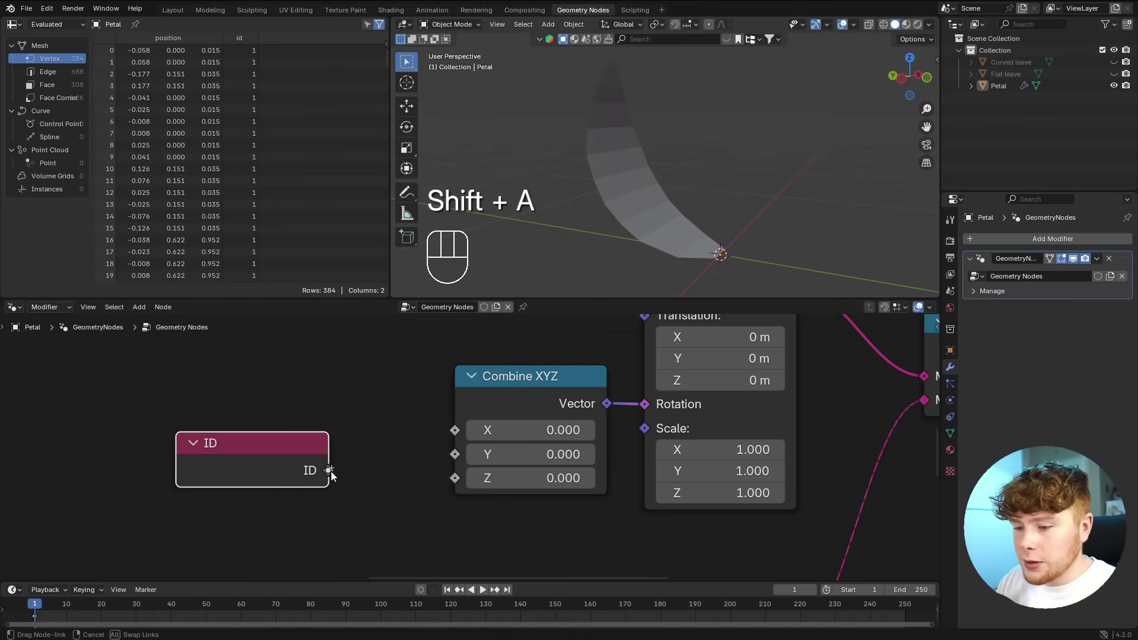
drag(327, 470, 459, 479)
scroll(663, 144, down, 3)
middle_drag(662, 144, 664, 222)
middle_drag(664, 223, 660, 186)
scroll(641, 197, up, 3)
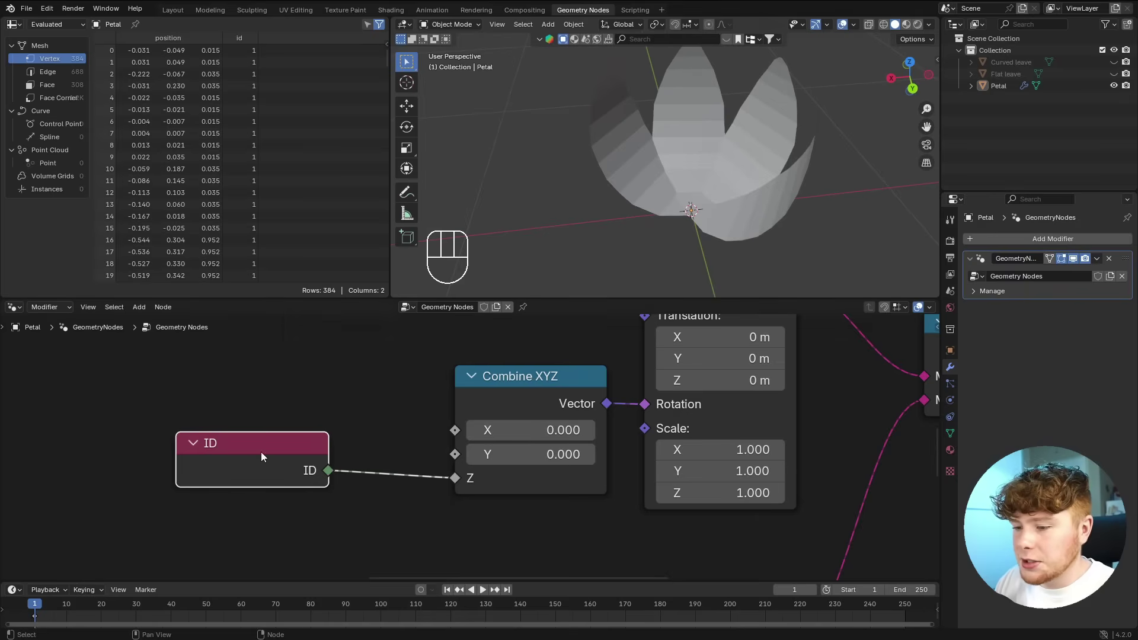
- Insert a Map Range node on the link between the ID node and Combine XYZ's Z
drag(238, 470, 21, 478)
click(211, 451)
scroll(106, 460, down, 5)
middle_drag(106, 460, 370, 437)
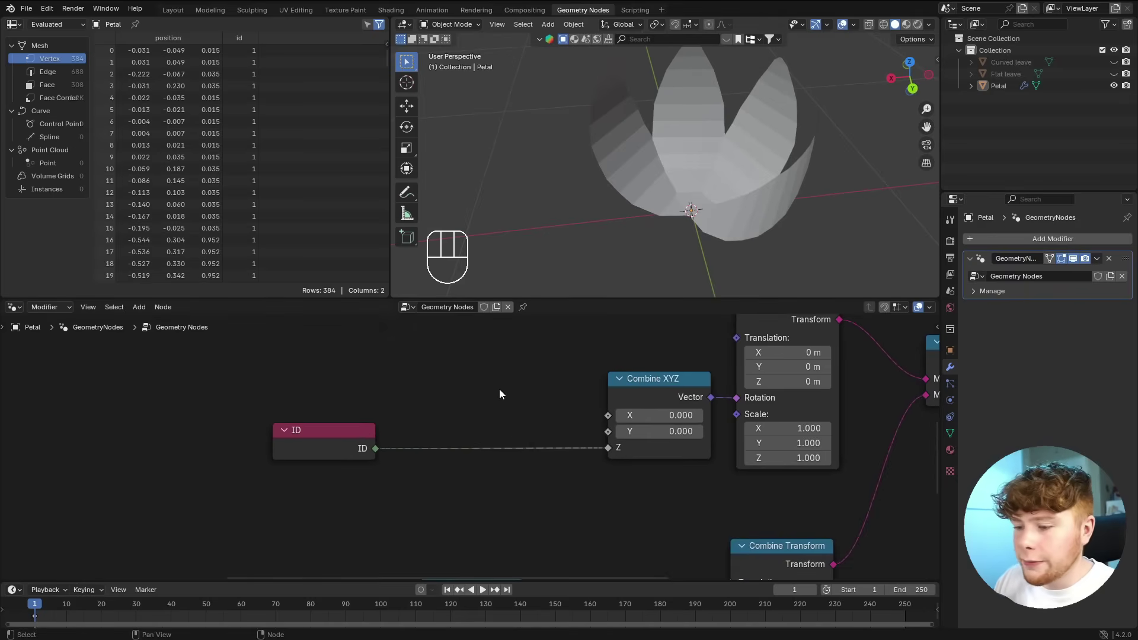
key(shift+a)
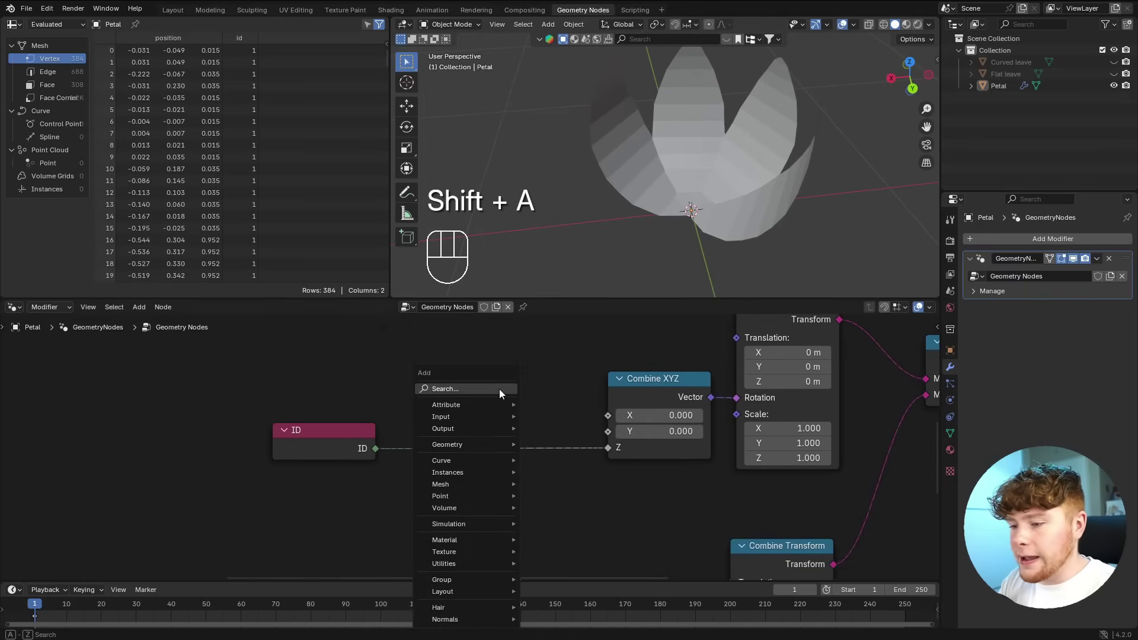
text(map)
key(Return)
click(469, 349)
scroll(379, 409, up, 2)
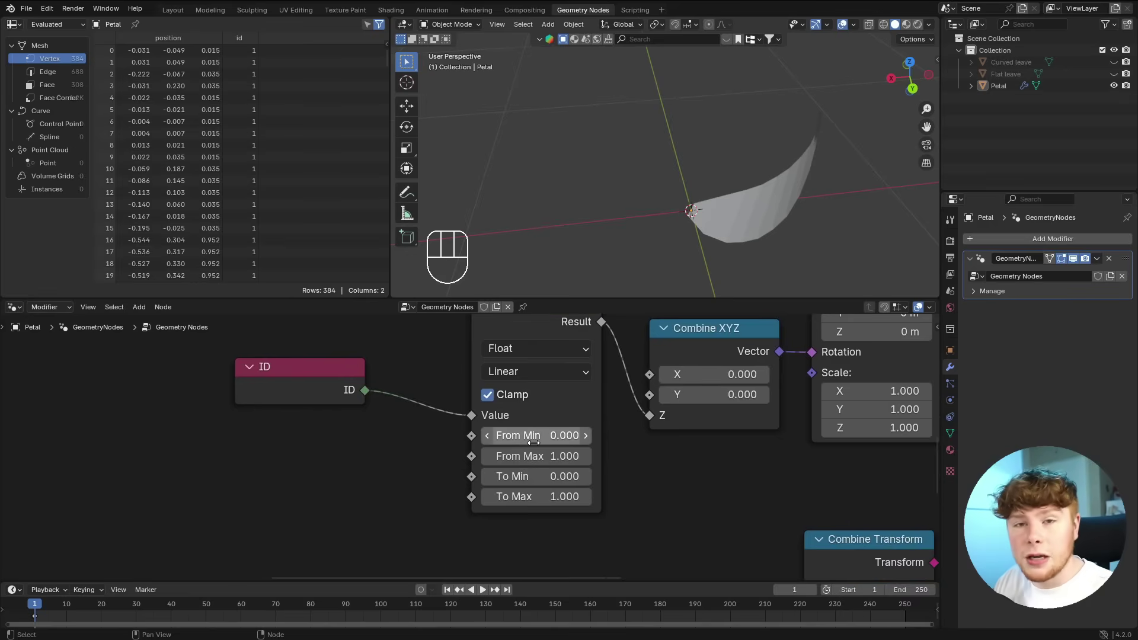
- Set From Max to 4 on the Map Range node fed by the ID
scroll(422, 416, down, 2)
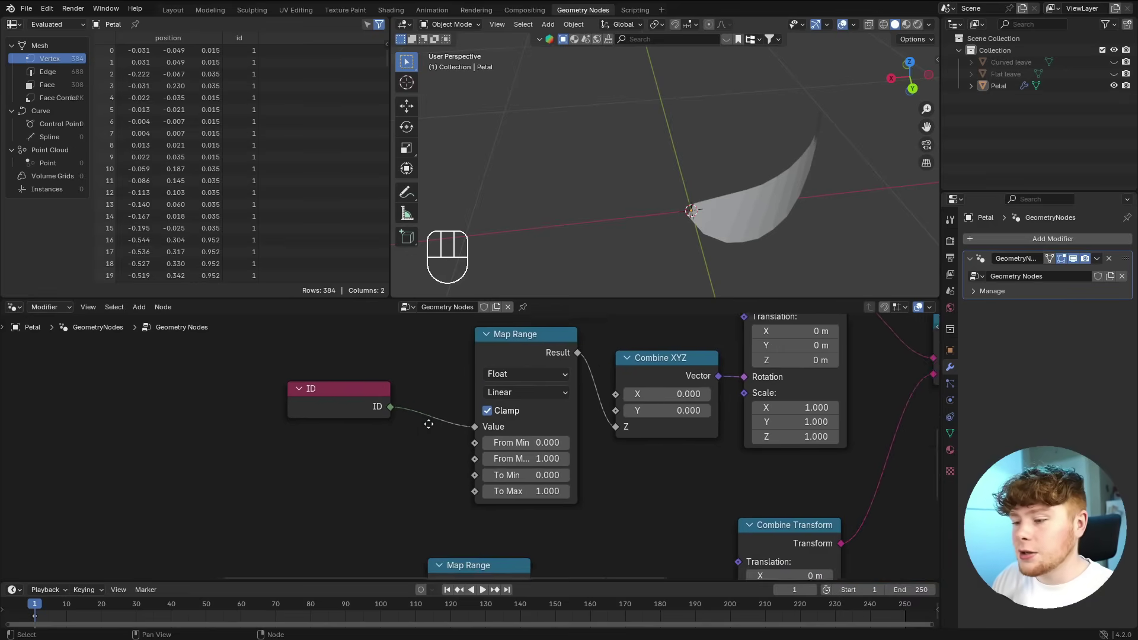
middle_drag(485, 436, 508, 472)
scroll(522, 477, down, 2)
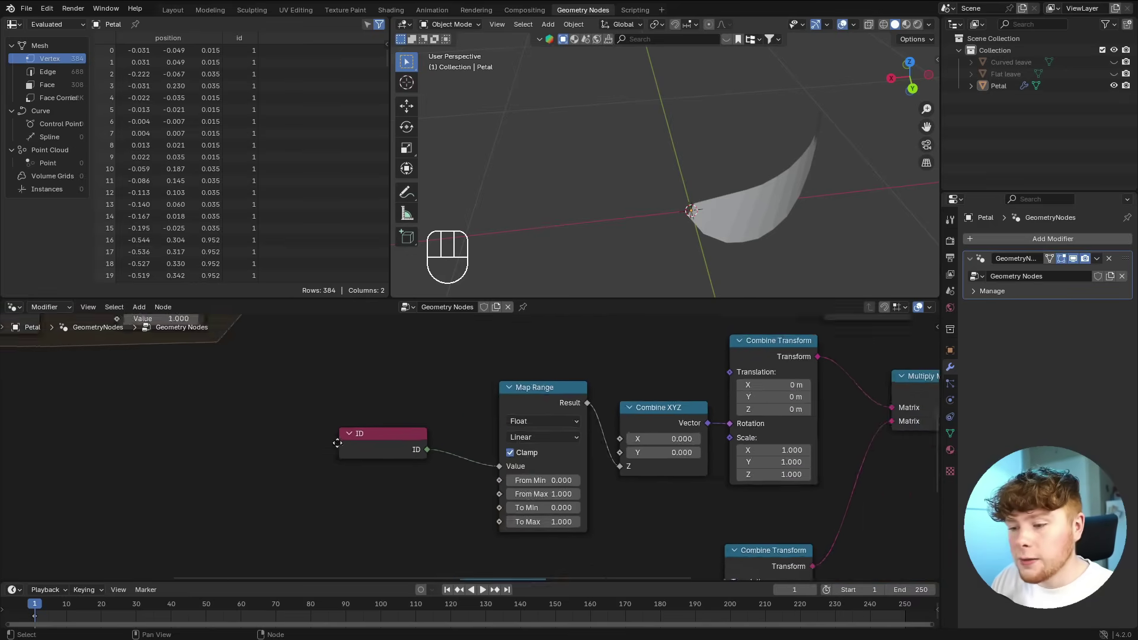
middle_drag(336, 445, 536, 481)
scroll(434, 397, down, 7)
middle_drag(697, 508, 543, 479)
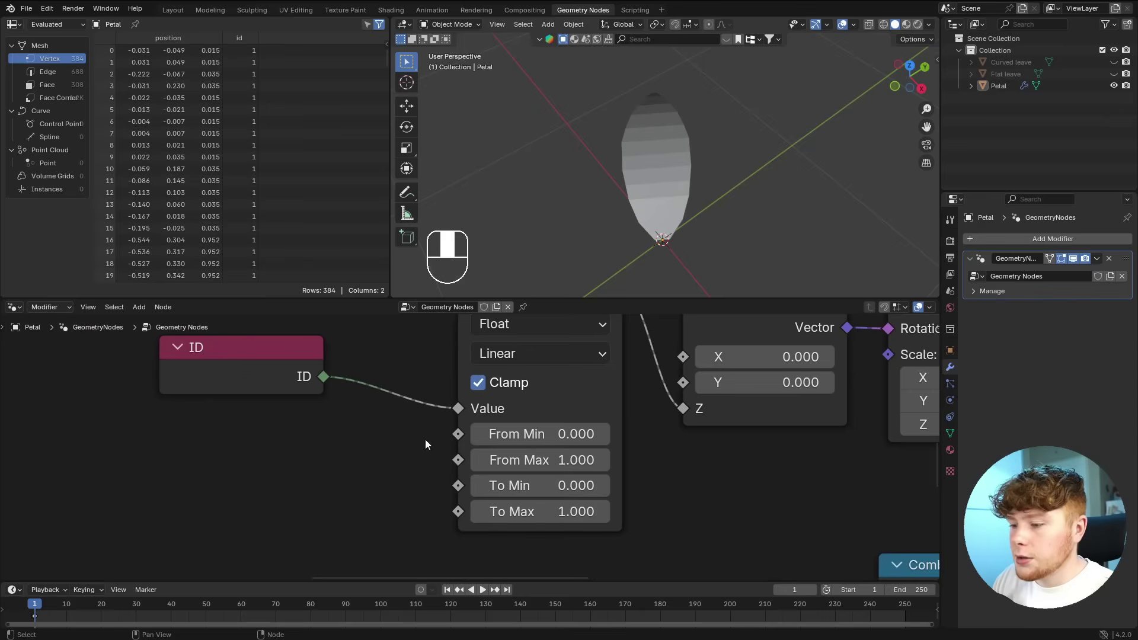
click(569, 460)
text(4)
key(Return)
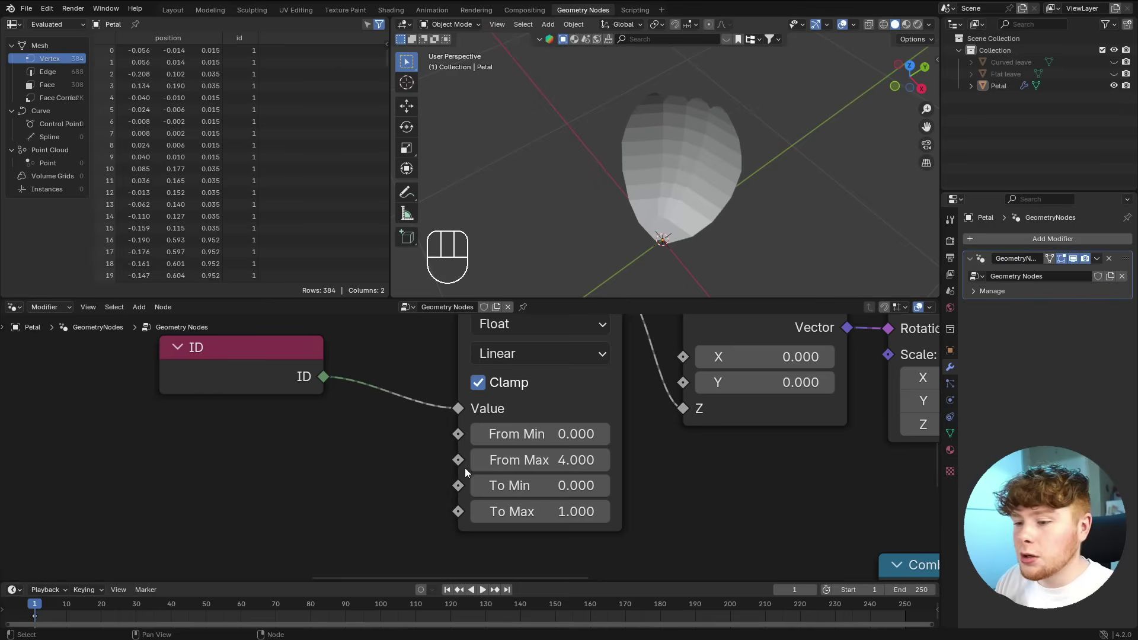
- Add an Integer node beside the Repeat input node and set its value to 4
scroll(465, 467, down, 3)
middle_drag(202, 397, 575, 572)
scroll(378, 400, up, 1)
middle_drag(293, 396, 467, 418)
key(shift+a)
text(inte)
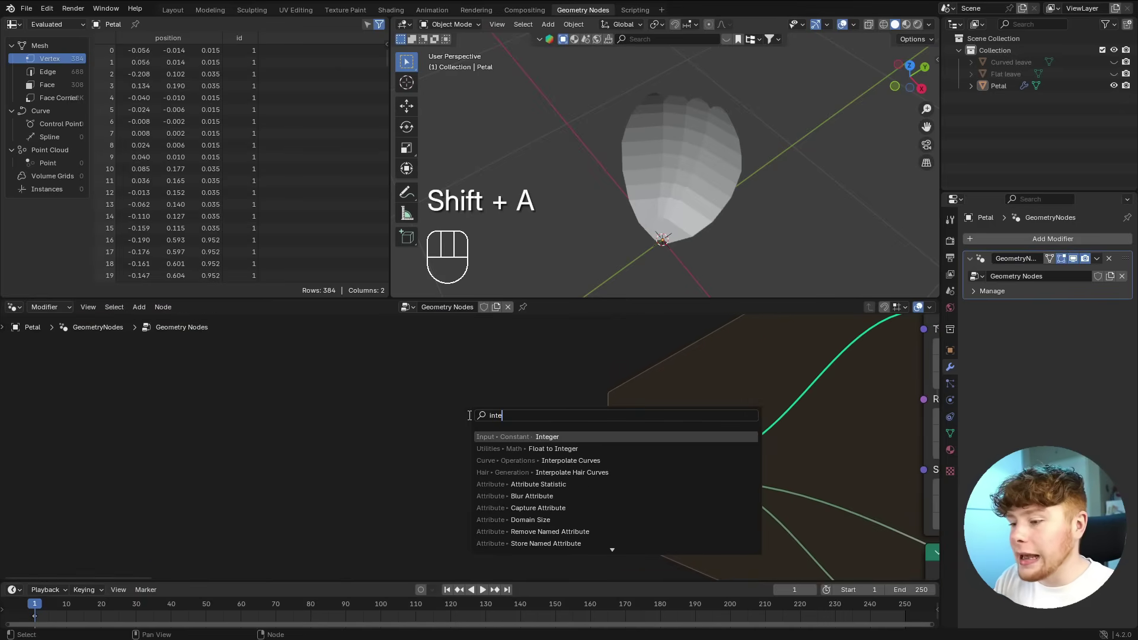
key(Return)
click(355, 415)
click(430, 469)
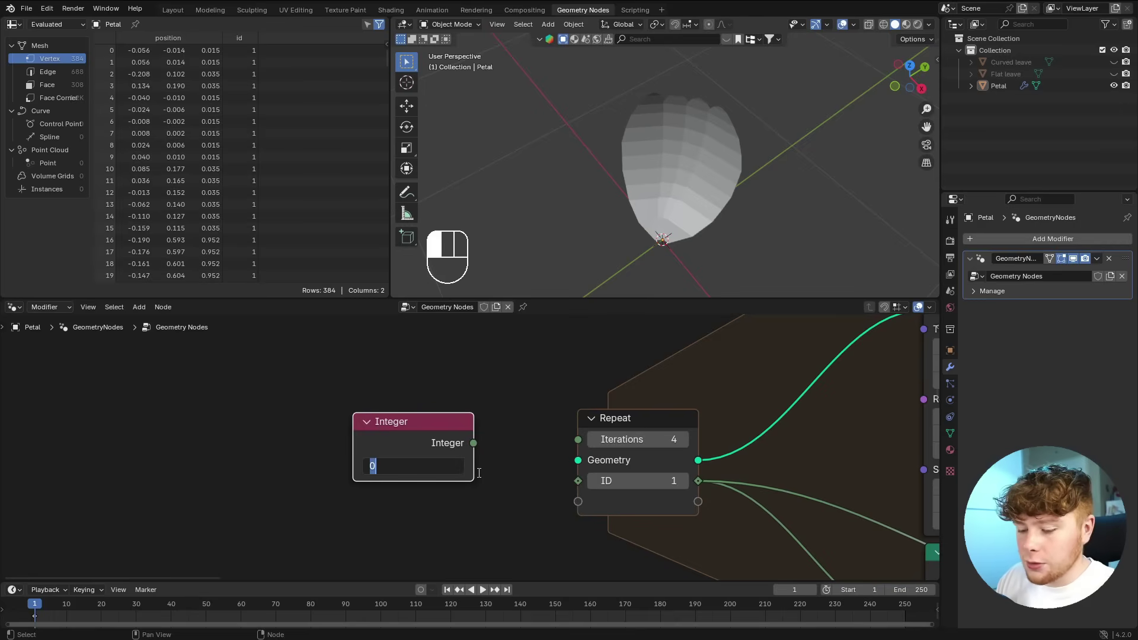
text(4)
key(Return)
- Connect the Integer node to the Repeat input's Iterations and to the ID Map Range's From Max
drag(473, 444, 578, 439)
scroll(646, 511, down, 3)
middle_drag(646, 511, 351, 404)
scroll(432, 457, down, 4)
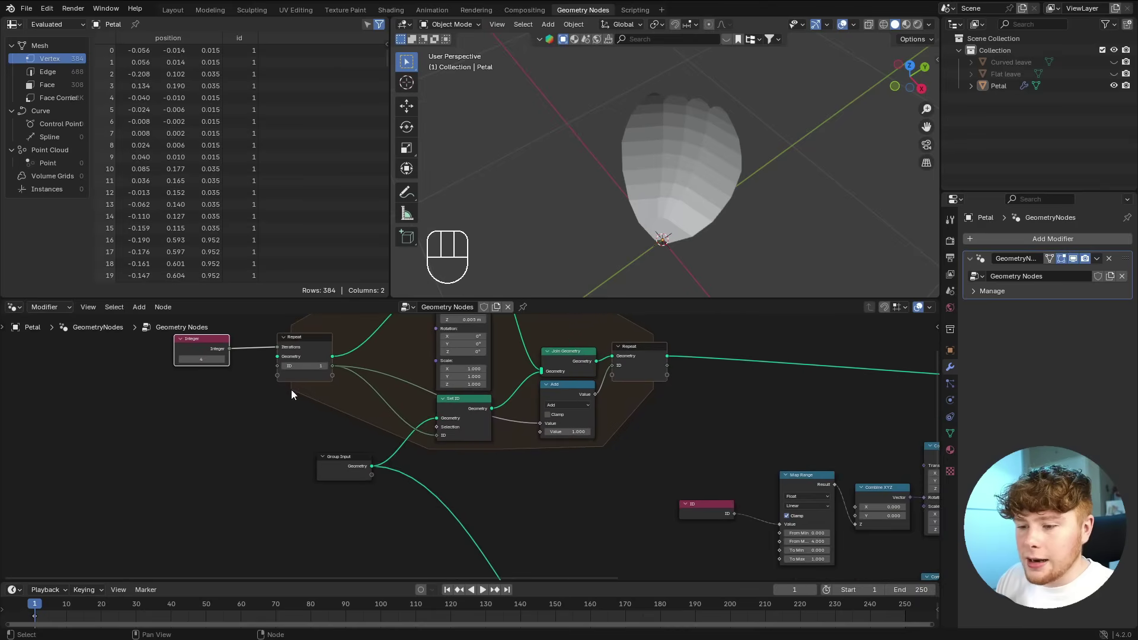
drag(229, 349, 778, 543)
- Raise the Integer node's value step by step to 9
middle_drag(730, 550, 447, 482)
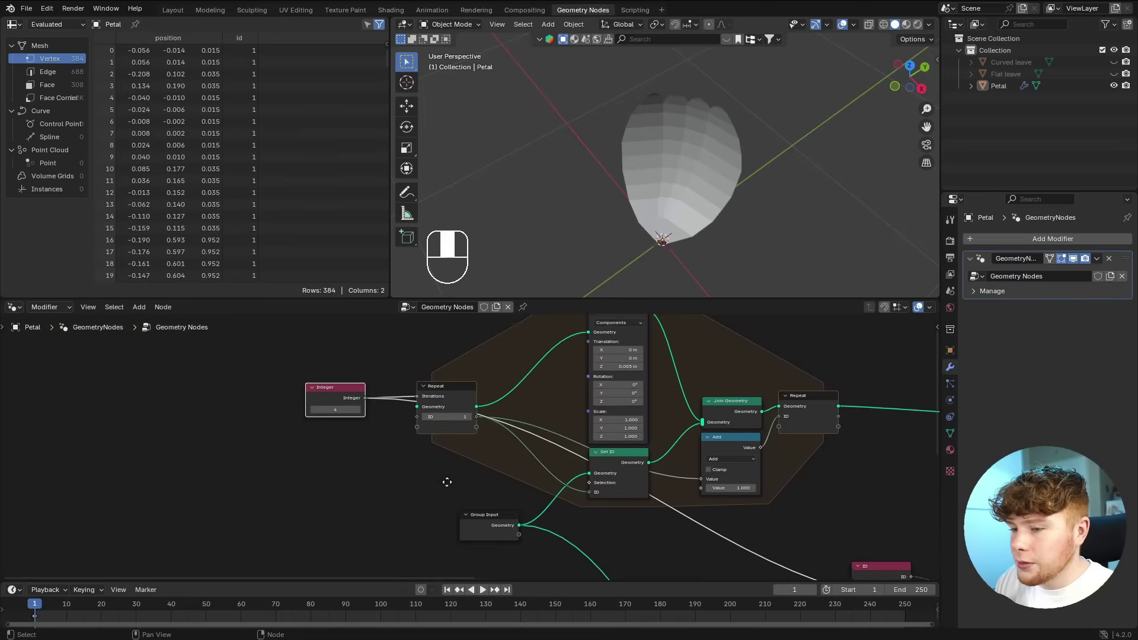
scroll(447, 482, up, 5)
click(466, 426)
click(467, 425)
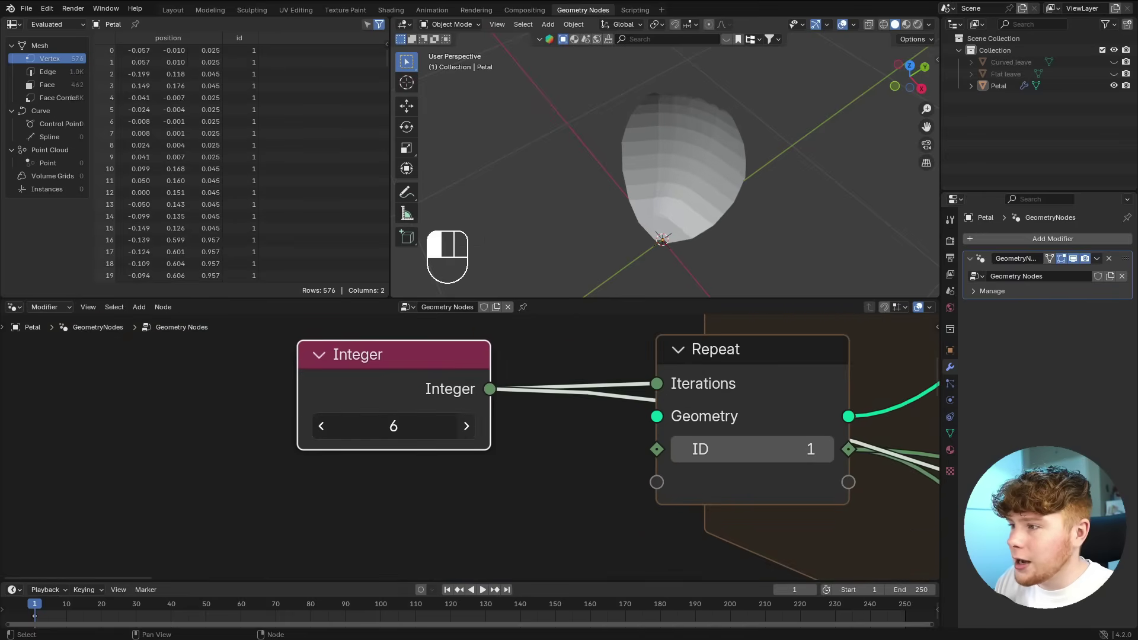
click(467, 426)
click(466, 426)
click(467, 426)
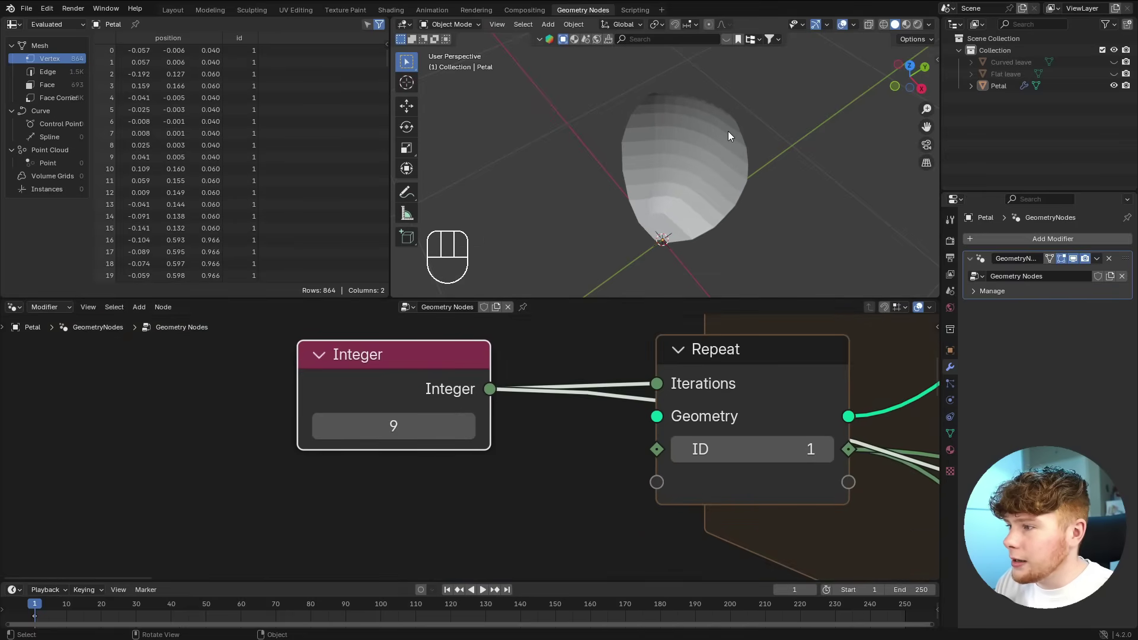
- Raise To Max on the ID Map Range to about 12.7 so the petals spread around the centre
scroll(756, 496, down, 5)
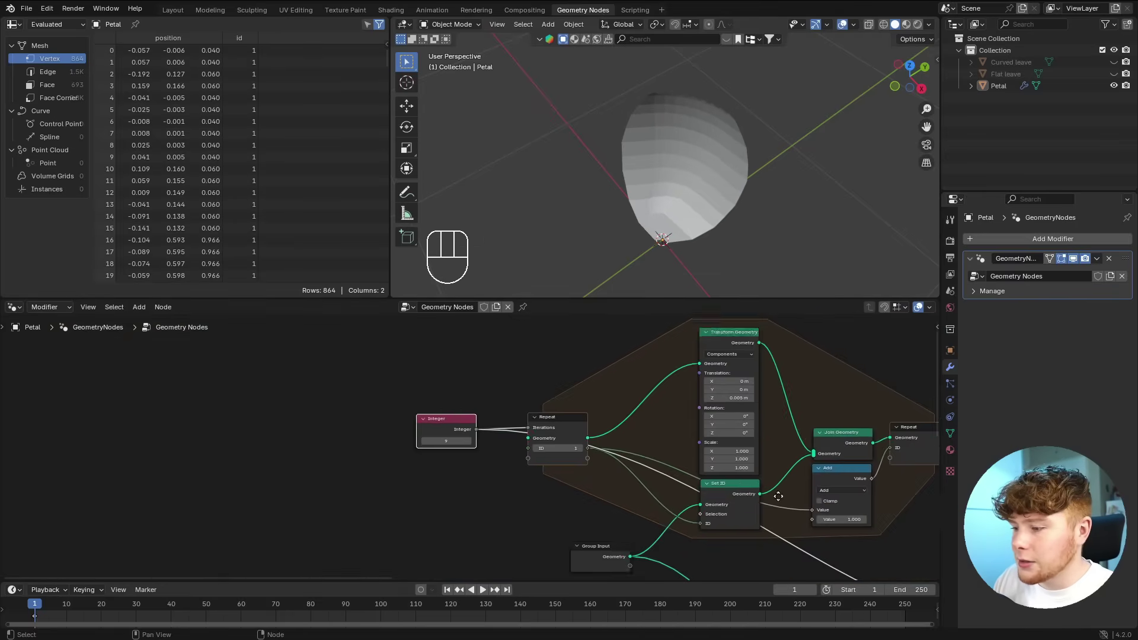
scroll(621, 506, up, 4)
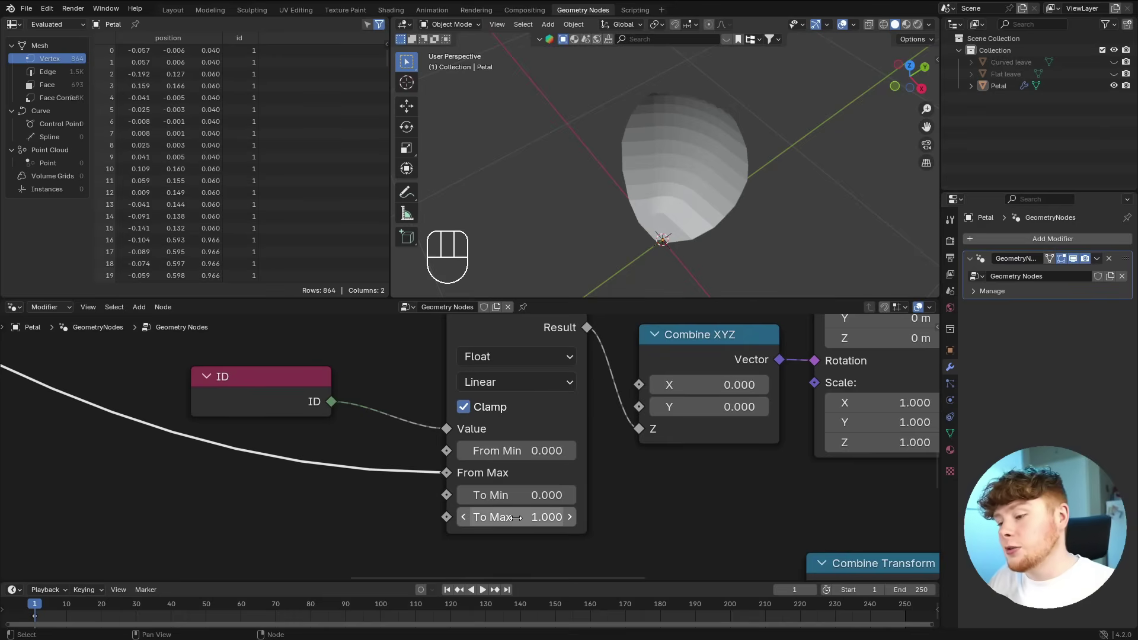
drag(534, 517, 670, 517)
drag(670, 517, 658, 517)
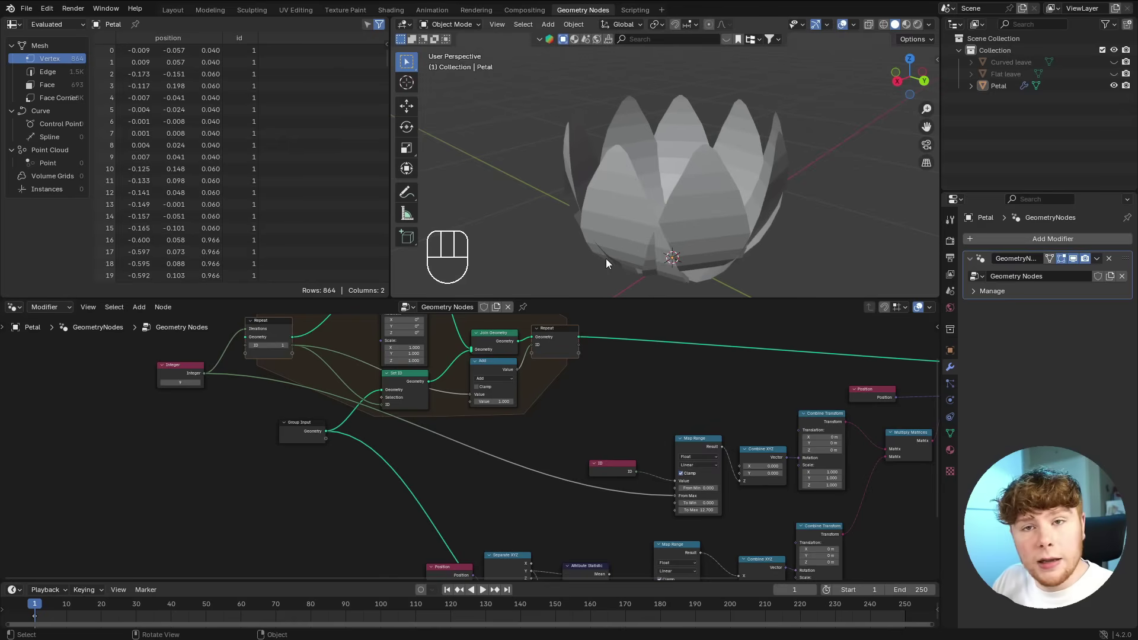
- Set the Integer node's value to 60 and inspect the denser flower in the viewport
middle_drag(271, 441, 529, 474)
scroll(619, 231, up, 1)
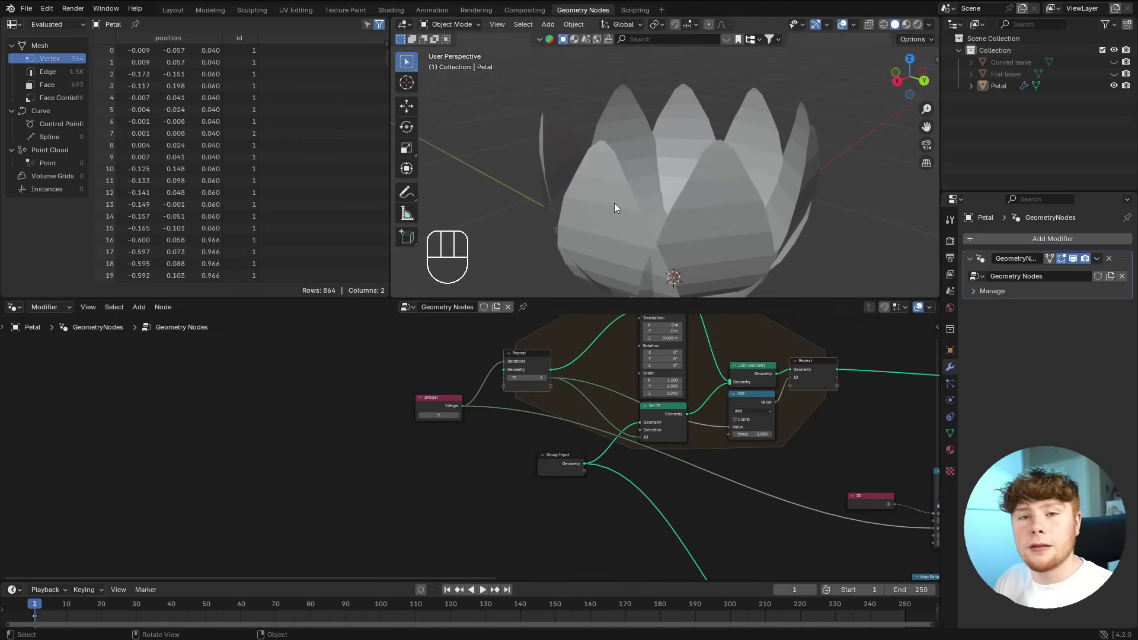
scroll(479, 418, up, 6)
drag(453, 430, 446, 423)
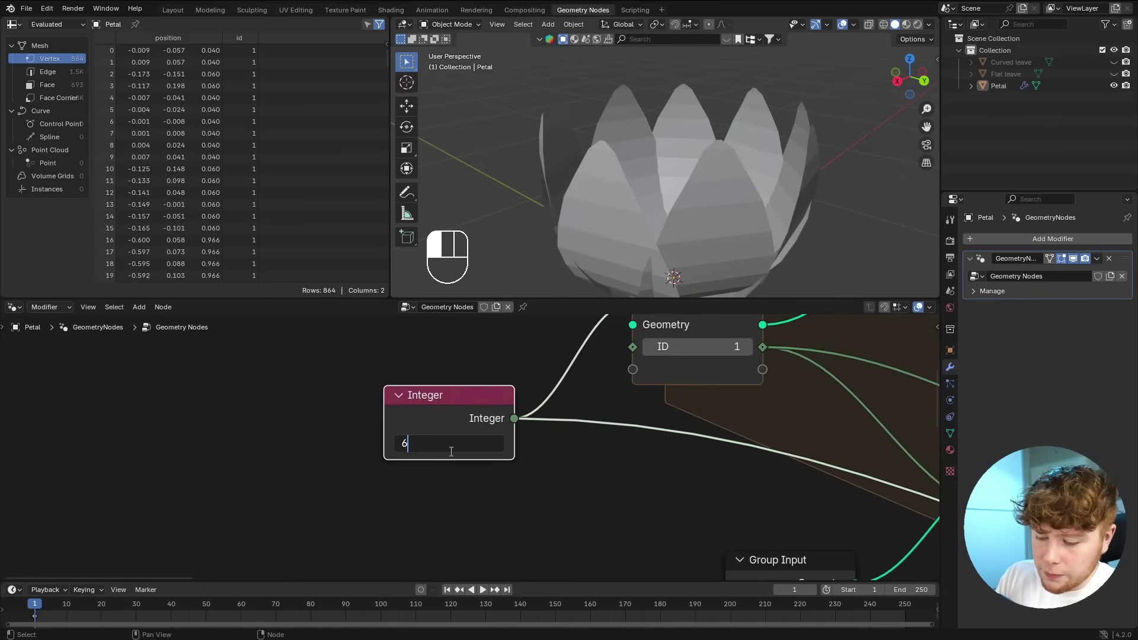
text(0)
key(Return)
middle_drag(616, 196, 688, 235)
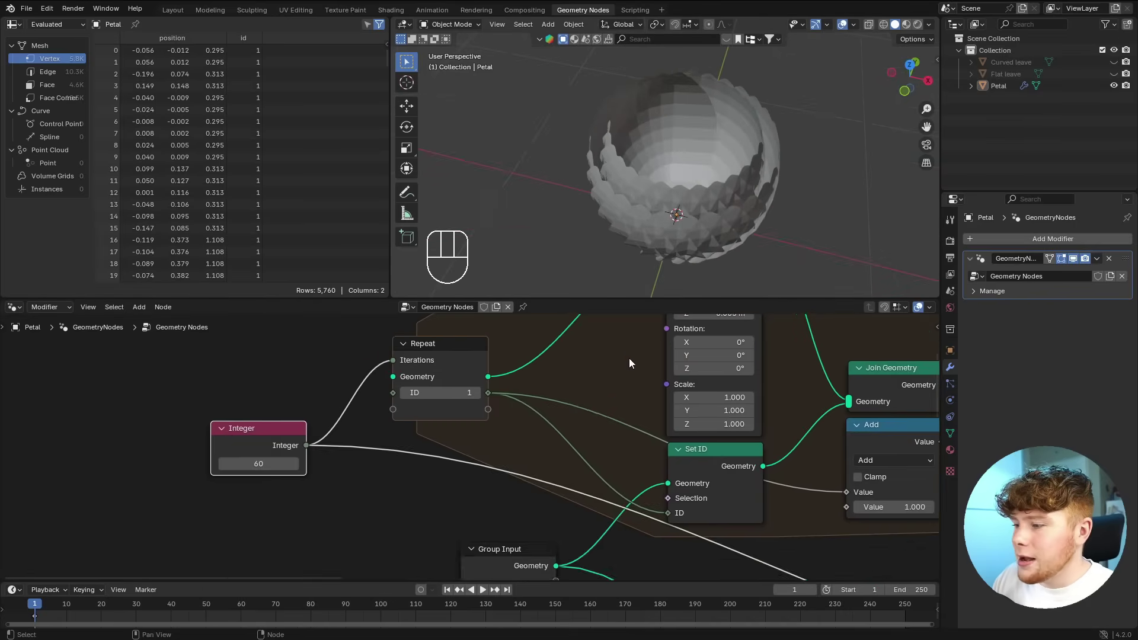
- Set the X, Y and Z scale of the Repeat Zone's Transform Geometry node to 0.98
middle_drag(627, 354, 456, 470)
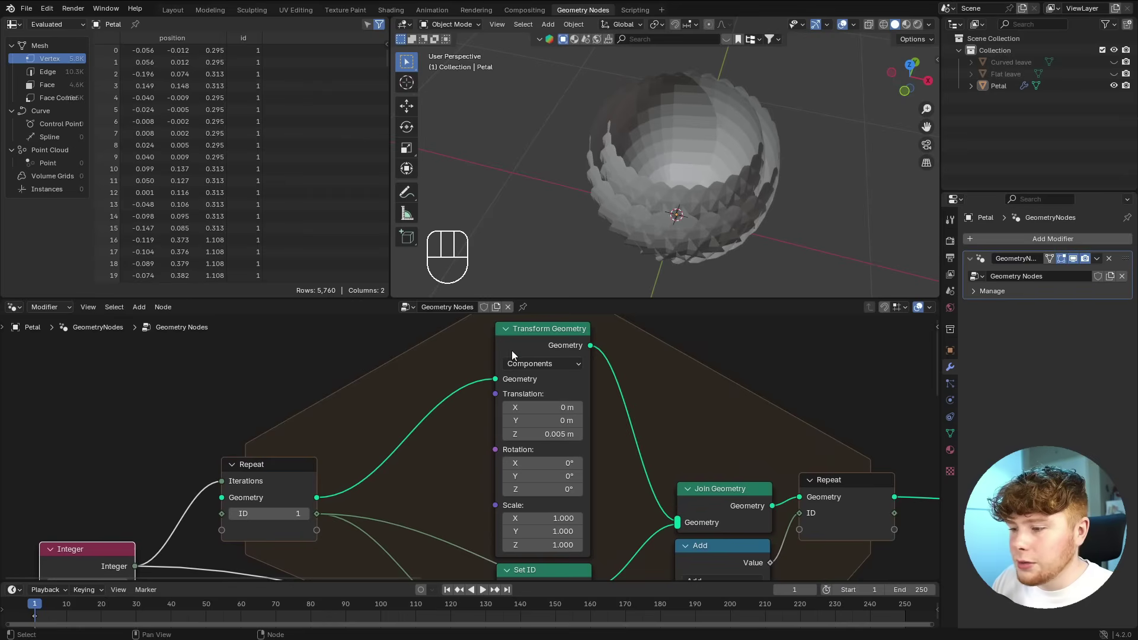
drag(513, 355, 501, 350)
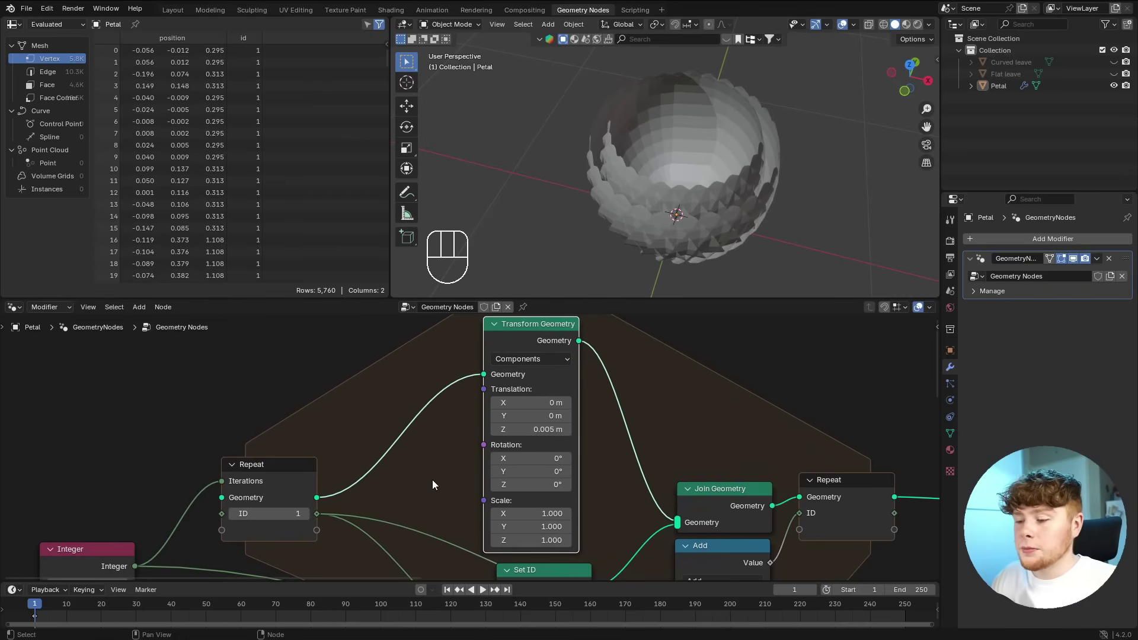
scroll(641, 414, down, 2)
scroll(642, 414, up, 4)
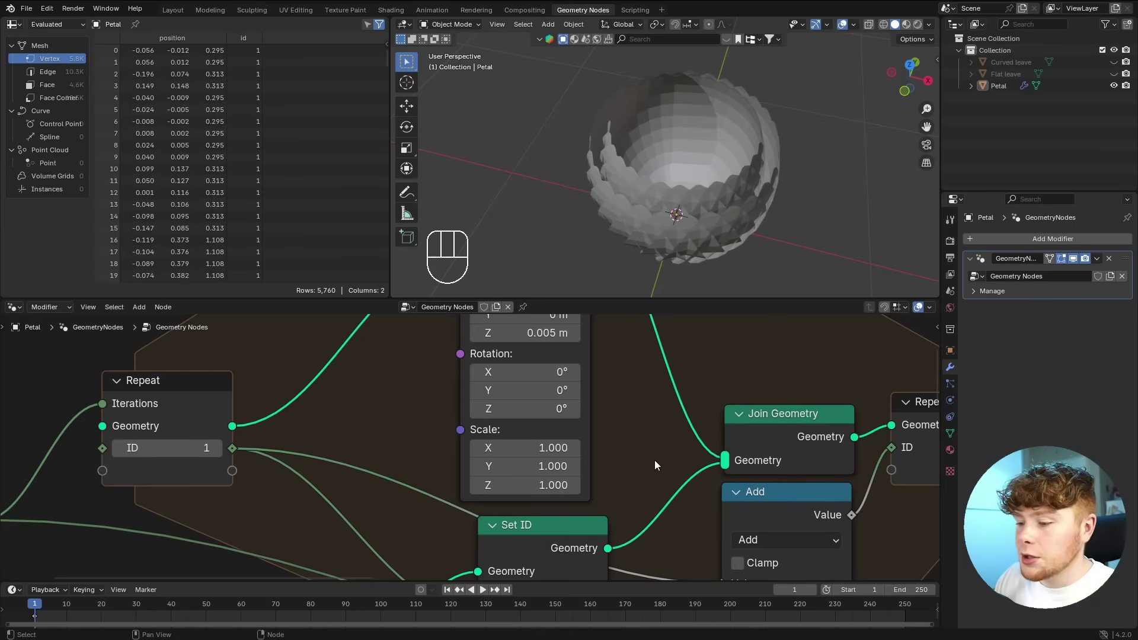
middle_drag(655, 460, 640, 456)
drag(516, 443, 523, 480)
click(522, 453)
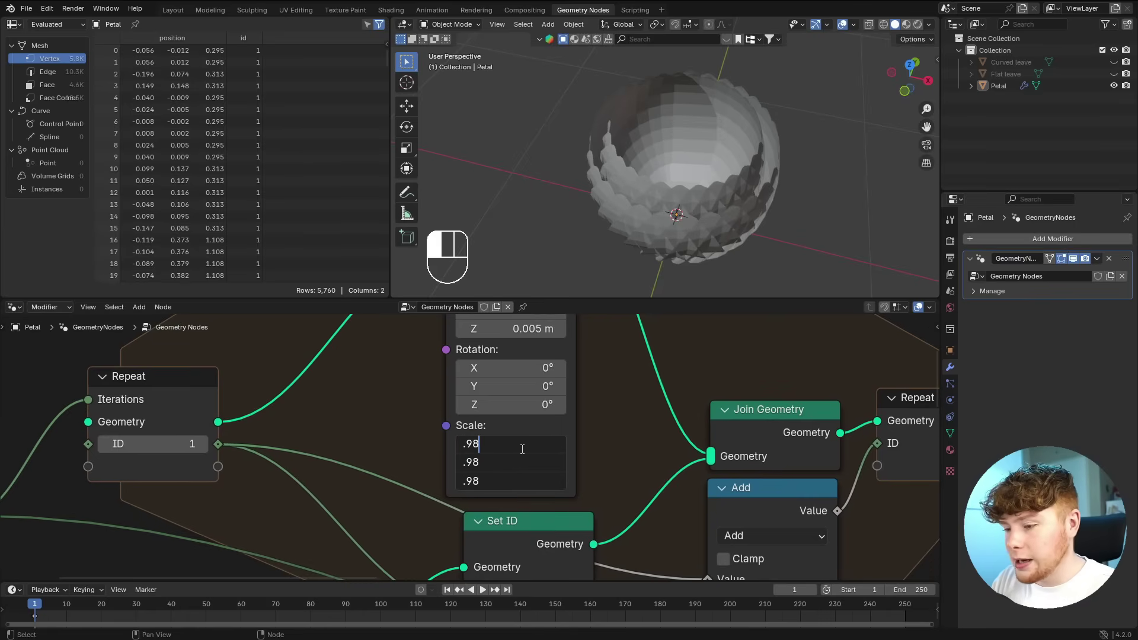
key(Return)
- Set all three scale values of the Transform Geometry node to 0.99
drag(522, 444, 523, 481)
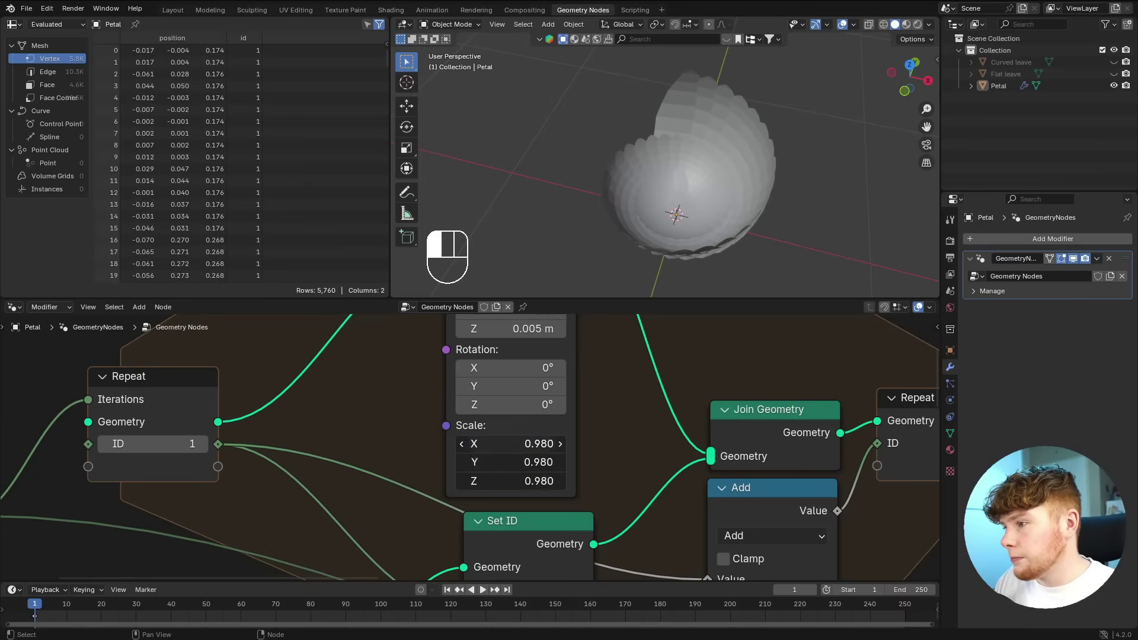
text(.99)
key(Return)
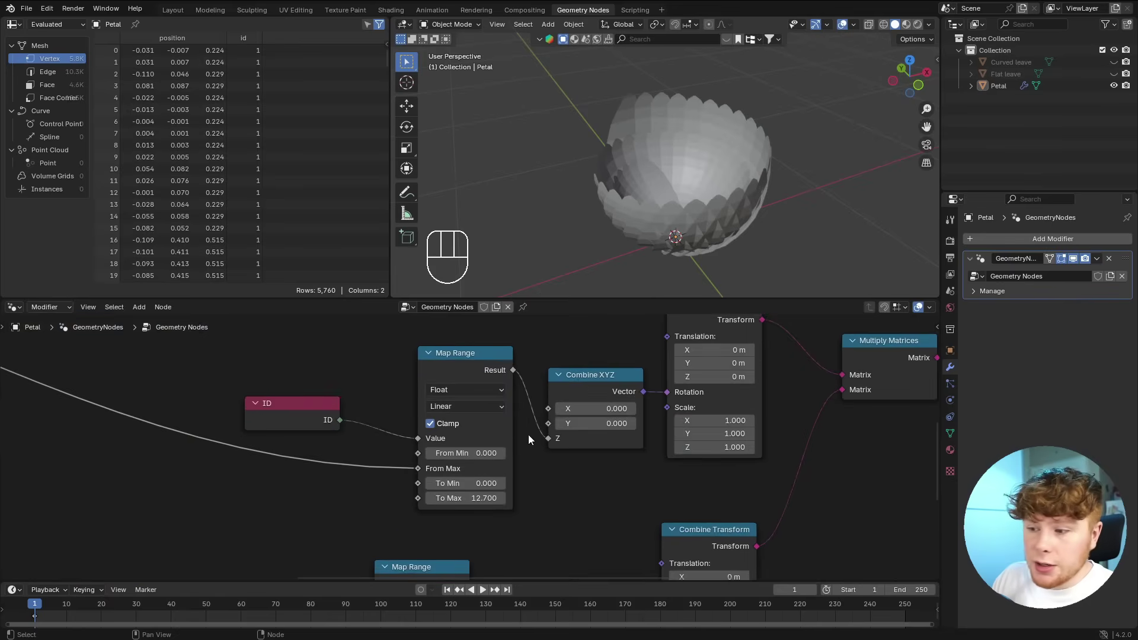
- Raise To Max on the ID Map Range to about 59.19 and inspect the petal arrangement
scroll(528, 435, up, 3)
drag(464, 516, 688, 516)
middle_drag(596, 204, 553, 209)
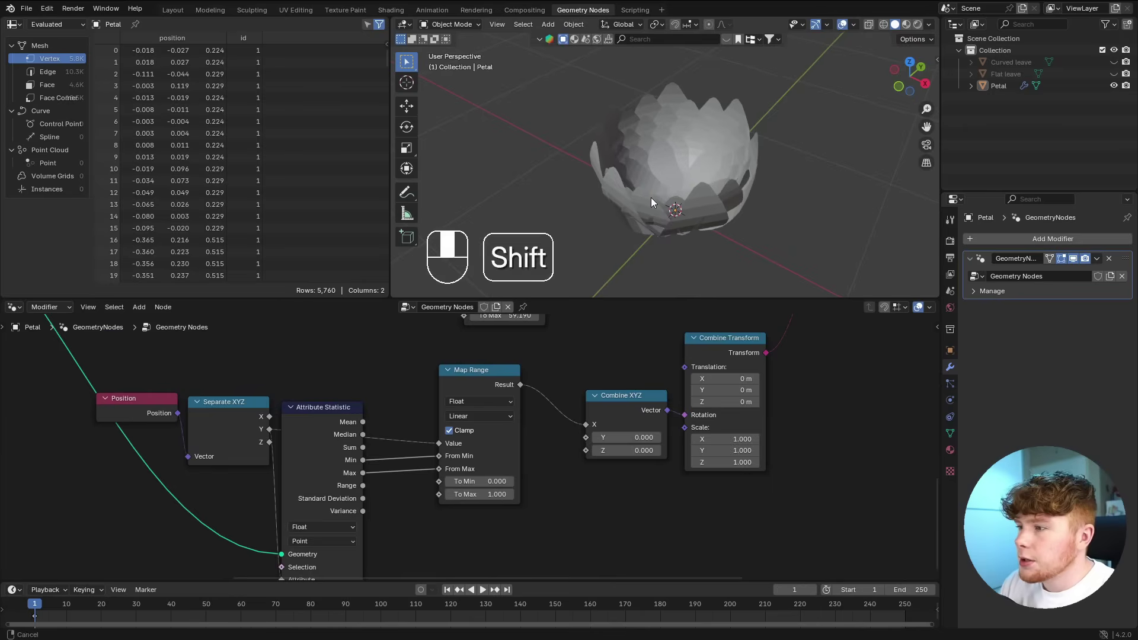
- Try small To Max changes on the bend's Map Range and inspect how the petals curve
middle_drag(651, 197, 690, 164)
scroll(481, 392, down, 3)
middle_drag(482, 393, 540, 409)
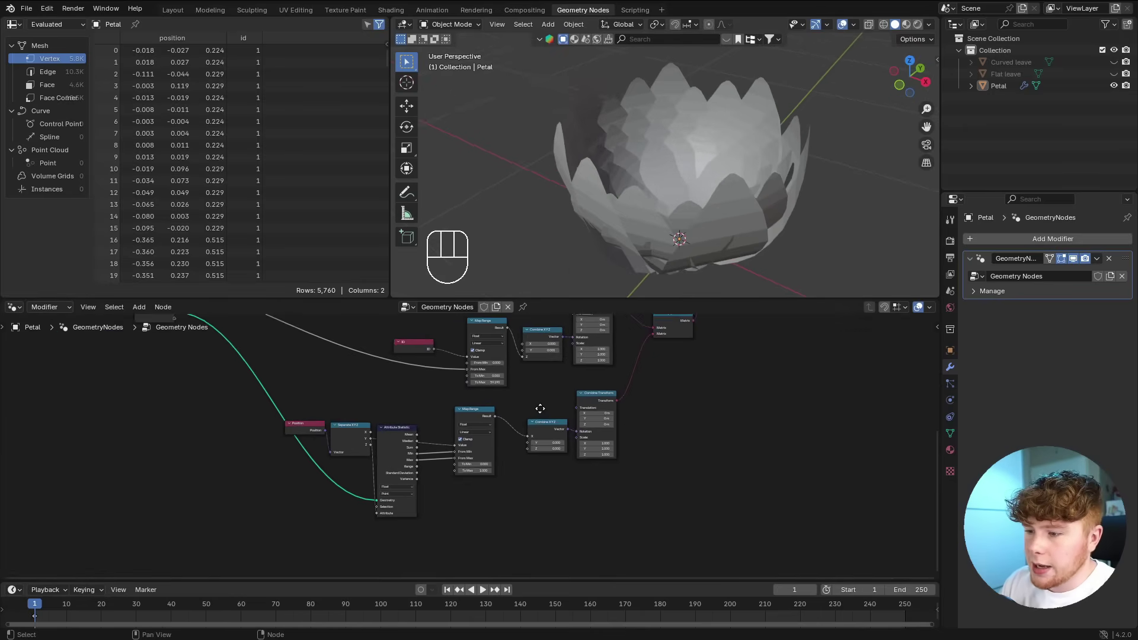
scroll(474, 504, up, 3)
scroll(470, 496, up, 2)
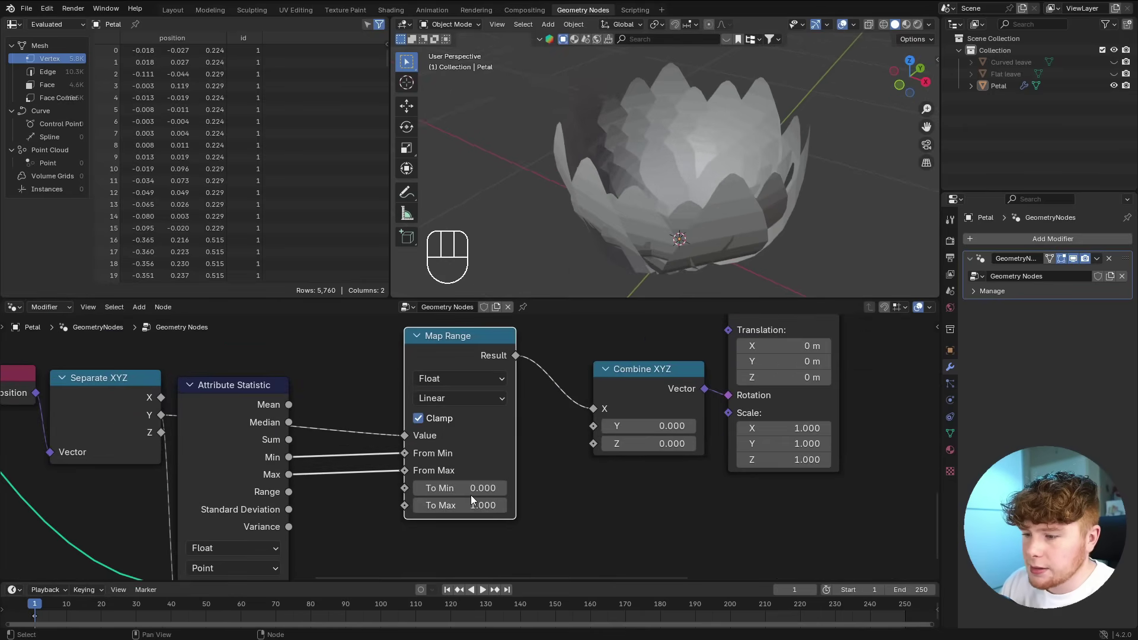
key(ctrl+z)
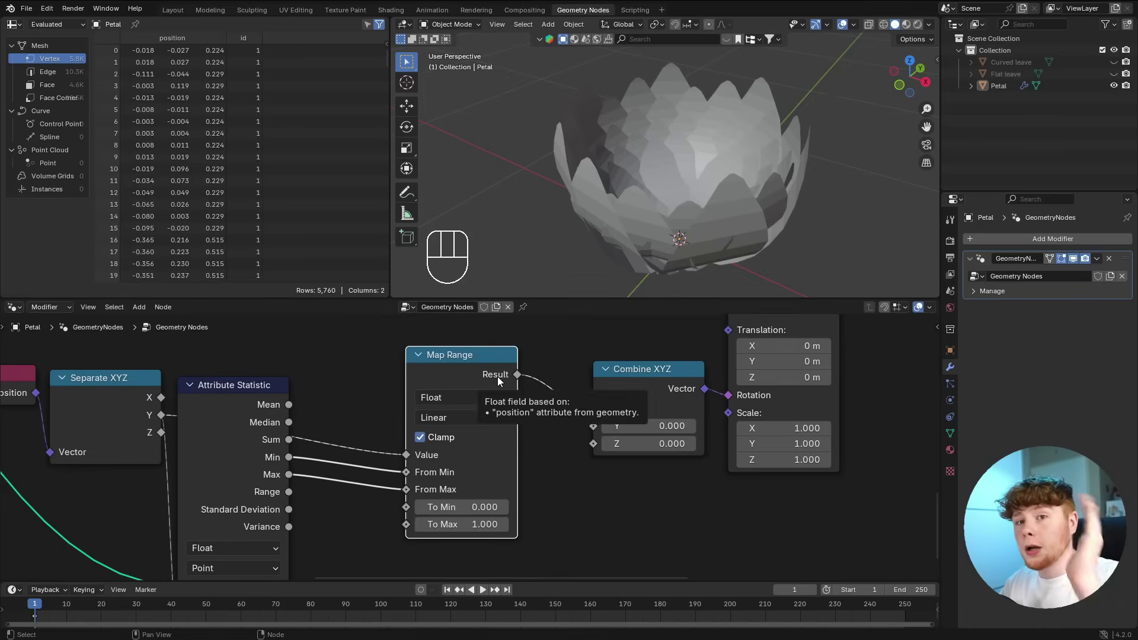
scroll(499, 529, up, 2)
mouse_move(449, 528)
shift+mouse_down()
mouse_move(504, 527)
mouse_move(382, 528)
mouse_move(473, 528)
mouse_move(446, 531)
shift+mouse_up()
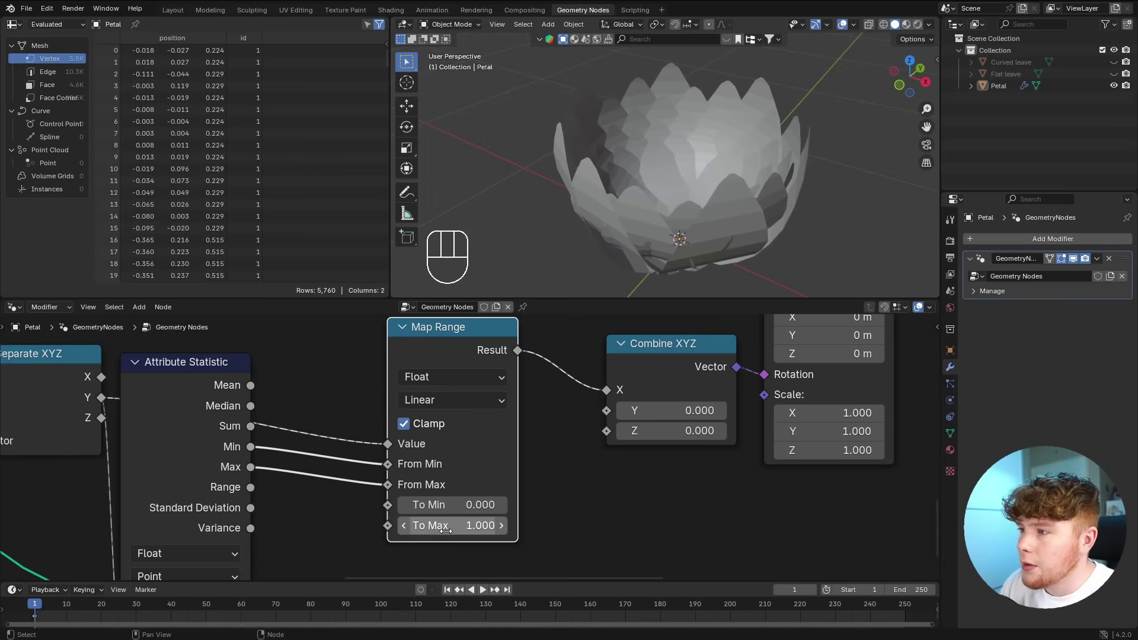
middle_drag(690, 209, 708, 197)
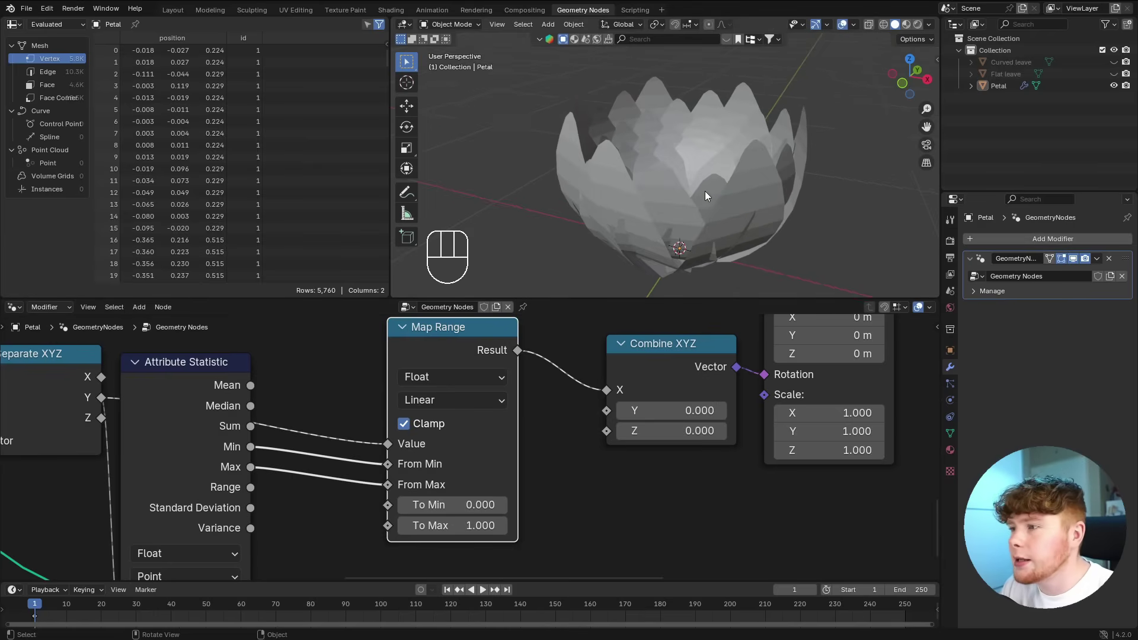
mouse_move(446, 525)
shift+mouse_down()
mouse_move(475, 526)
mouse_move(429, 526)
mouse_move(446, 525)
shift+mouse_up()
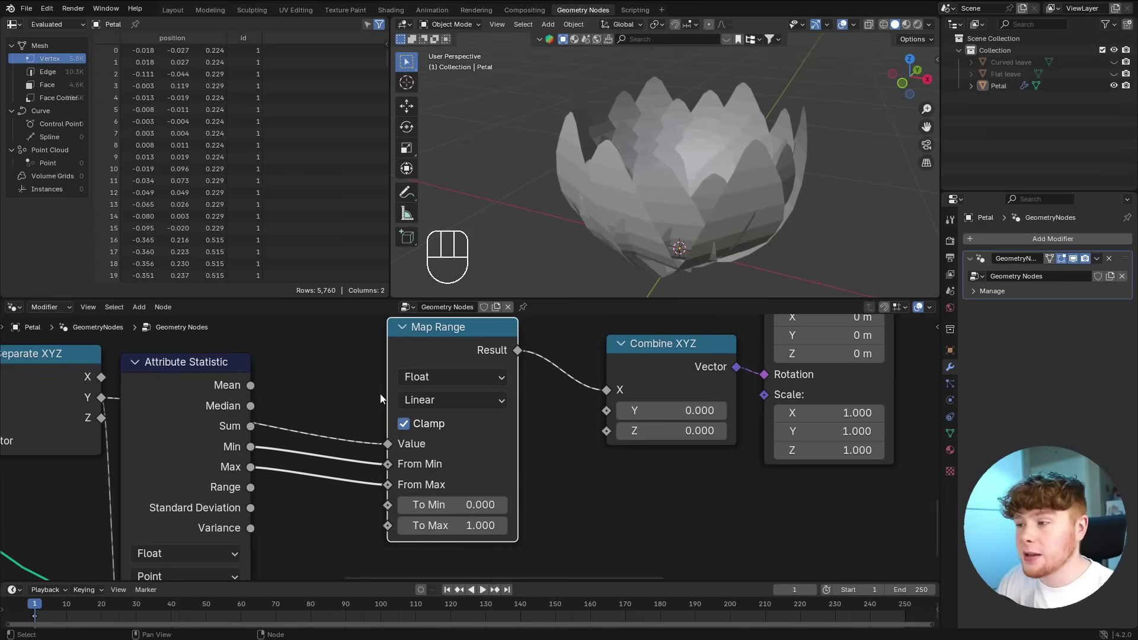
middle_drag(709, 175, 690, 272)
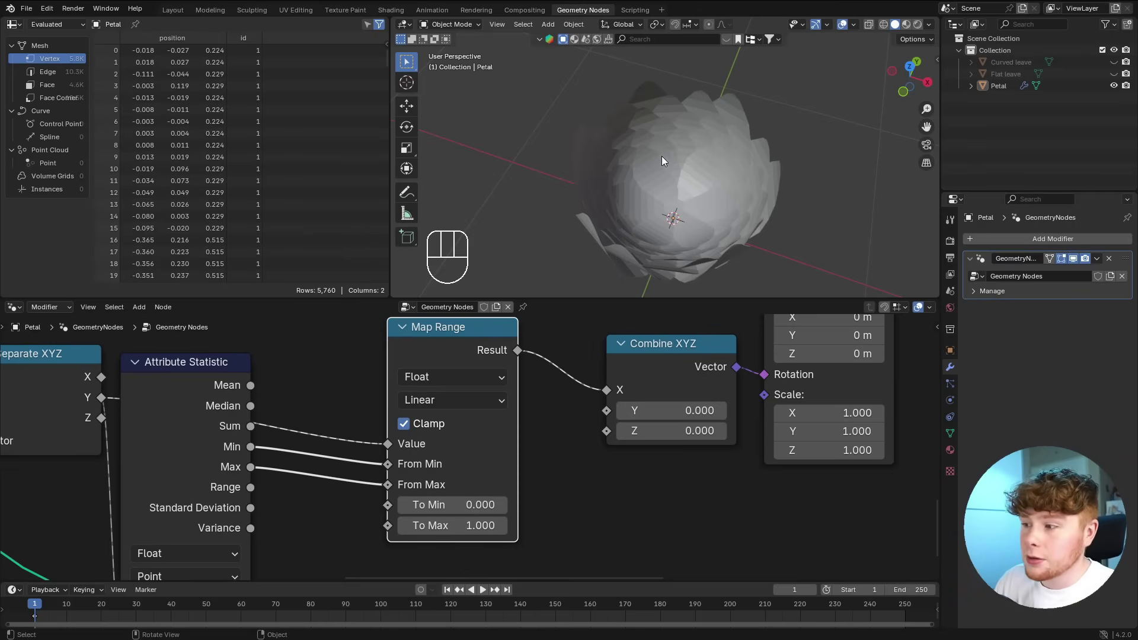
- Move the Position, Separate XYZ and Attribute Statistic nodes away from the bend's Map Range to make room
scroll(420, 472, down, 6)
middle_drag(419, 471, 582, 463)
drag(258, 370, 513, 486)
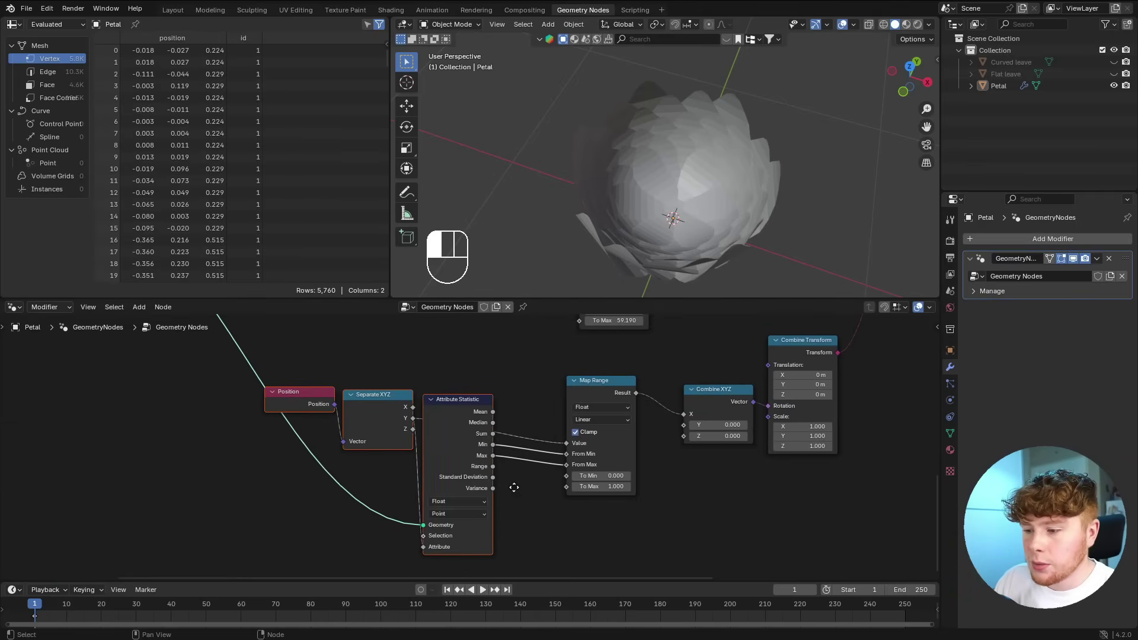
key(g)
click(412, 472)
click(460, 481)
- Add an ID node below Attribute Statistic and connect it to To Max of the bend's Map Range
scroll(460, 482, up, 4)
middle_drag(460, 482, 486, 423)
key(shift+a)
text(id)
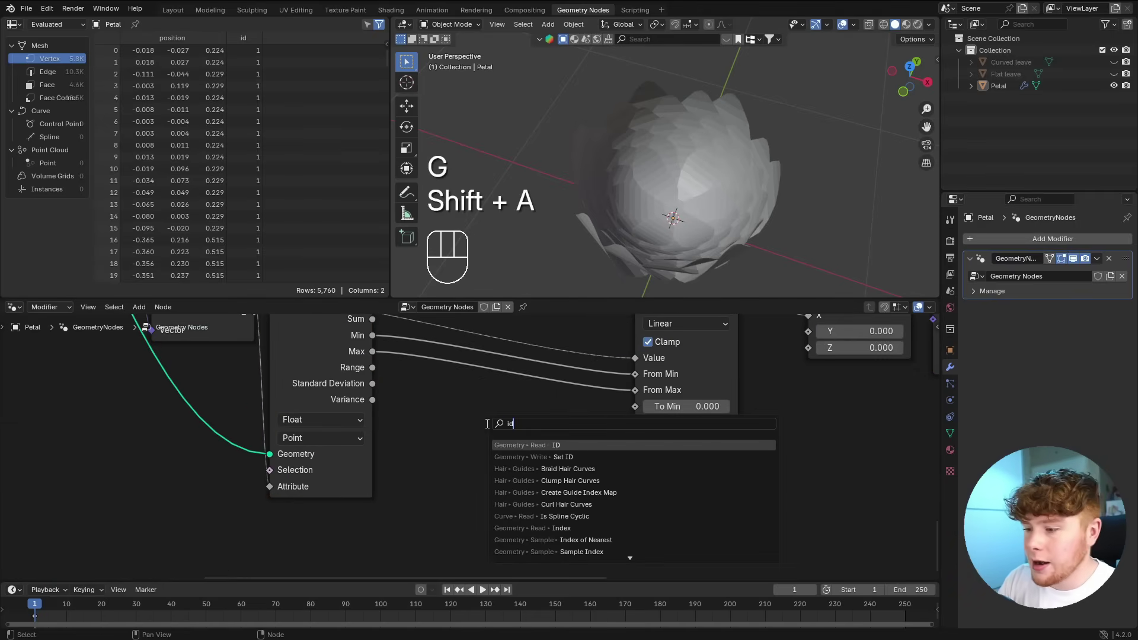
key(Return)
click(439, 469)
drag(501, 474, 630, 426)
middle_drag(578, 291, 652, 164)
scroll(530, 426, down, 1)
drag(446, 451, 318, 510)
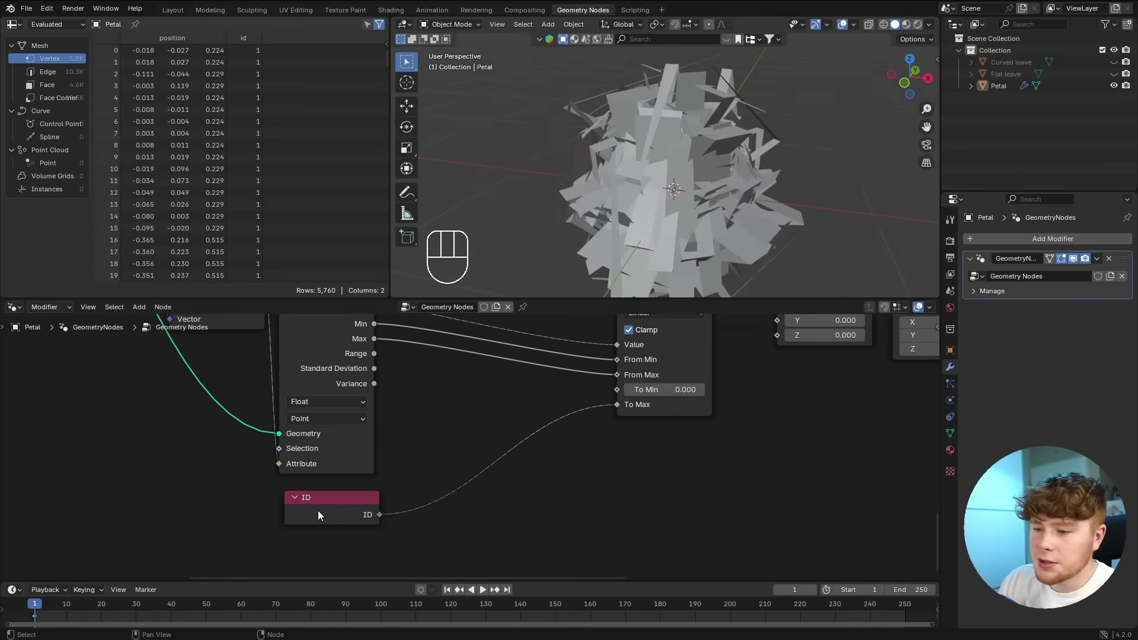
drag(428, 468, 432, 469)
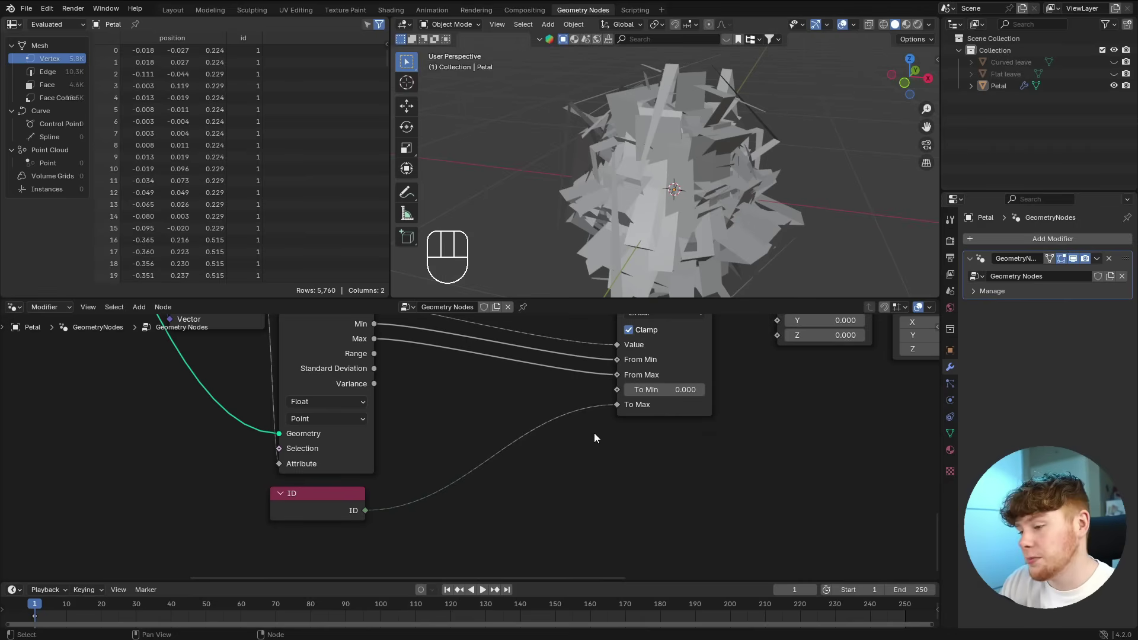
- Insert a Map Range between the new ID node and To Max, and connect the Integer node to its From Max
key(shift+a)
text(map)
key(Return)
click(479, 421)
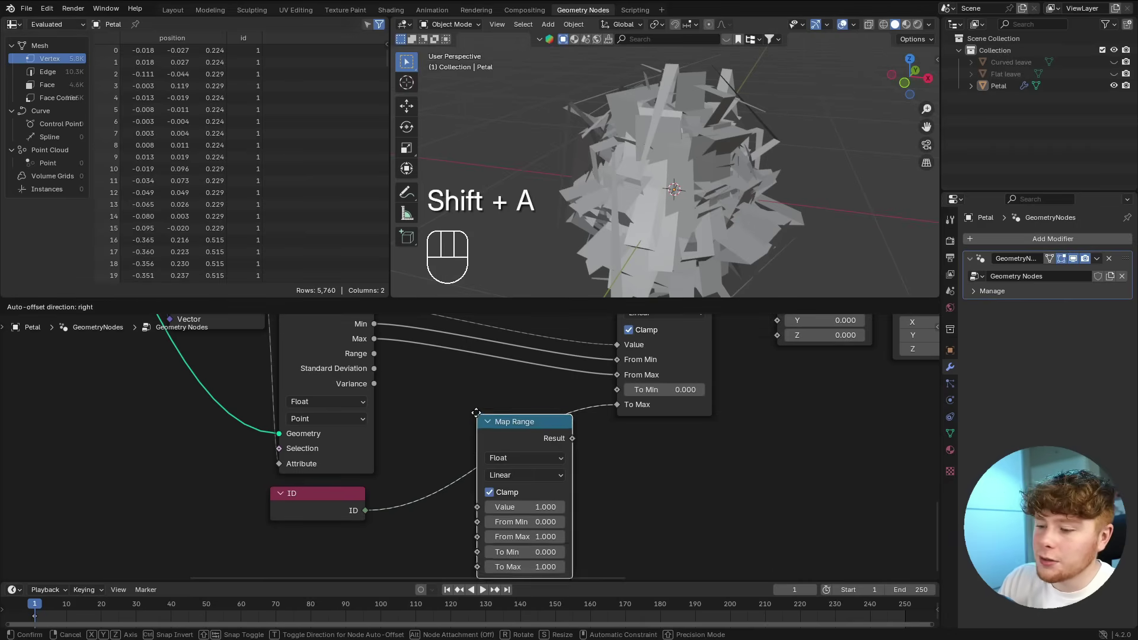
scroll(479, 421, down, 2)
scroll(284, 371, down, 1)
middle_drag(283, 371, 361, 432)
click(300, 370)
drag(308, 369, 786, 508)
- Set To Min to 2.2 and To Max to 0.23 on the new ID-driven Map Range
scroll(783, 515, up, 4)
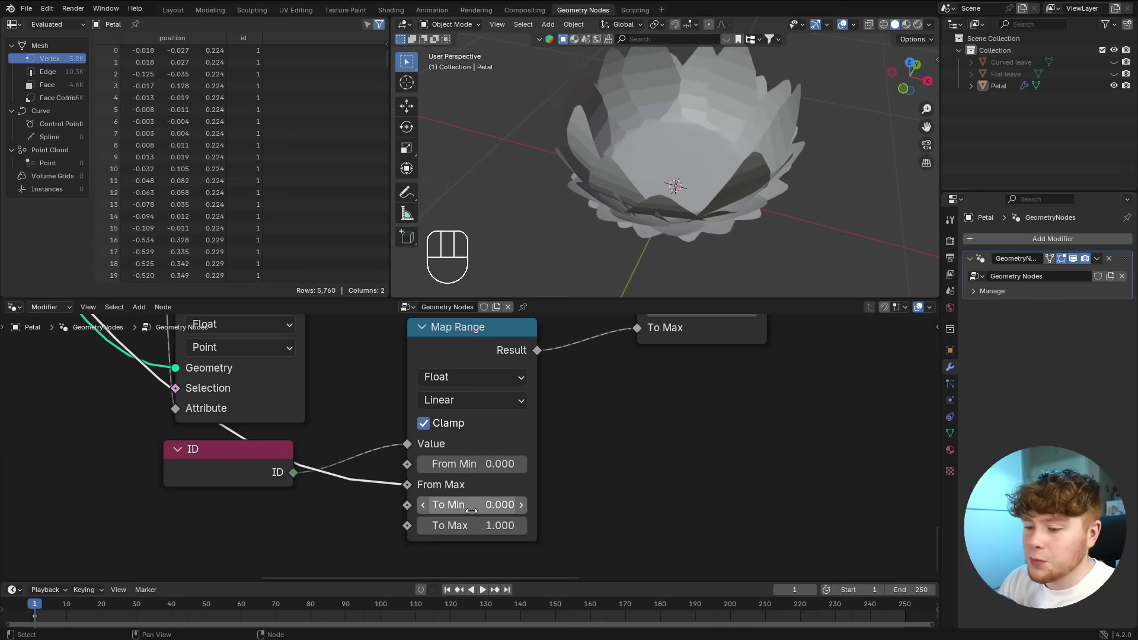
shift+drag(470, 506, 578, 506)
middle_drag(599, 278, 617, 166)
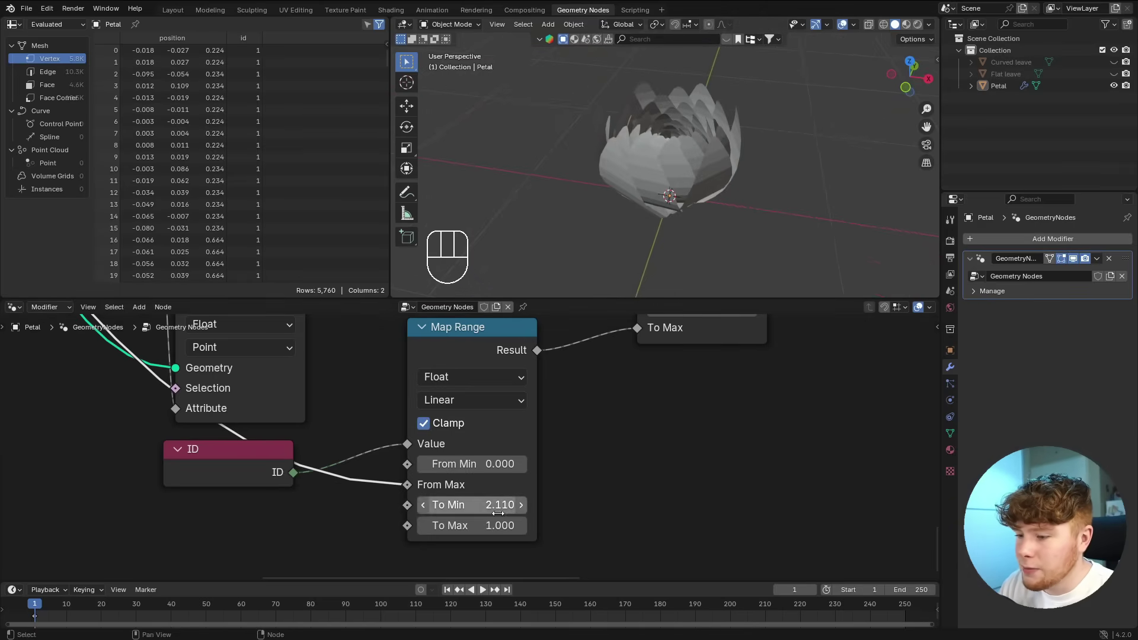
shift+drag(475, 525, 430, 525)
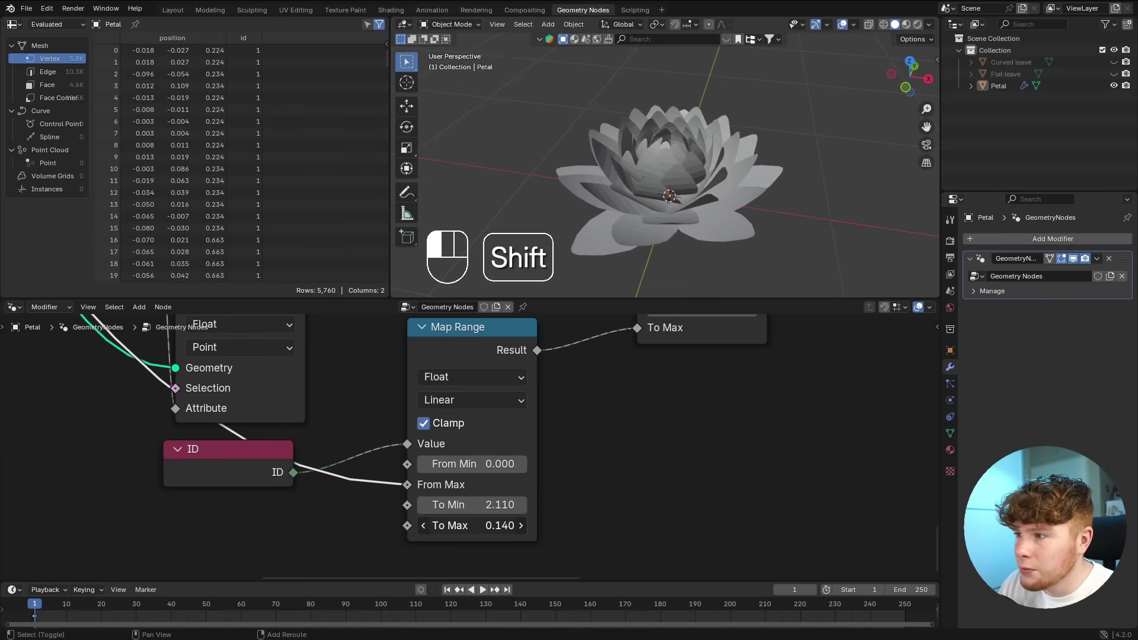
mouse_move(490, 505)
shift+mouse_down()
mouse_move(510, 504)
mouse_move(474, 504)
mouse_move(499, 504)
mouse_move(513, 520)
mouse_move(610, 521)
mouse_move(492, 521)
shift+mouse_up()
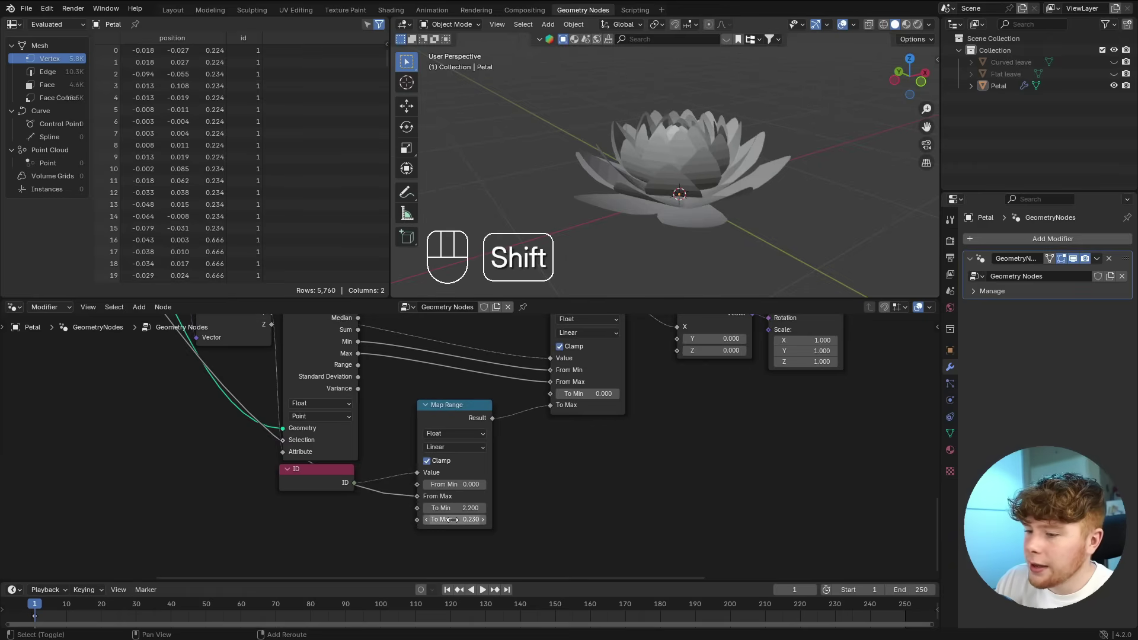
- Set To Max of the ID-driven Map Range to 1.23 and circle a petal tip with the Annotate tool
shift+drag(458, 524, 578, 524)
shift+right_click(458, 524)
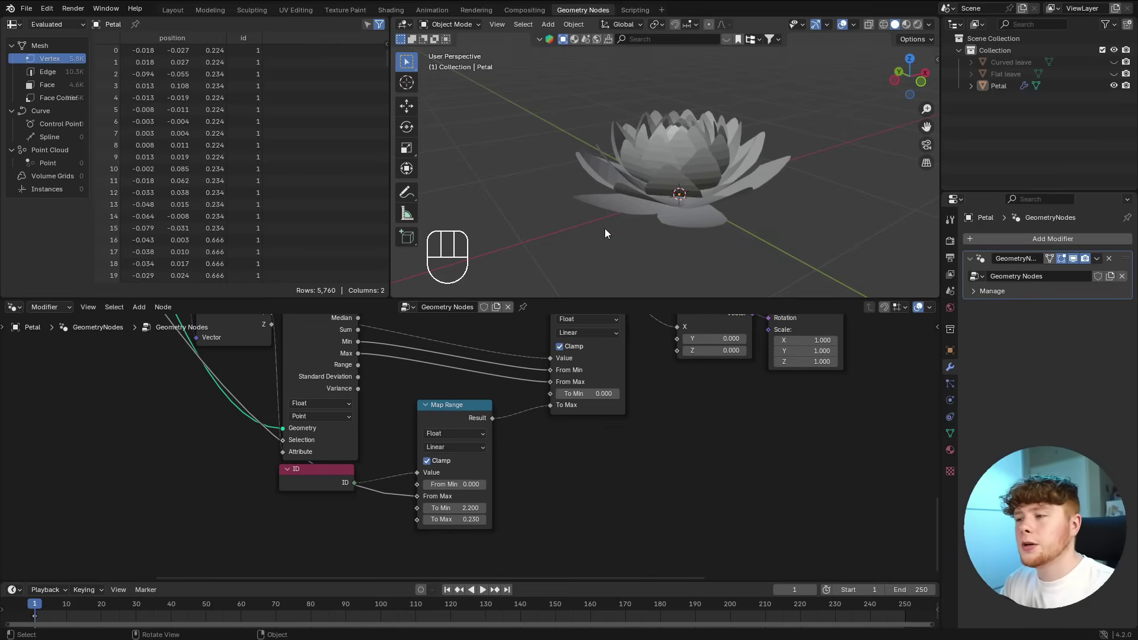
middle_drag(605, 229, 684, 104)
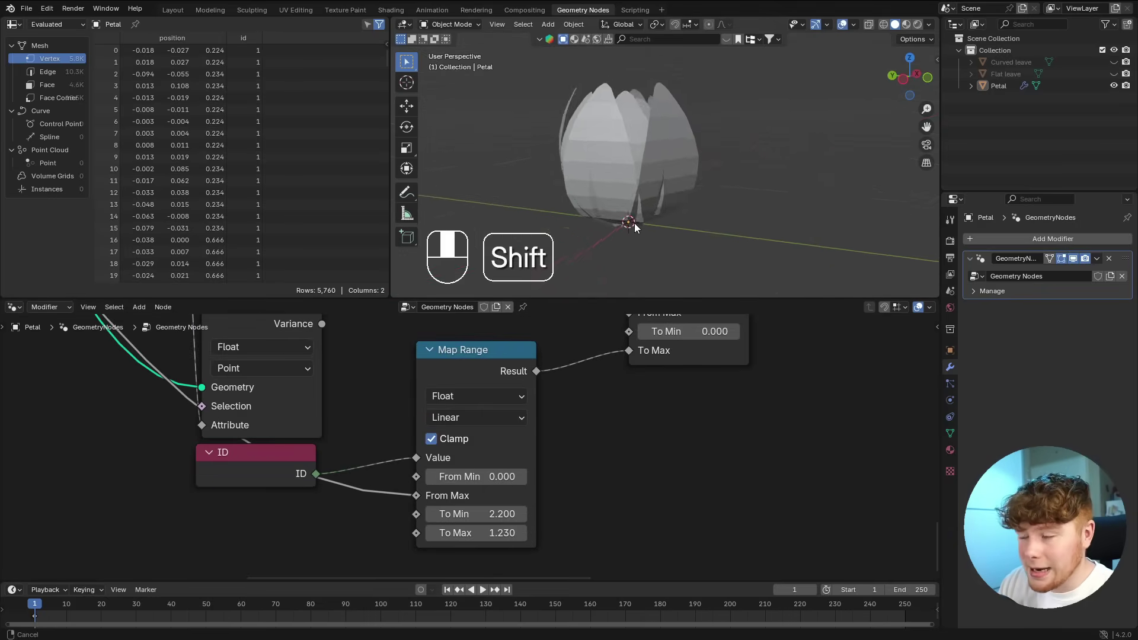
middle_drag(635, 223, 413, 182)
click(414, 187)
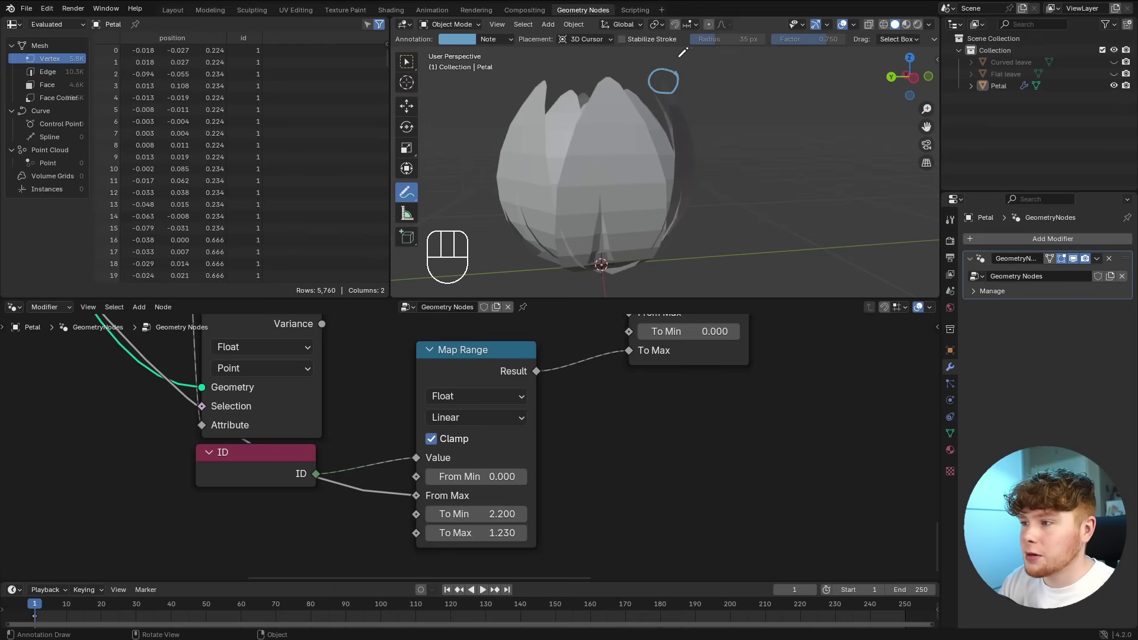
- Add a Gradient Texture node below the ID node that drives the petal bend
scroll(340, 475, down, 1)
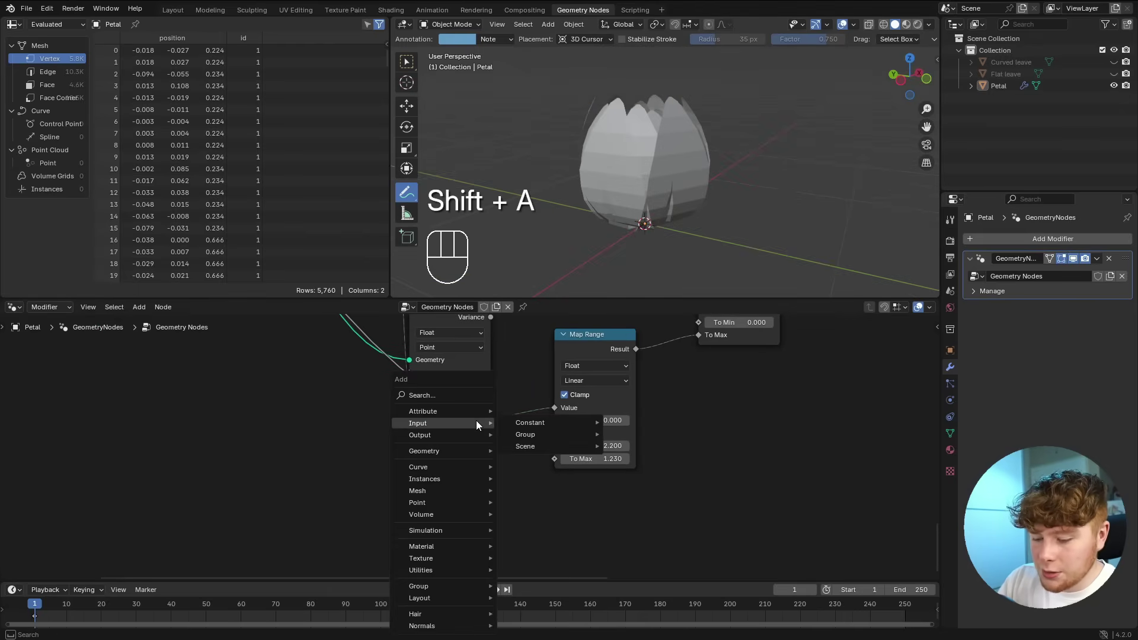
text(grad)
key(Return)
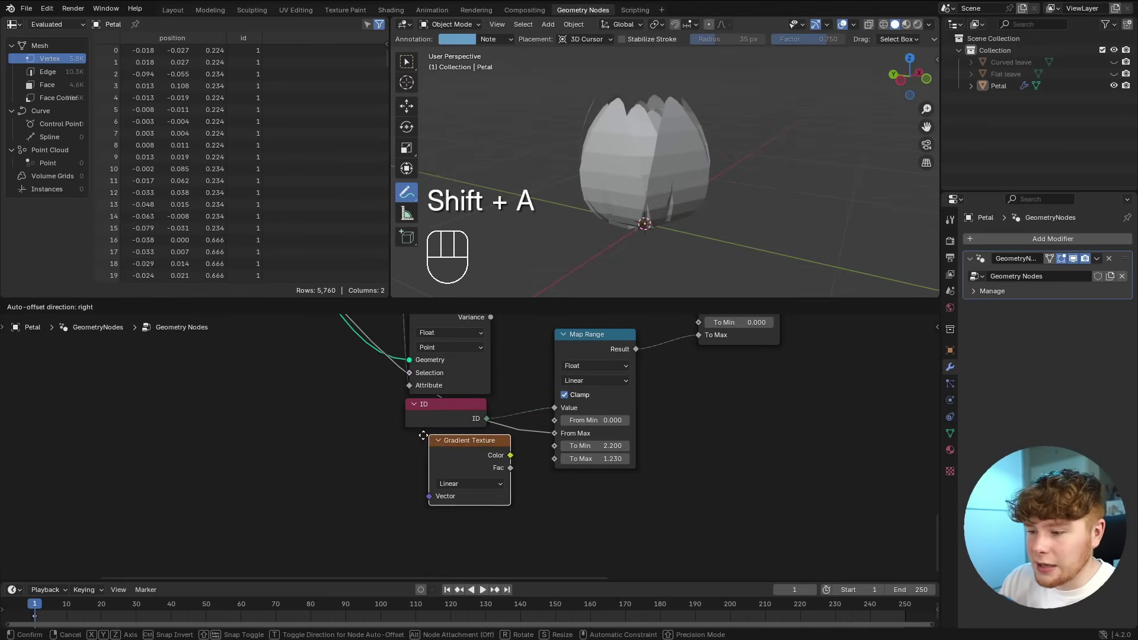
click(399, 436)
click(511, 491)
- Preview the Gradient Texture's Fac on the Group Input petal geometry through a Viewer node
scroll(432, 493, down, 2)
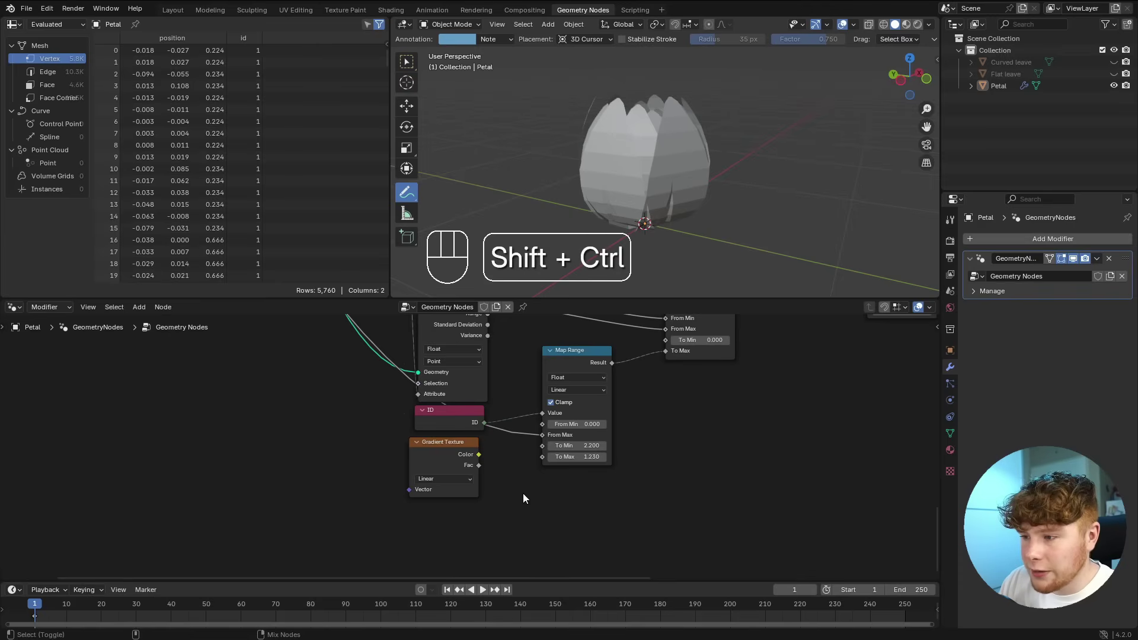
ctrl+shift+click(445, 454)
scroll(391, 397, down, 3)
mouse_move(378, 384)
middle_down()
mouse_move(394, 419)
mouse_move(386, 391)
middle_up()
ctrl+shift+click(372, 355)
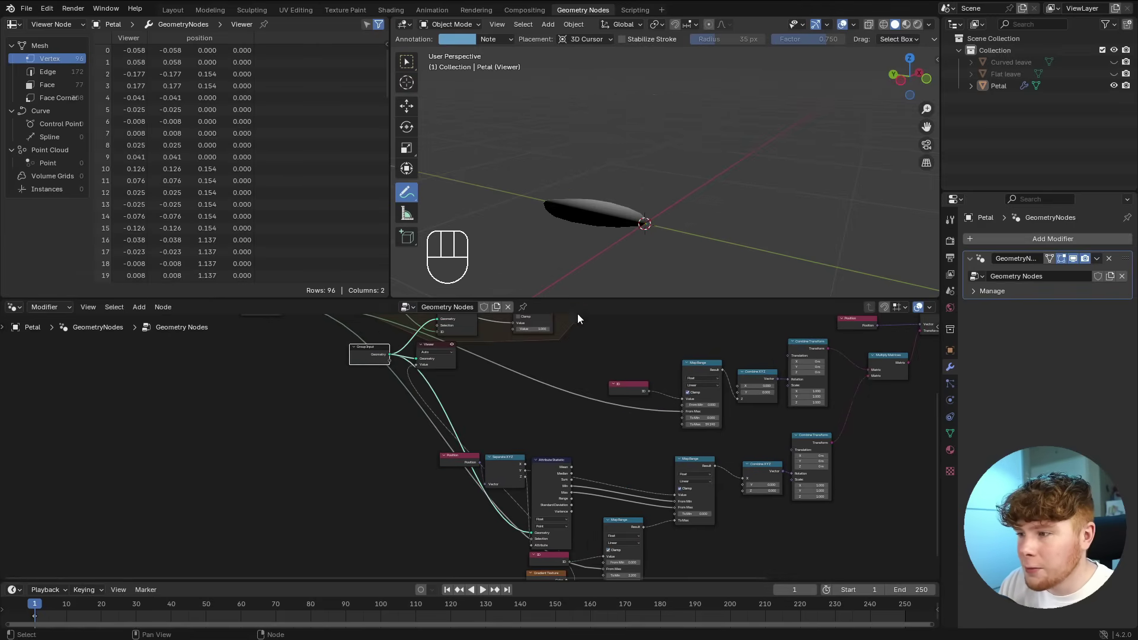
- Annotate the previewed petal with one line along its length and one across its width, and erase both
middle_drag(587, 205, 651, 219)
scroll(628, 190, up, 3)
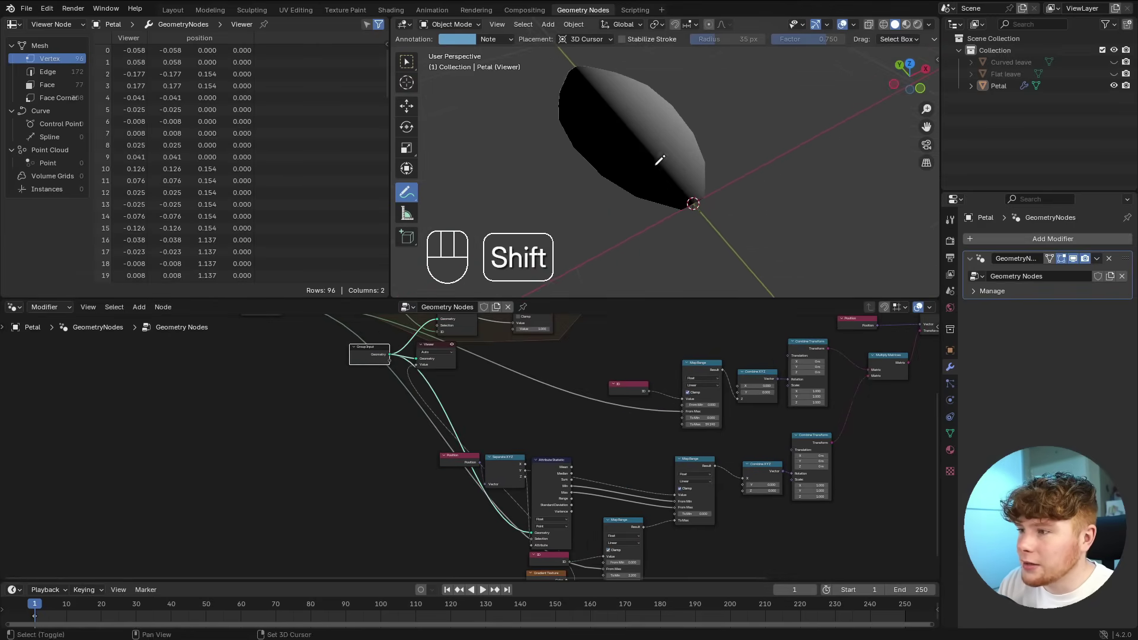
shift+middle_drag(659, 160, 674, 207)
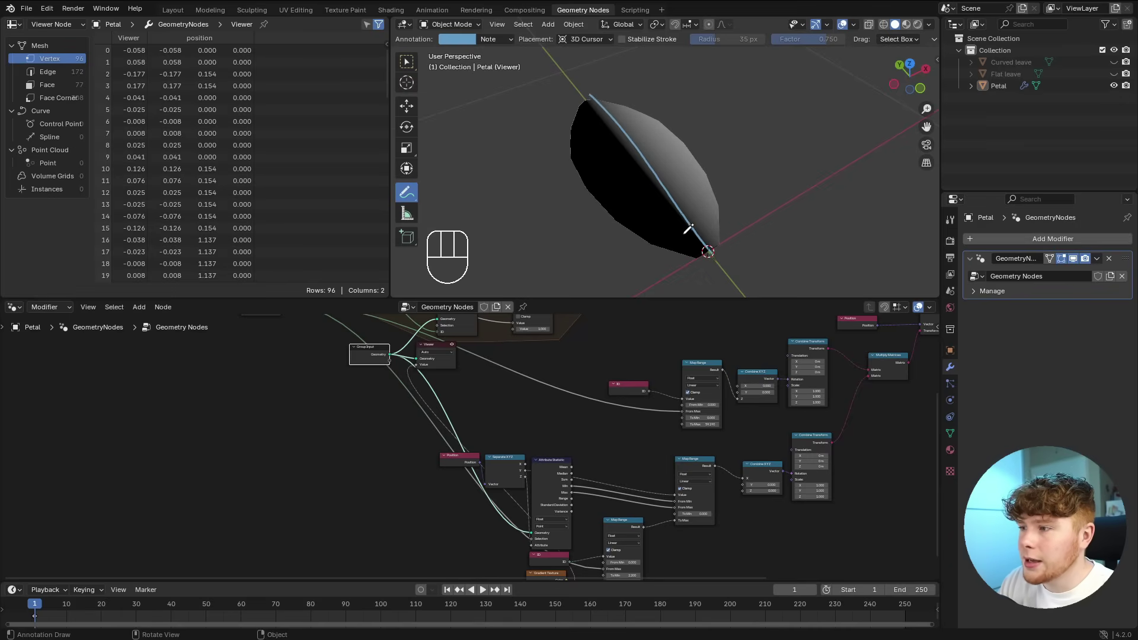
drag(670, 188, 745, 153)
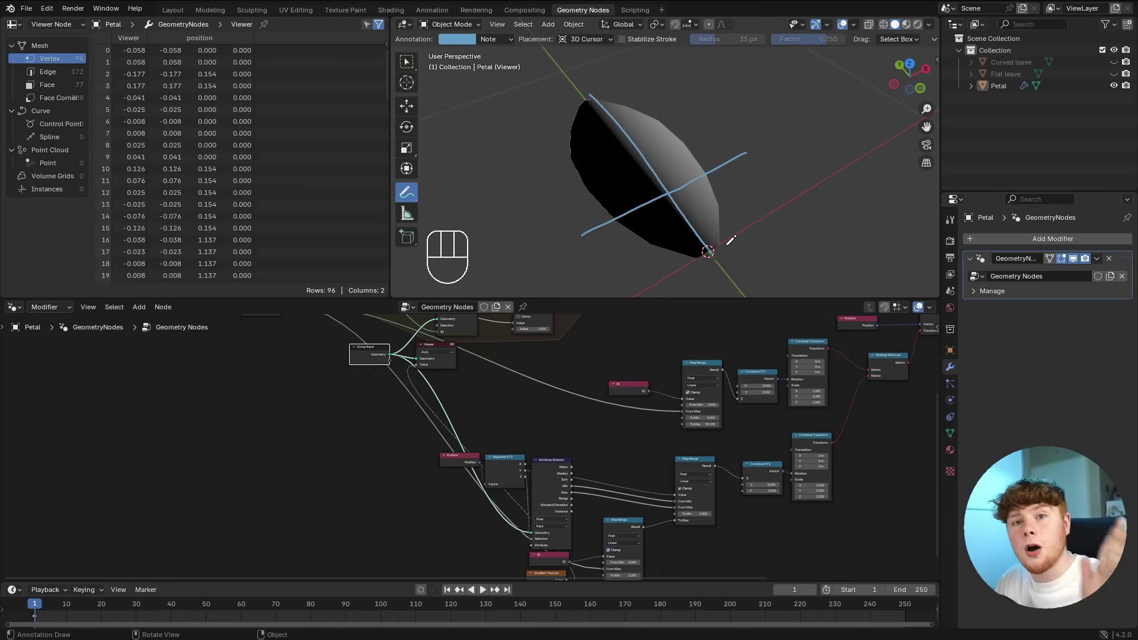
ctrl+drag(719, 254, 537, 152)
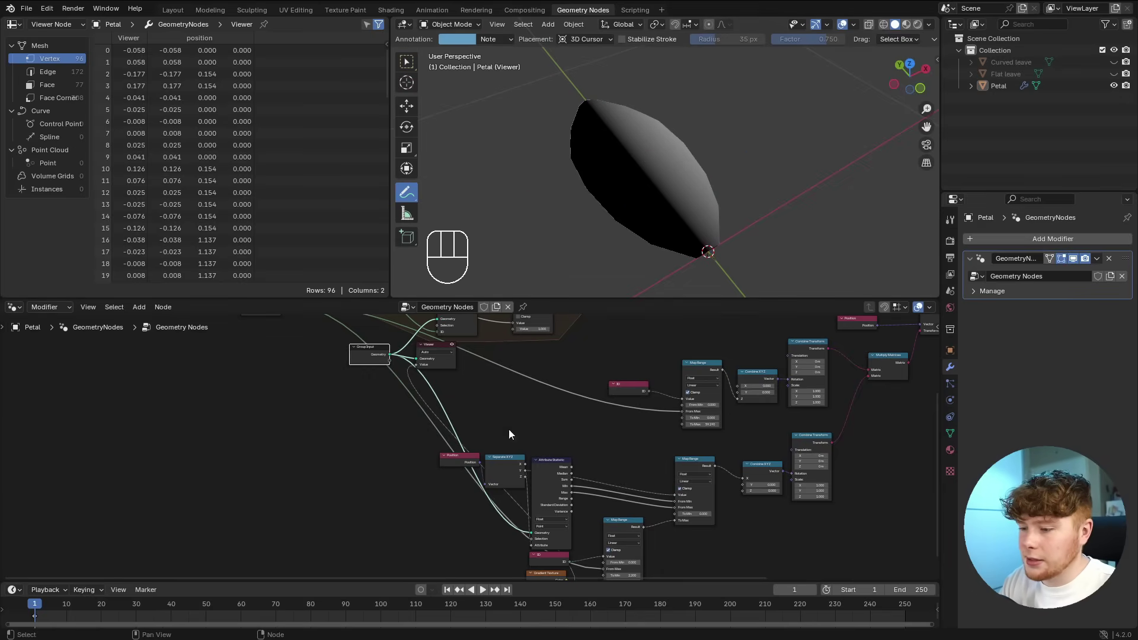
- Add a Position node, connect it to the Gradient Texture's Vector, and move it away to make room between them
middle_drag(510, 570, 497, 440)
scroll(497, 440, up, 6)
scroll(497, 439, up, 4)
scroll(498, 440, up, 1)
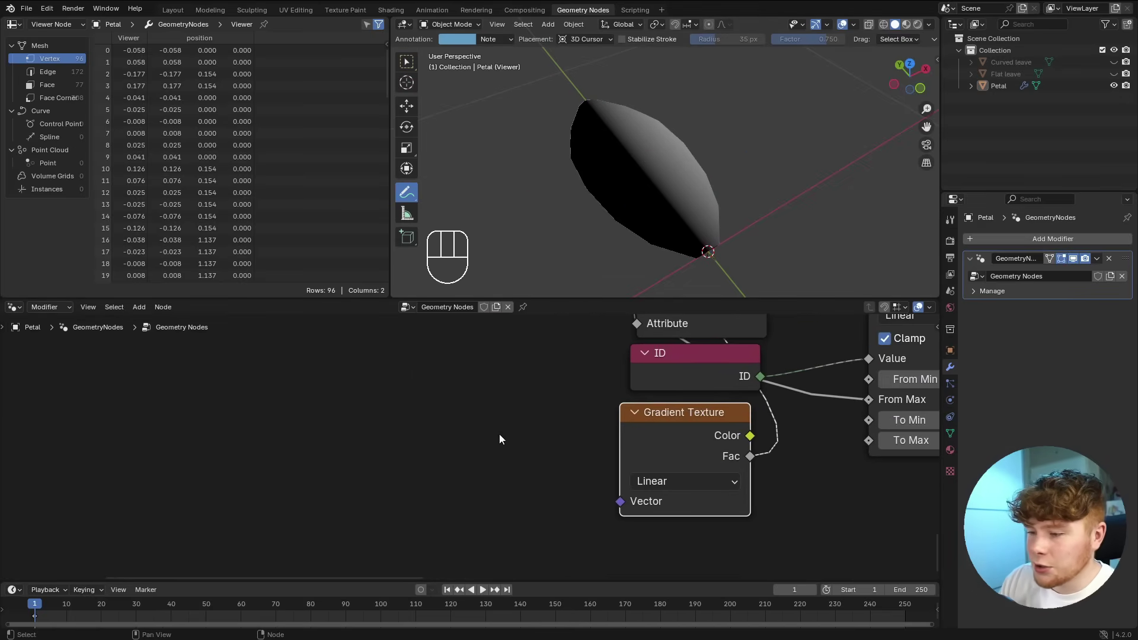
key(shift+a)
mouse_move(499, 435)
text(pos)
key(Return)
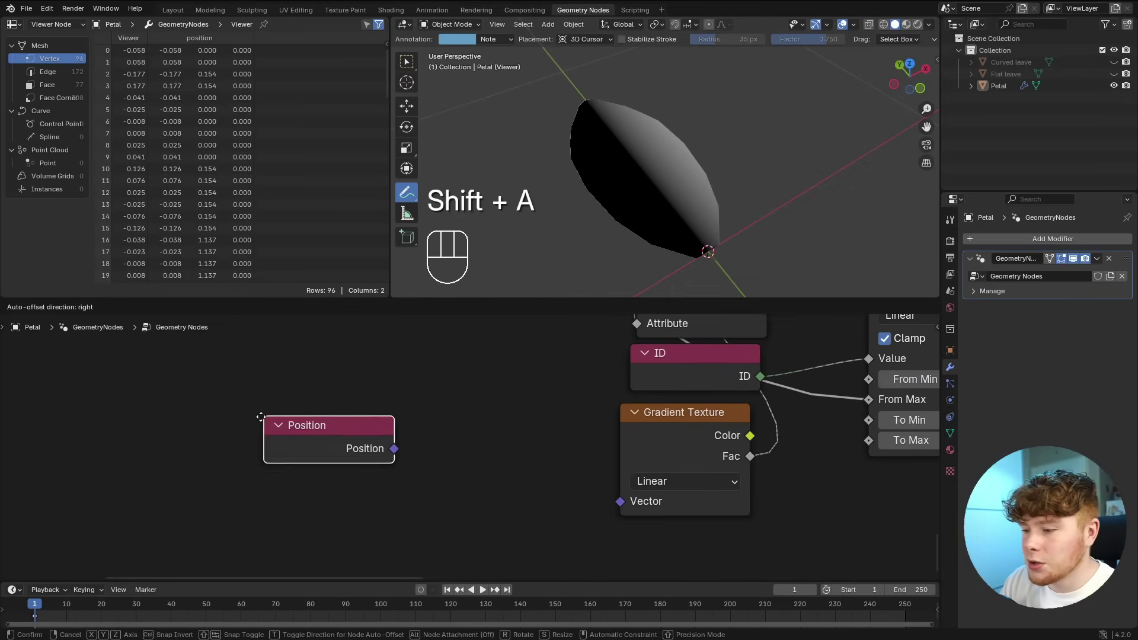
click(181, 415)
drag(311, 445, 620, 501)
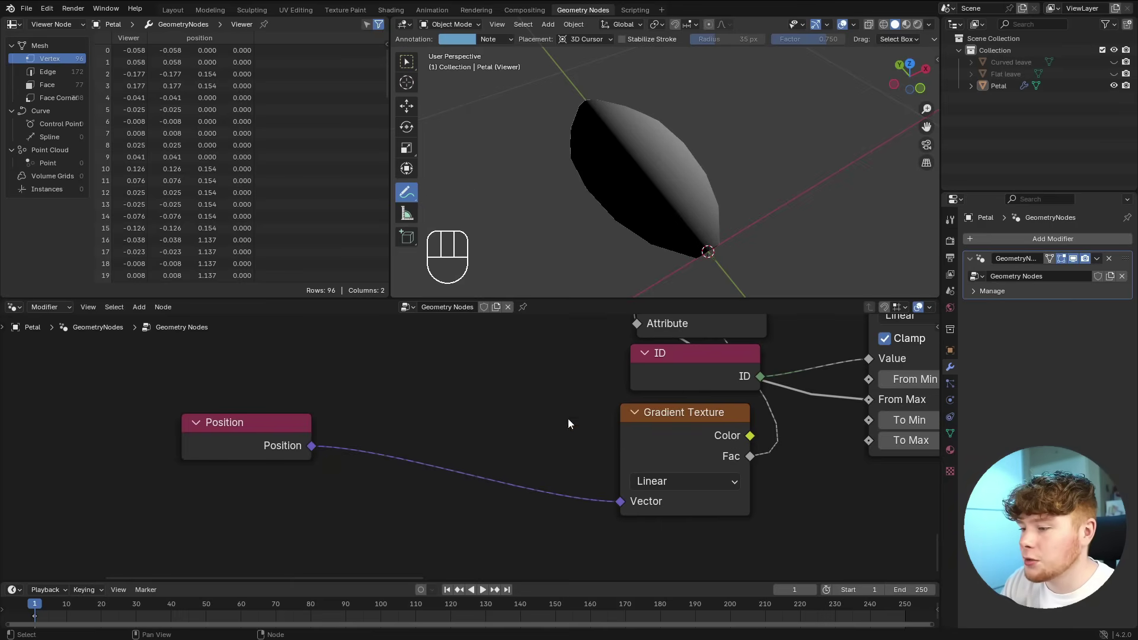
drag(217, 451, 100, 449)
click(321, 416)
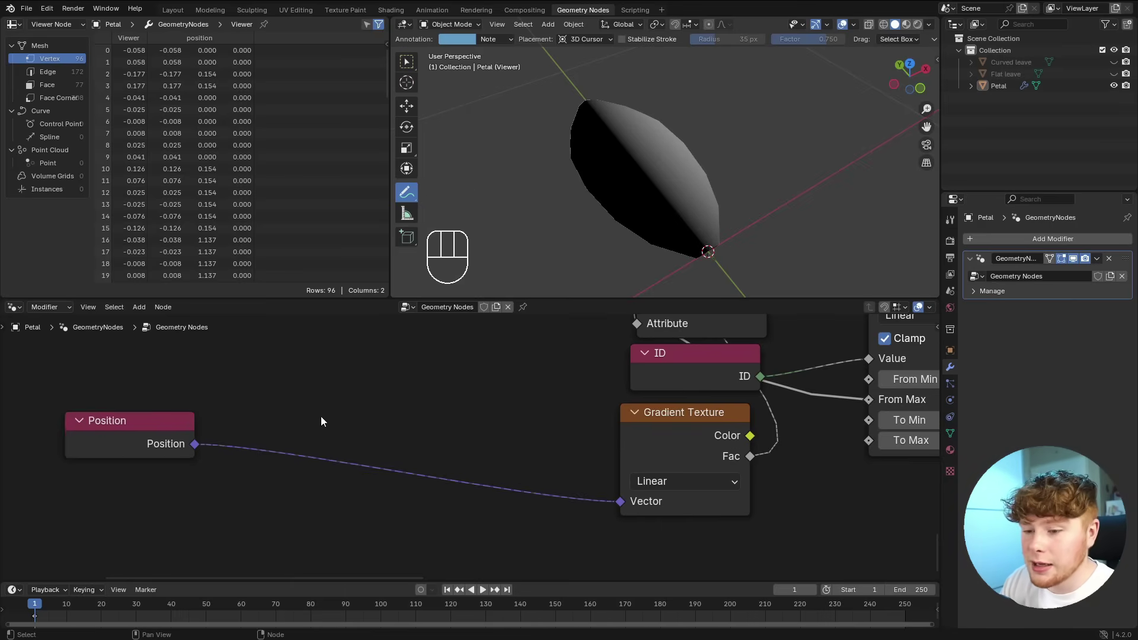
- Insert a Vector Rotate node between Position and Gradient Texture
key(shift+a)
text(vr)
key(Return)
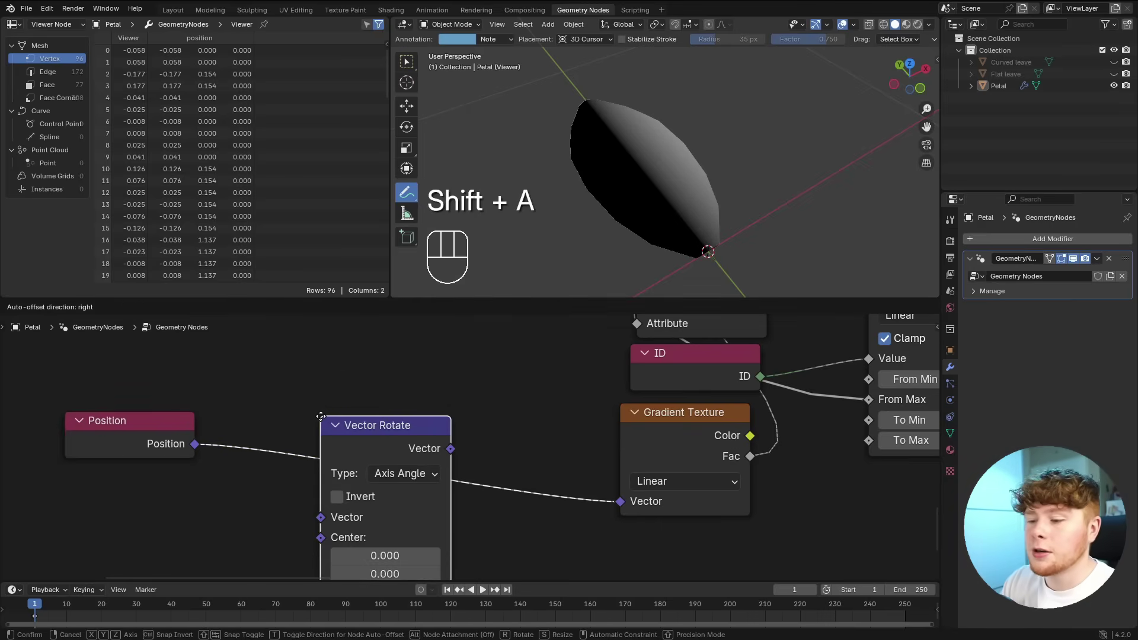
click(281, 329)
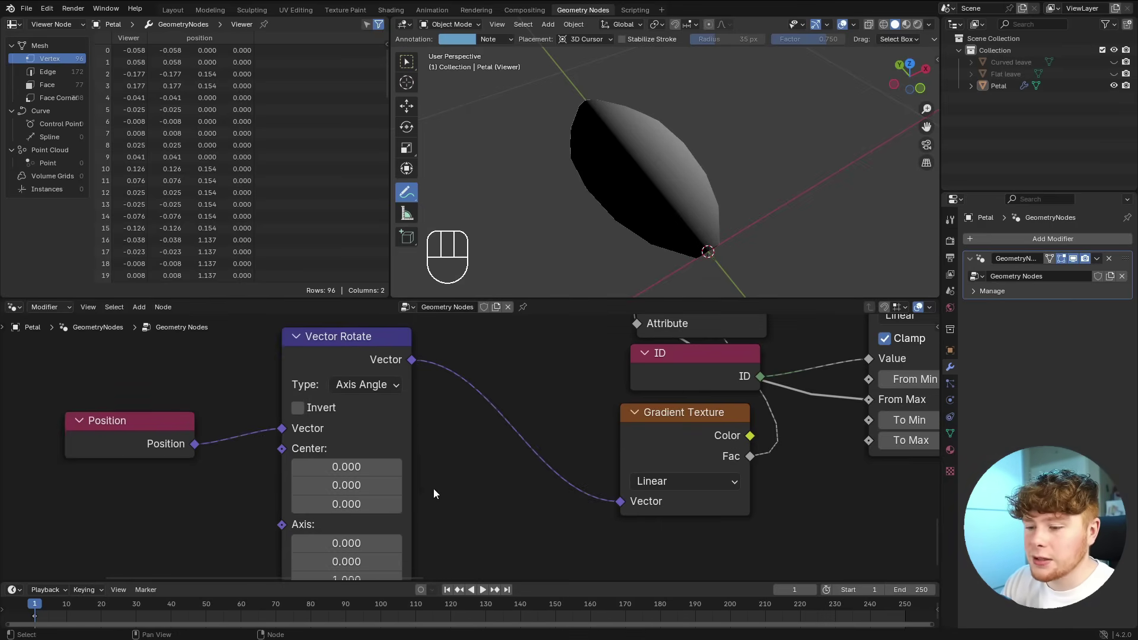
- Switch the Vector Rotate type to Euler and set its Z rotation to 90°
click(362, 385)
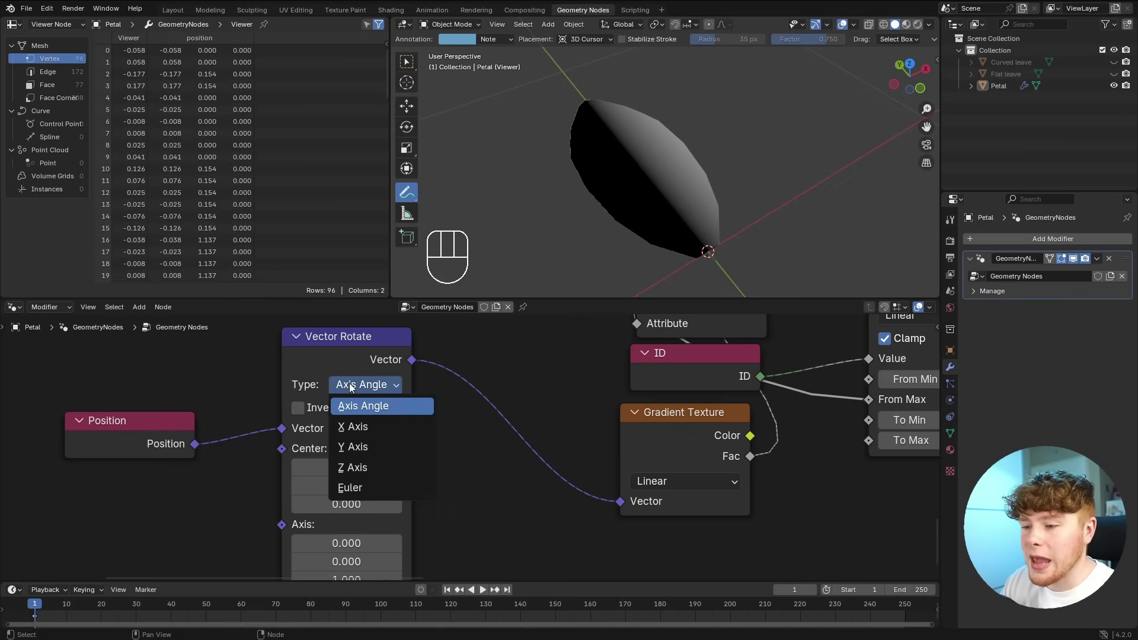
click(355, 491)
scroll(477, 501, up, 2)
drag(365, 504, 340, 503)
click(340, 502)
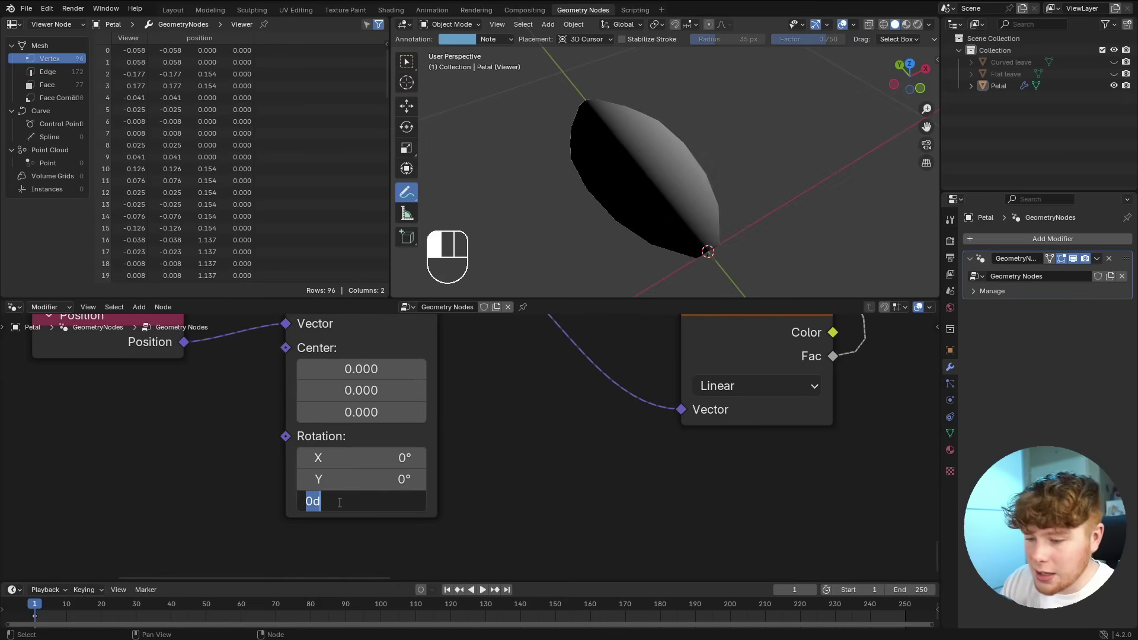
text(90)
key(Return)
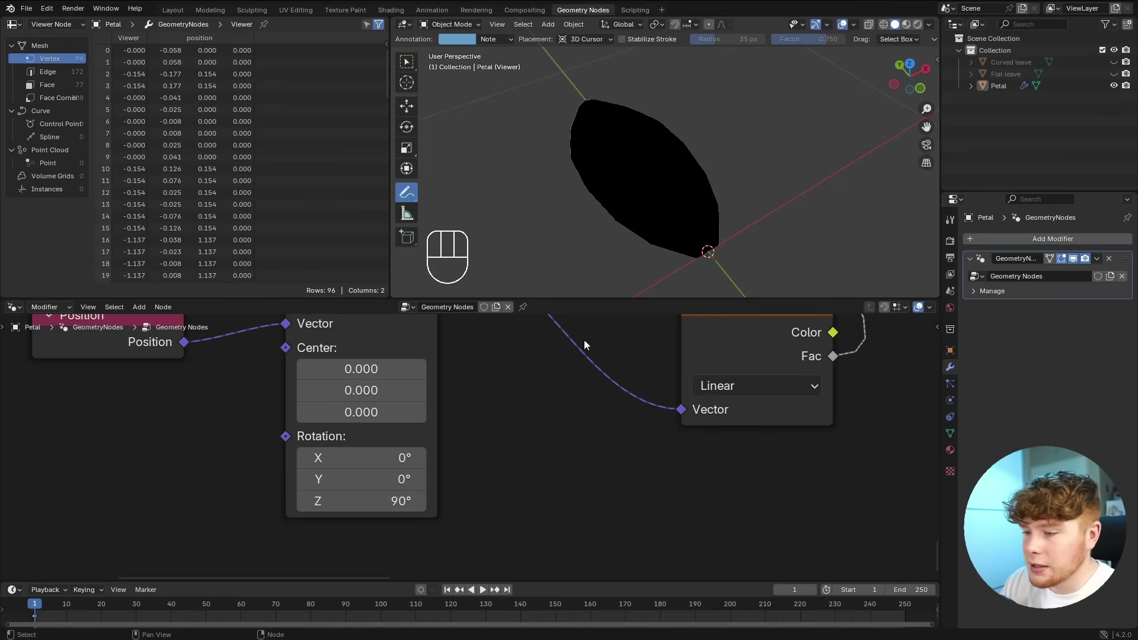
- Insert a Vector Math node set to Add between Vector Rotate and Gradient Texture, and try its X offset
scroll(461, 379, down, 3)
key(g)
click(400, 449)
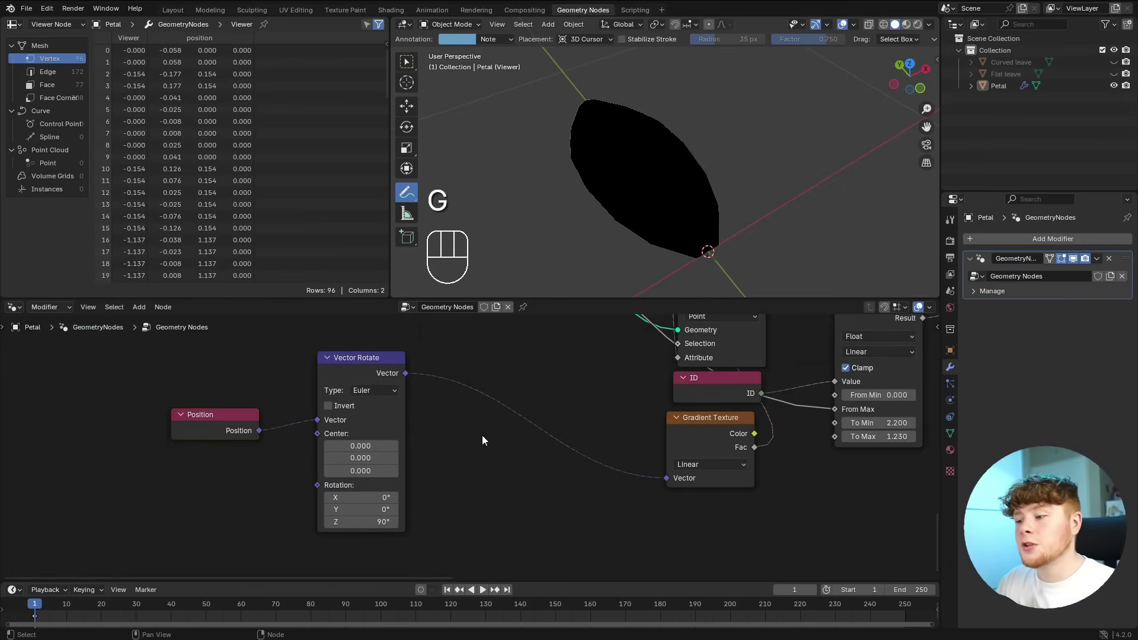
scroll(522, 438, up, 2)
key(shift+a)
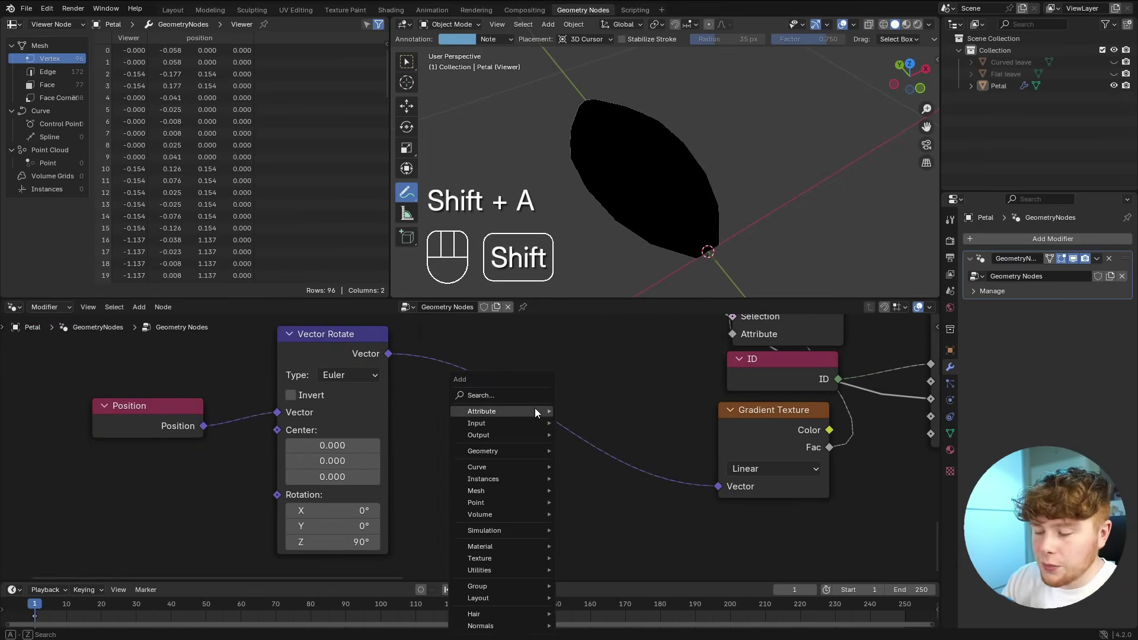
mouse_move(535, 412)
text(ve)
key(Return)
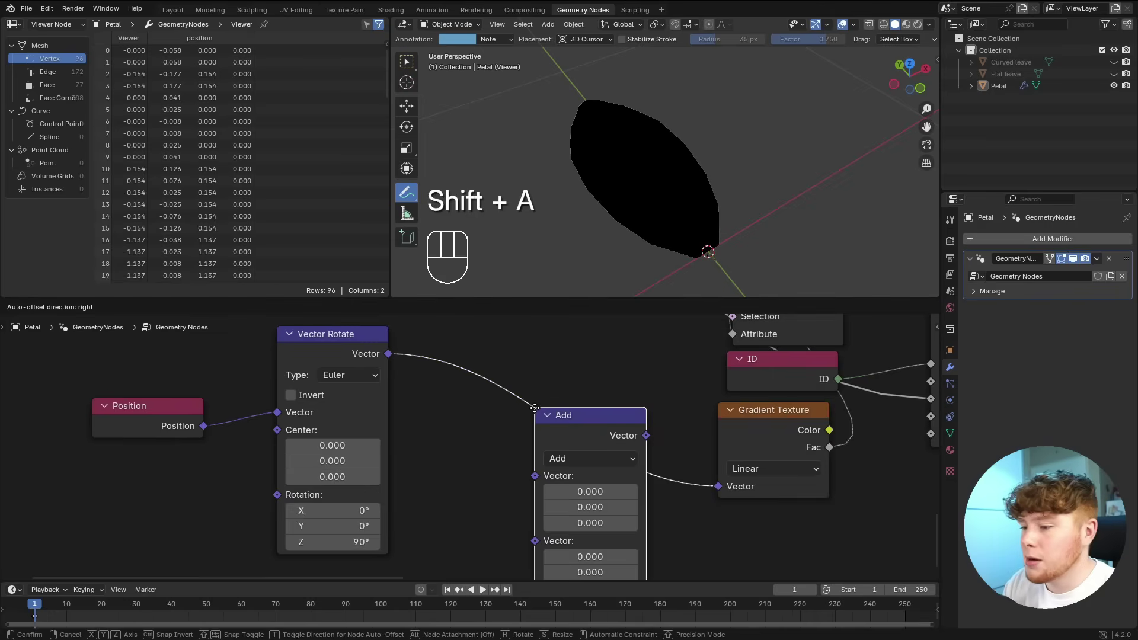
click(519, 364)
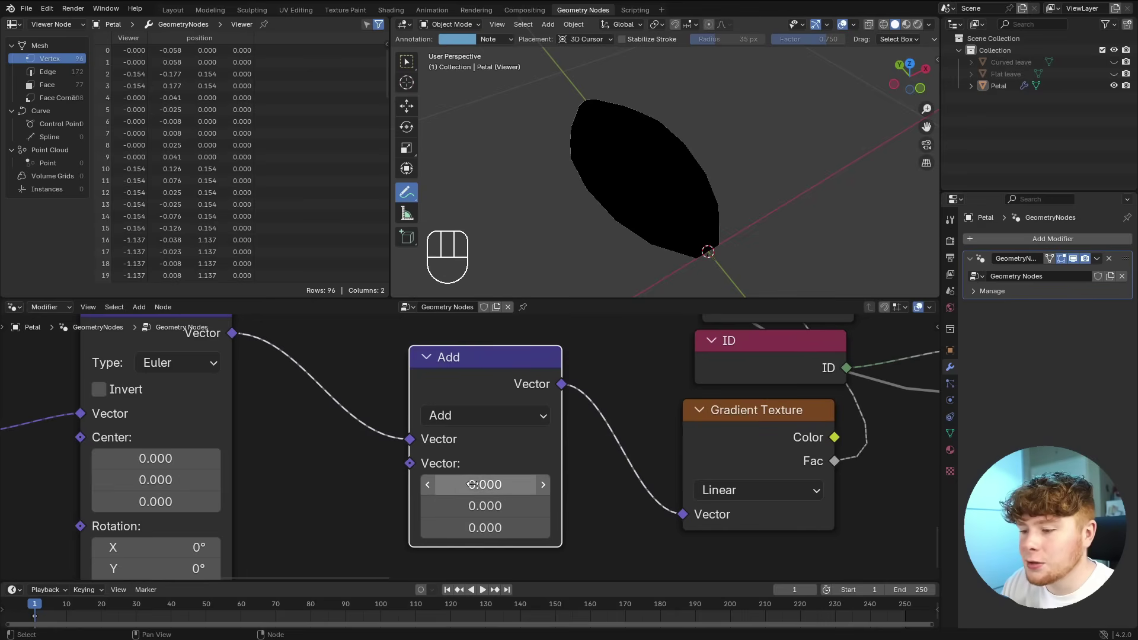
mouse_move(472, 484)
shift+mouse_down()
mouse_move(551, 484)
mouse_move(468, 485)
shift+mouse_up()
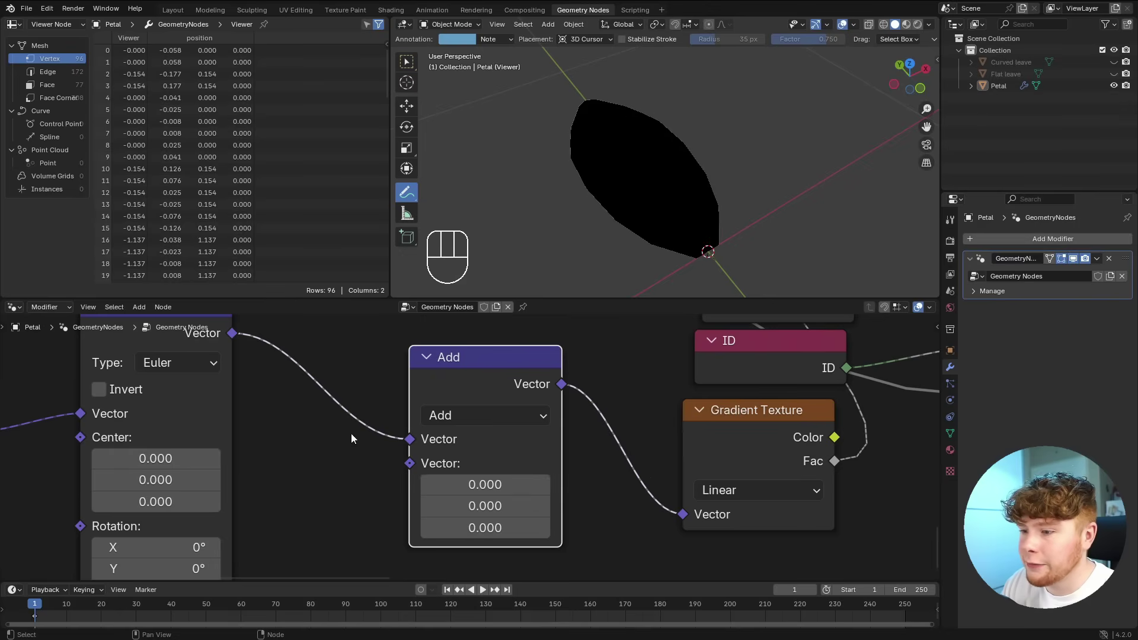
- Delete the Viewer node beside Group Input and return to the Gradient Texture
scroll(351, 439, down, 8)
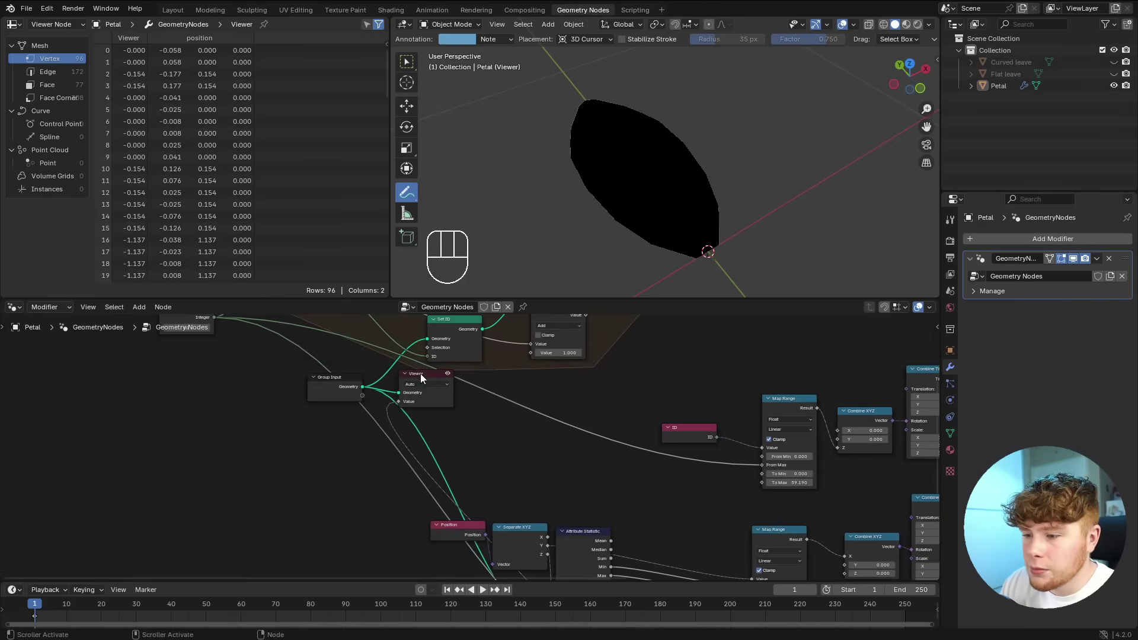
click(421, 373)
key(x)
scroll(480, 520, up, 5)
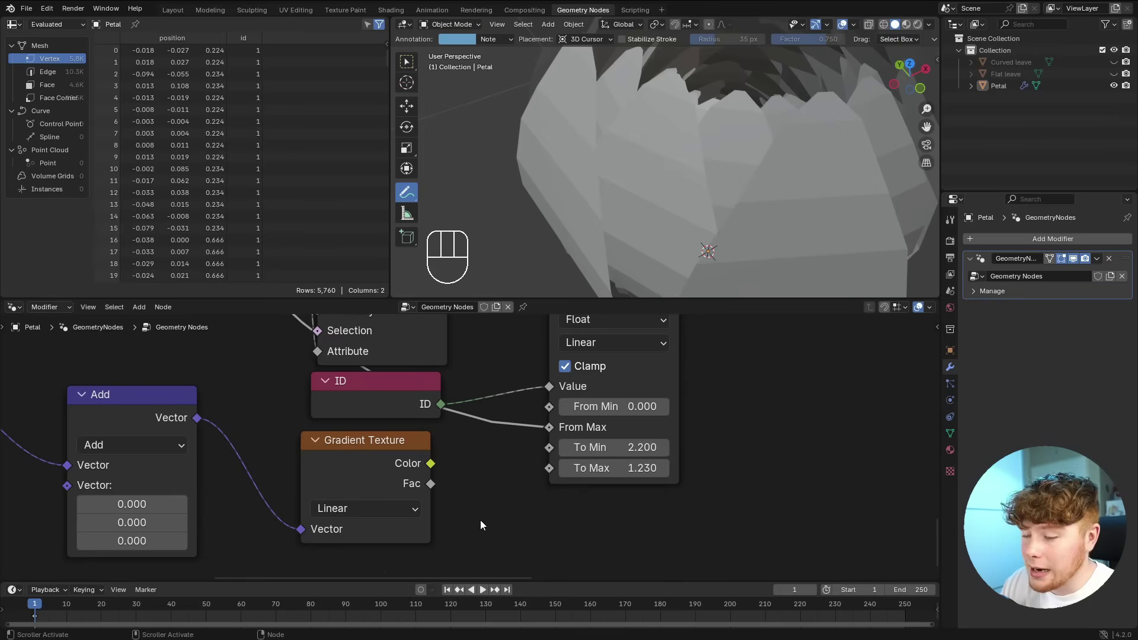
- Connect the Gradient Texture's Fac to the Map Range's To Max and set the Add node's X offset to 1.110
drag(404, 461, 554, 442)
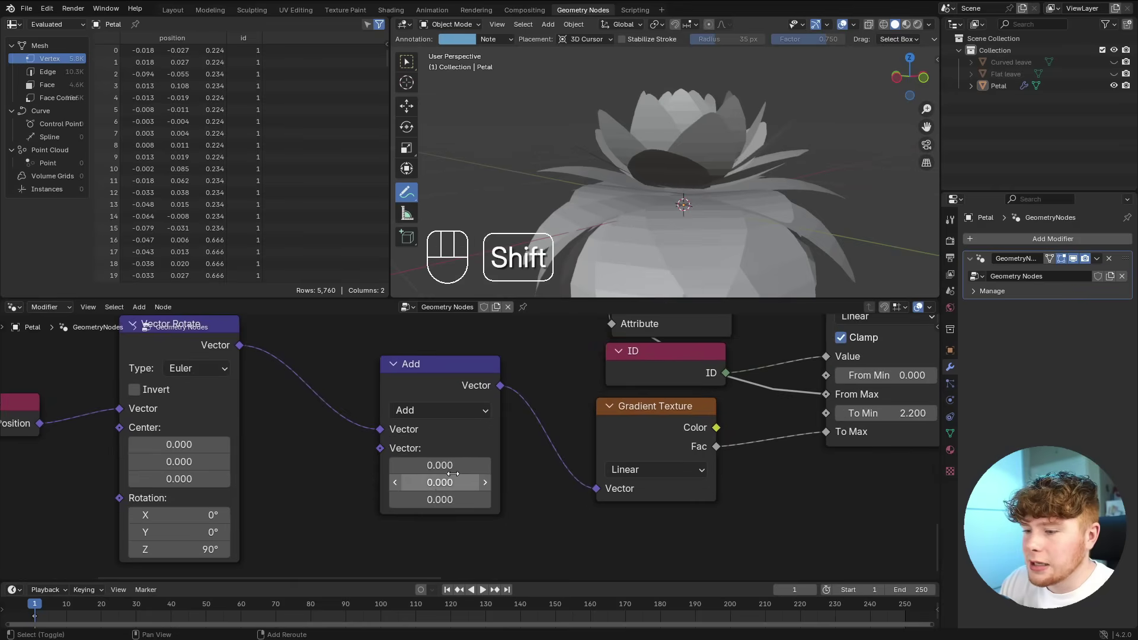
shift+drag(440, 465, 507, 465)
middle_drag(628, 178, 634, 194)
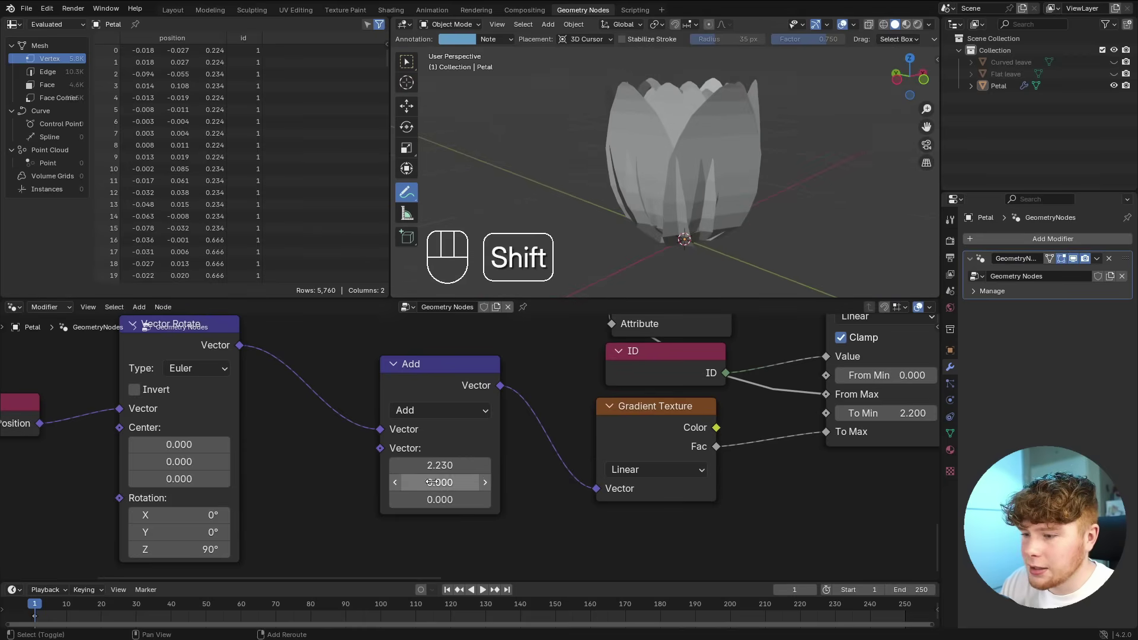
shift+drag(440, 465, 402, 465)
middle_drag(771, 196, 735, 177)
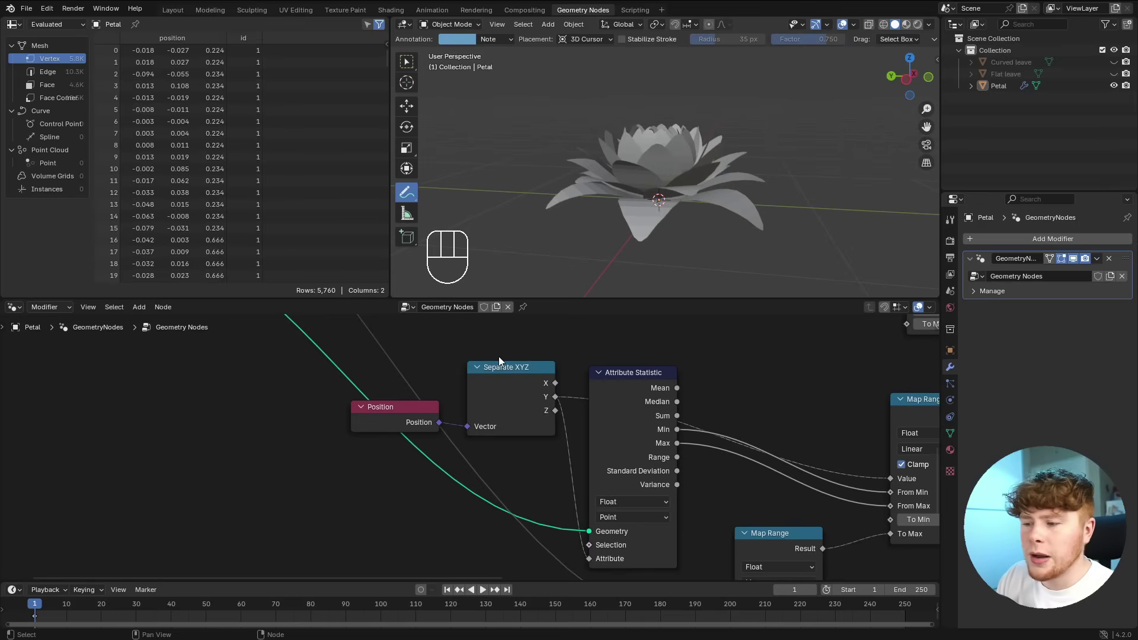
scroll(499, 359, down, 3)
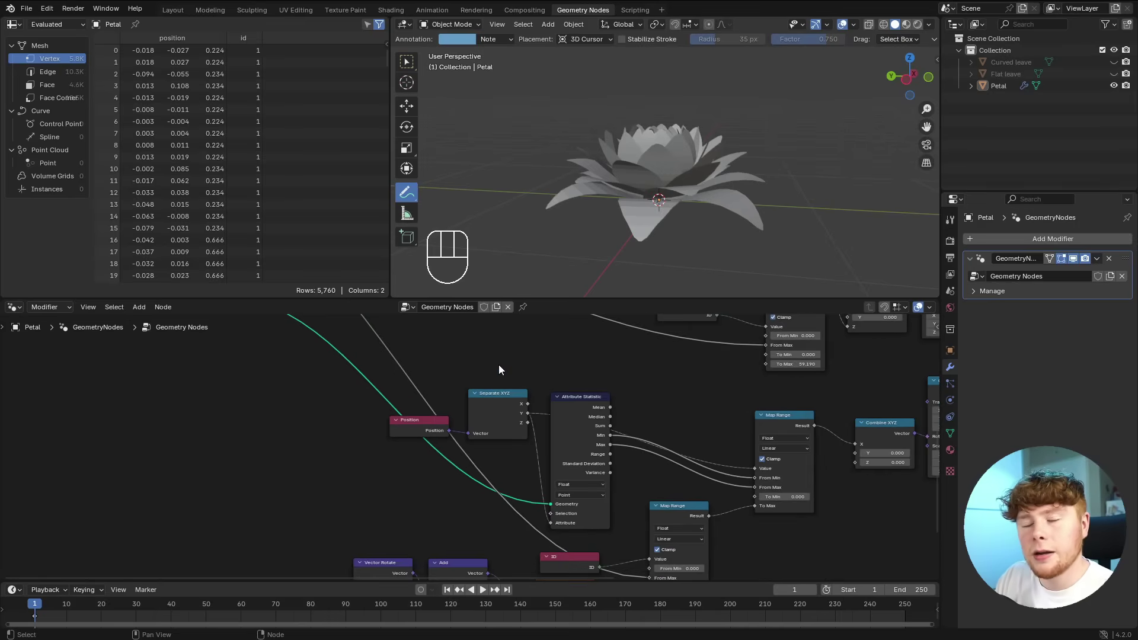
scroll(500, 373, up, 3)
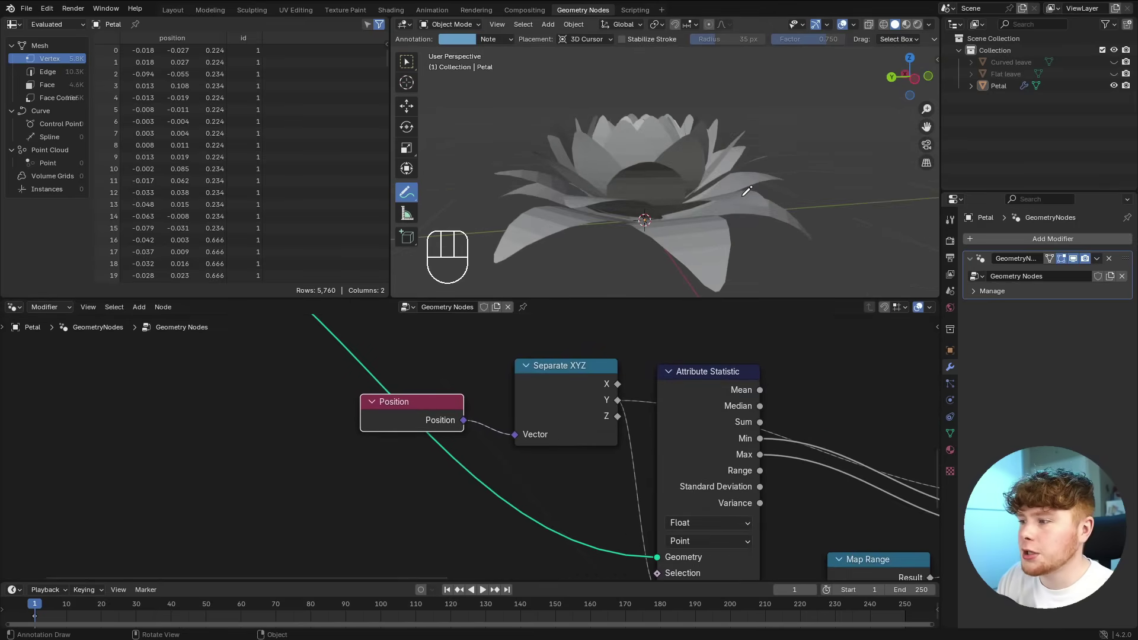
click(447, 382)
key(ctrl+z)
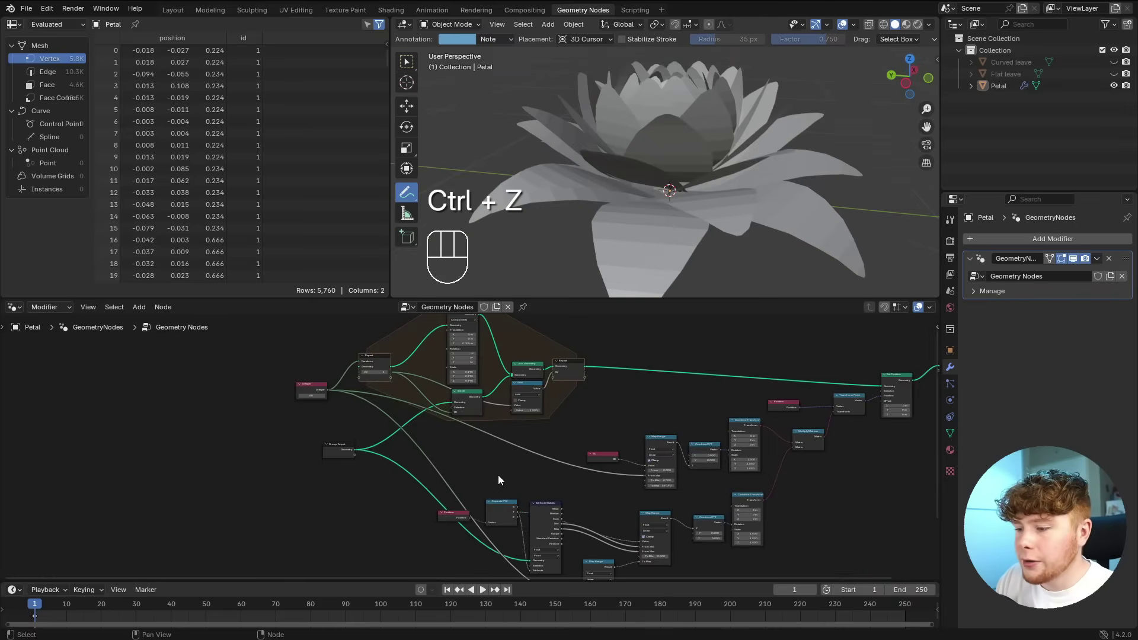
- Preview the Group Input geometry on its own, circle the flat petal with temporary annotations and undo them
middle_drag(498, 475, 496, 435)
scroll(495, 435, up, 3)
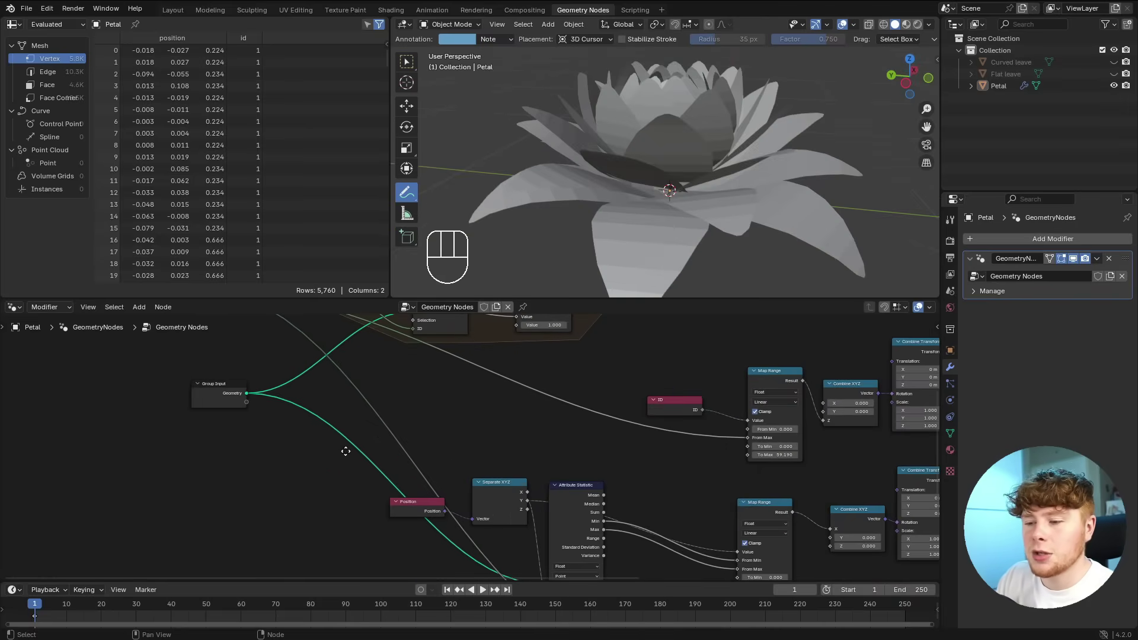
scroll(321, 421, up, 2)
alt+shift+click(265, 376)
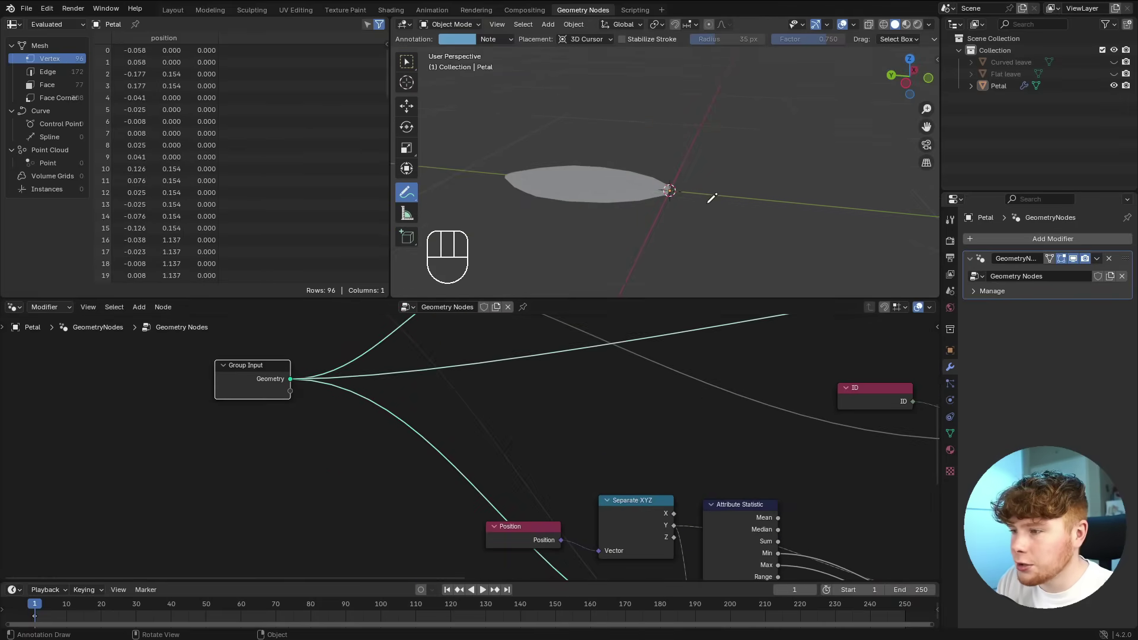
mouse_move(696, 186)
mouse_down()
mouse_move(686, 224)
mouse_move(645, 150)
mouse_up()
middle_drag(616, 484, 540, 377)
scroll(540, 377, up, 3)
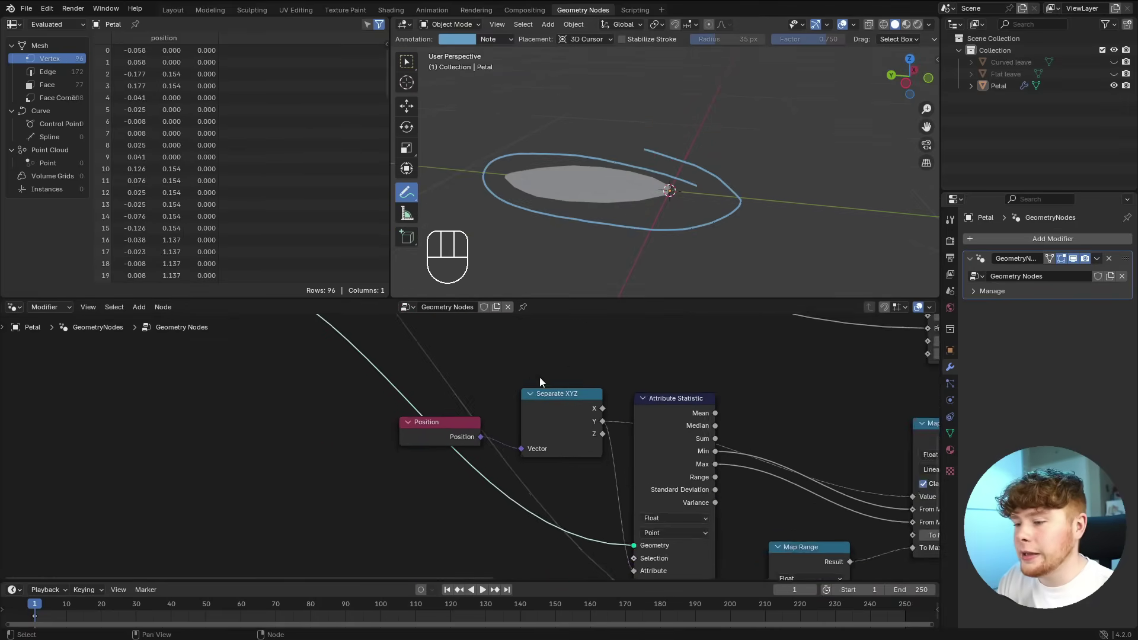
scroll(416, 411, down, 1)
key(ctrl+z)
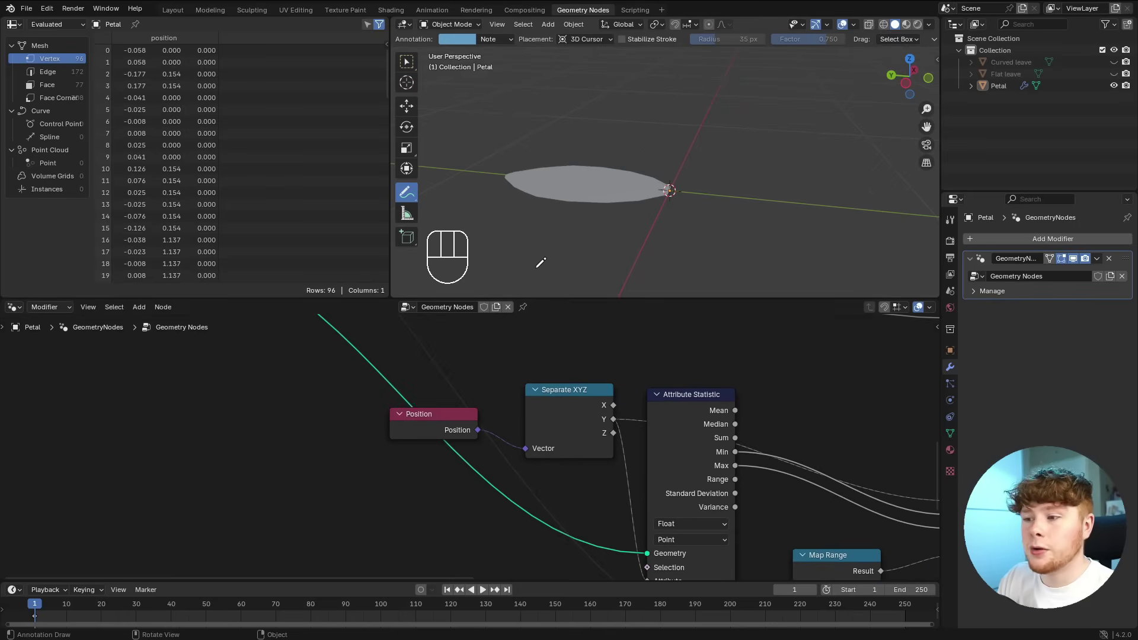
drag(426, 425, 423, 421)
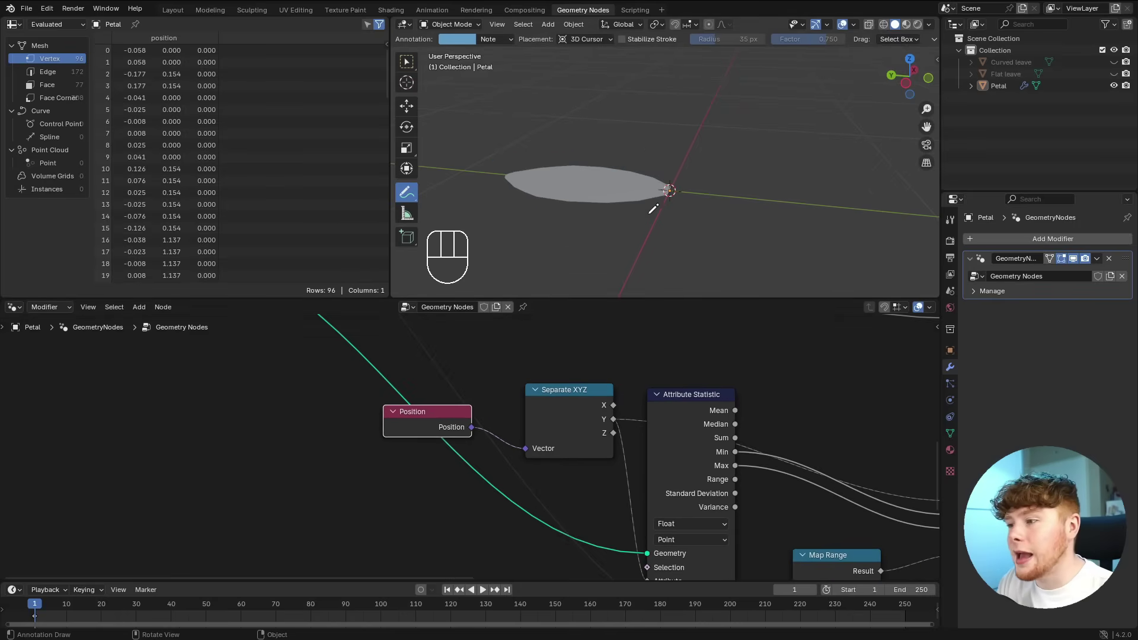
drag(644, 214, 484, 149)
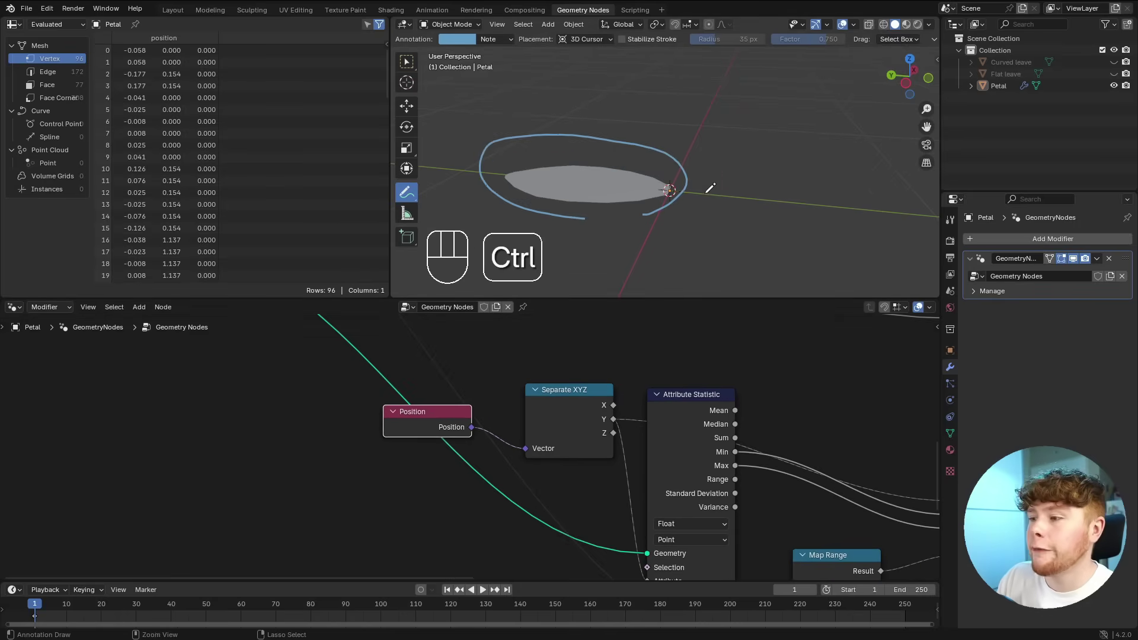
key(ctrl+z)
- Move the Group Input aside and insert a Store Named Attribute node on its link to Attribute Statistic
scroll(259, 381, down, 2)
middle_drag(259, 382, 485, 398)
drag(485, 398, 396, 406)
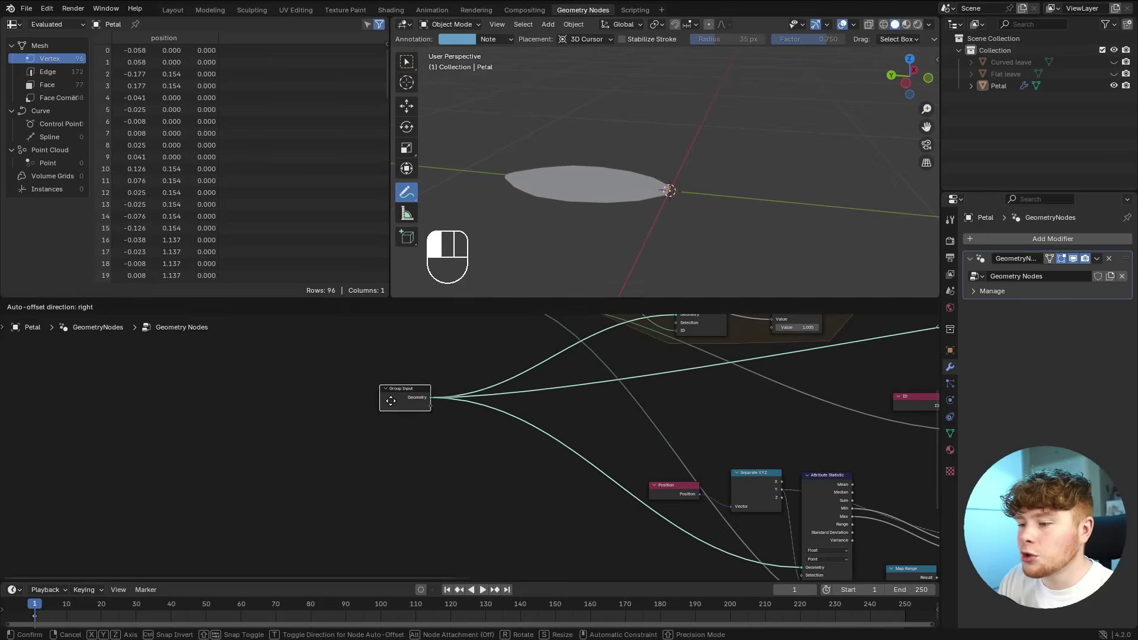
scroll(396, 405, down, 3)
scroll(396, 406, up, 3)
scroll(583, 451, up, 3)
key(shift+a)
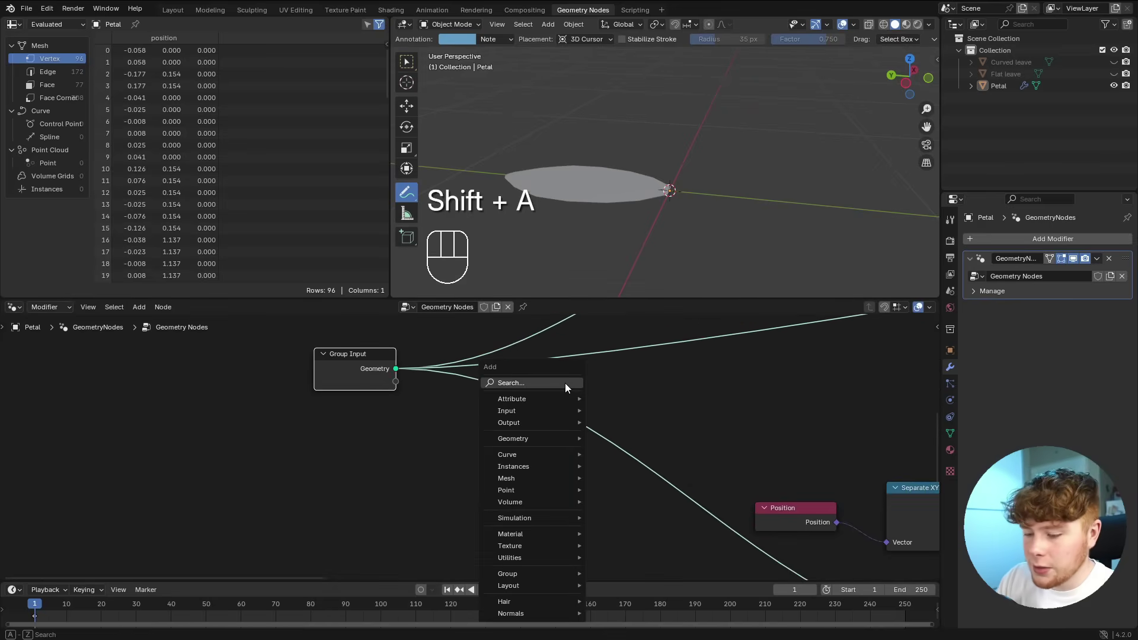
text(store)
key(Return)
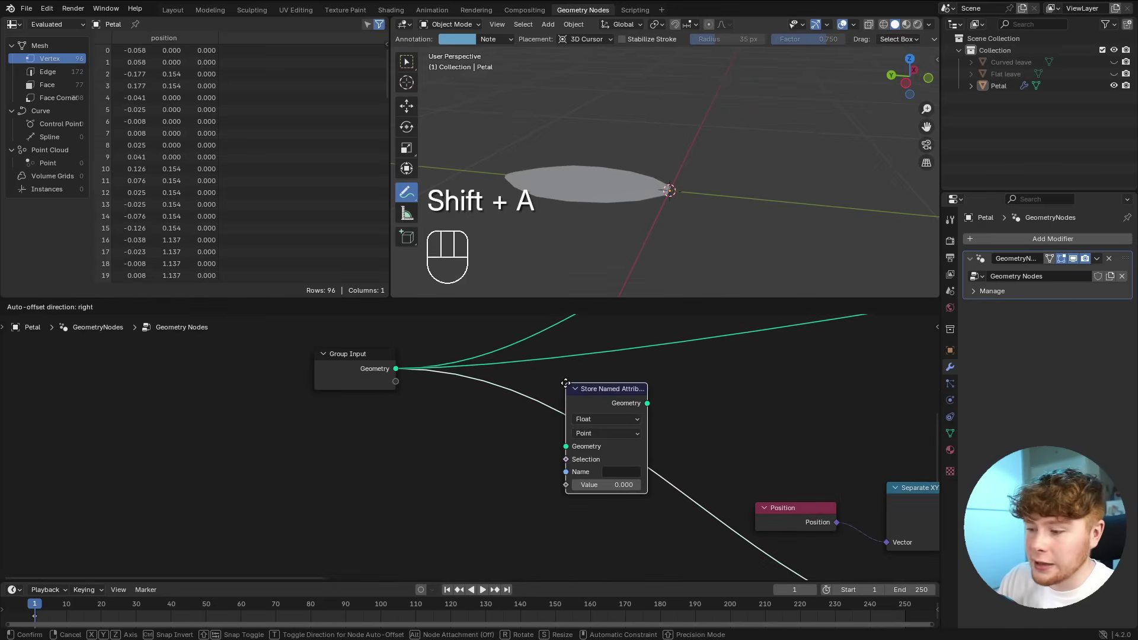
click(565, 384)
- Name the stored attribute "pos" and set its data type to Vector
scroll(579, 494, up, 4)
click(572, 495)
text(pos)
key(Return)
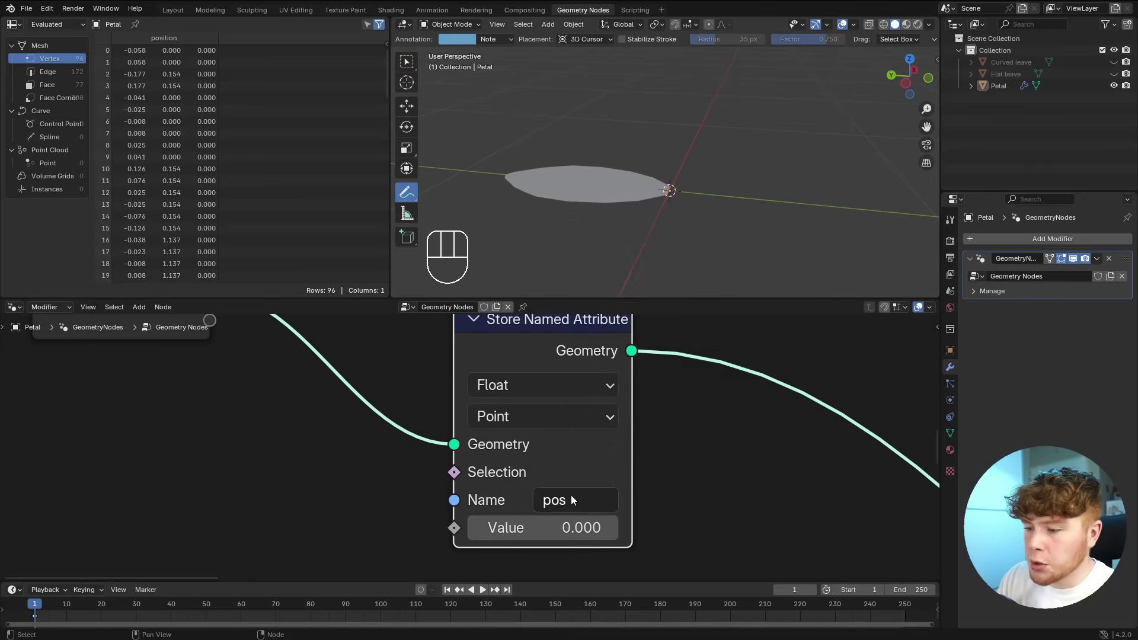
click(504, 384)
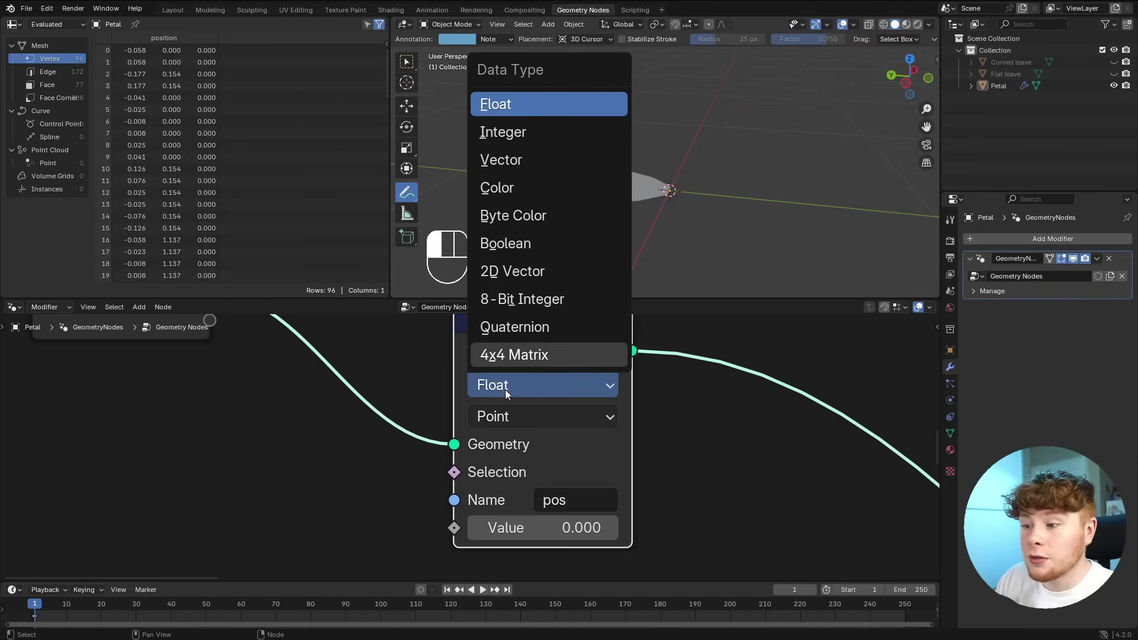
click(516, 161)
scroll(458, 454, down, 2)
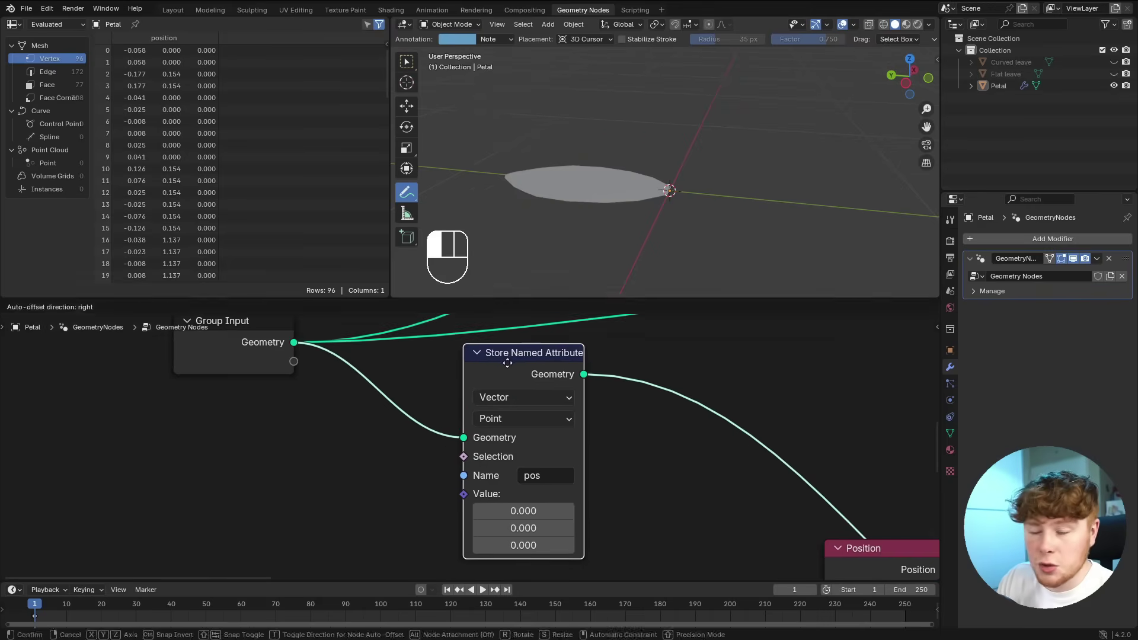
- Add a Position node and connect it to the Value of Store Named Attribute
middle_drag(400, 416, 472, 392)
key(shift+a)
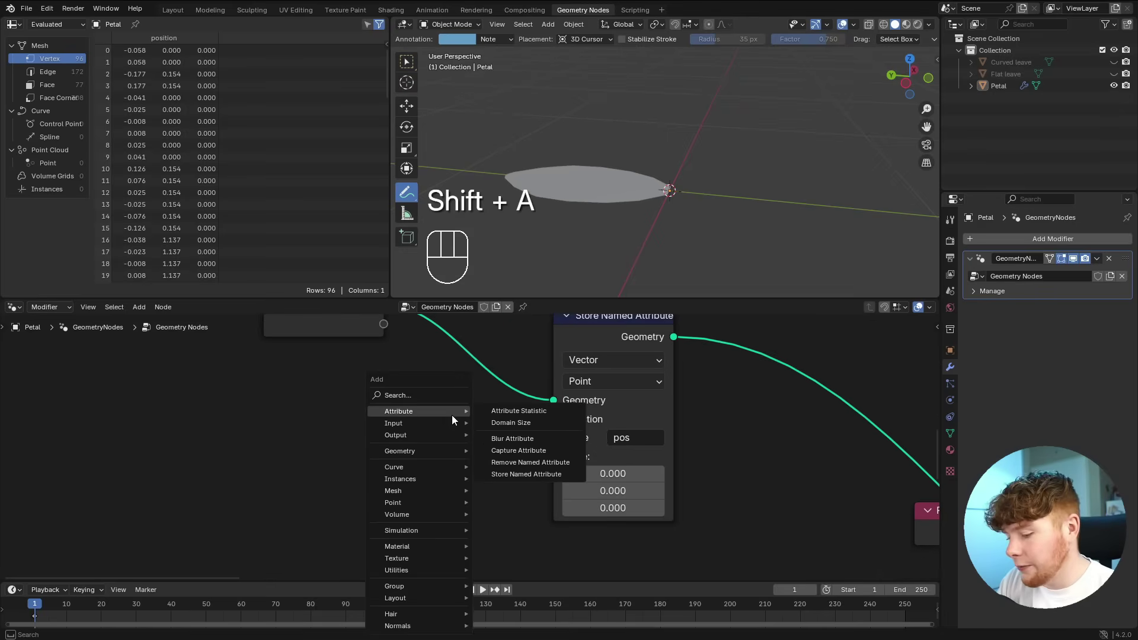
text(pos)
key(Return)
click(485, 461)
drag(488, 457, 609, 466)
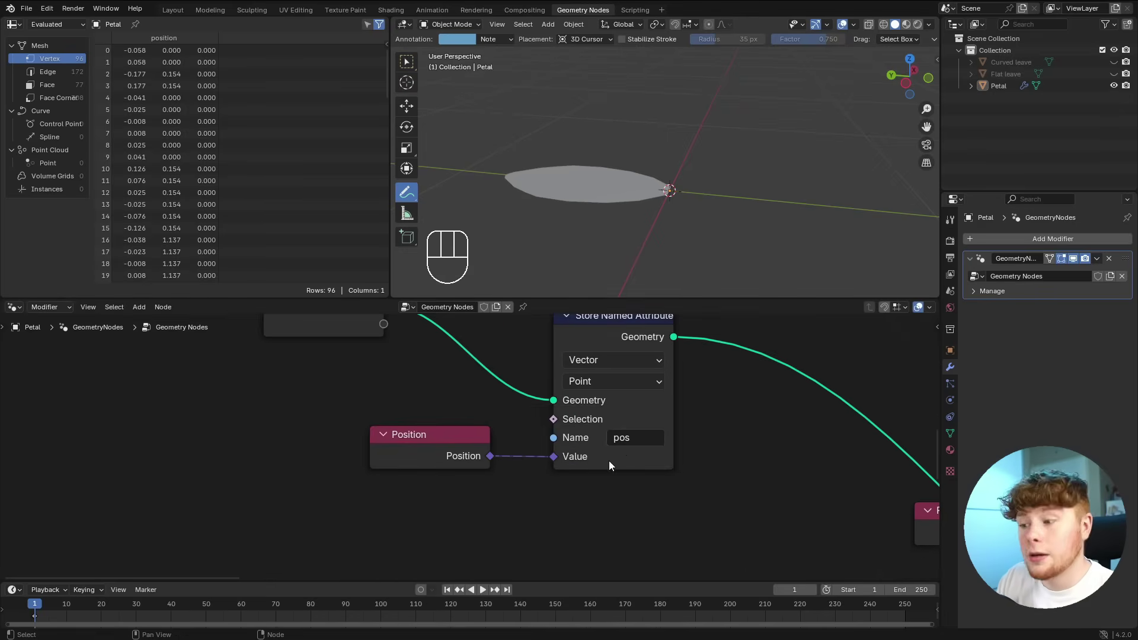
- Connect the Store Named Attribute geometry to the Set ID node's Geometry input, replacing the direct Group Input link
scroll(614, 426, down, 3)
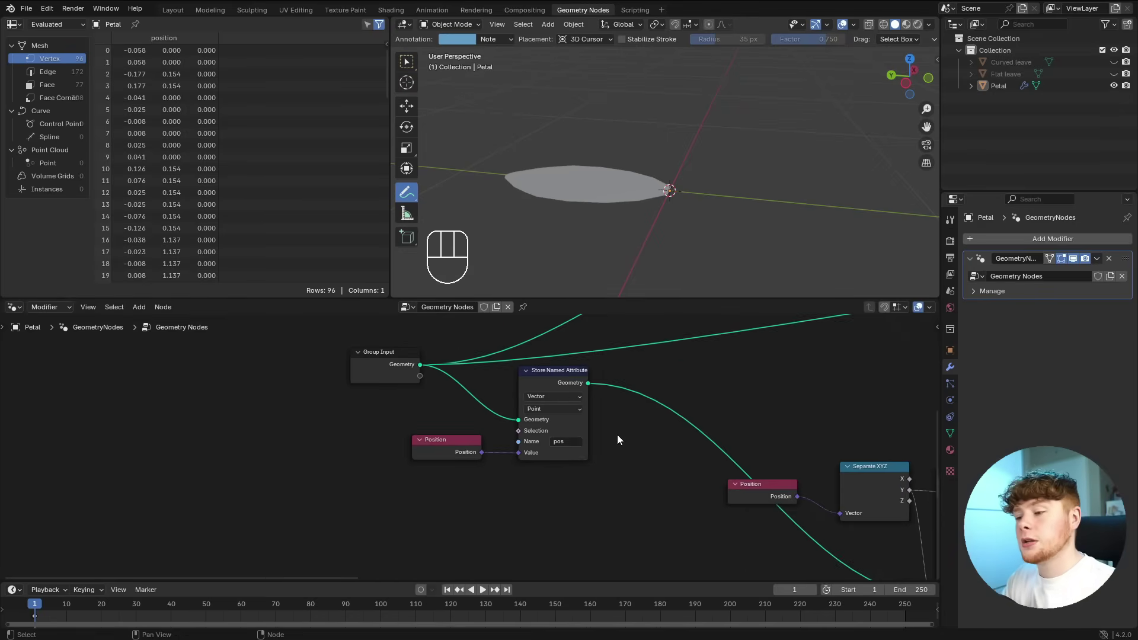
scroll(671, 360, down, 1)
middle_drag(671, 360, 516, 477)
scroll(516, 478, up, 3)
drag(417, 508, 508, 429)
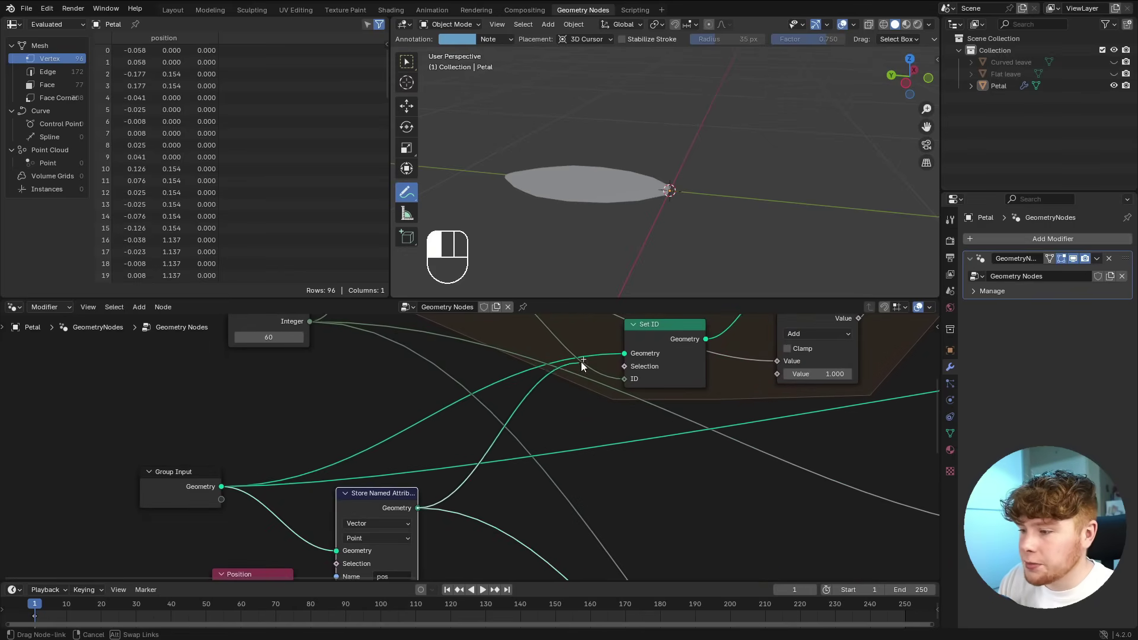
drag(581, 362, 630, 354)
scroll(715, 475, down, 5)
- Connect the Set Position geometry to the Group Output
middle_drag(721, 483, 24, 557)
scroll(535, 494, up, 5)
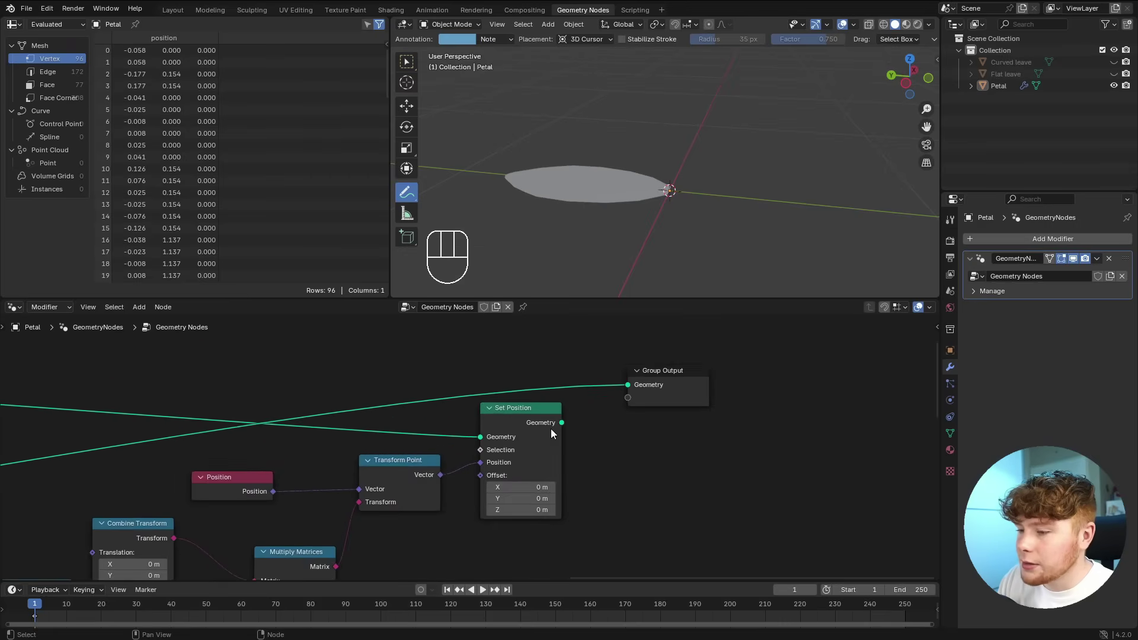
drag(560, 424, 627, 384)
- Delete the Position node feeding Separate XYZ and place a Named Attribute node there
scroll(628, 384, down, 3)
middle_drag(628, 385, 550, 457)
scroll(589, 422, up, 3)
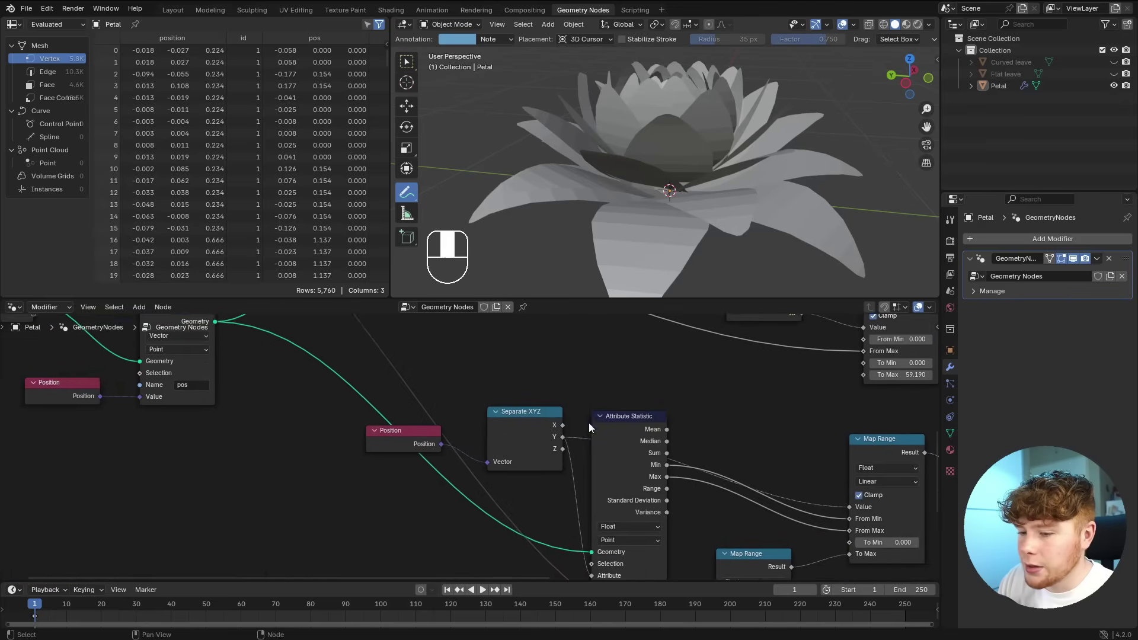
scroll(588, 422, up, 6)
middle_drag(296, 475, 520, 436)
drag(511, 426, 491, 444)
scroll(491, 445, down, 4)
scroll(563, 415, up, 4)
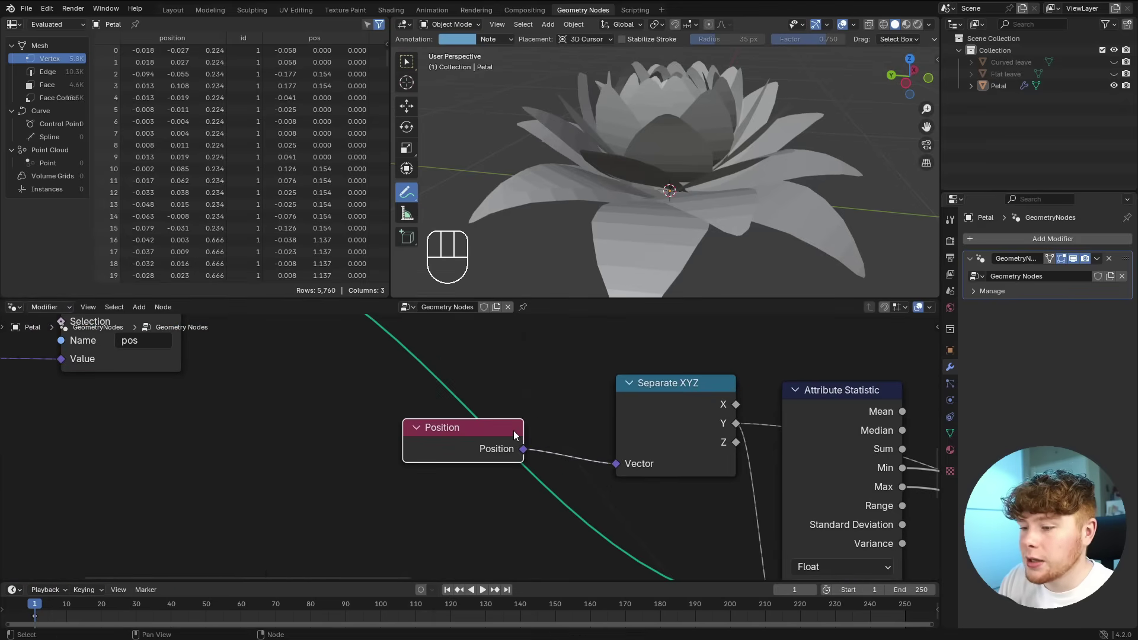
key(x)
key(shift+a)
text(name)
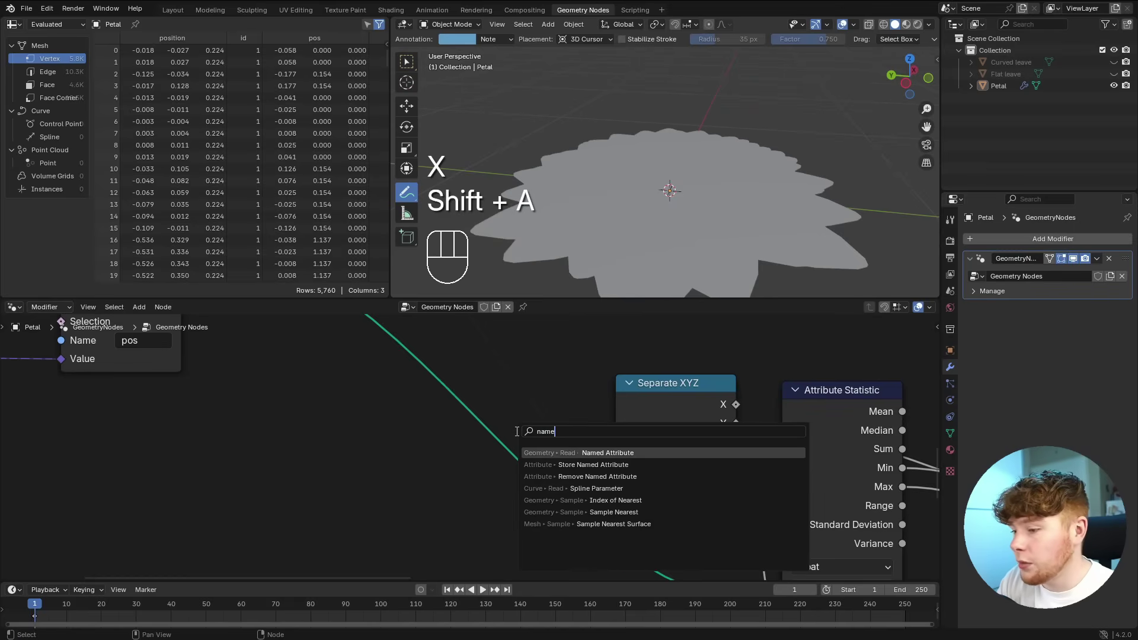
key(Return)
click(383, 486)
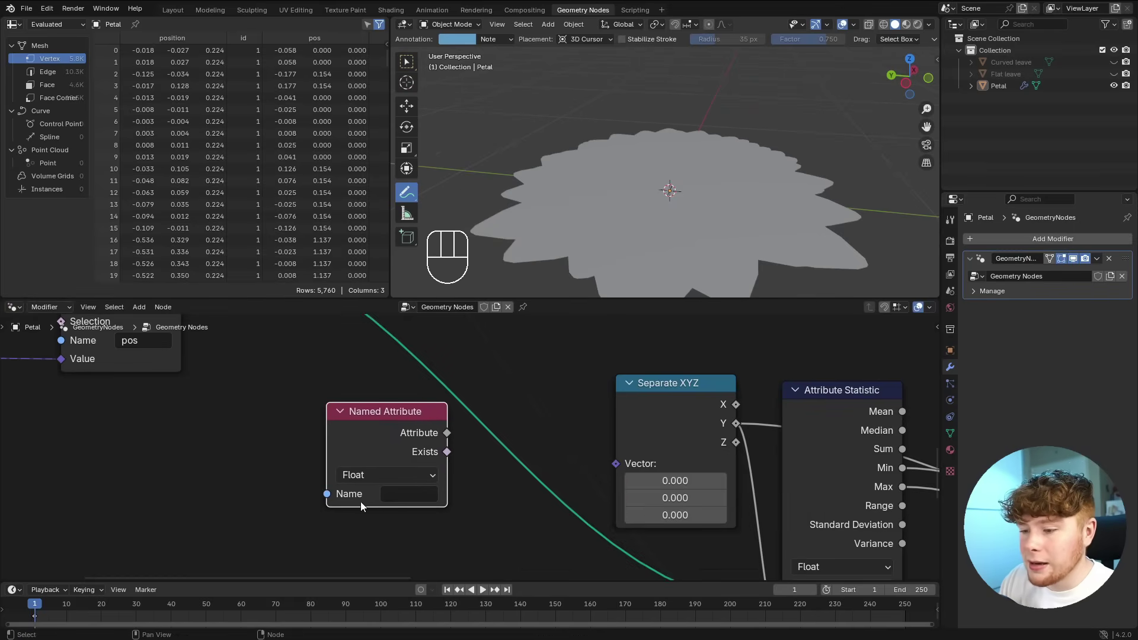
- Set the Named Attribute to Vector with the name "pos" and connect its Attribute output to Separate XYZ
click(396, 494)
click(418, 313)
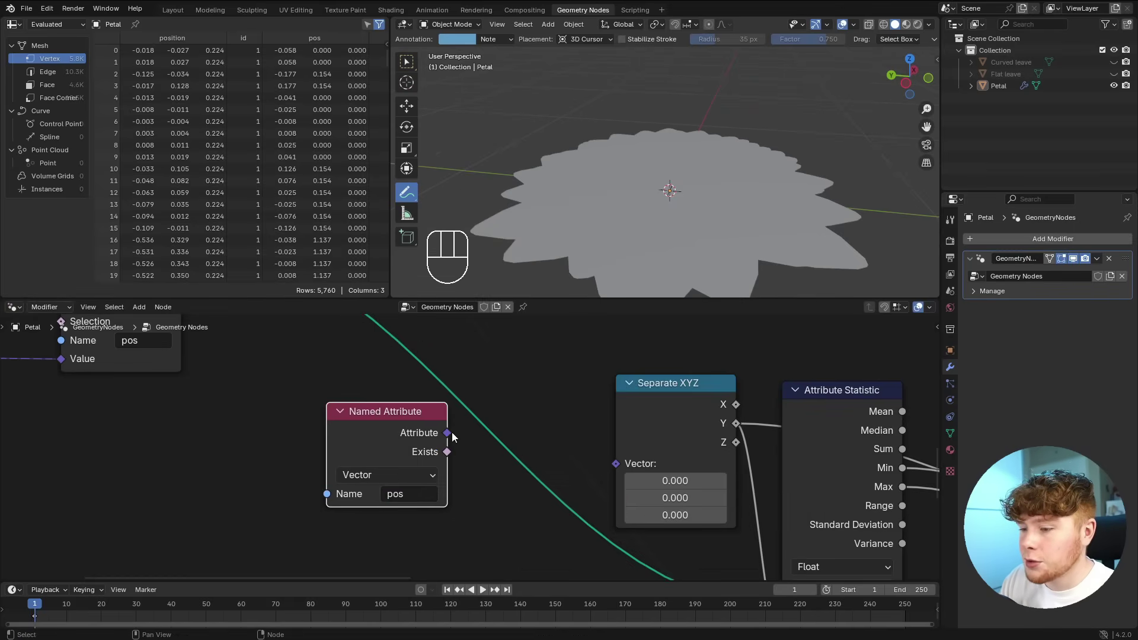
drag(452, 437, 615, 464)
drag(404, 434, 553, 406)
scroll(528, 219, down, 3)
click(566, 369)
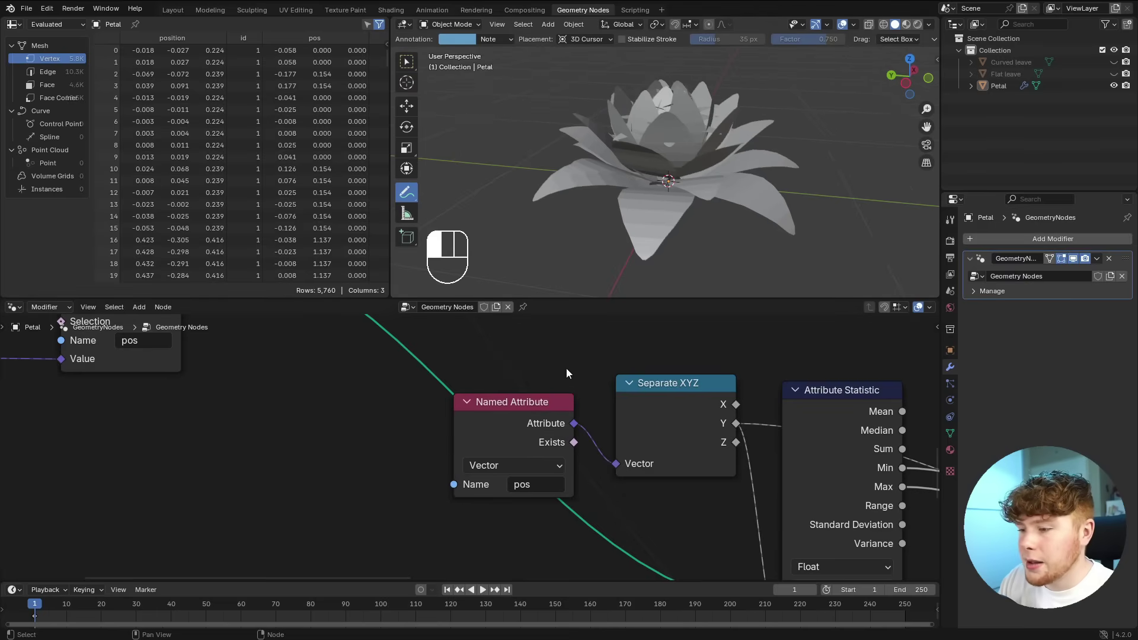
- Rearrange the ID node beside its Map Range and set that Map Range's To Min to 1.210
middle_drag(630, 217, 637, 269)
scroll(686, 159, up, 2)
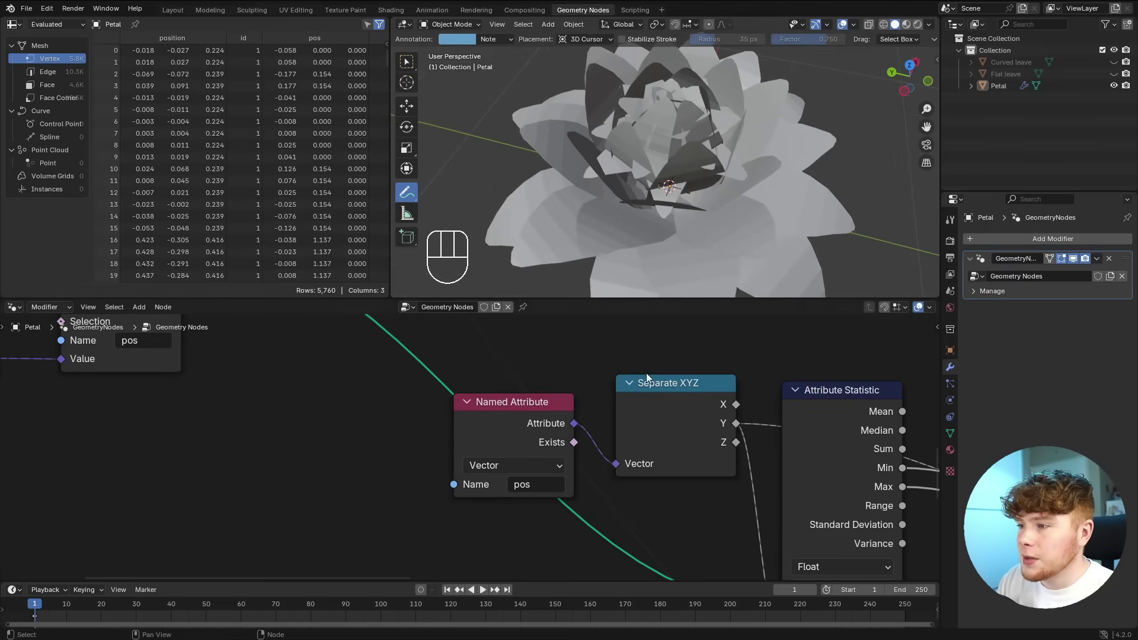
scroll(647, 374, down, 7)
middle_drag(804, 445, 490, 368)
middle_drag(625, 436, 541, 434)
scroll(554, 429, up, 6)
middle_drag(427, 462, 514, 379)
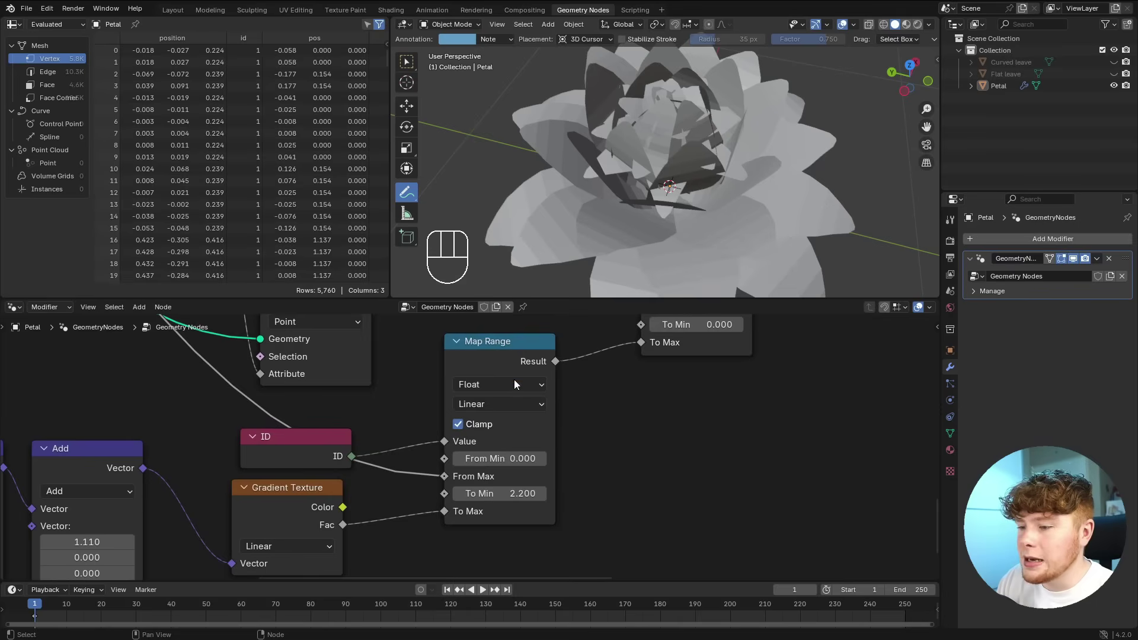
drag(483, 355, 464, 353)
drag(294, 462, 300, 430)
scroll(484, 497, up, 1)
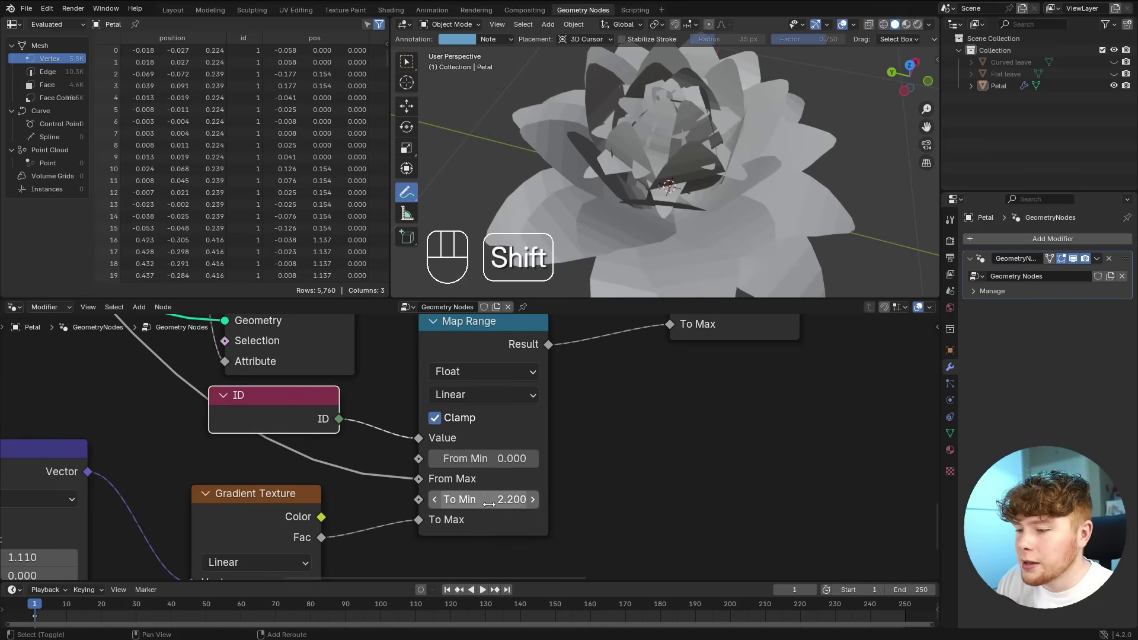
shift+drag(489, 504, 430, 503)
scroll(593, 237, down, 3)
middle_drag(593, 237, 593, 172)
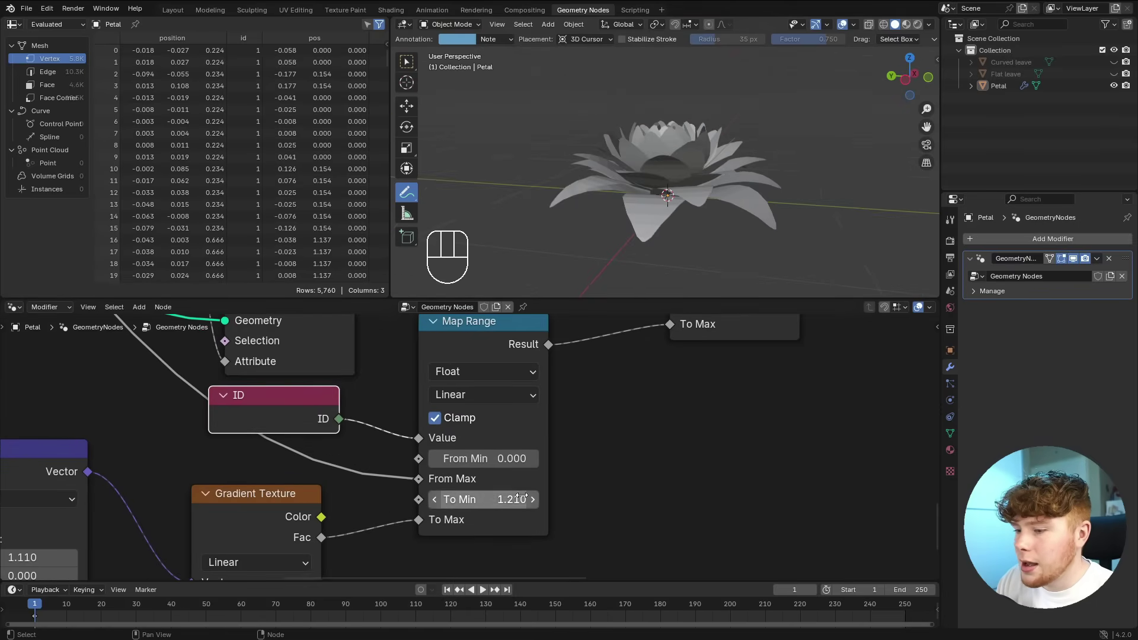
- Set the X offset of the Add node before the Gradient Texture to 2.560 and check the petals' shape
shift+middle_drag(394, 530, 746, 464)
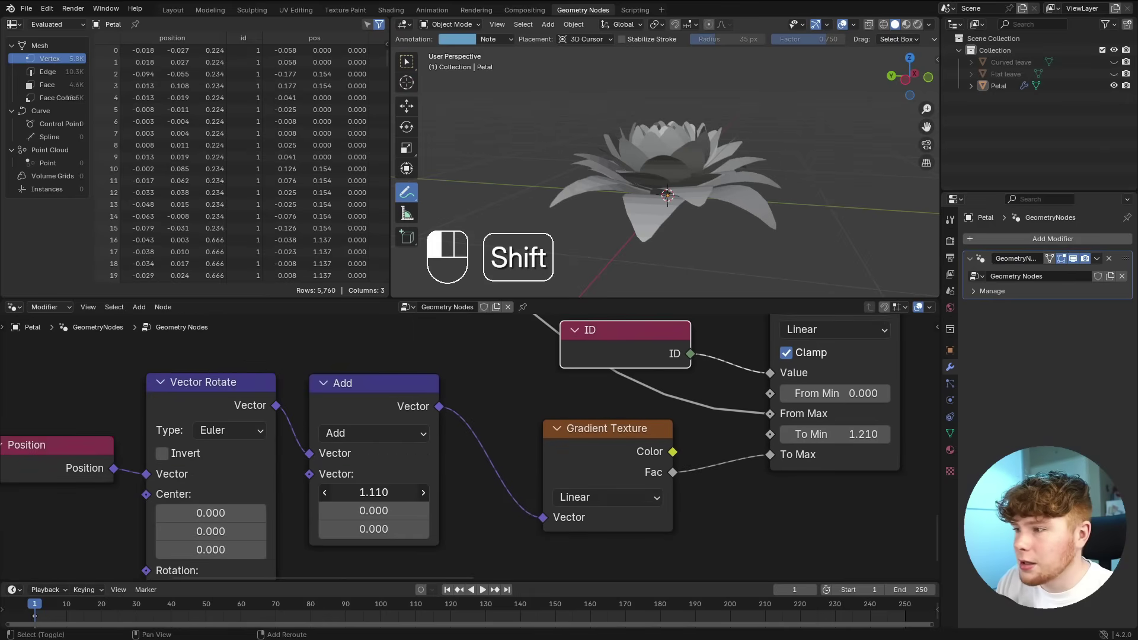
mouse_move(374, 492)
shift+mouse_down()
mouse_move(454, 493)
mouse_move(374, 492)
shift+mouse_up()
middle_drag(536, 144, 555, 178)
scroll(555, 177, up, 4)
shift+drag(352, 493, 438, 492)
middle_drag(652, 189, 676, 207)
scroll(676, 207, up, 2)
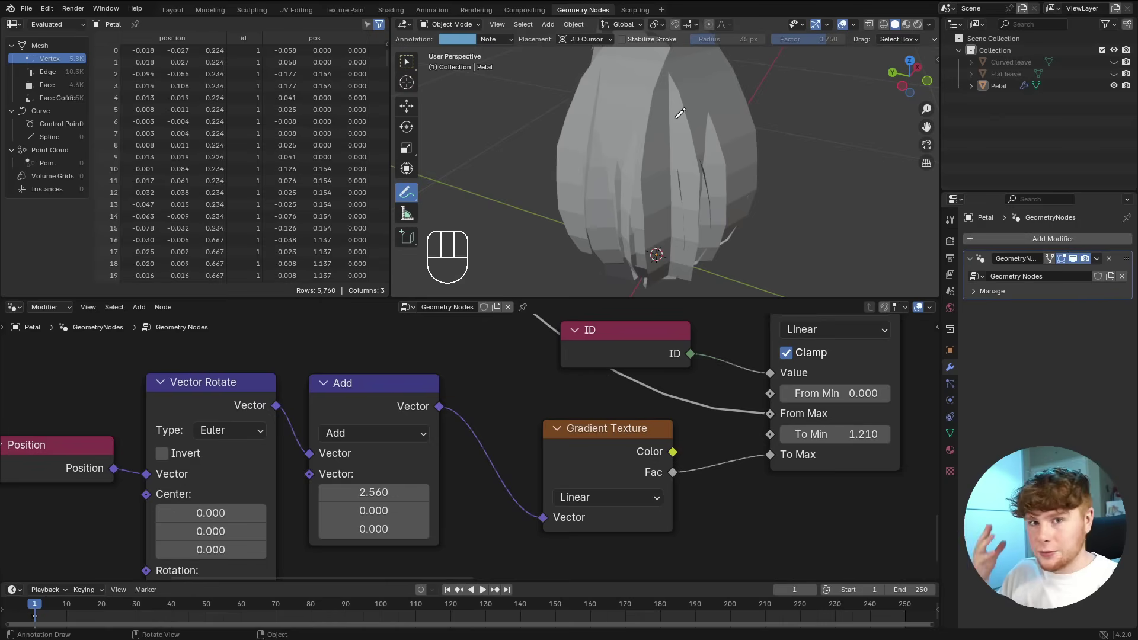
- Duplicate the Multiply Matrices node and insert the copy between the original and the Transform Point node
scroll(642, 383, down, 5)
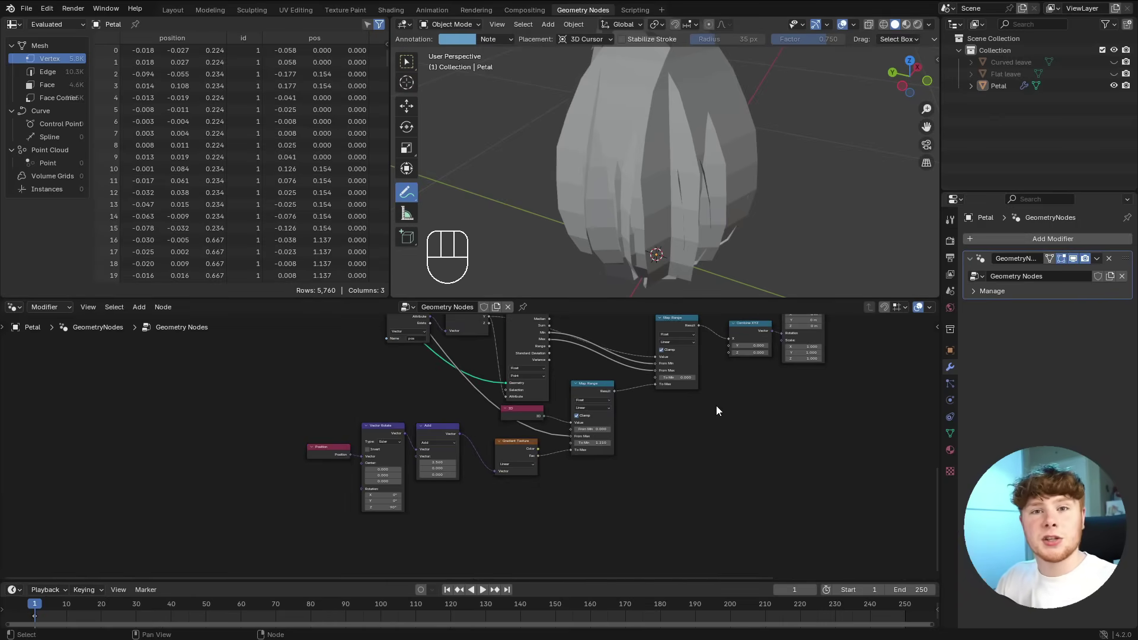
key(KP_Decimal)
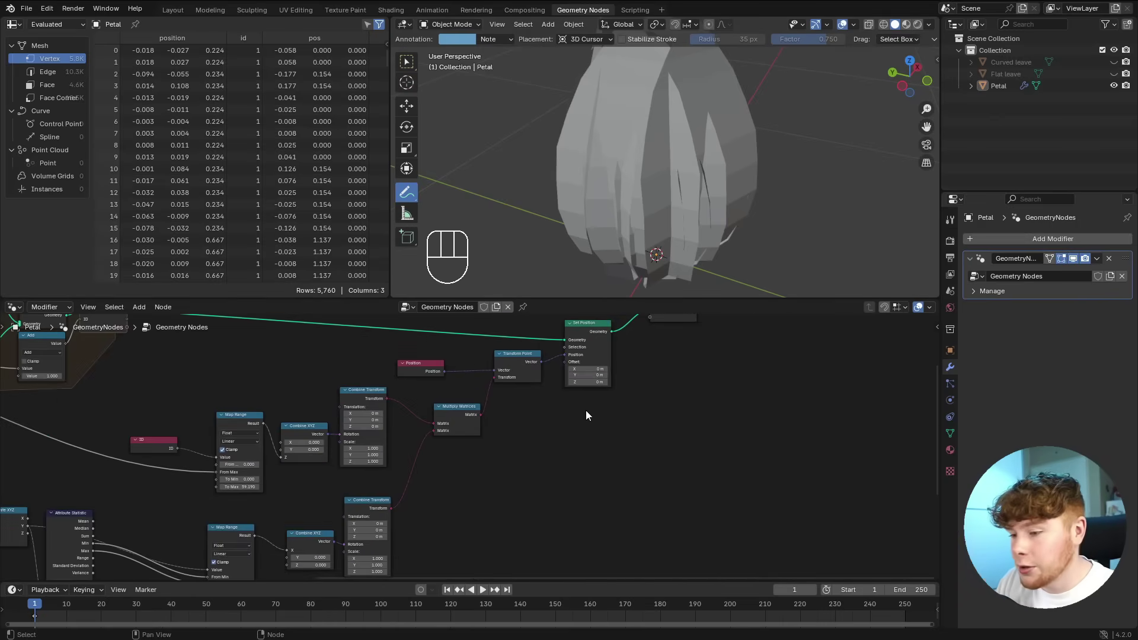
scroll(593, 427, up, 4)
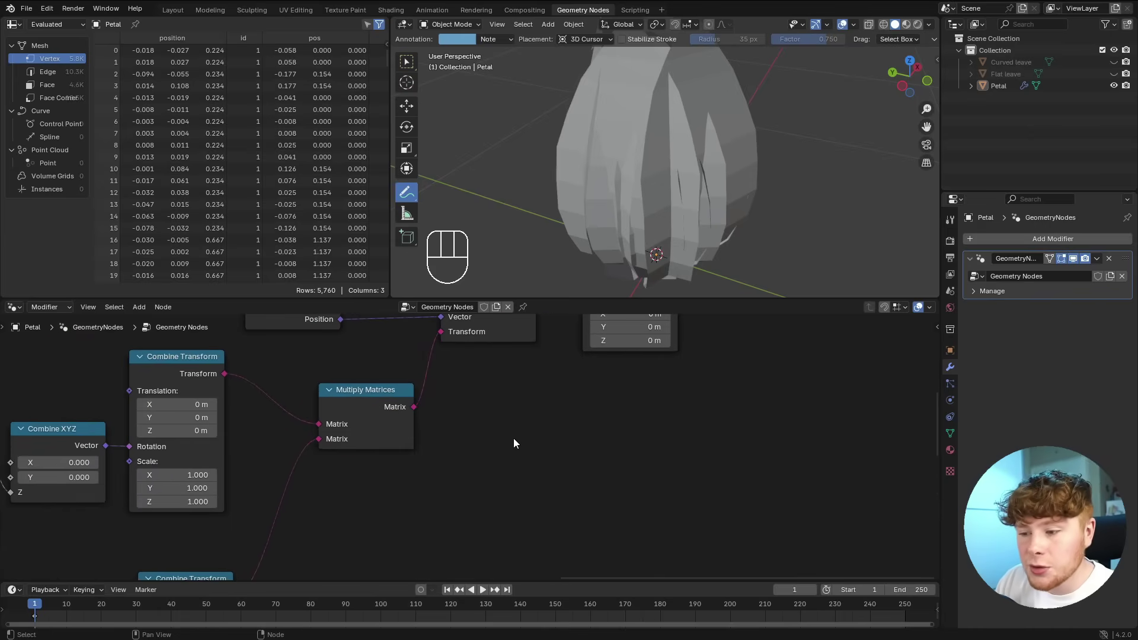
drag(370, 415, 319, 385)
key(shift+d)
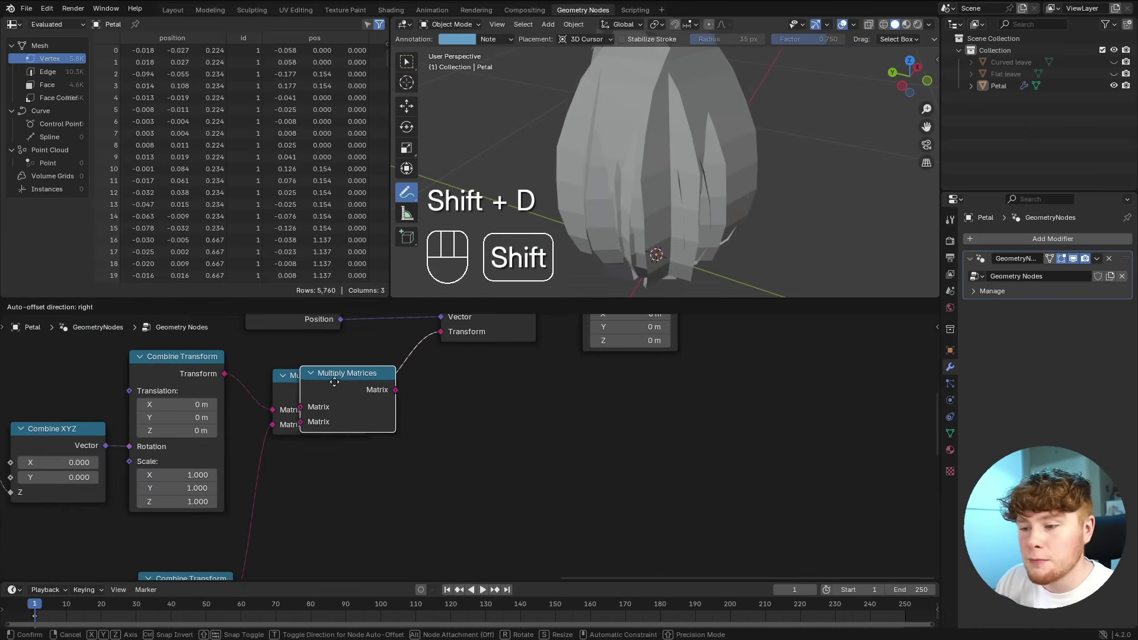
click(426, 364)
scroll(557, 364, down, 4)
middle_drag(563, 358, 456, 460)
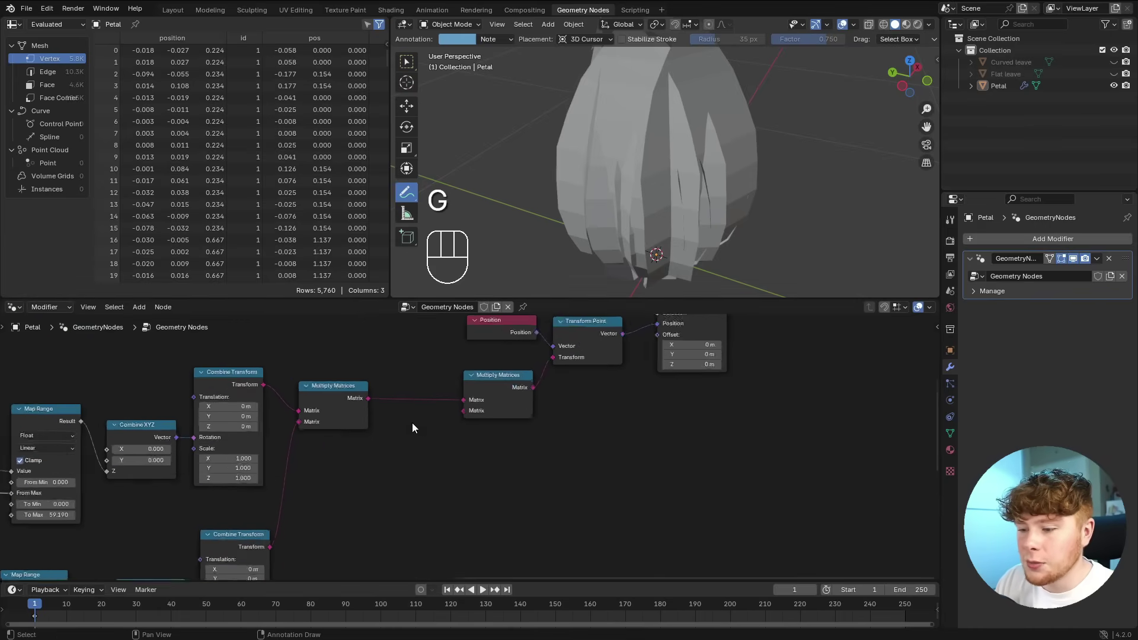
- Add a Combine Transform node and connect its Transform output to the second Matrix input of the new Multiply Matrices node
scroll(424, 425, up, 3)
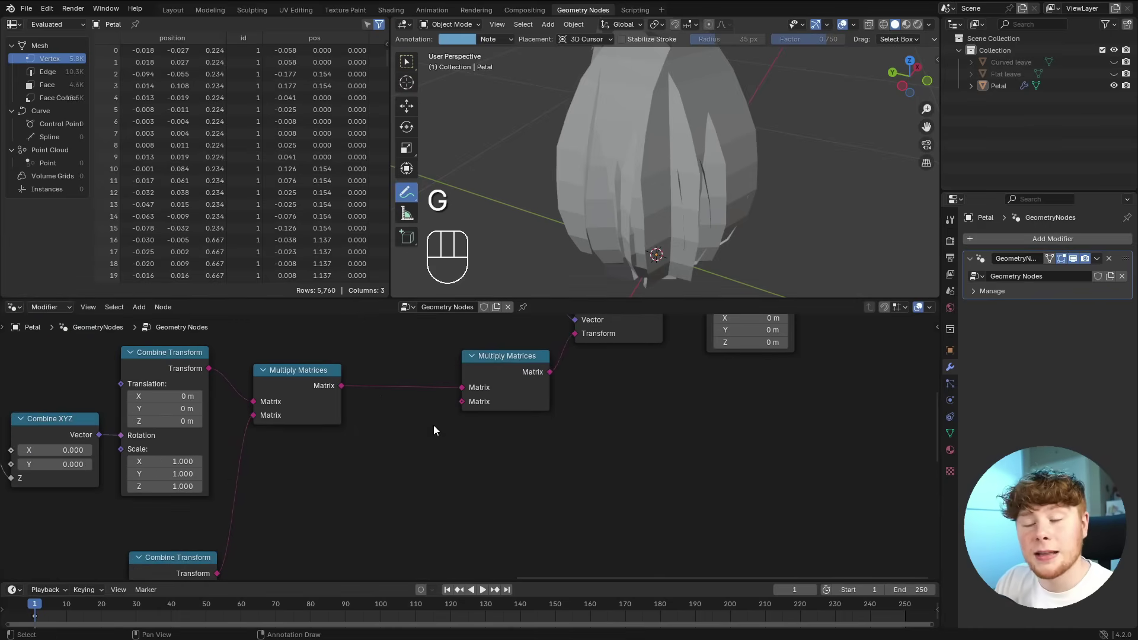
scroll(437, 457, down, 3)
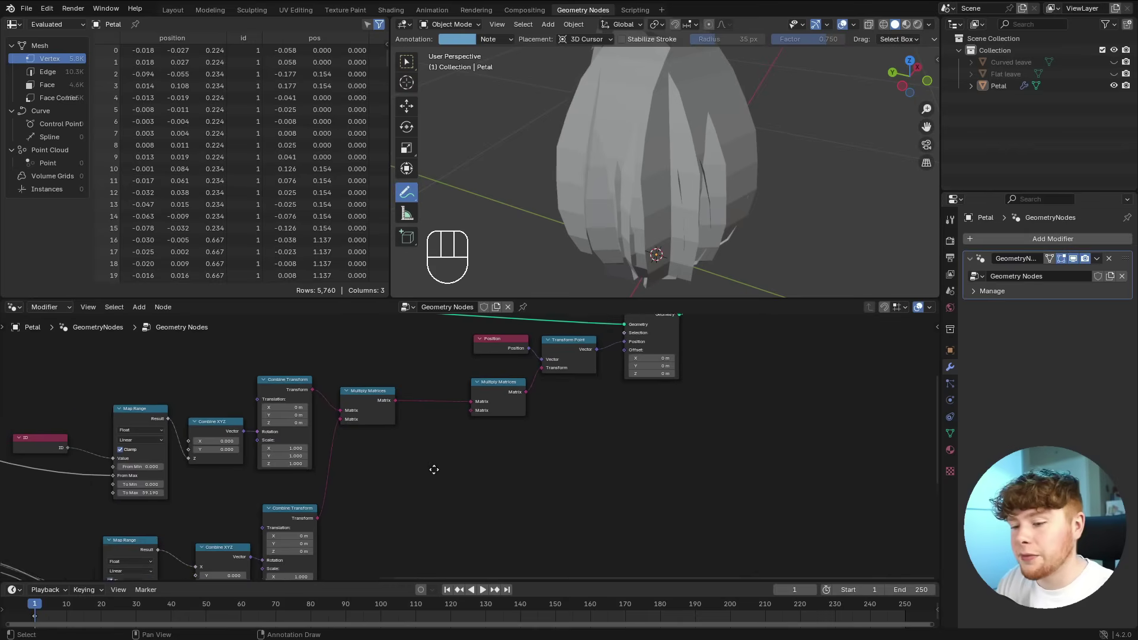
scroll(472, 409, up, 2)
key(shift+a)
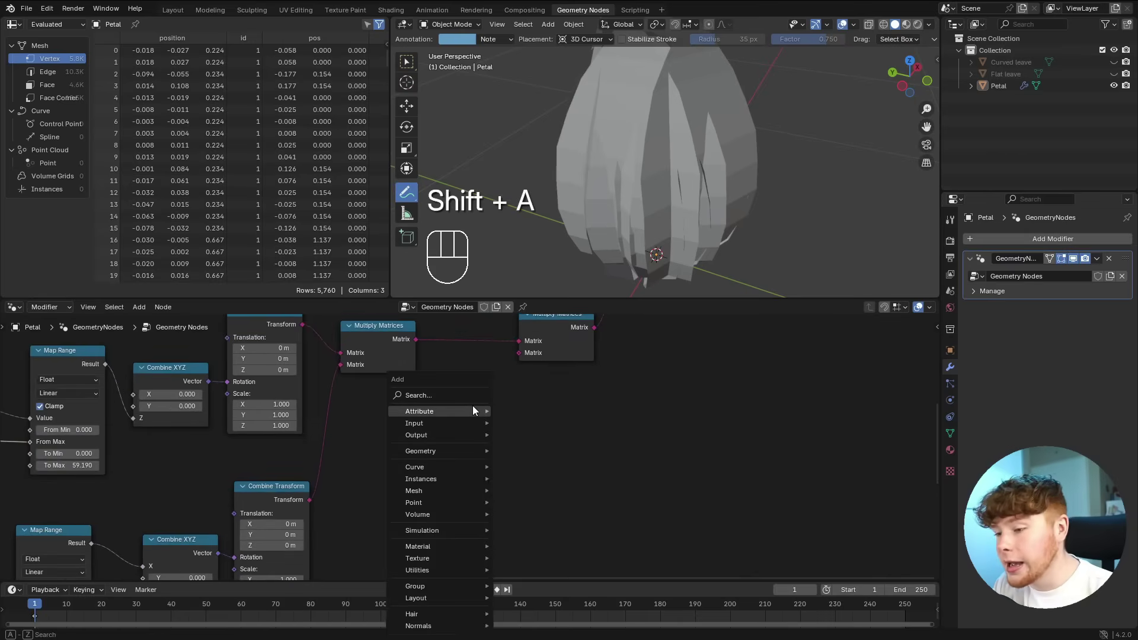
text(com tr)
key(Return)
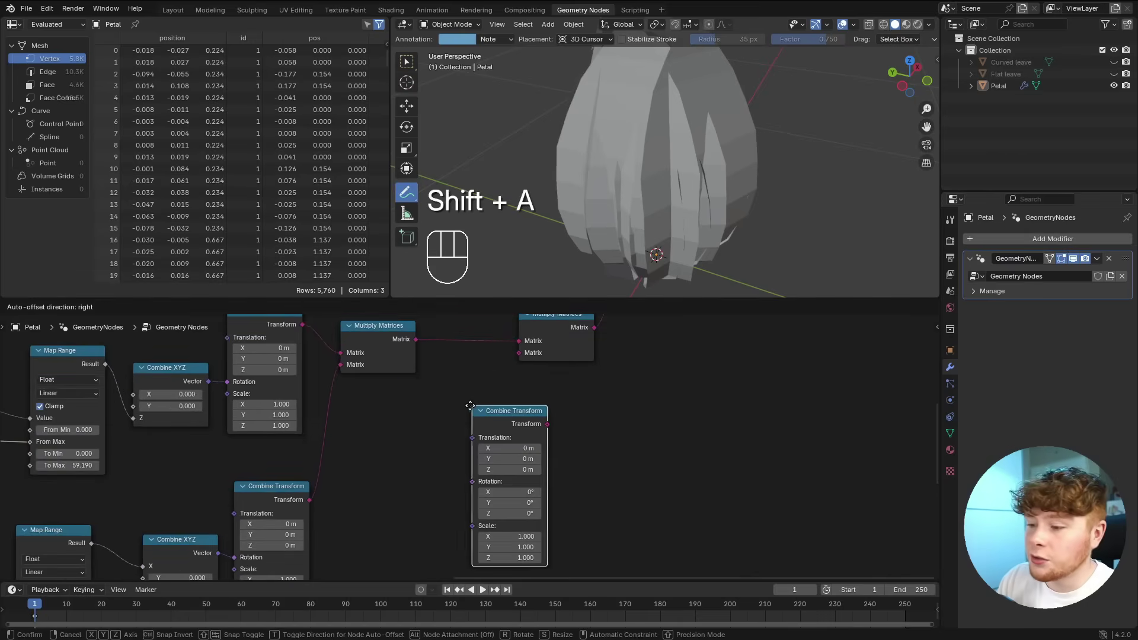
click(374, 388)
drag(445, 402, 513, 356)
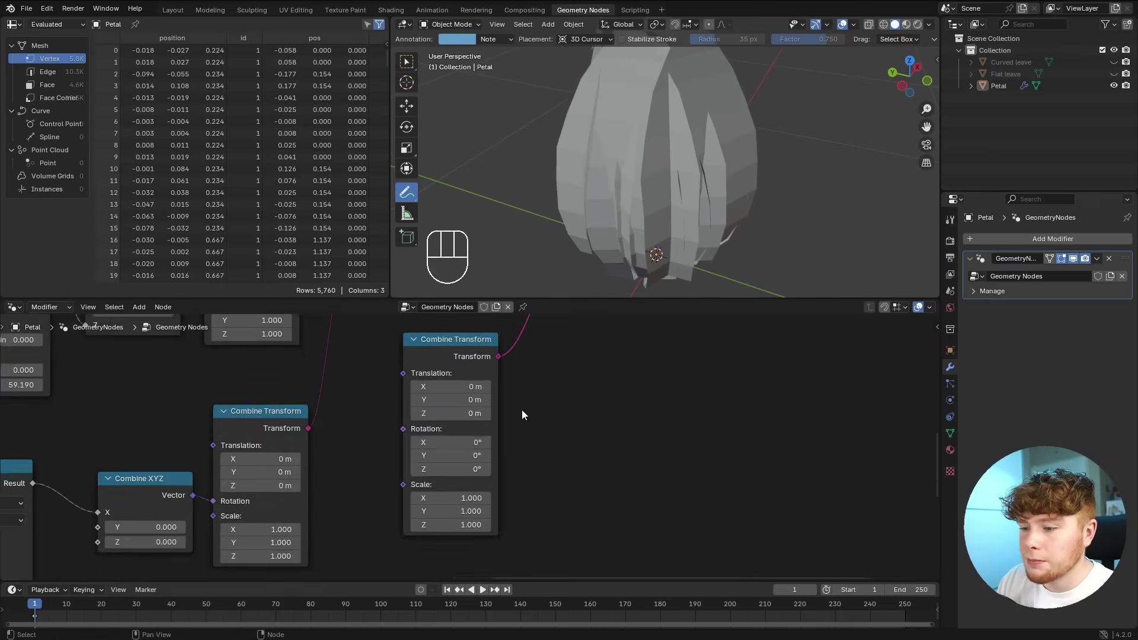
scroll(521, 410, up, 2)
mouse_move(454, 454)
mouse_down()
mouse_move(483, 454)
mouse_move(468, 454)
mouse_up()
right_click(468, 454)
- Move the new Combine Transform node down into the free space below the other transform nodes
scroll(502, 396, down, 3)
middle_drag(502, 391, 417, 390)
scroll(499, 350, down, 2)
drag(417, 389, 389, 528)
middle_drag(389, 527, 495, 394)
scroll(422, 446, up, 3)
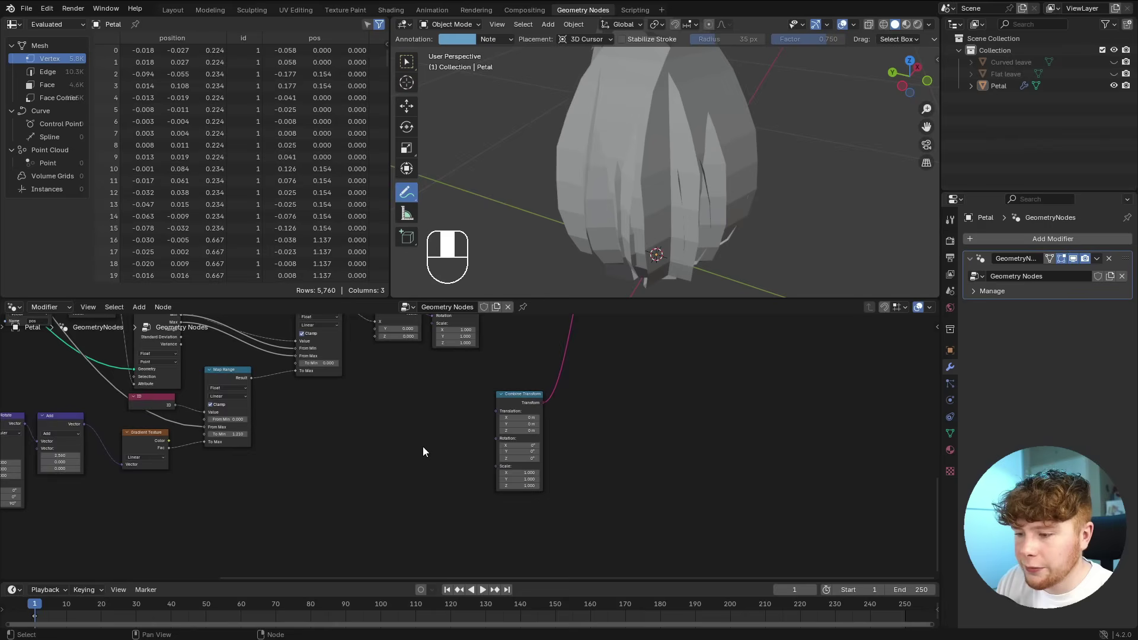
- Add a Combine XYZ node and connect its Vector output to the new Combine Transform's Rotation input
key(shift+a)
mouse_move(456, 422)
text(comb)
key(Return)
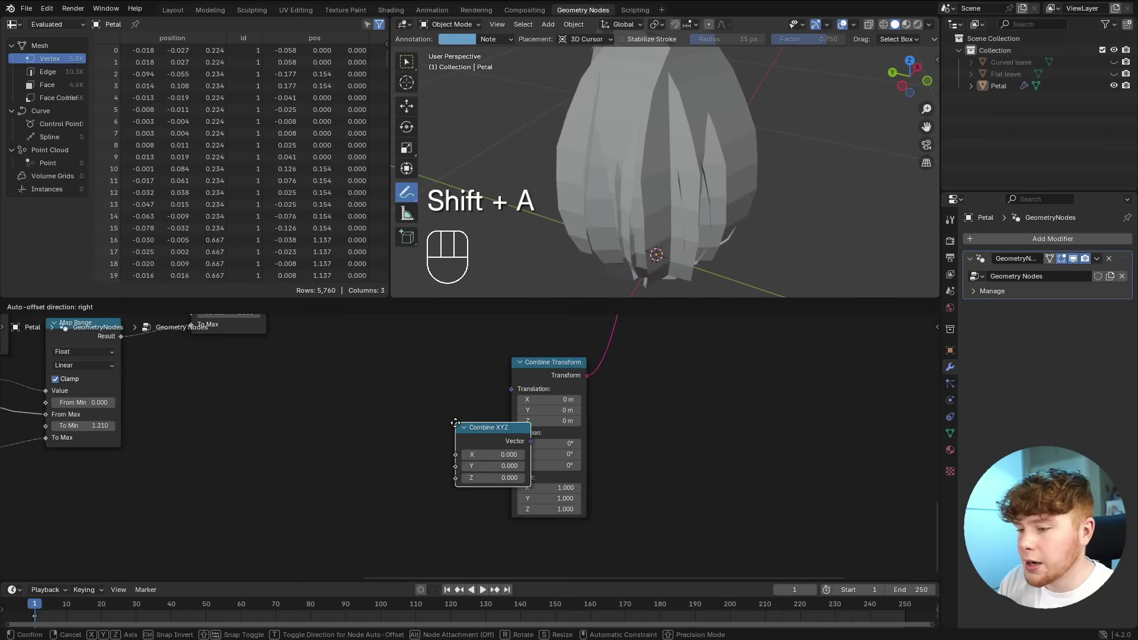
click(413, 414)
scroll(471, 445, up, 2)
drag(499, 426, 531, 426)
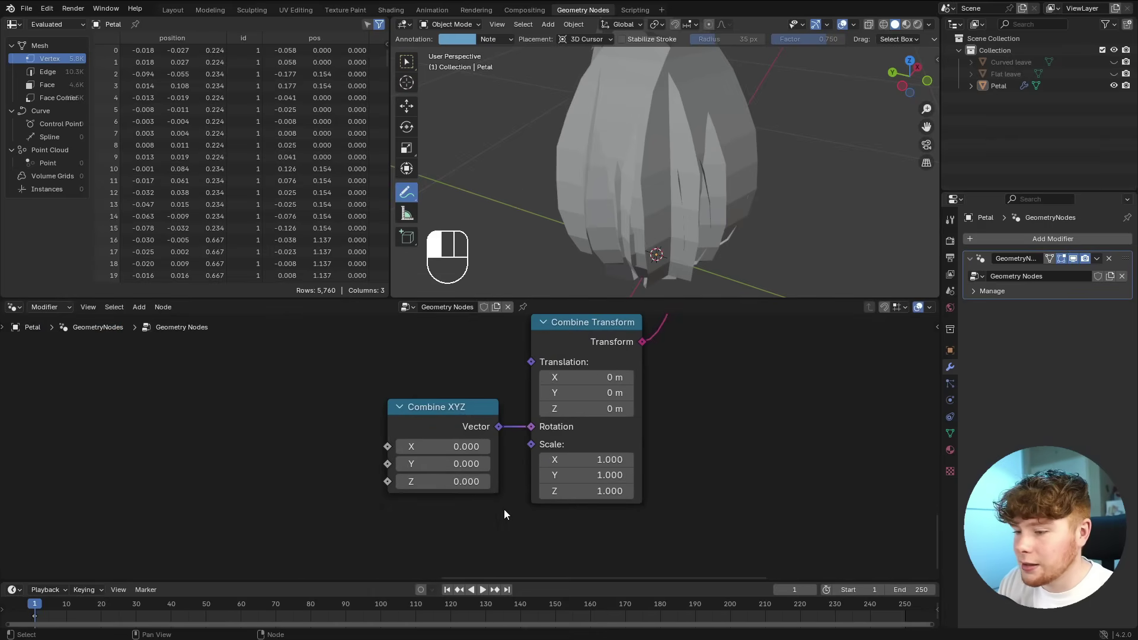
scroll(472, 449, up, 2)
mouse_move(433, 470)
mouse_down()
mouse_move(497, 470)
mouse_move(433, 470)
mouse_up()
right_click(432, 470)
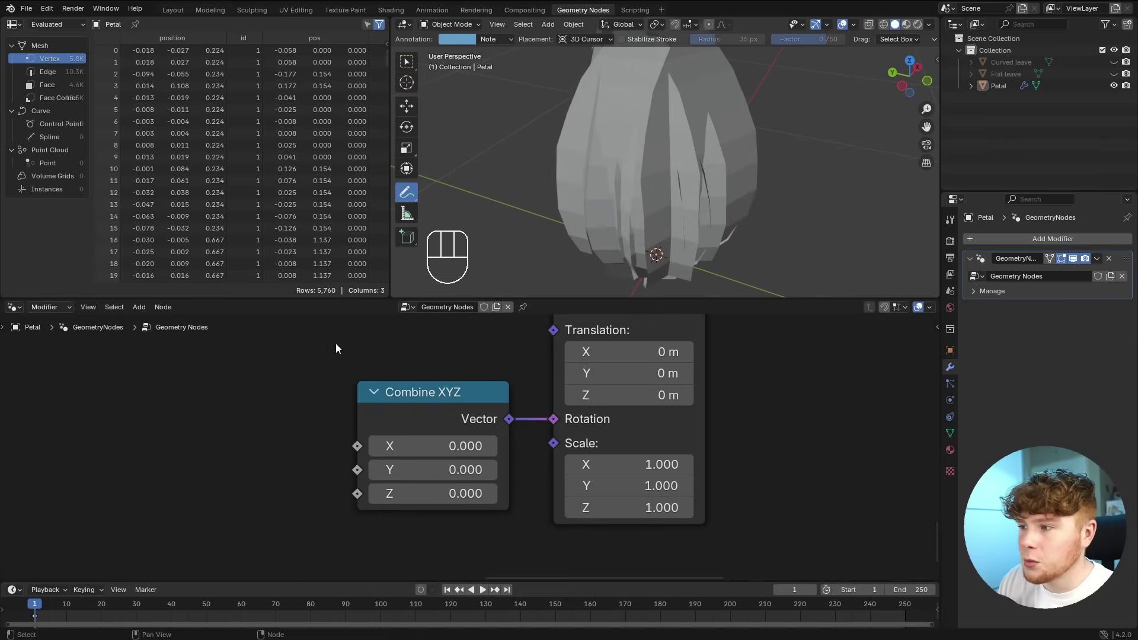
- Reroute the new Combine Transform's link from the second Multiply Matrices node directly into Transform Point's Transform input
scroll(332, 344, down, 5)
middle_drag(285, 329, 433, 397)
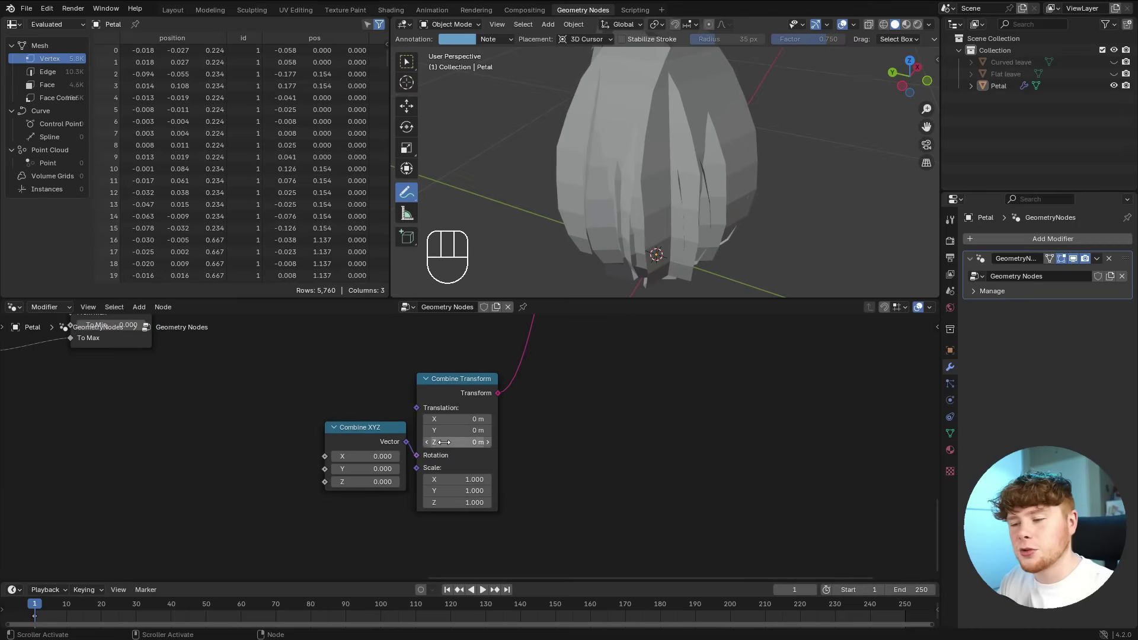
scroll(504, 377, down, 5)
middle_drag(512, 365, 466, 525)
scroll(517, 430, up, 2)
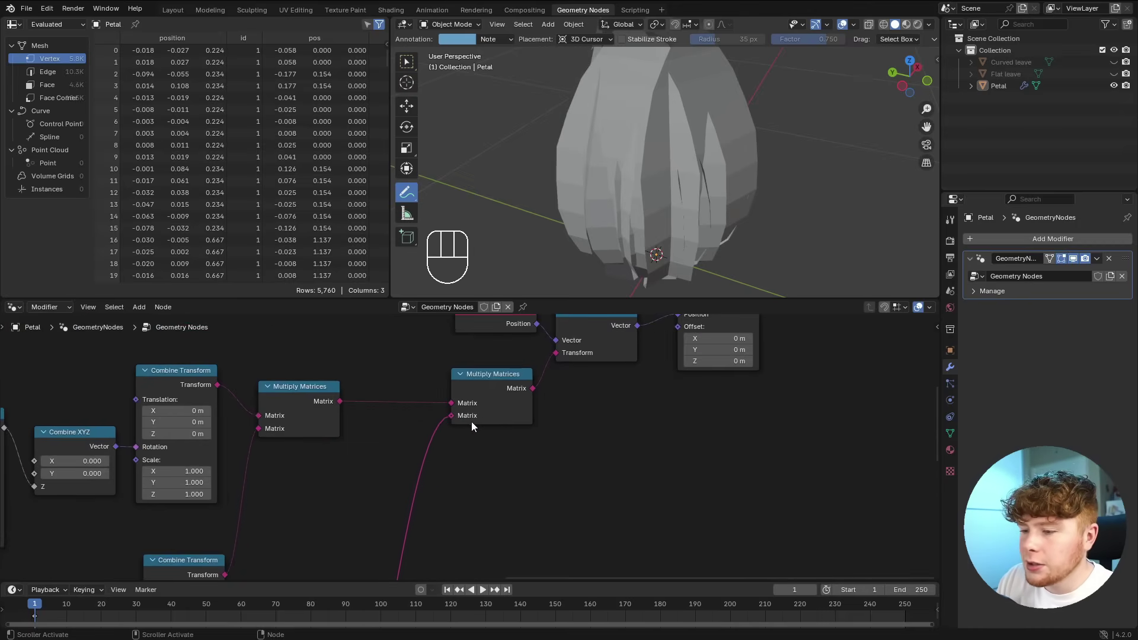
middle_drag(471, 422, 426, 447)
drag(428, 447, 536, 385)
- Set the Integer node that controls the petal count to 1
middle_drag(599, 223, 751, 165)
scroll(188, 421, down, 8)
middle_drag(187, 420, 480, 449)
middle_drag(151, 466, 376, 459)
scroll(365, 413, up, 10)
key(Return)
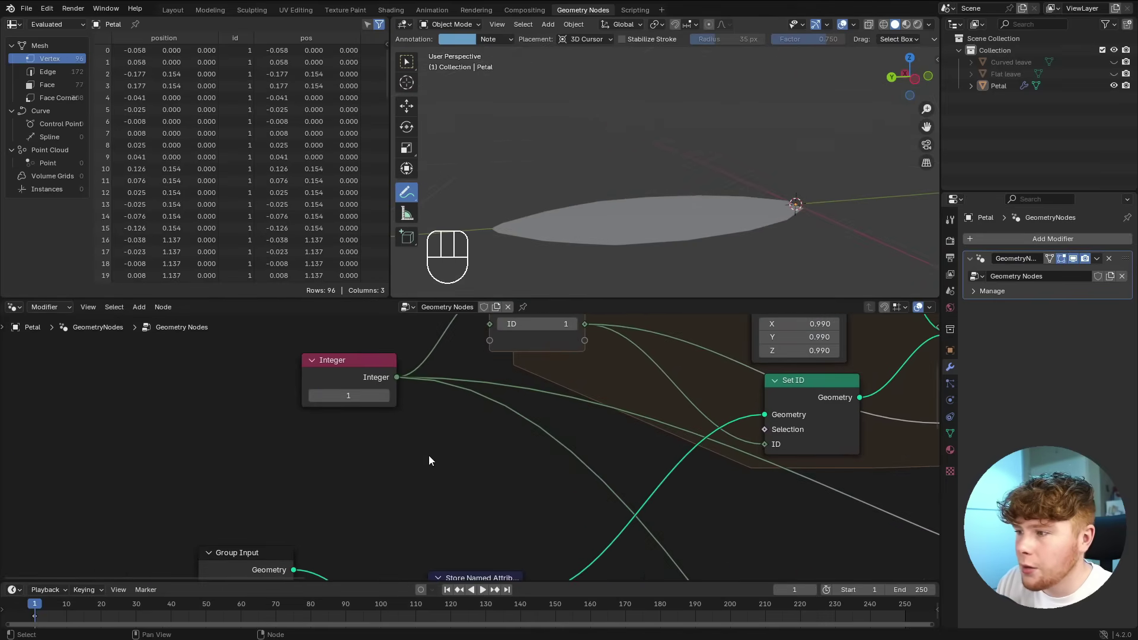
- Sketch a curved annotation over the flat petal to illustrate its sideways curl, and erase it again
middle_drag(868, 193, 824, 145)
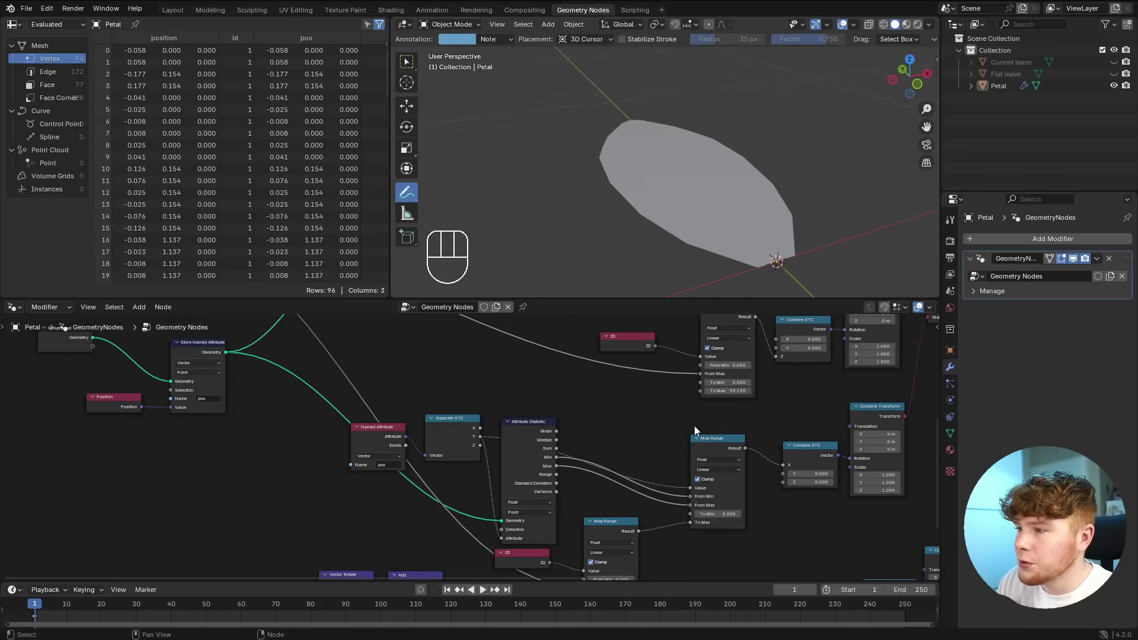
middle_drag(711, 172, 608, 149)
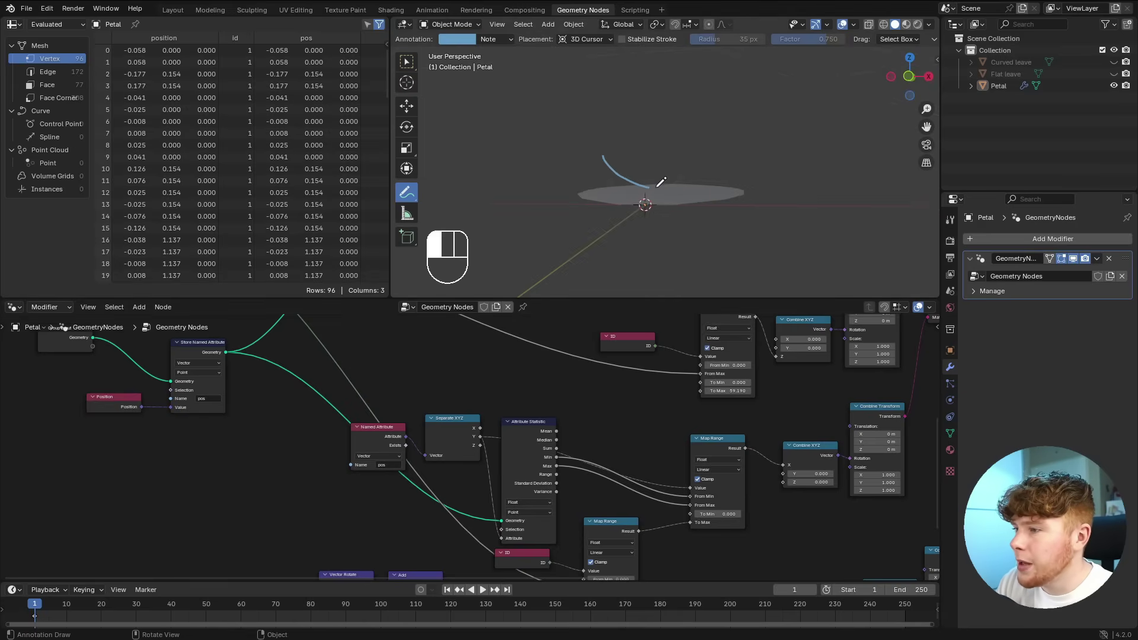
ctrl+drag(735, 129, 660, 196)
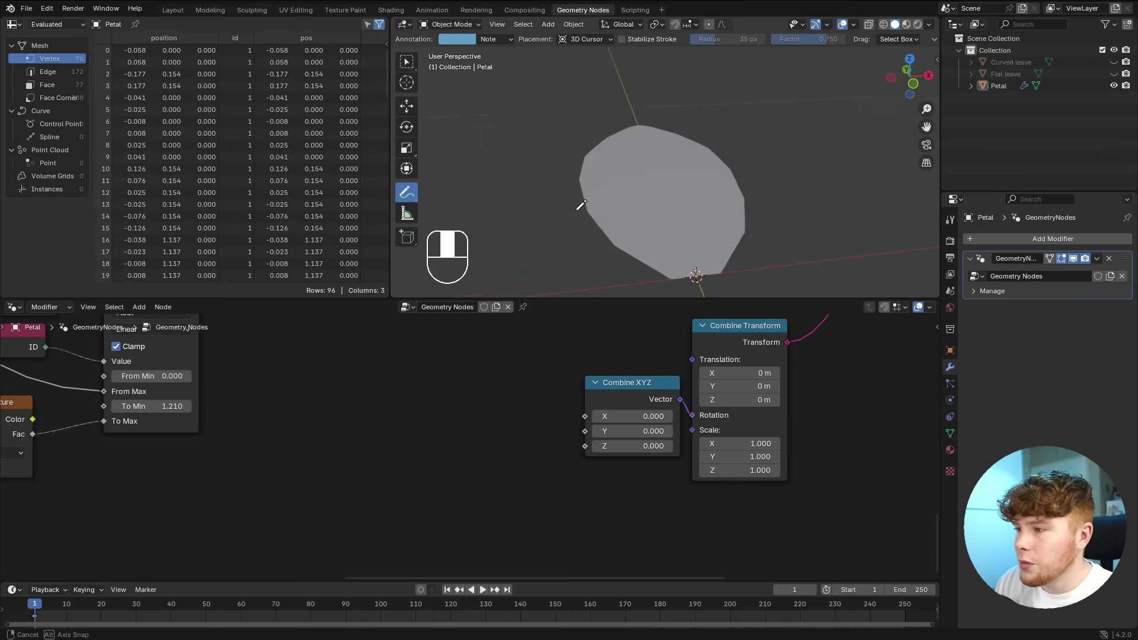
mouse_move(579, 208)
middle_down()
mouse_move(592, 219)
mouse_move(591, 173)
middle_up()
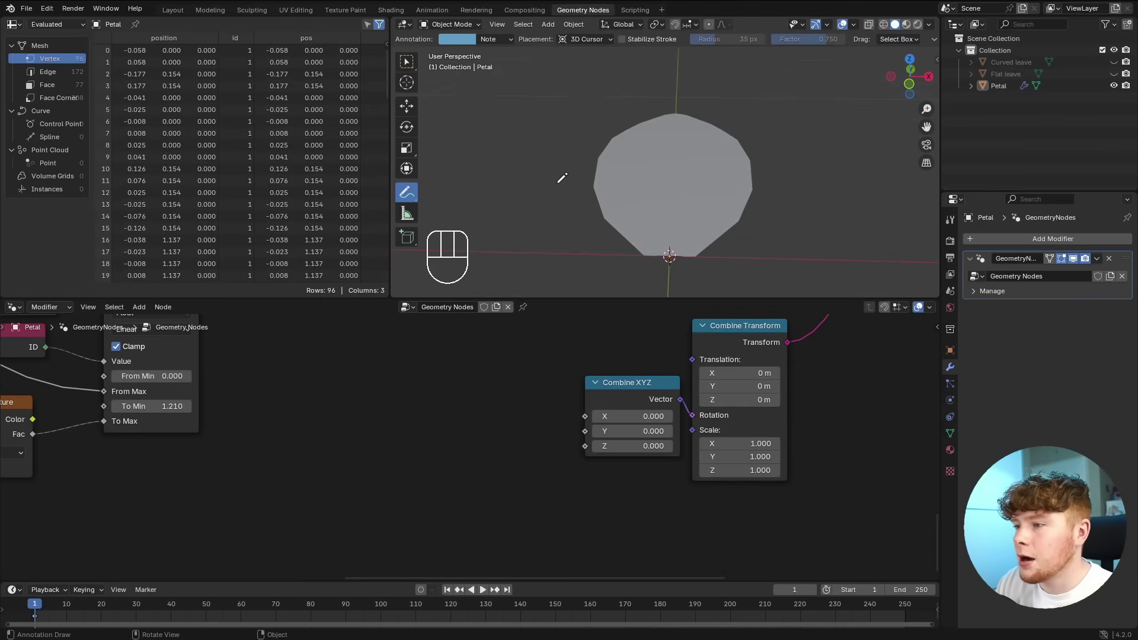
- Add a Position node and a Separate XYZ node before the new Combine XYZ, and connect Position to the Separate XYZ's Vector input
key(shift+a)
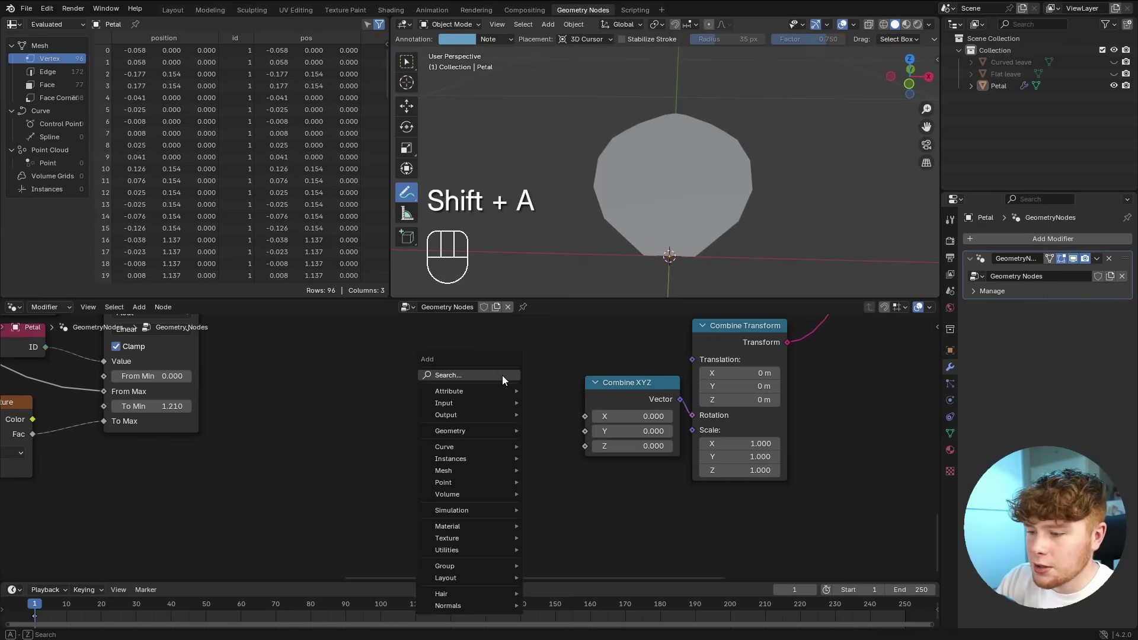
text(pos)
key(Return)
click(235, 392)
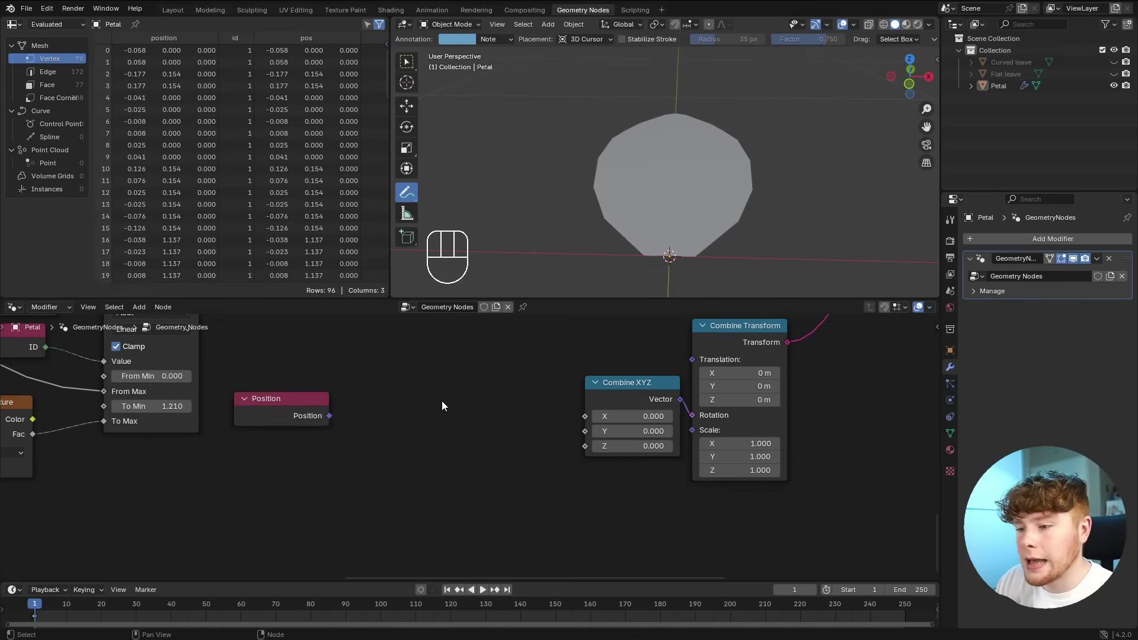
key(shift+a)
text(sep)
key(Return)
click(397, 369)
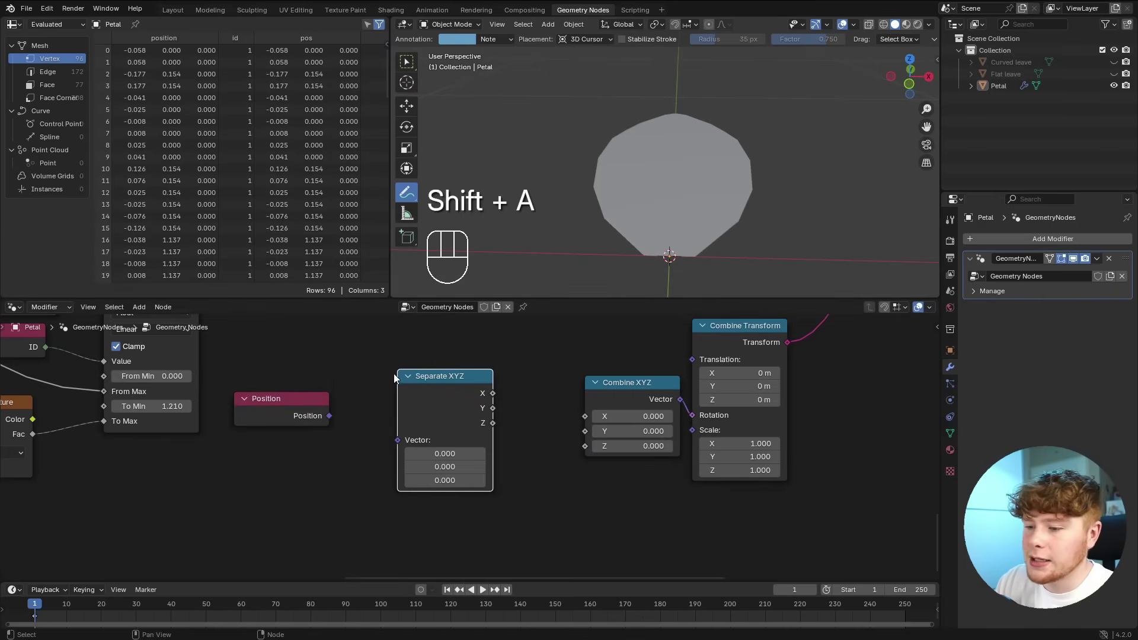
drag(329, 416, 398, 440)
drag(427, 425, 413, 428)
click(519, 447)
- Connect the X output of the new Separate XYZ to the Y input of Combine XYZ and check the petal's curl
middle_drag(519, 446, 481, 456)
scroll(482, 456, up, 4)
click(424, 392)
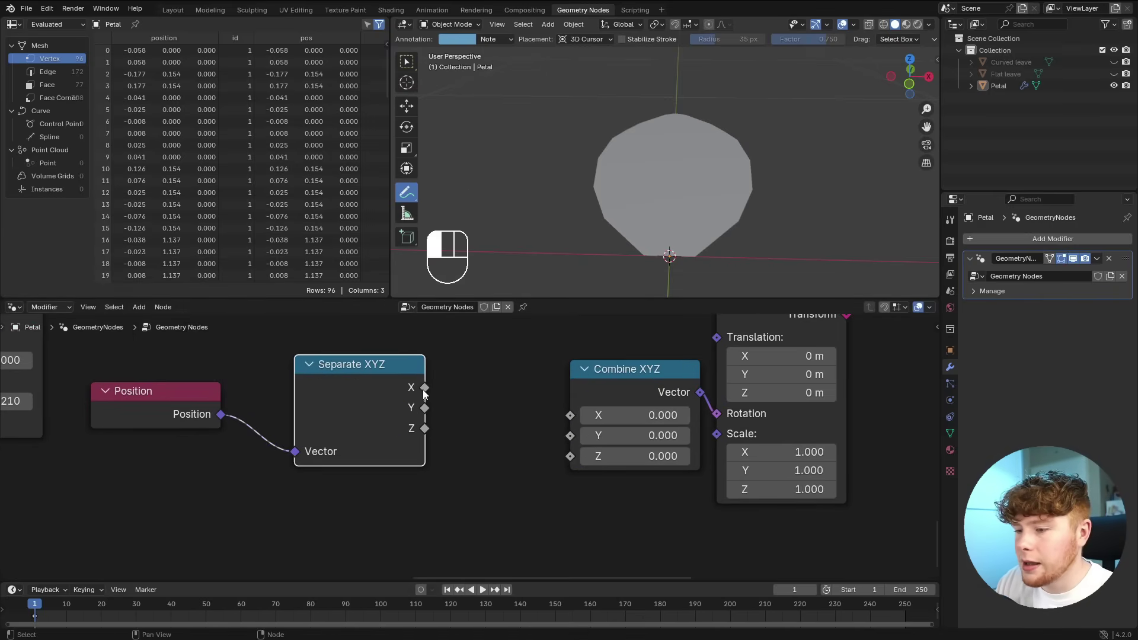
drag(486, 406, 568, 436)
middle_drag(543, 203, 697, 255)
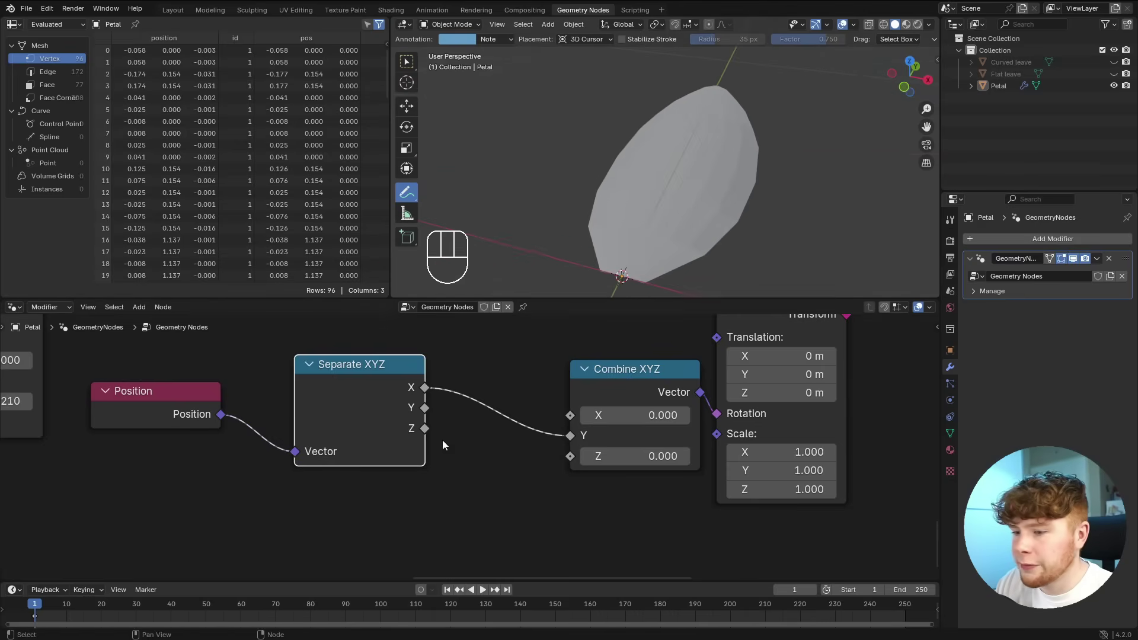
- Move the Separate XYZ node aside and insert a Math Add node on its link to Combine XYZ's Y input
scroll(468, 447, down, 4)
key(g)
key(g)
click(299, 502)
key(shift+a)
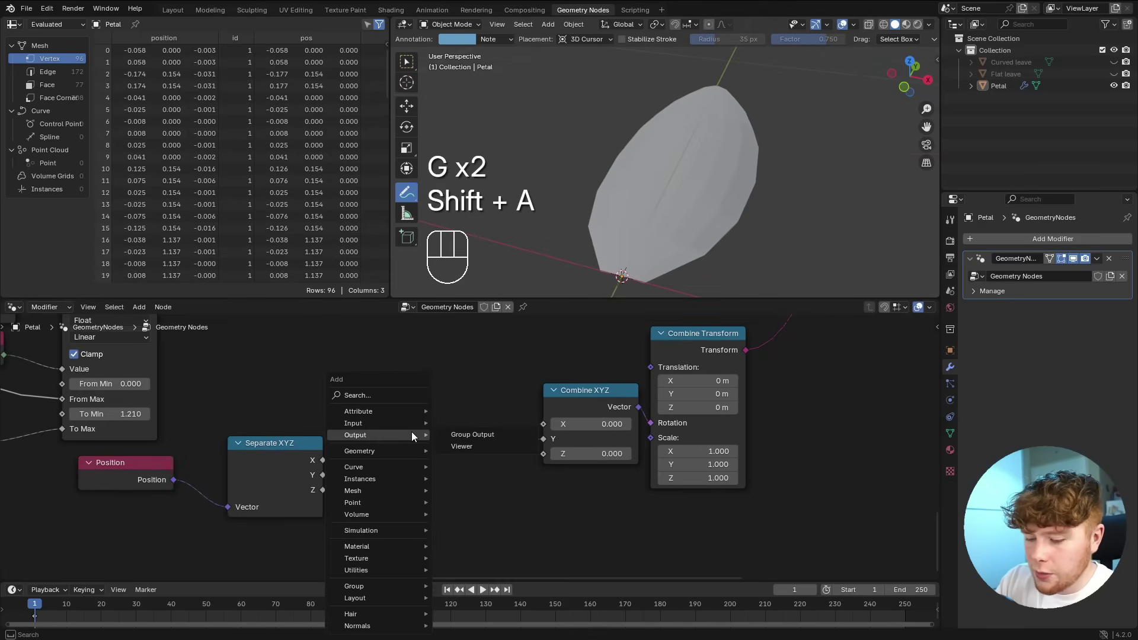
text(add)
key(Return)
click(412, 409)
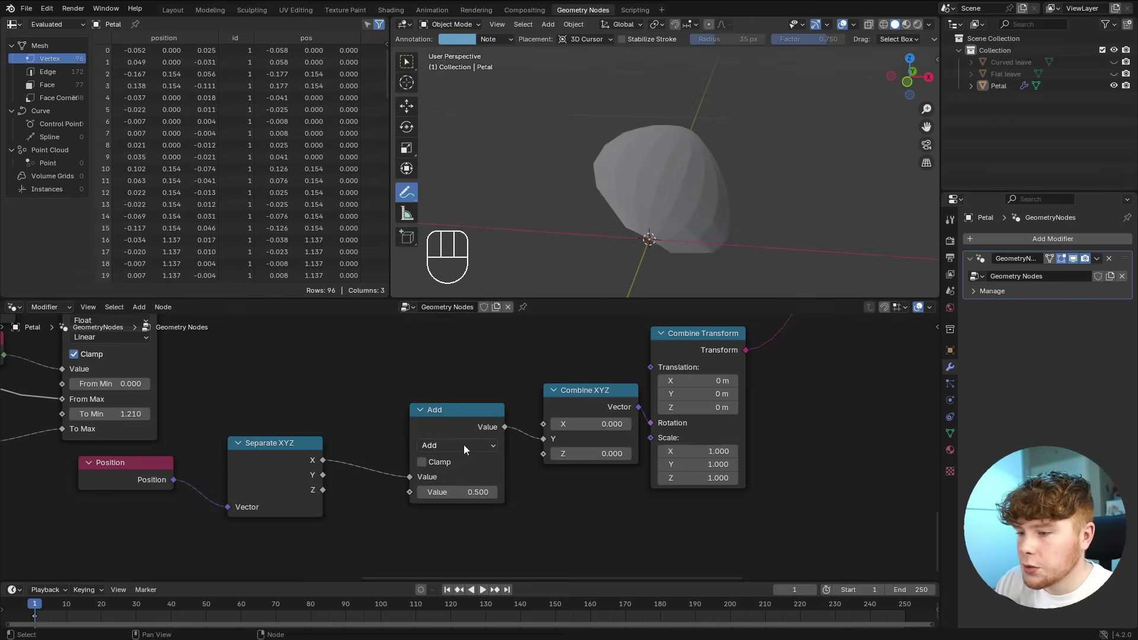
- Change the new Math node's operation to Multiply and set its value to 2.000
click(463, 444)
click(451, 304)
drag(468, 492, 521, 492)
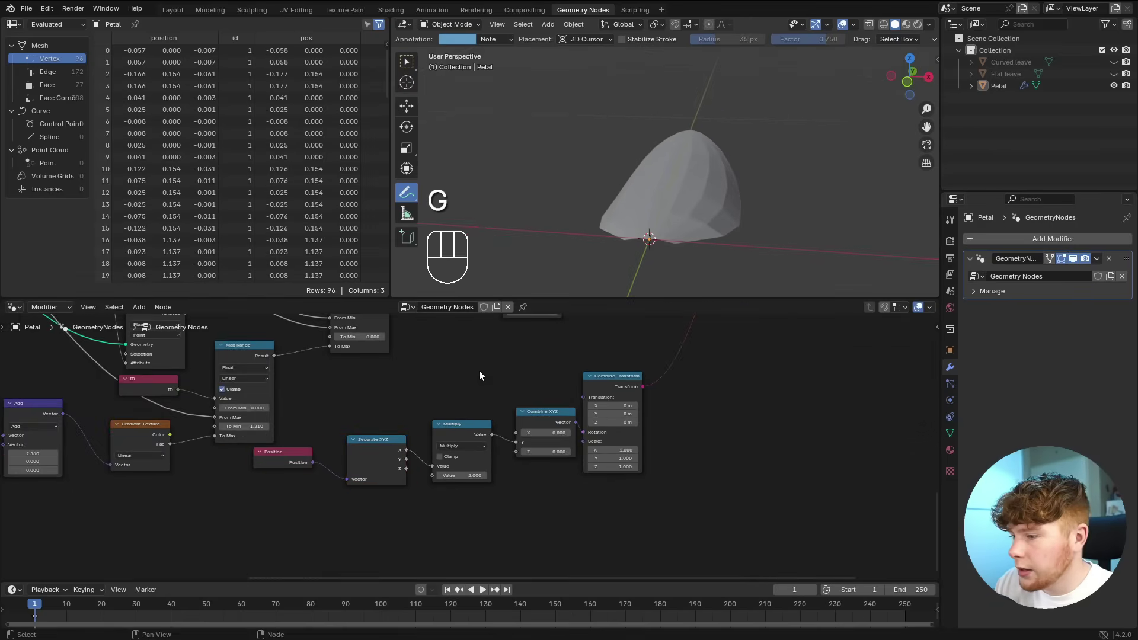
- Reconnect the curl's Combine Transform to the second Multiply Matrices node's lower input, and that node's output to Transform Point
scroll(479, 372, down, 4)
scroll(508, 369, up, 5)
scroll(468, 446, up, 1)
drag(573, 391, 559, 398)
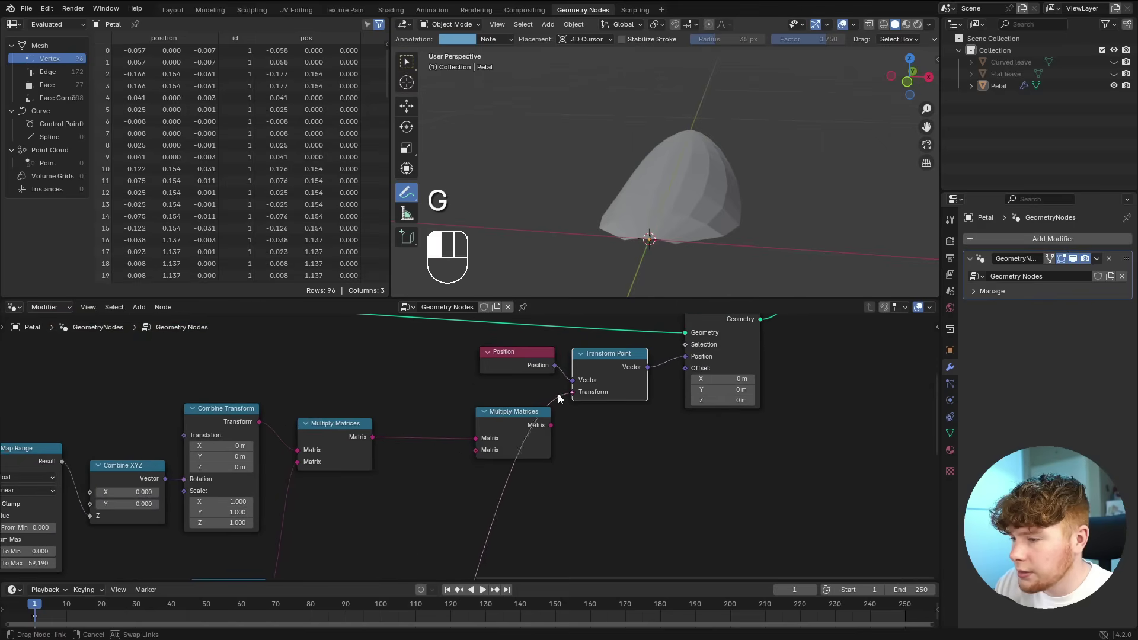
drag(461, 446, 476, 450)
drag(551, 425, 573, 391)
mouse_move(640, 202)
middle_down()
mouse_move(635, 186)
mouse_move(660, 223)
mouse_move(649, 210)
middle_up()
scroll(439, 513, down, 6)
middle_drag(438, 513, 584, 237)
scroll(471, 510, up, 9)
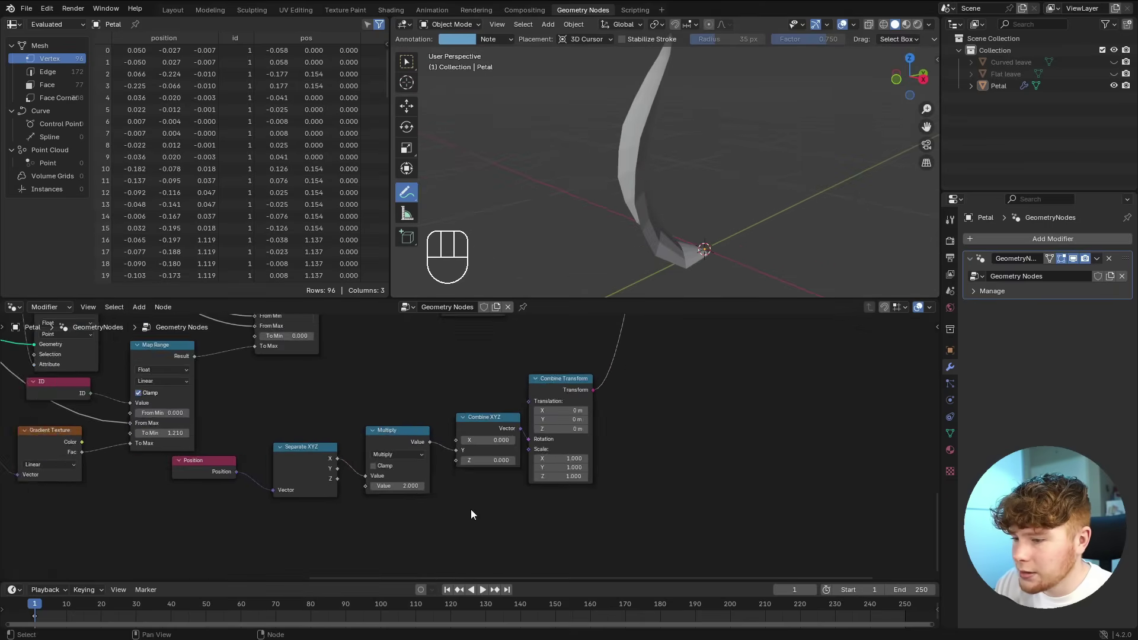
- Set the Multiply value feeding the Y rotation to -1.980 and the Integer node driving the repeat iterations to 60
shift+drag(389, 509, 339, 510)
middle_drag(666, 231, 711, 250)
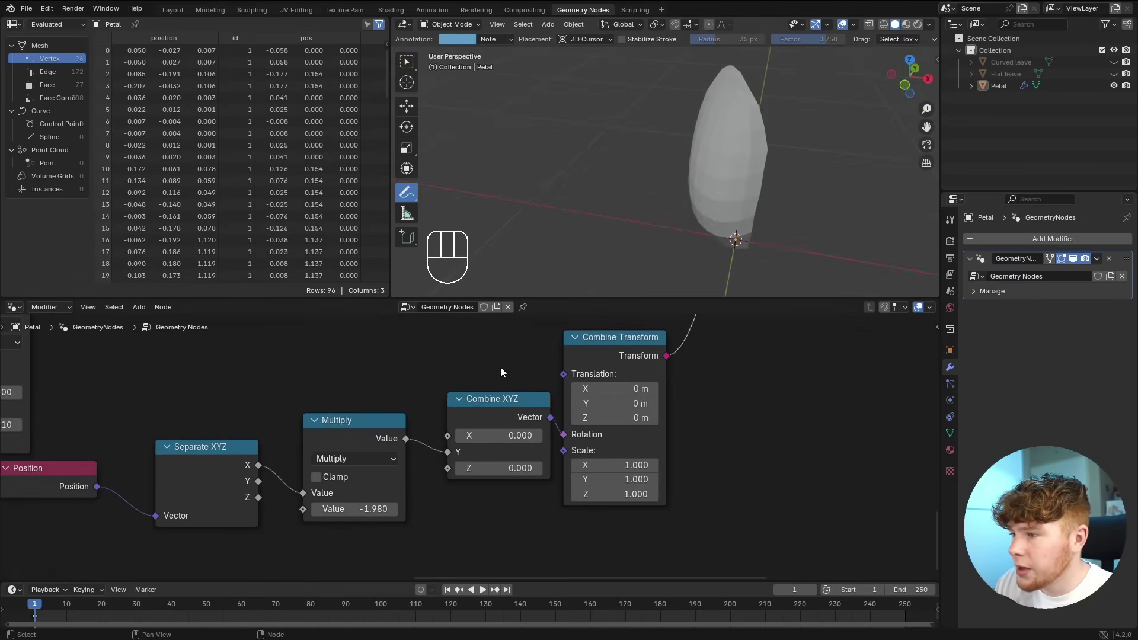
scroll(490, 386, down, 10)
middle_drag(489, 387, 738, 502)
middle_drag(256, 377, 619, 574)
scroll(507, 530, up, 12)
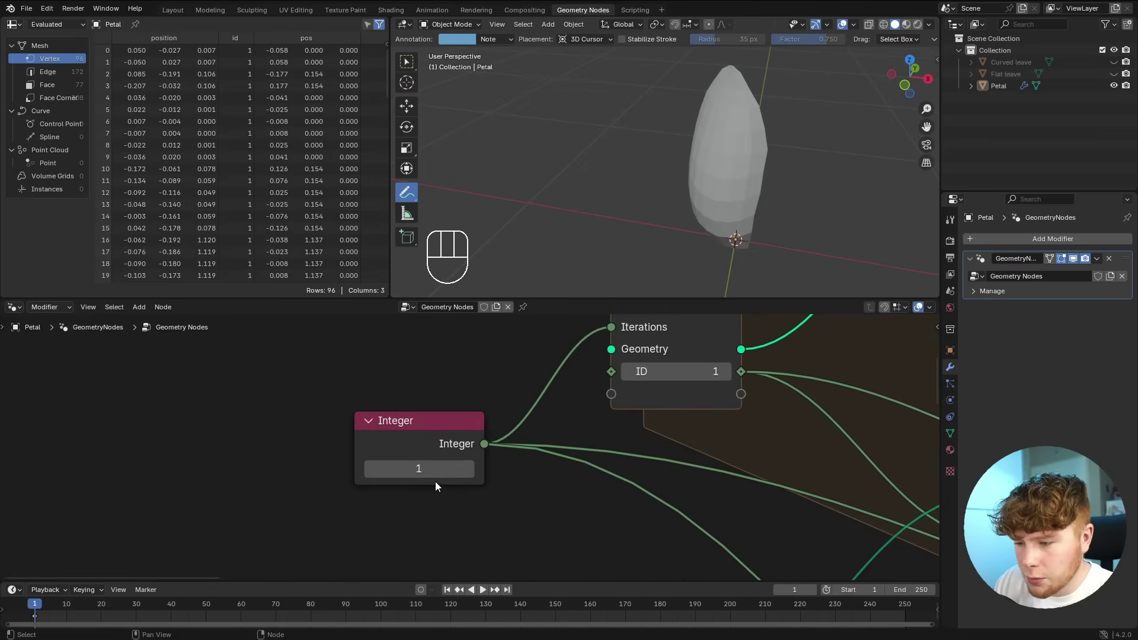
key(Return)
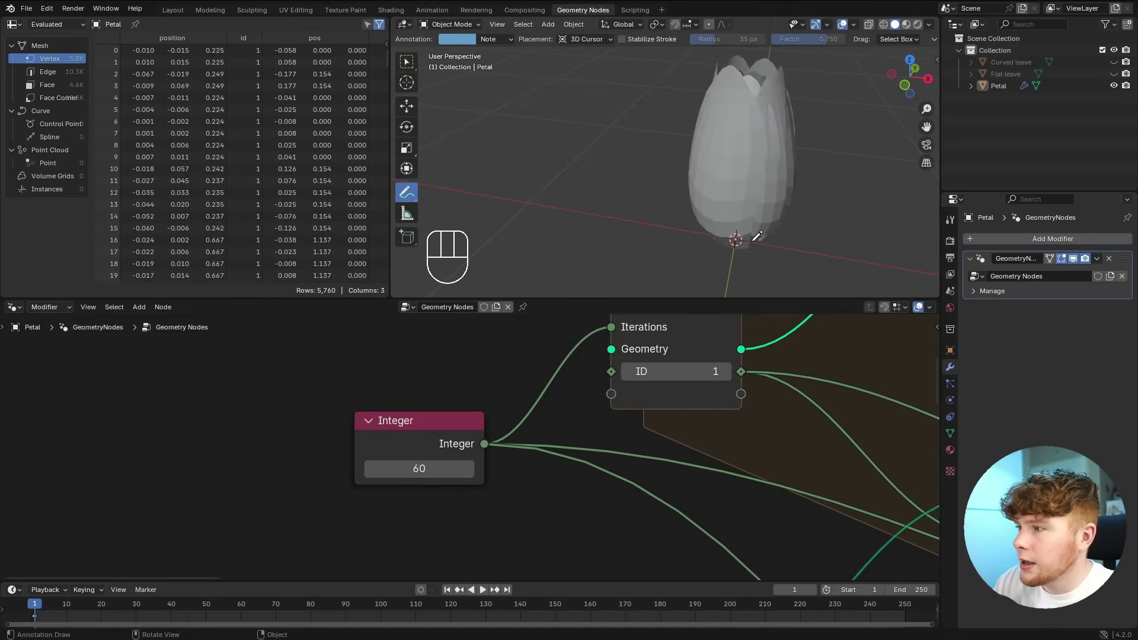
- Fine-tune the second value of the Multiply node that feeds Combine XYZ to -1.870
scroll(428, 472, down, 10)
middle_drag(676, 554, 646, 531)
middle_drag(845, 536, 414, 491)
shift+drag(489, 457, 516, 457)
shift+drag(516, 457, 498, 457)
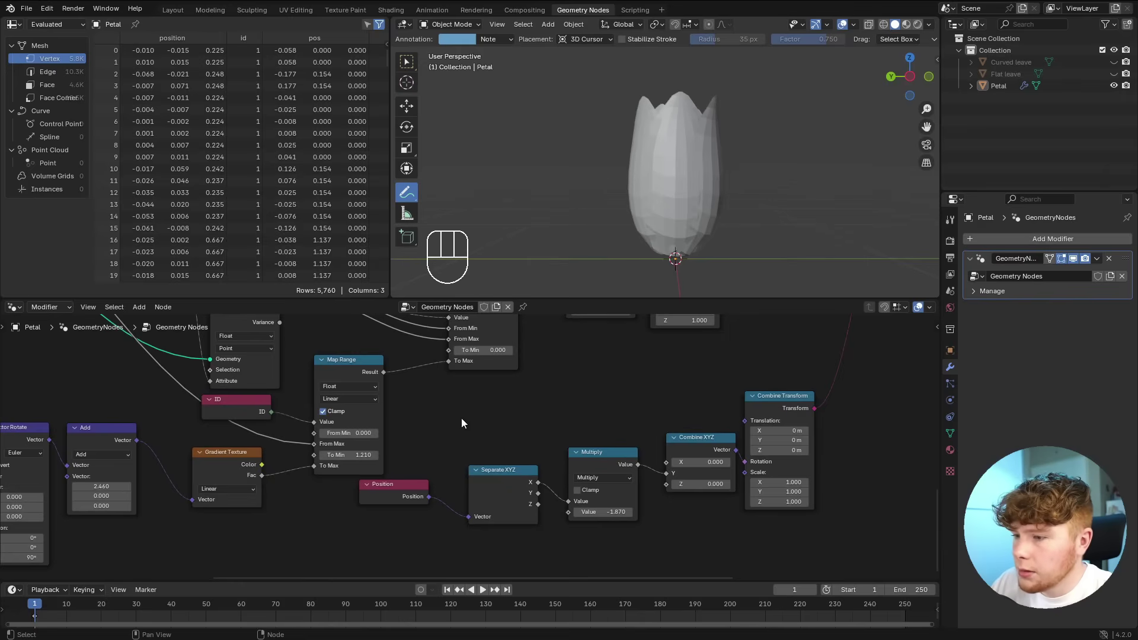
- Open the flower by setting the X offset of the Add node before the Gradient Texture to 1.060
middle_drag(417, 460, 480, 455)
scroll(482, 456, up, 4)
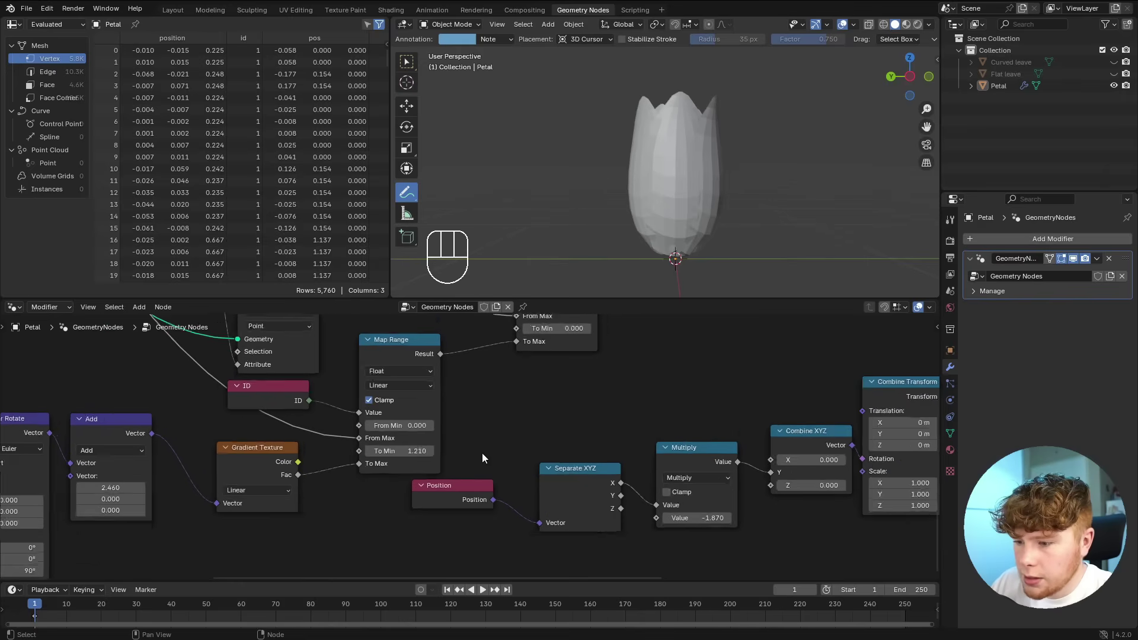
middle_drag(239, 486, 477, 465)
shift+drag(301, 471, 253, 471)
shift+middle_drag(723, 226, 756, 186)
middle_drag(756, 187, 645, 166)
scroll(645, 167, up, 2)
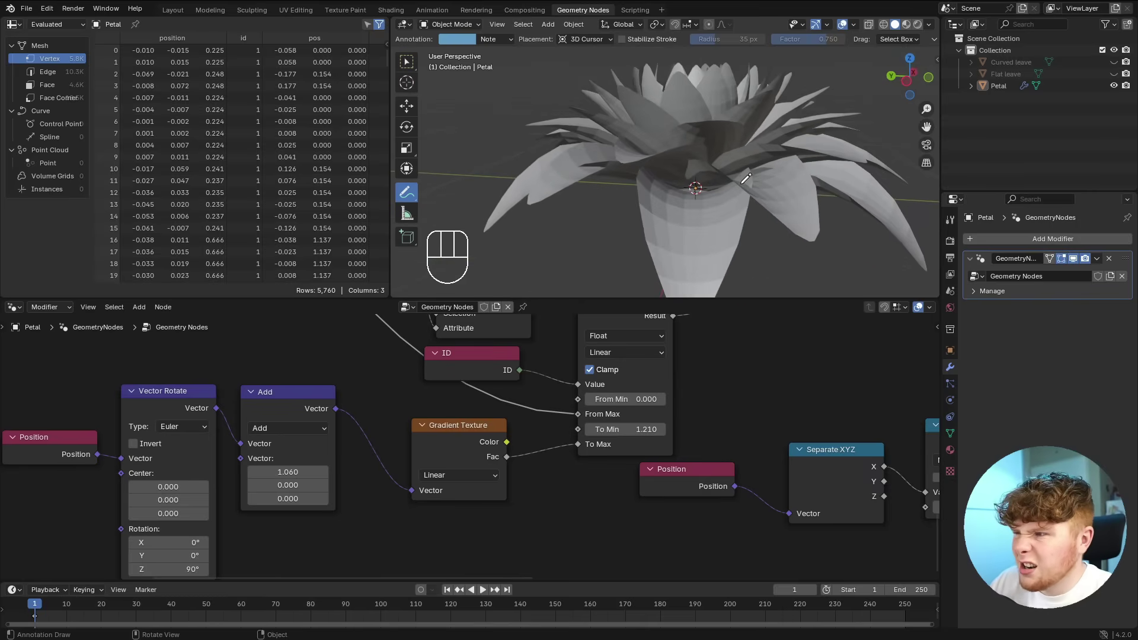
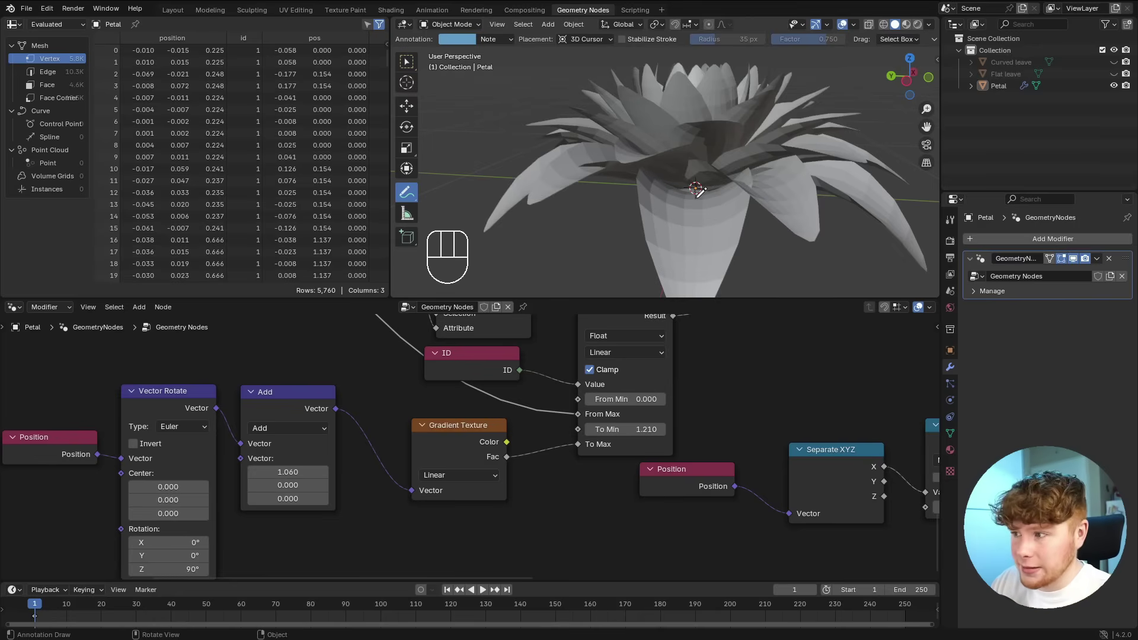
- Connect the Result of the gradient-driven Map Range to the second Value input of the Multiply node
scroll(670, 458, down, 7)
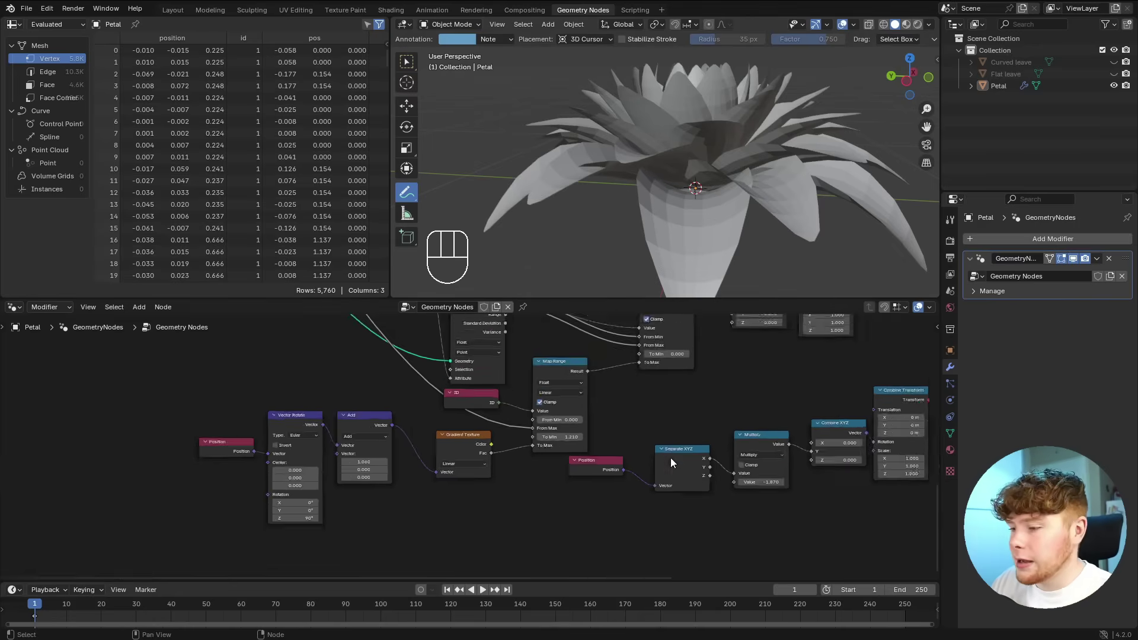
middle_drag(670, 457, 426, 448)
scroll(542, 494, up, 8)
shift+drag(538, 500, 524, 478)
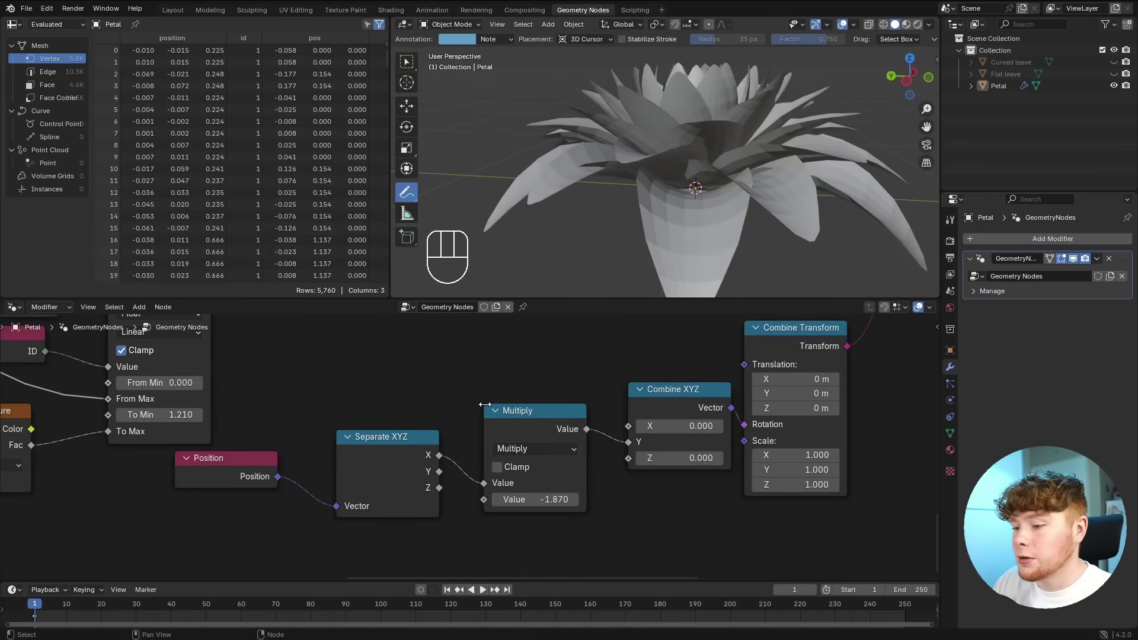
scroll(379, 453, down, 4)
scroll(327, 364, up, 3)
drag(321, 363, 362, 373)
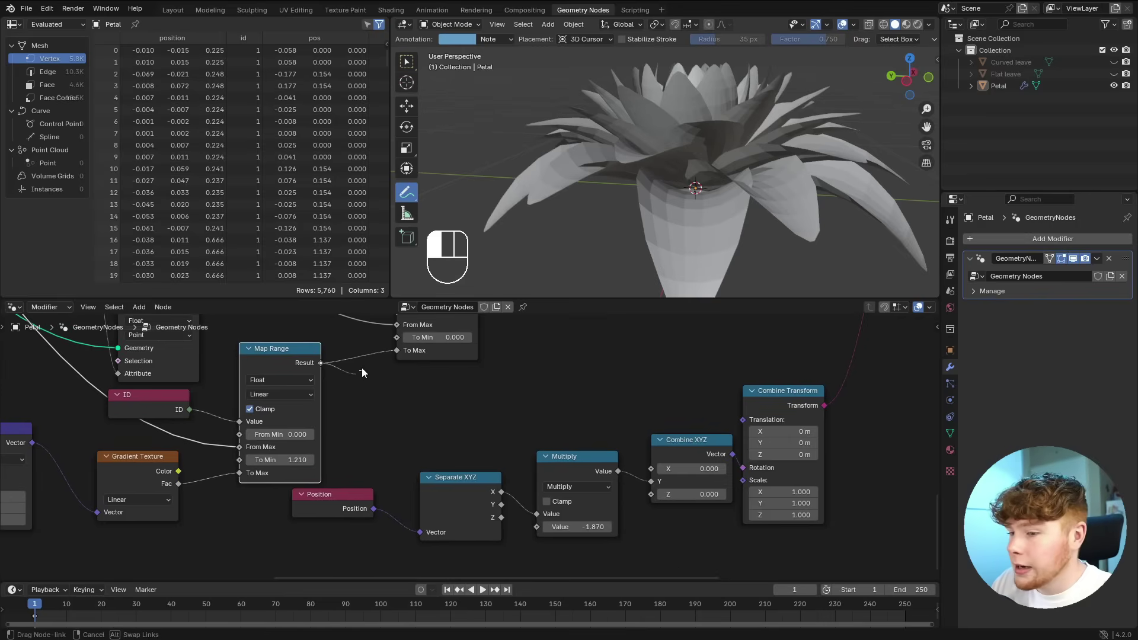
drag(532, 529, 535, 527)
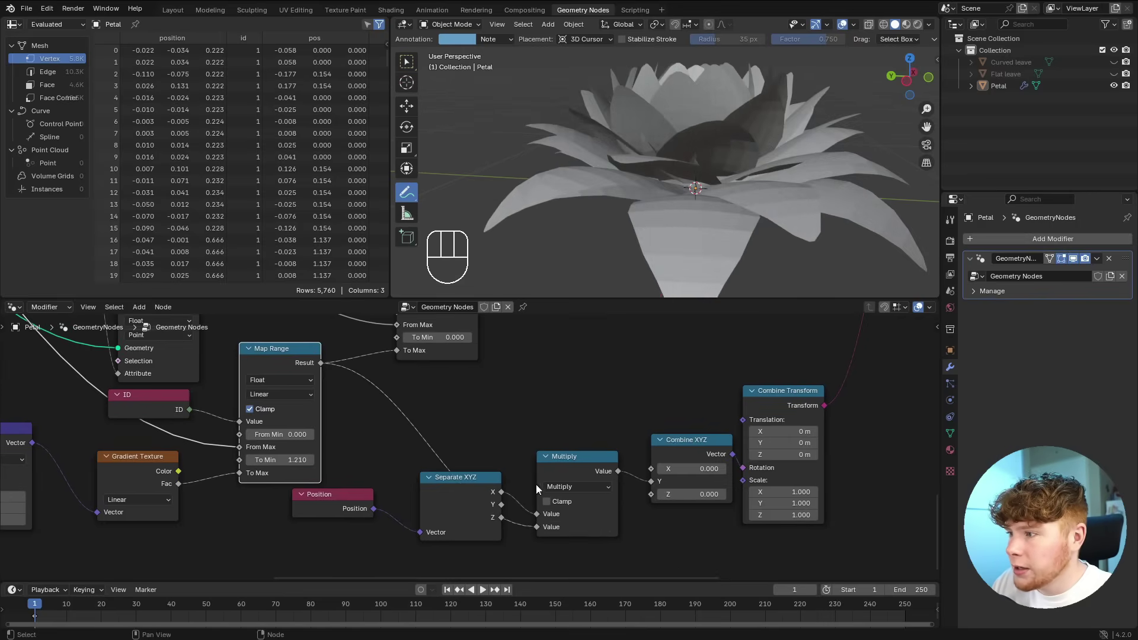
- Try other X offsets on the Add node before the Gradient Texture to test how the petals curl
middle_drag(195, 492, 472, 488)
shift+drag(267, 493, 297, 493)
scroll(645, 469, down, 2)
scroll(645, 468, down, 2)
- Move the Position and Separate XYZ nodes lower to make room before the Multiply node
middle_drag(645, 468, 455, 467)
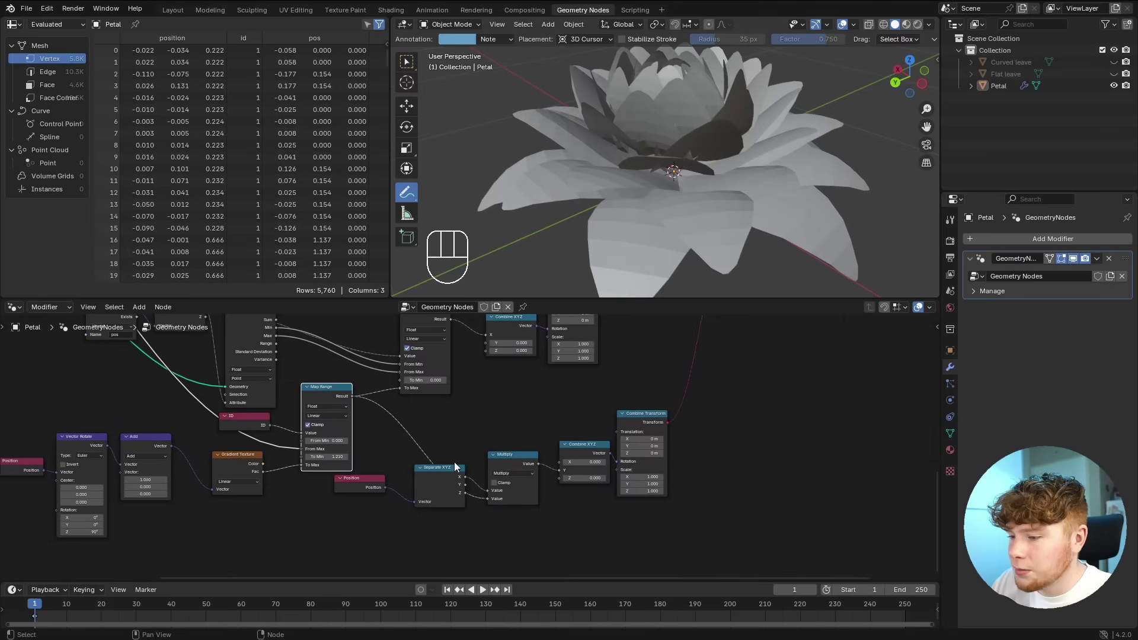
key(g)
click(409, 532)
- Duplicate the Multiply node and insert the copy on the link between the Map Range and the original Multiply
scroll(429, 480, up, 6)
click(539, 476)
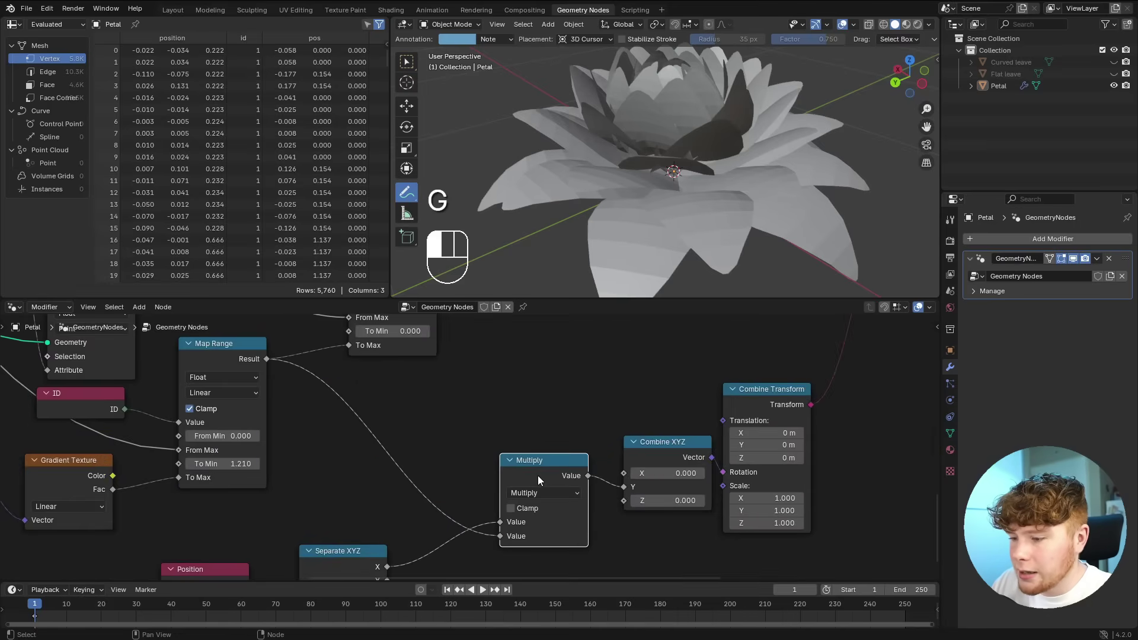
key(shift+d)
click(374, 423)
scroll(446, 488, up, 2)
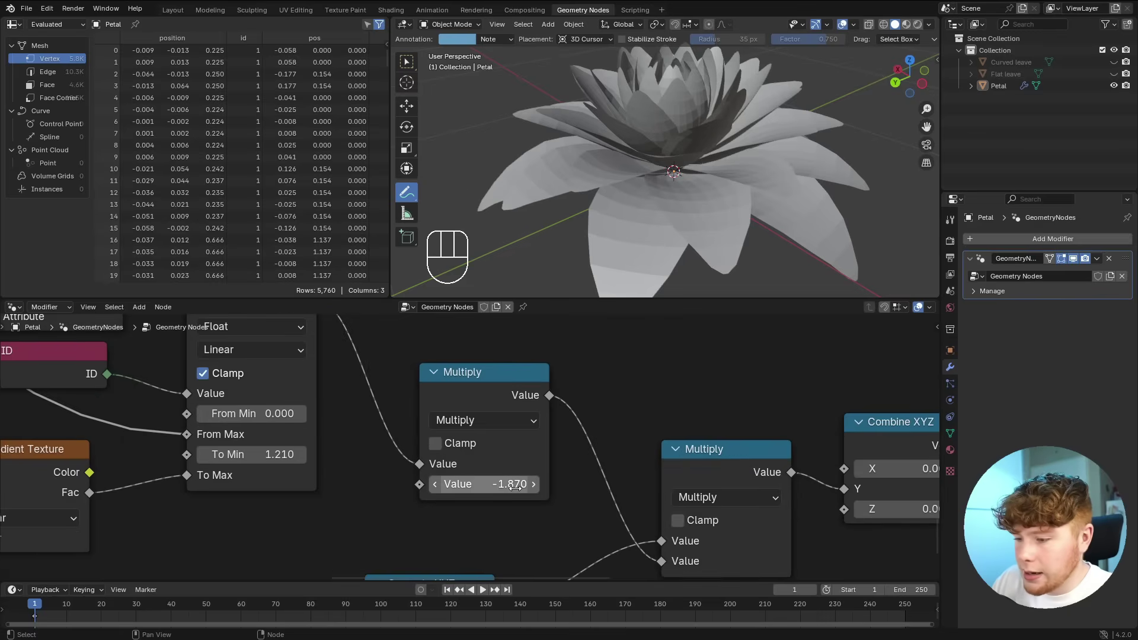
- Tune the duplicated Multiply value to -0.200, testing different X offsets on the Add node and restoring that offset to 1.060
shift+drag(379, 484, 410, 484)
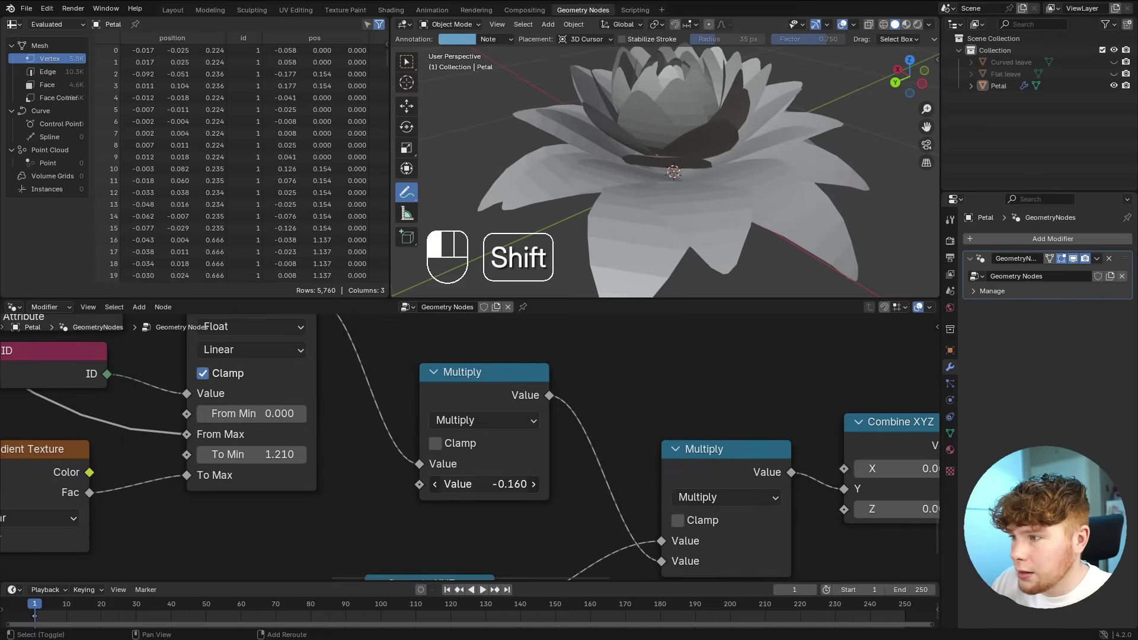
shift+drag(501, 486, 498, 489)
scroll(169, 483, down, 2)
middle_drag(42, 493, 441, 454)
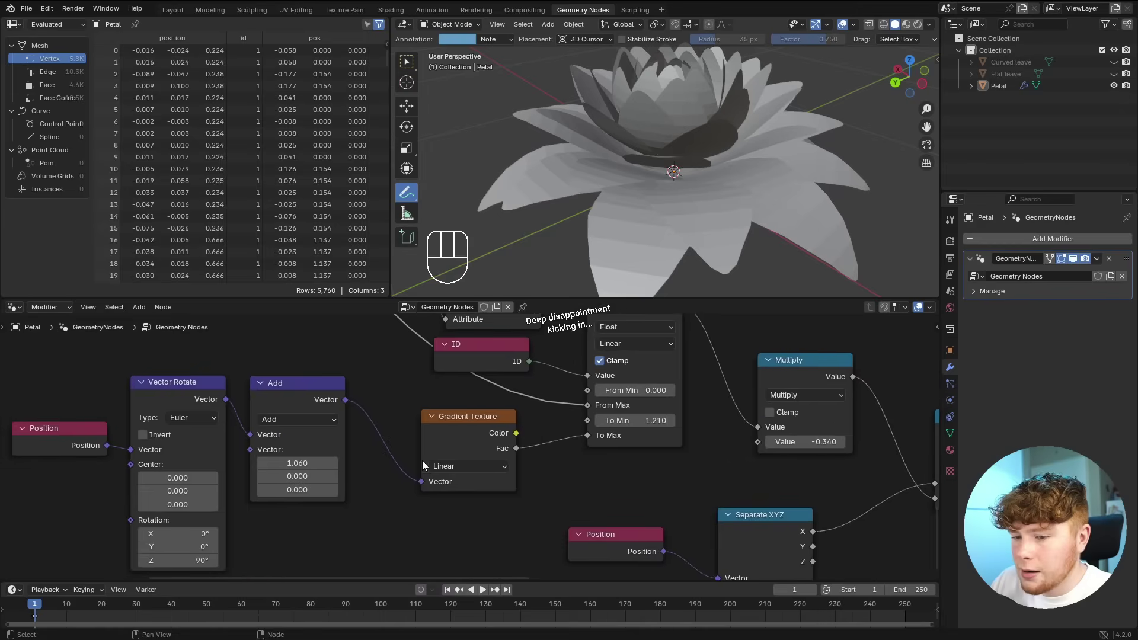
shift+drag(297, 464, 343, 464)
shift+middle_drag(604, 143, 602, 234)
middle_drag(605, 242, 555, 239)
shift+drag(305, 463, 305, 464)
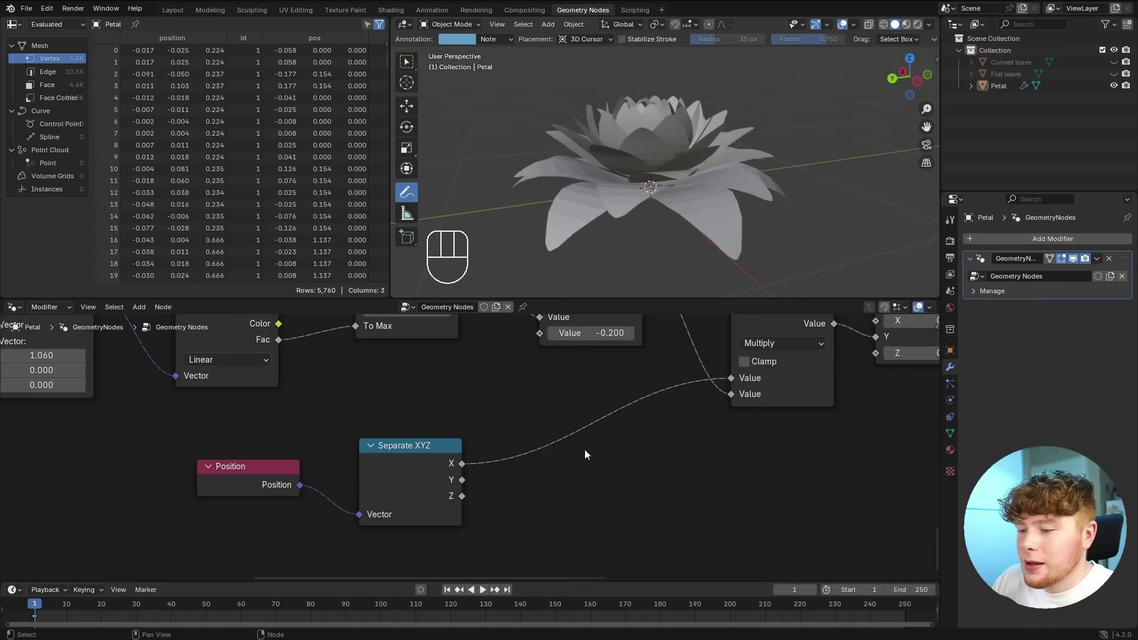
- Move the Position and Separate XYZ nodes farther away from the final Multiply node
middle_drag(585, 451, 523, 439)
drag(255, 434, 415, 479)
key(g)
click(354, 472)
click(442, 468)
middle_drag(450, 468, 382, 476)
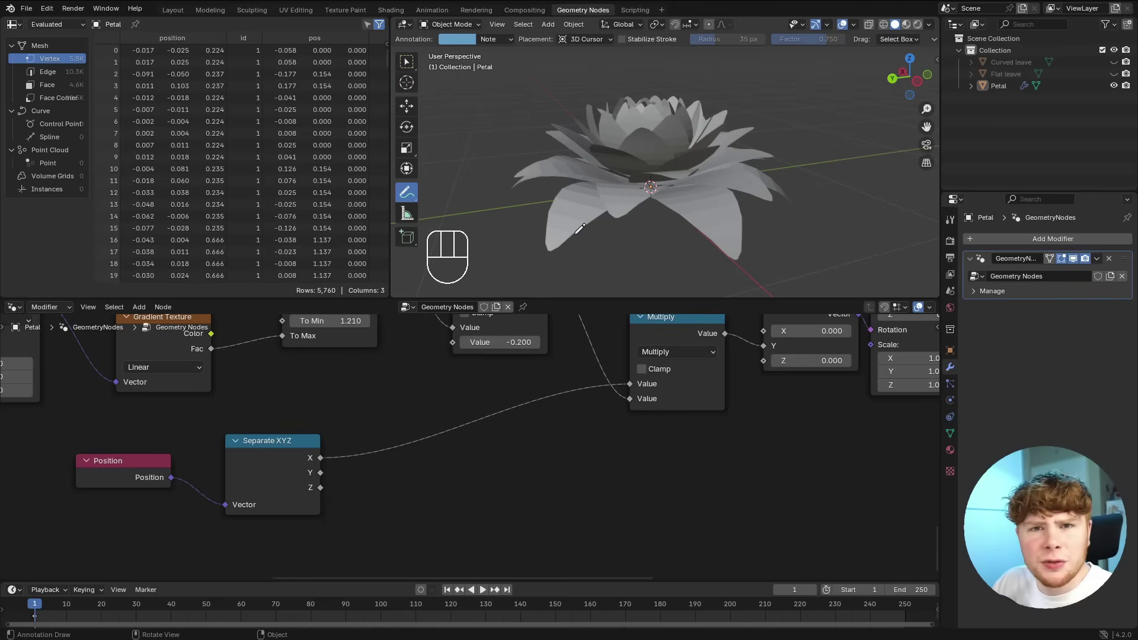
- Add a Map Range node on the link between Separate XYZ's X output and the final Multiply node
scroll(445, 416, up, 1)
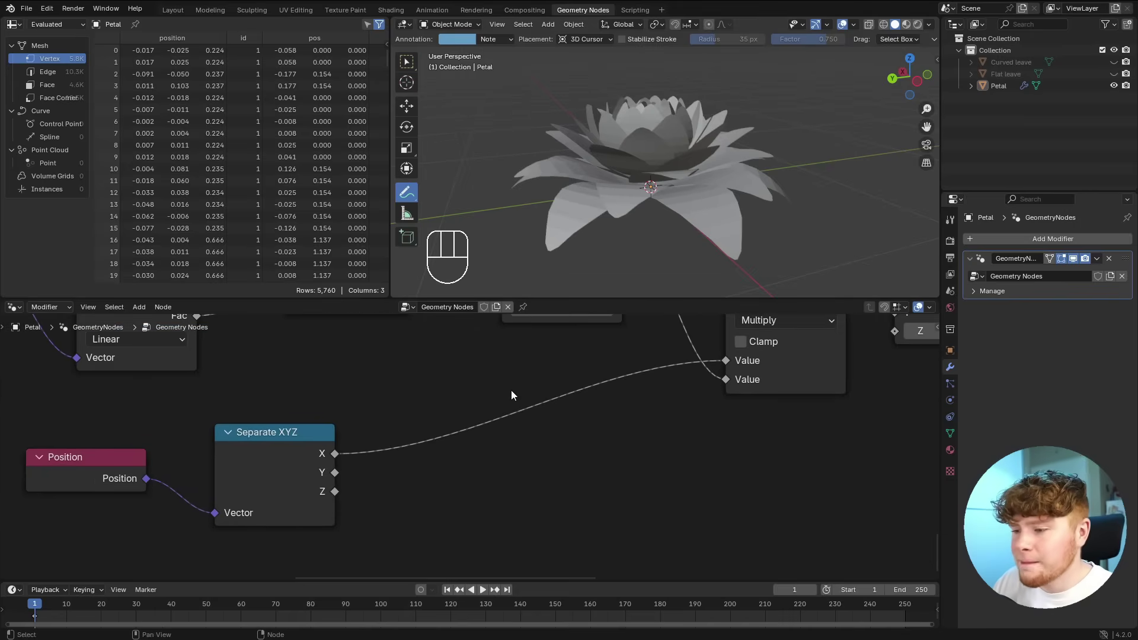
key(shift+a)
text(mapr)
key(Return)
click(512, 392)
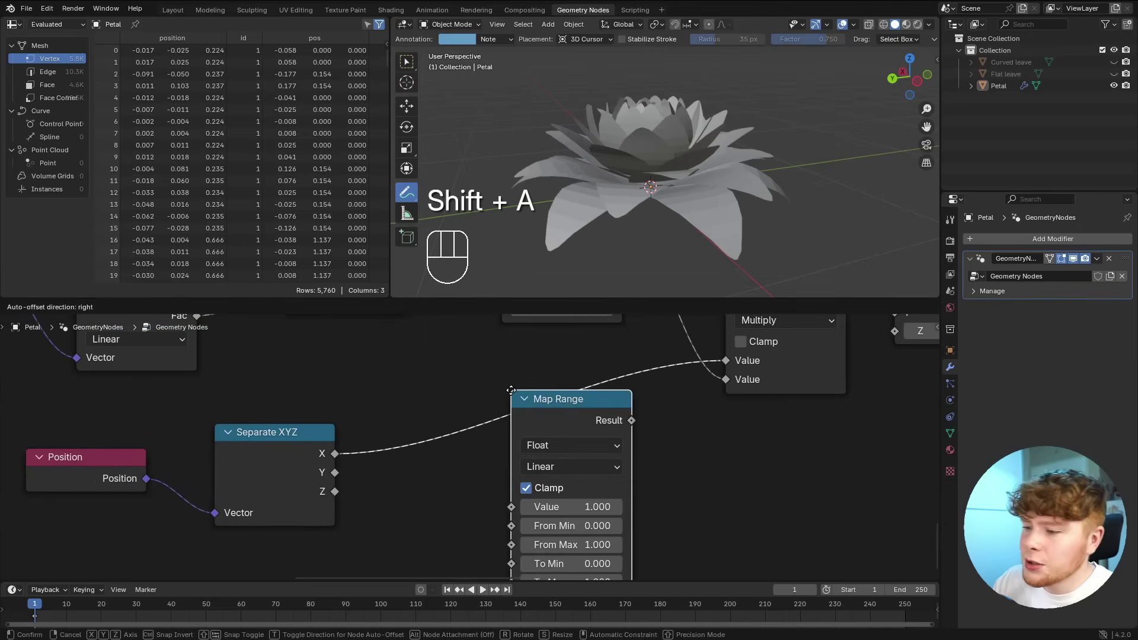
scroll(500, 484, down, 2)
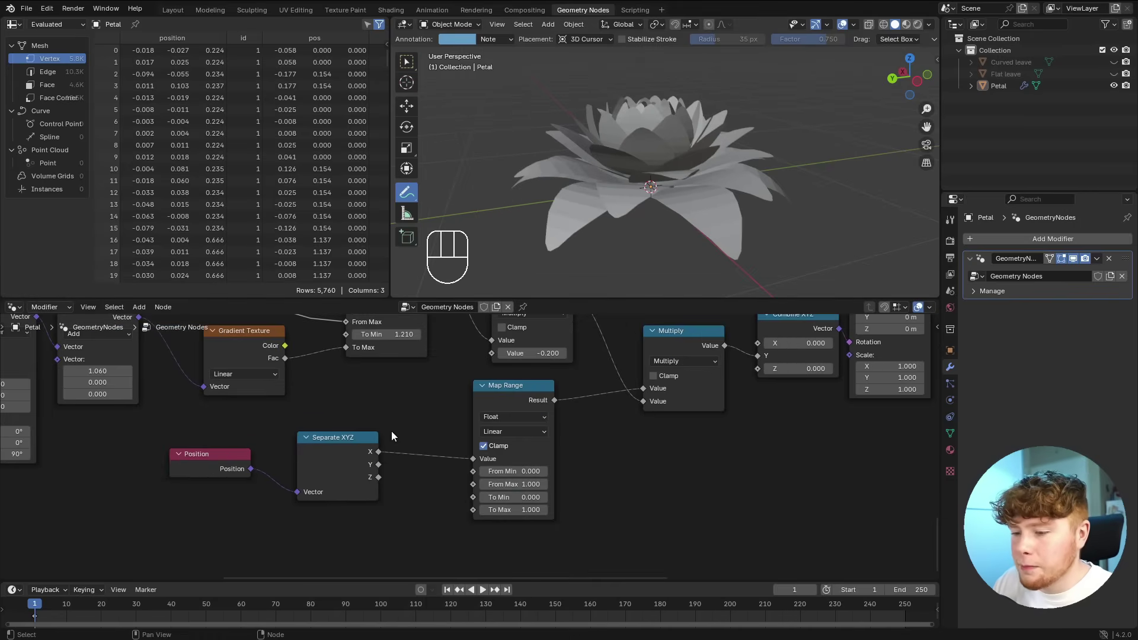
- Shift the Position and Separate XYZ nodes aside and add an Attribute Statistic node before the new Map Range
drag(220, 440, 356, 489)
key(g)
click(307, 476)
key(shift+a)
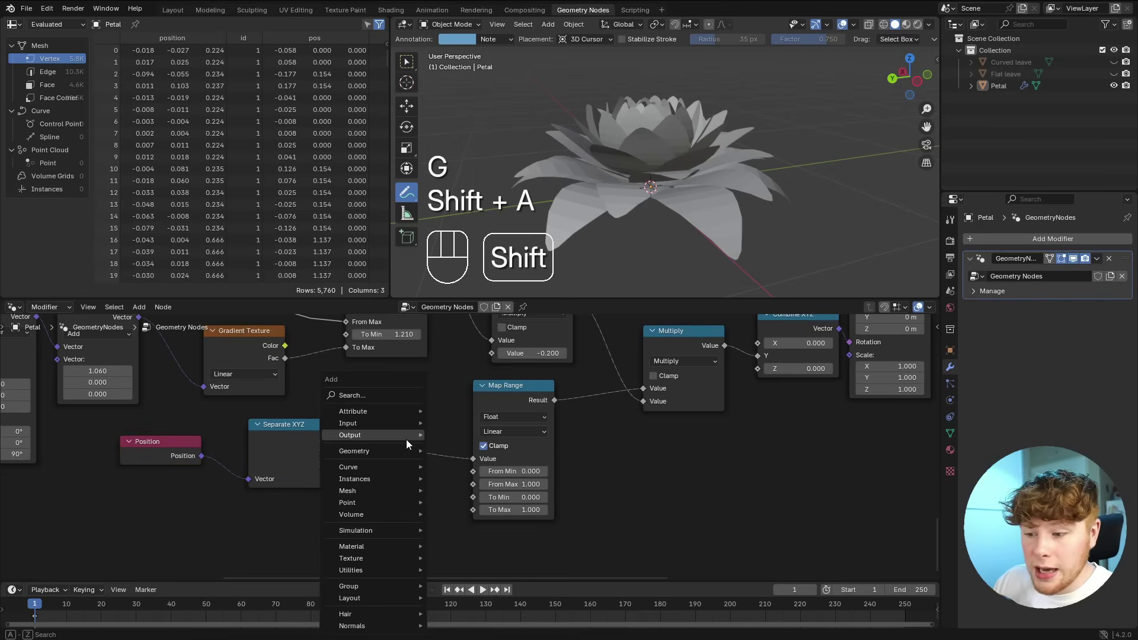
mouse_move(406, 439)
text(at st)
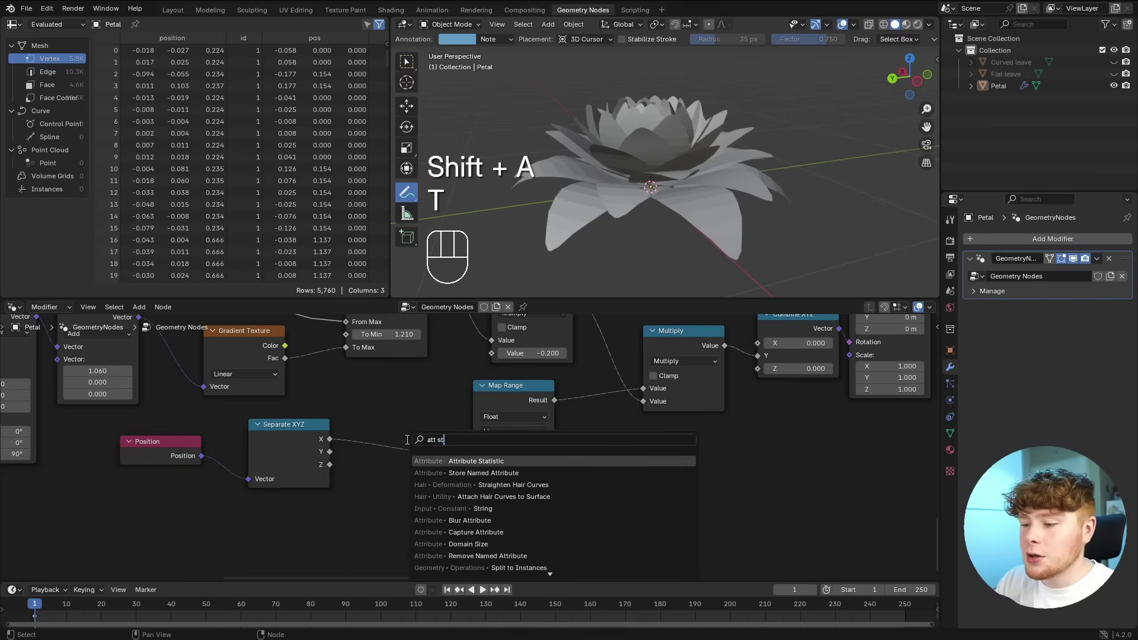
key(Return)
click(363, 469)
- Connect Separate XYZ's X output to the Attribute input of the new Attribute Statistic node
scroll(362, 469, down, 2)
middle_drag(362, 469, 429, 410)
scroll(430, 404, up, 1)
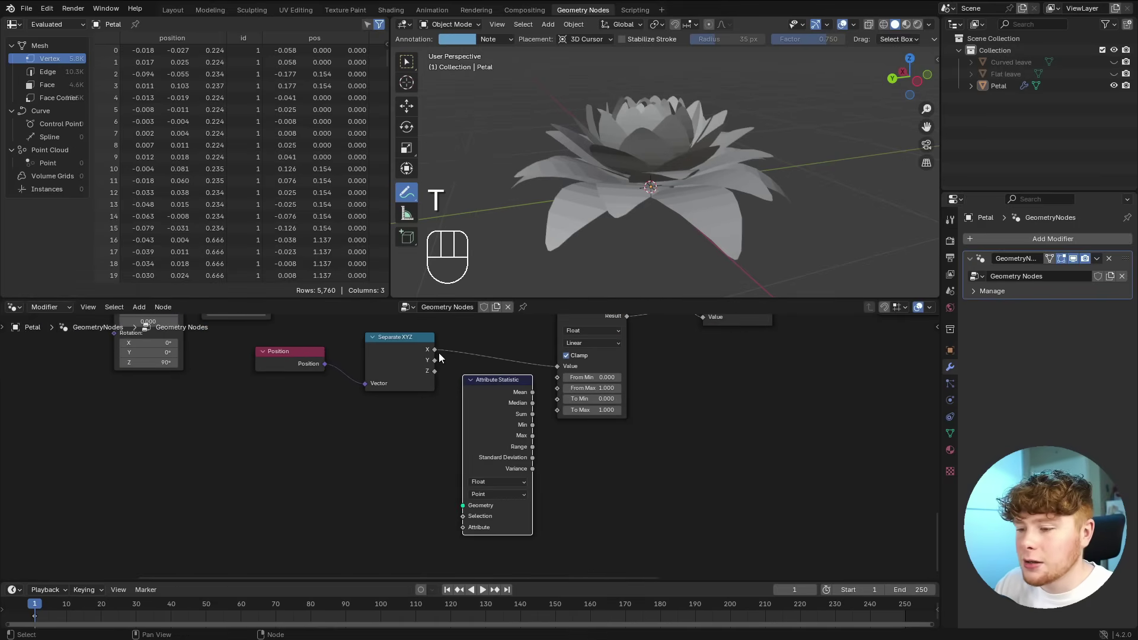
drag(436, 351, 454, 410)
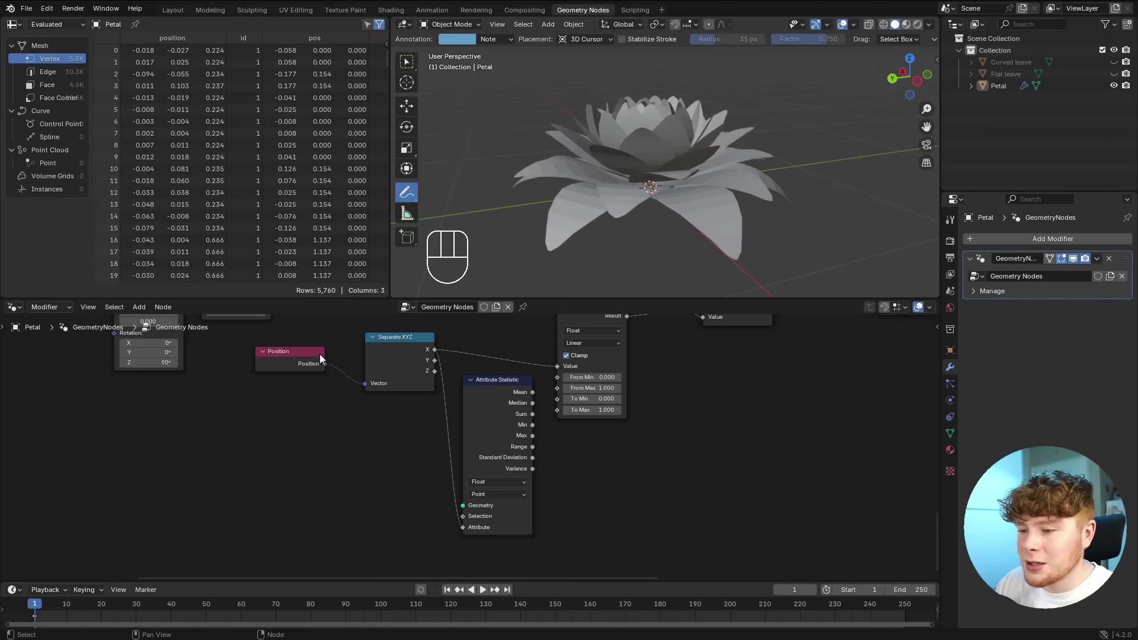
- Connect the Store Named Attribute geometry output to the Geometry input of the new Attribute Statistic node
scroll(476, 450, down, 5)
middle_drag(477, 450, 585, 450)
scroll(585, 450, up, 3)
scroll(471, 462, down, 7)
middle_drag(465, 396, 514, 487)
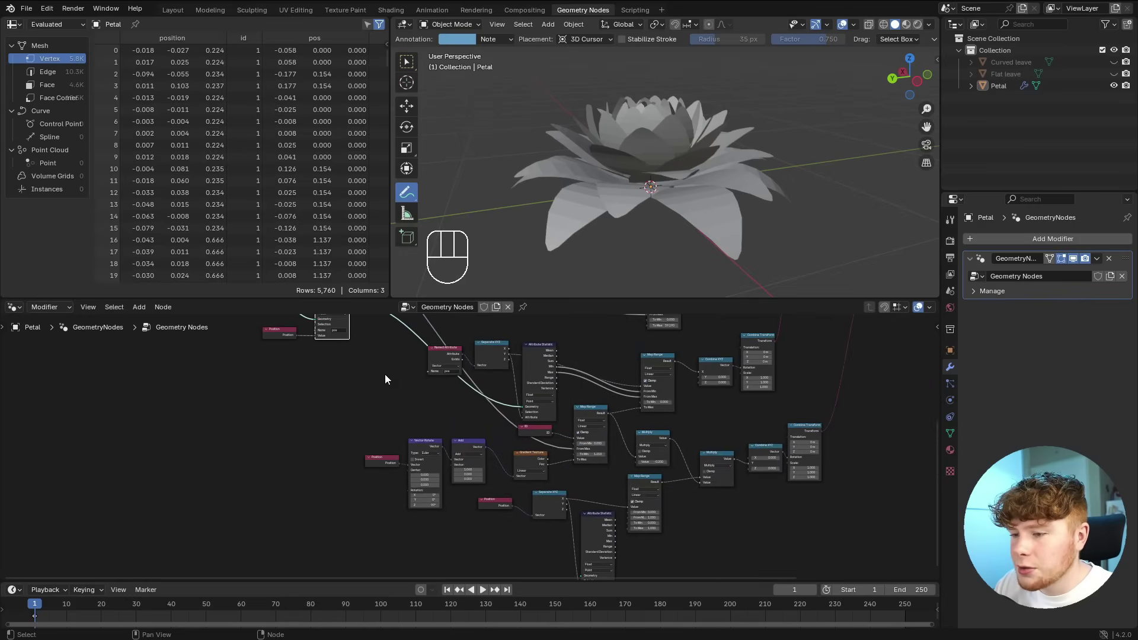
drag(354, 339, 579, 524)
- Connect the Attribute Statistic's Min and Max outputs to From Min and From Max on the new Map Range
scroll(499, 488, up, 5)
middle_drag(503, 507, 483, 480)
drag(478, 476, 520, 414)
key(ctrl+z)
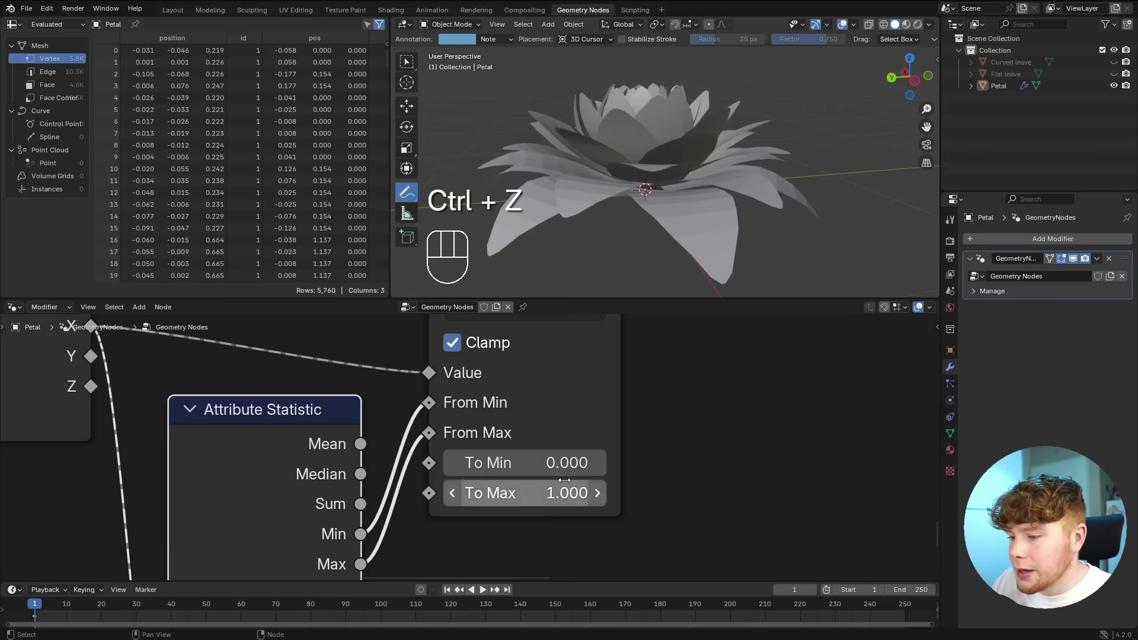
- Set To Min on the new Map Range to -1
click(548, 467)
text(-1)
key(Return)
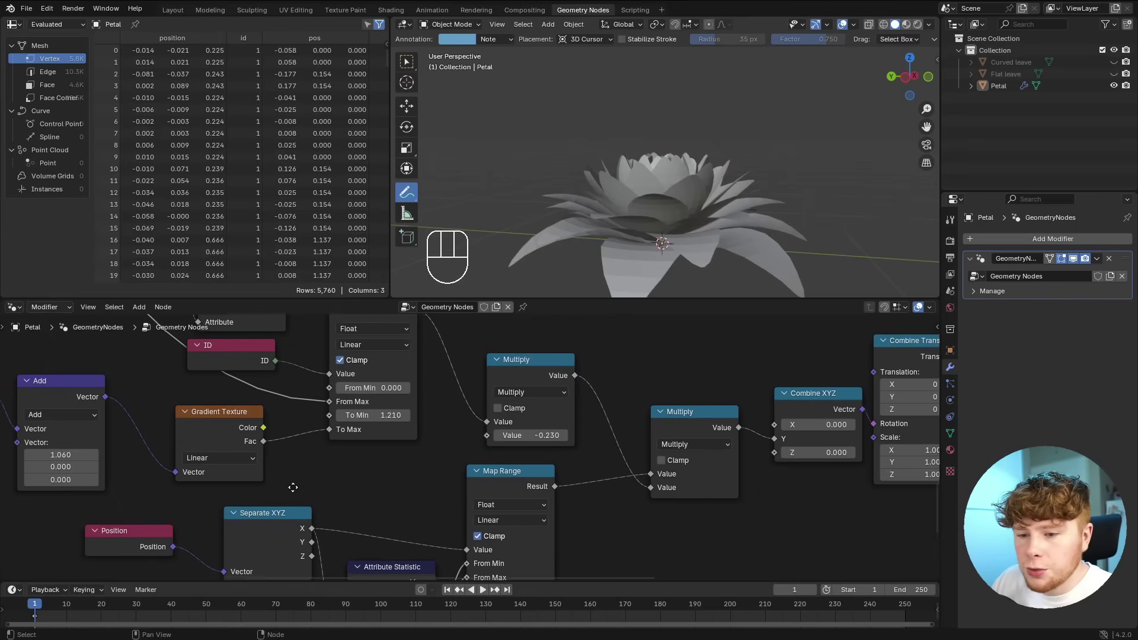
- Close the flower by setting the X offset of the Add node before the Gradient Texture to 2.410
middle_drag(297, 485, 612, 483)
scroll(612, 482, up, 2)
shift+drag(384, 452, 463, 452)
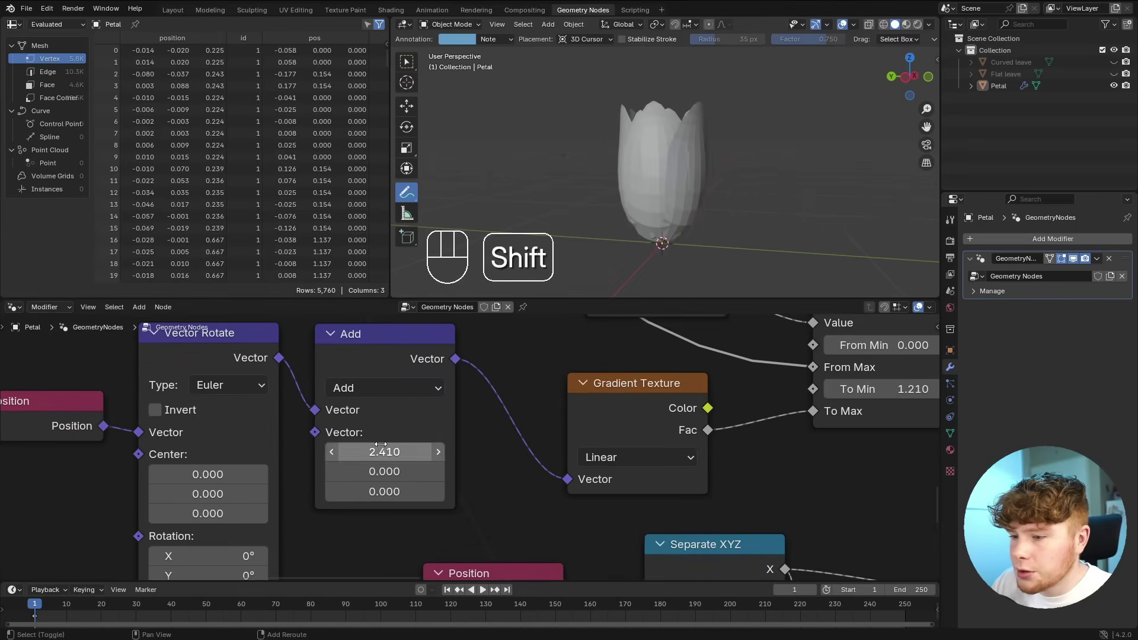
middle_drag(776, 169, 709, 133)
middle_drag(712, 179, 741, 228)
- Align Group Input above its Position node and move them with Store Named Attribute to sit below the Integer node
key(Home)
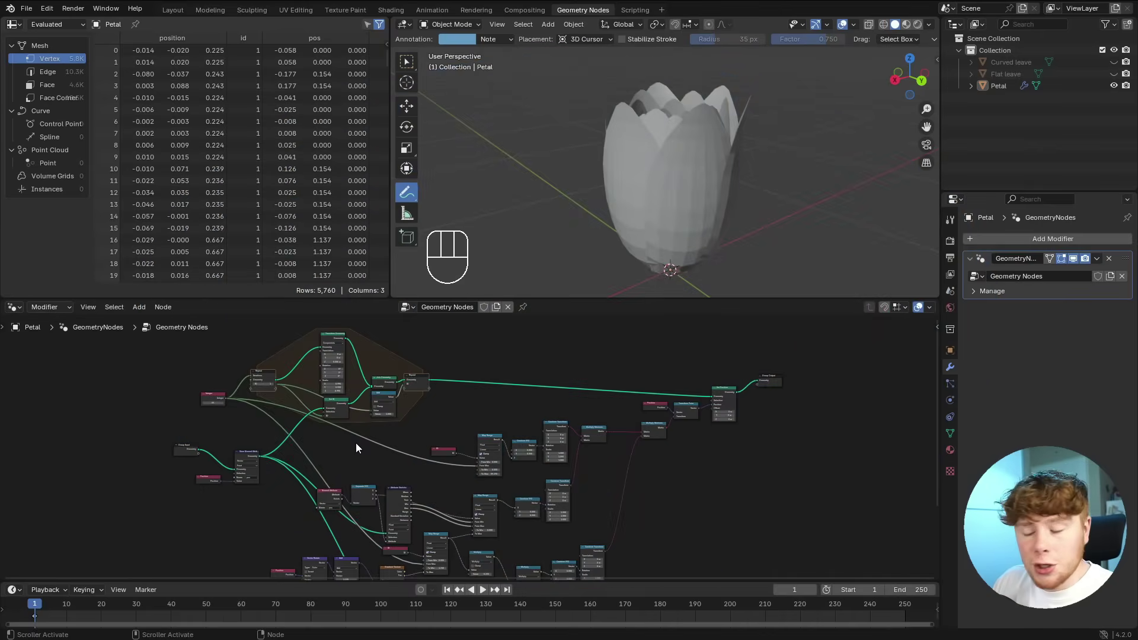
scroll(282, 487, up, 3)
key(g)
key(g)
click(290, 466)
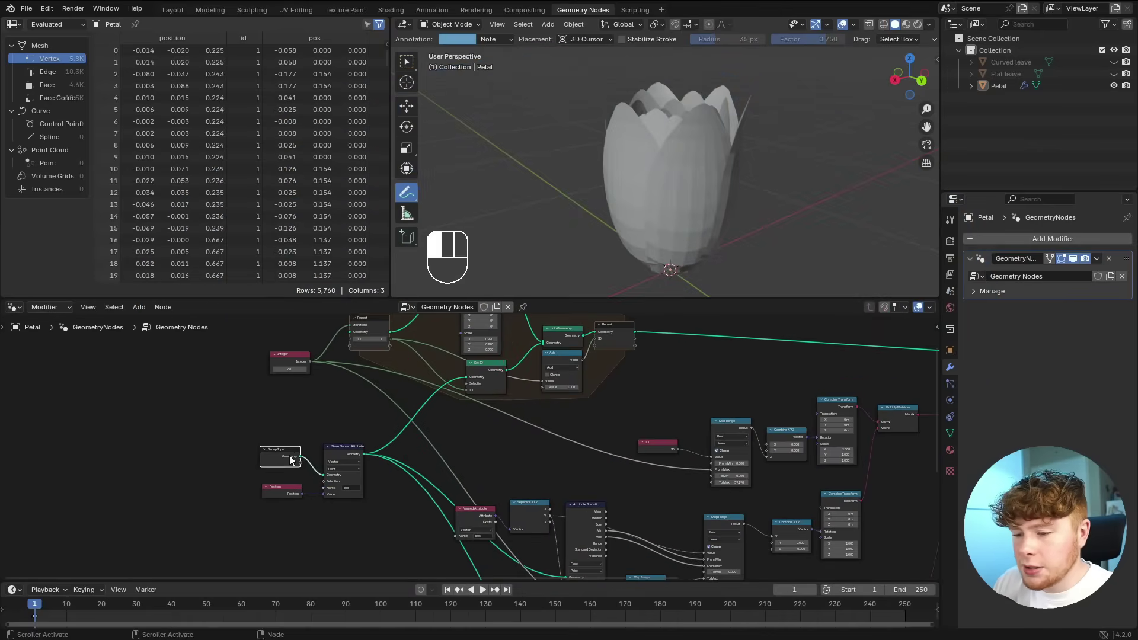
scroll(493, 518, up, 2)
drag(287, 469, 491, 538)
key(g)
click(437, 527)
click(448, 524)
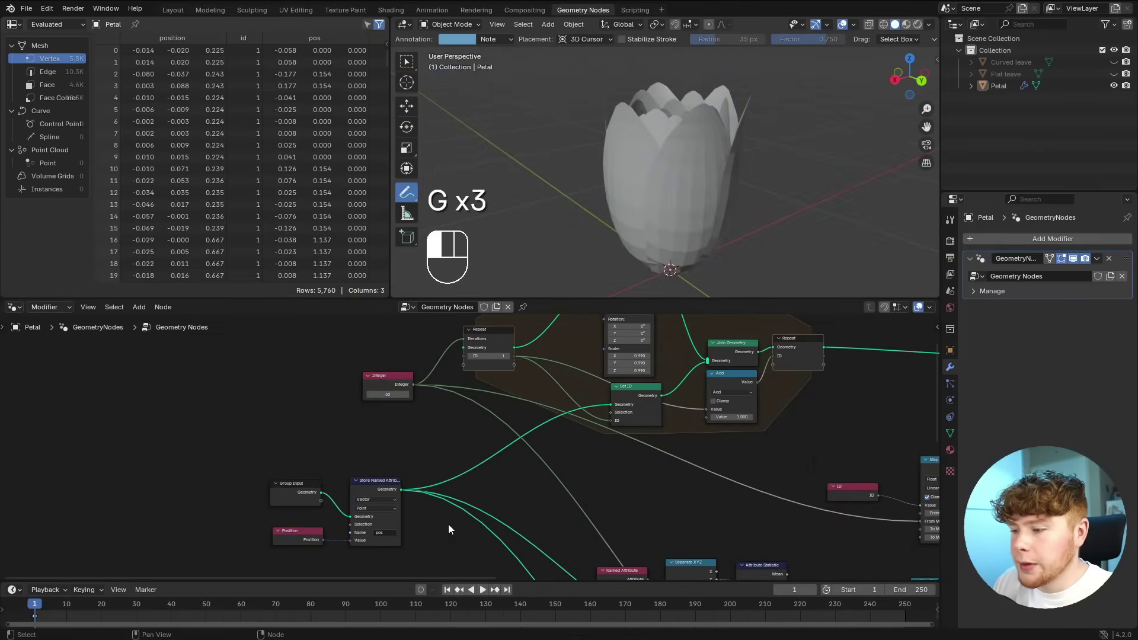
- Examine the repeat zone nodes and inspect the closed flower from above and from a distance
middle_drag(454, 499, 418, 523)
scroll(417, 521, up, 1)
middle_drag(499, 421, 469, 469)
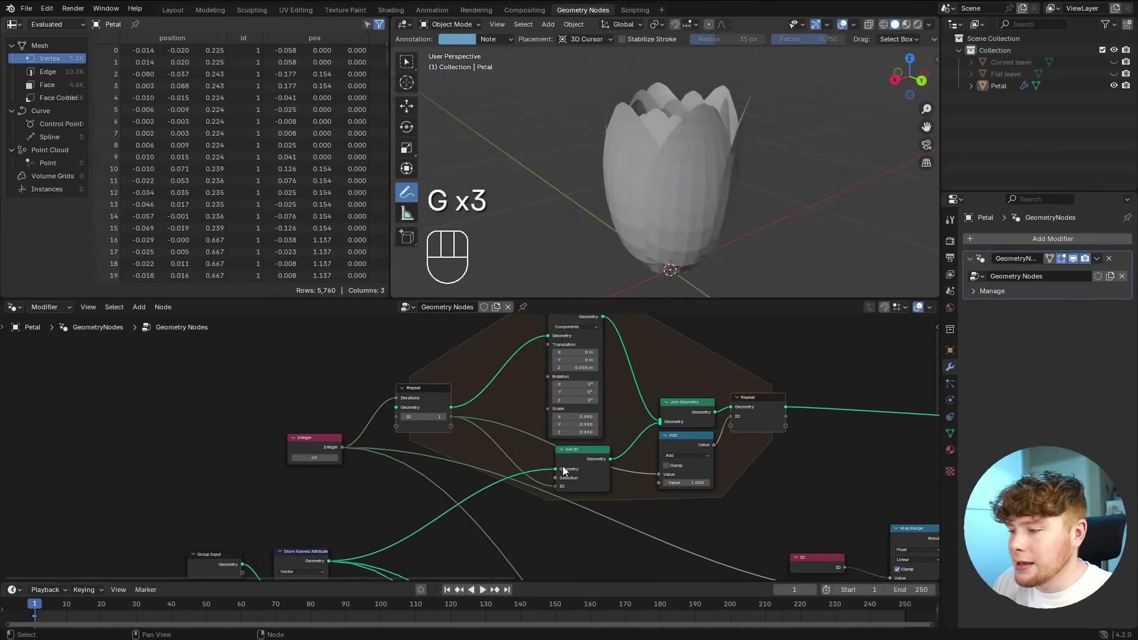
middle_drag(692, 271, 702, 231)
middle_drag(559, 426, 580, 408)
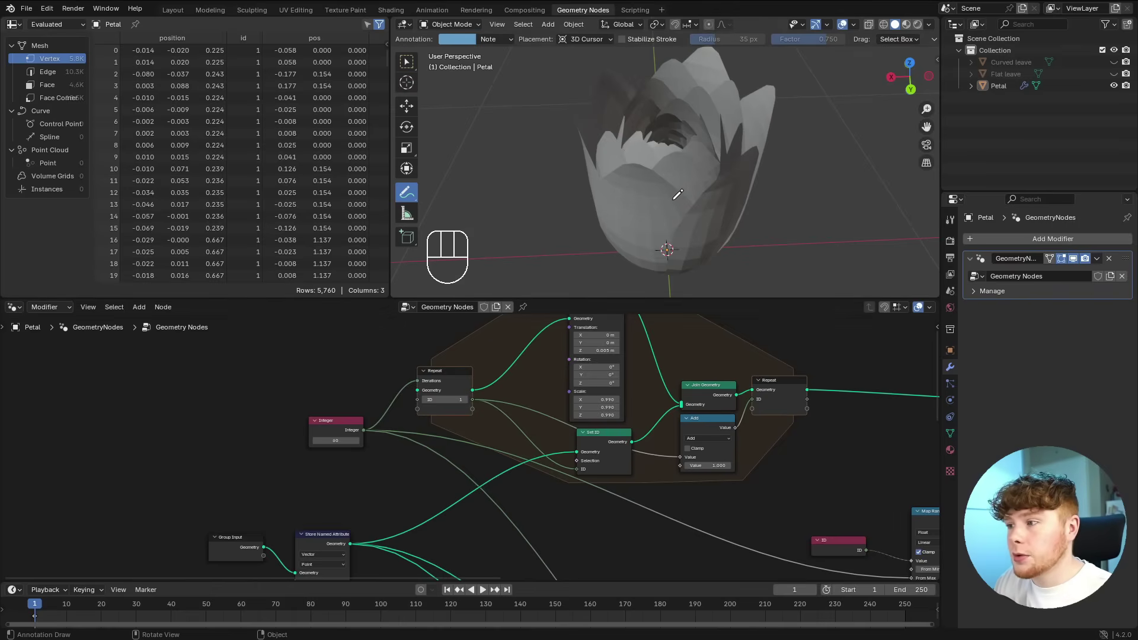
scroll(667, 204, down, 3)
middle_drag(667, 204, 693, 220)
scroll(711, 192, down, 2)
- Select the Flat leave object and make it visible in the viewport
click(1067, 76)
scroll(700, 184, down, 3)
scroll(694, 220, up, 3)
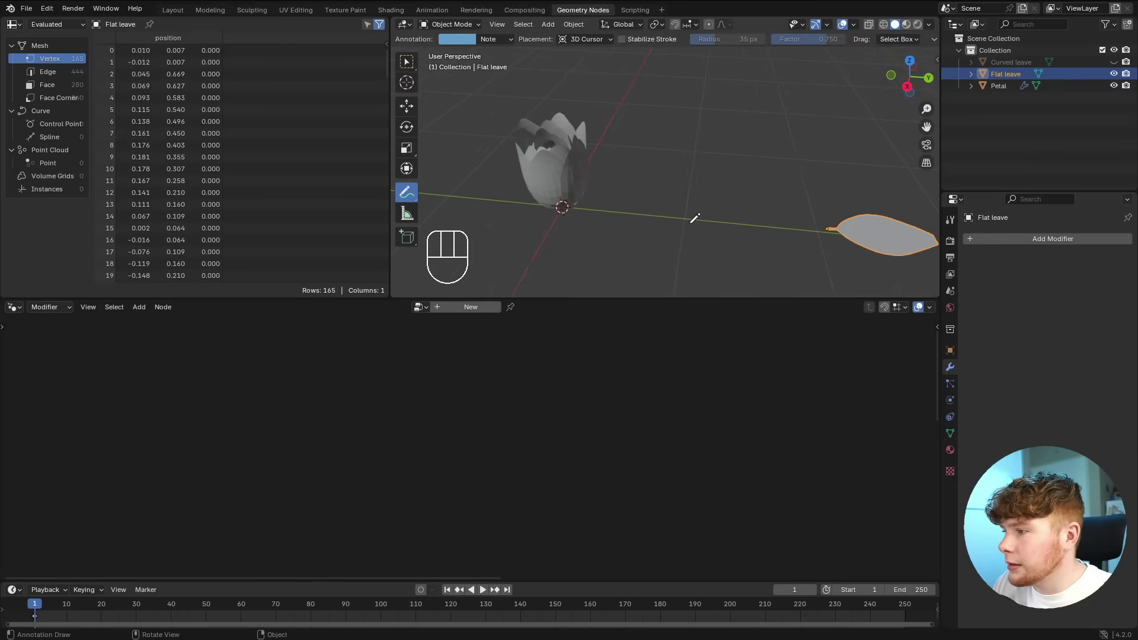
- Move the Flat leave object closer to the flower, leaving it clear of the petals along the Y axis
key(g)
click(606, 213)
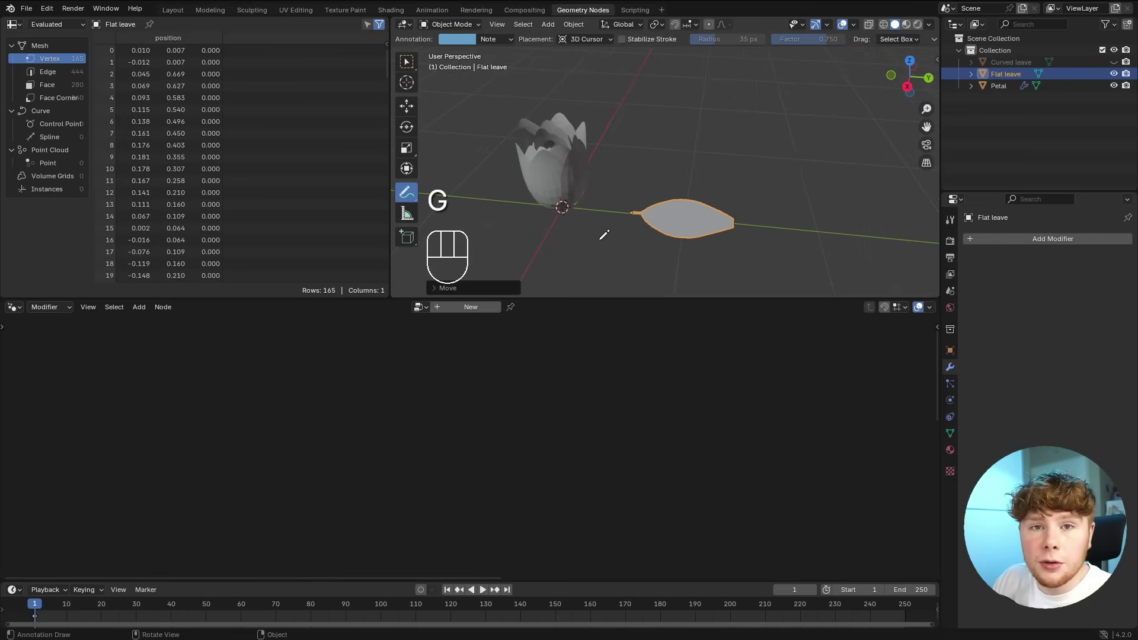
middle_drag(604, 235, 739, 163)
scroll(739, 163, up, 2)
key(g)
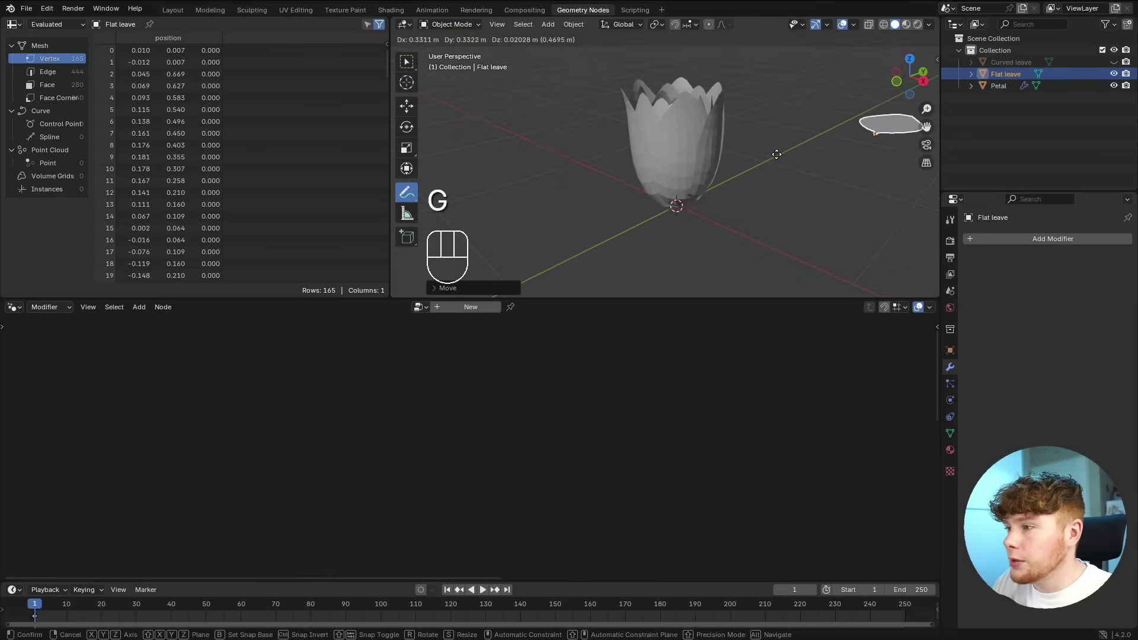
click(774, 155)
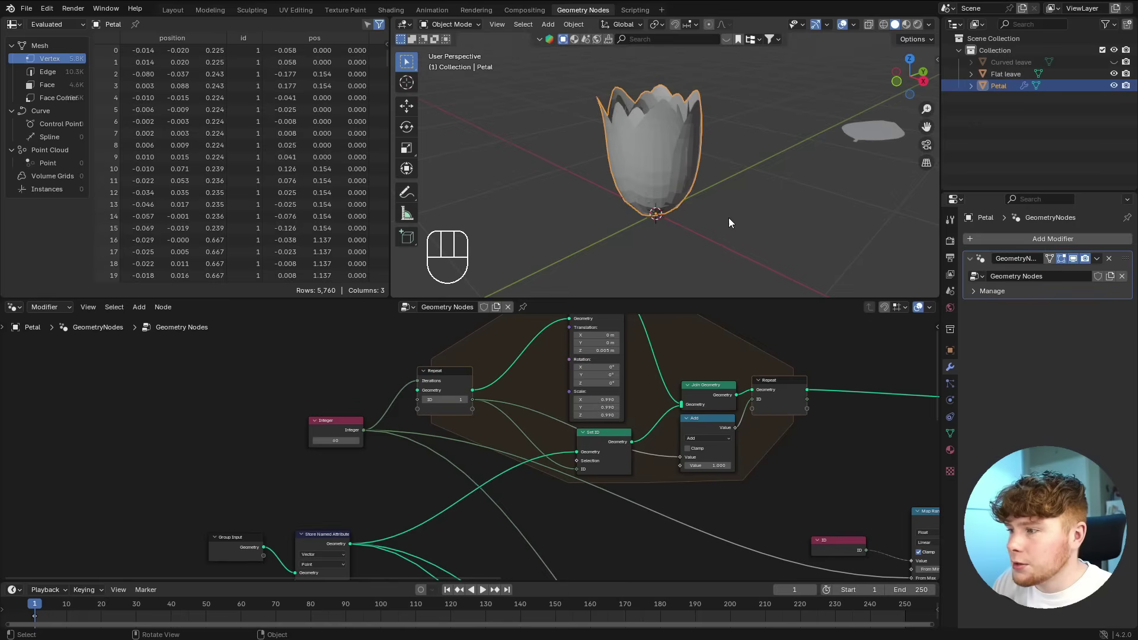
- Bring the Flat leave object into the Petal's node tree as an Object Info node above Group Input
middle_drag(728, 218, 680, 249)
middle_drag(302, 503, 504, 410)
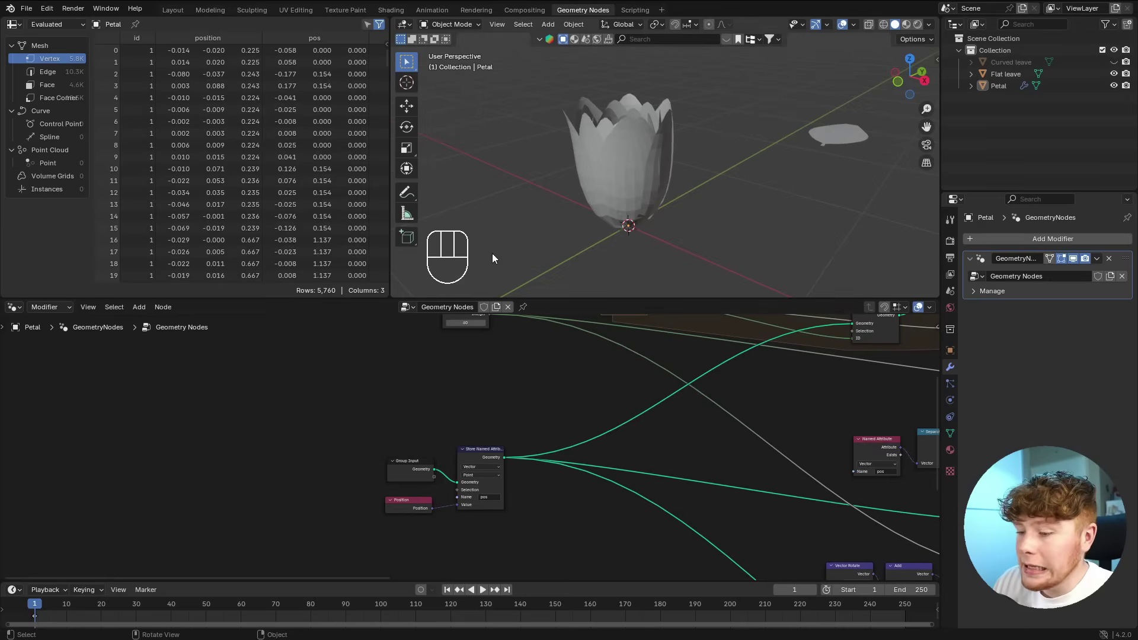
middle_drag(555, 404, 483, 429)
scroll(513, 414, up, 2)
click(1006, 73)
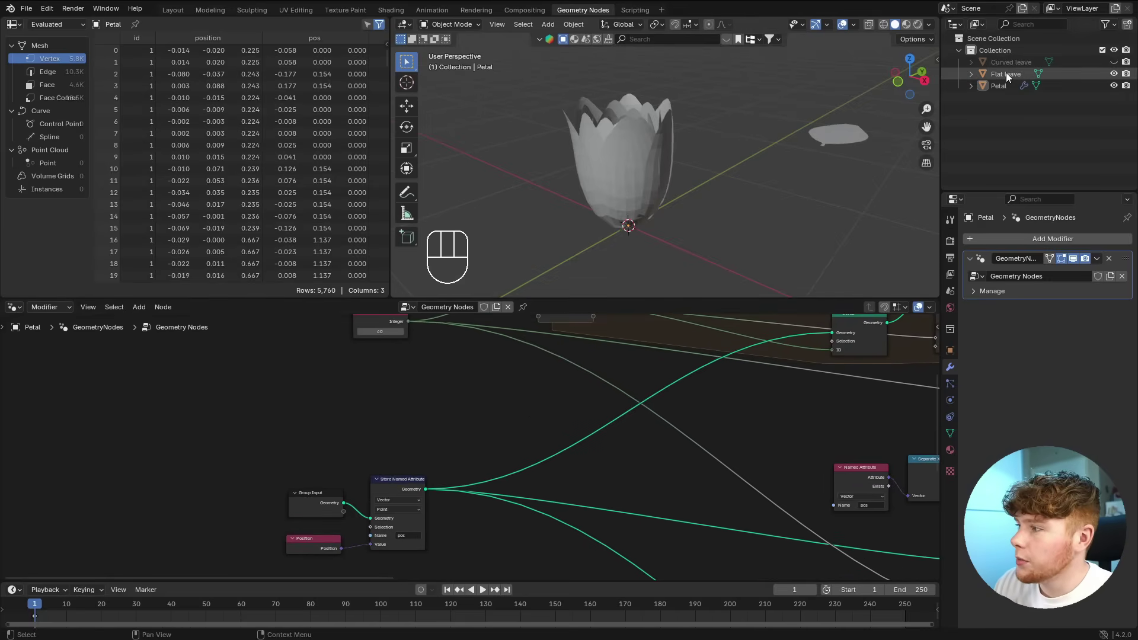
drag(1006, 73, 291, 388)
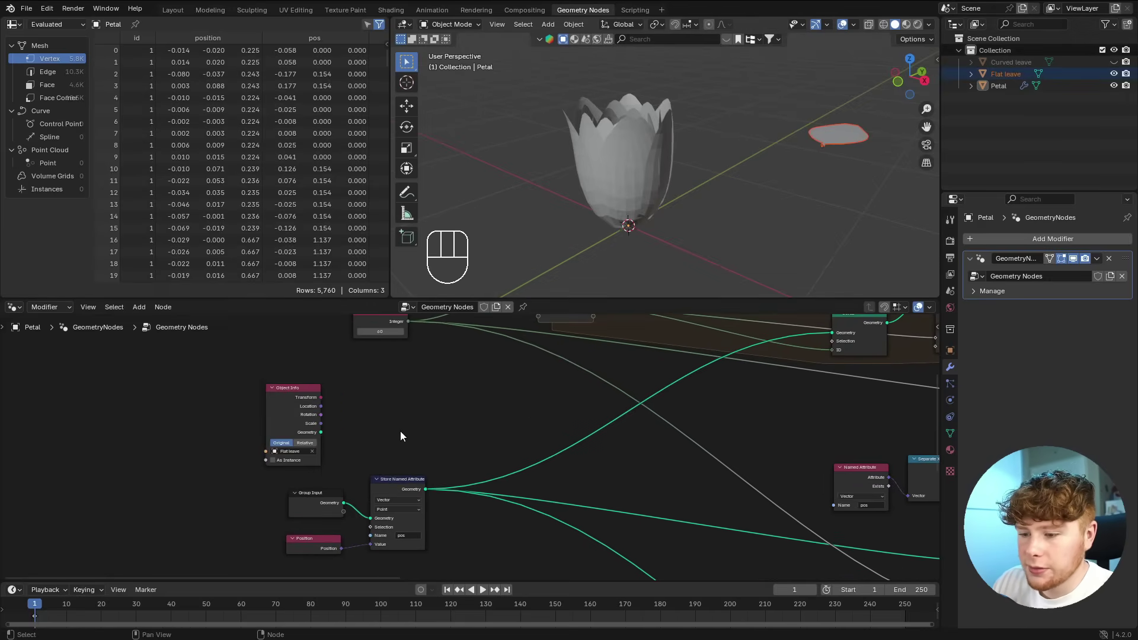
- Reposition Object Info and shift the Group Input, Position and Store Named Attribute nodes left to make room after them
drag(272, 455, 459, 515)
drag(459, 515, 468, 522)
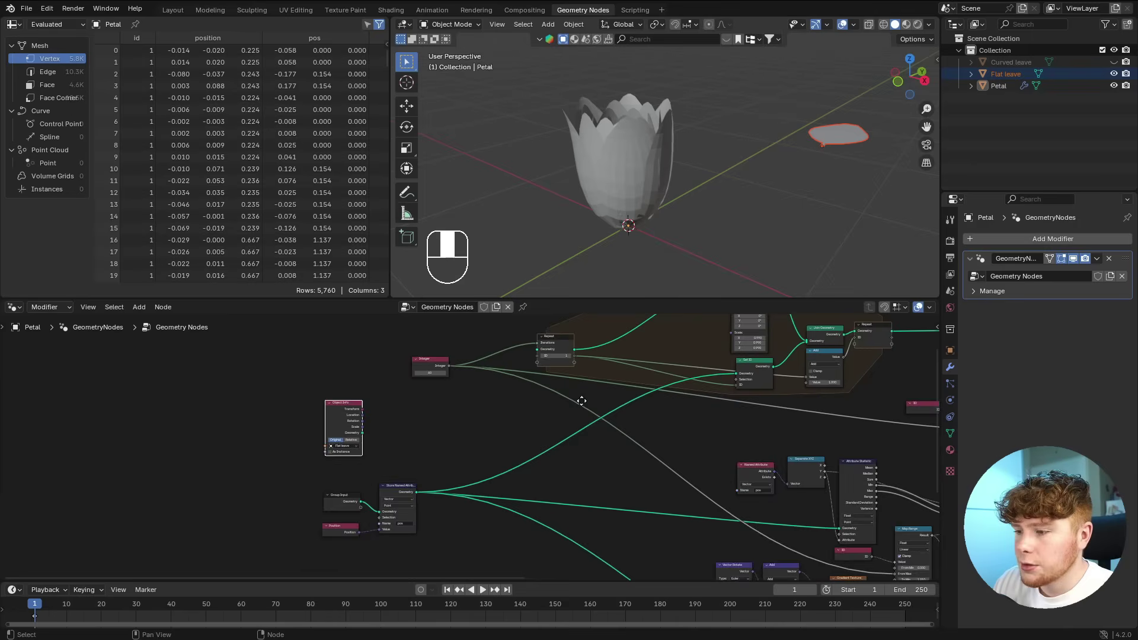
scroll(535, 439, up, 1)
middle_drag(581, 400, 513, 412)
scroll(513, 411, up, 1)
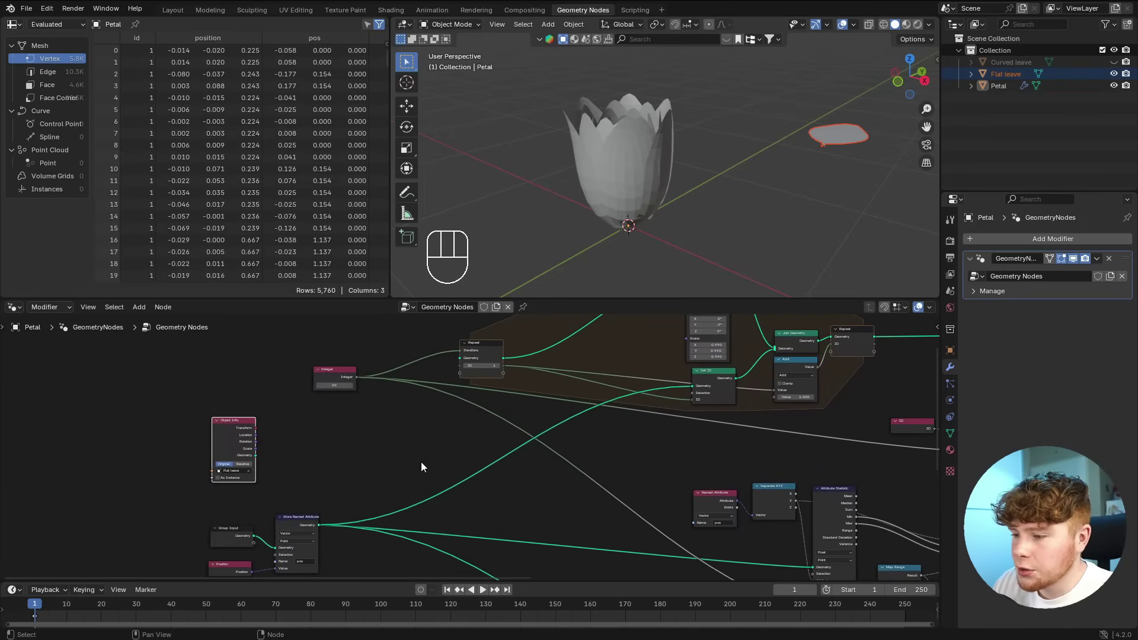
drag(229, 444, 219, 439)
middle_drag(220, 440, 243, 397)
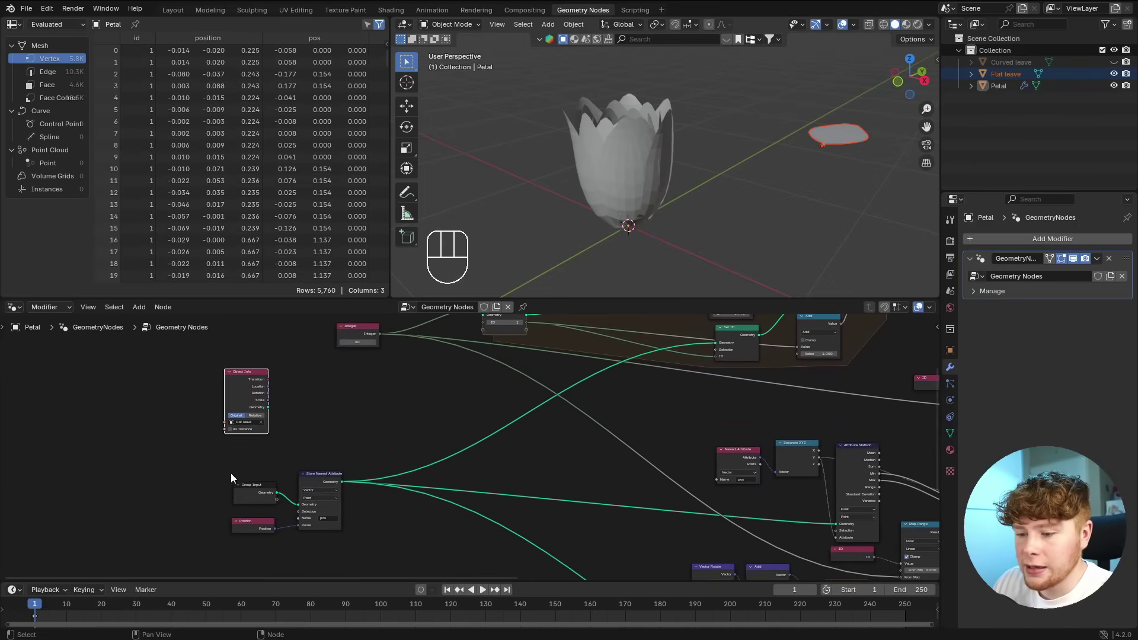
drag(182, 473, 352, 538)
key(g)
click(314, 511)
click(314, 510)
scroll(437, 447, up, 1)
- Add a Geometry Switch node with Object Info's geometry in False and Store Named Attribute's geometry in True
key(shift+a)
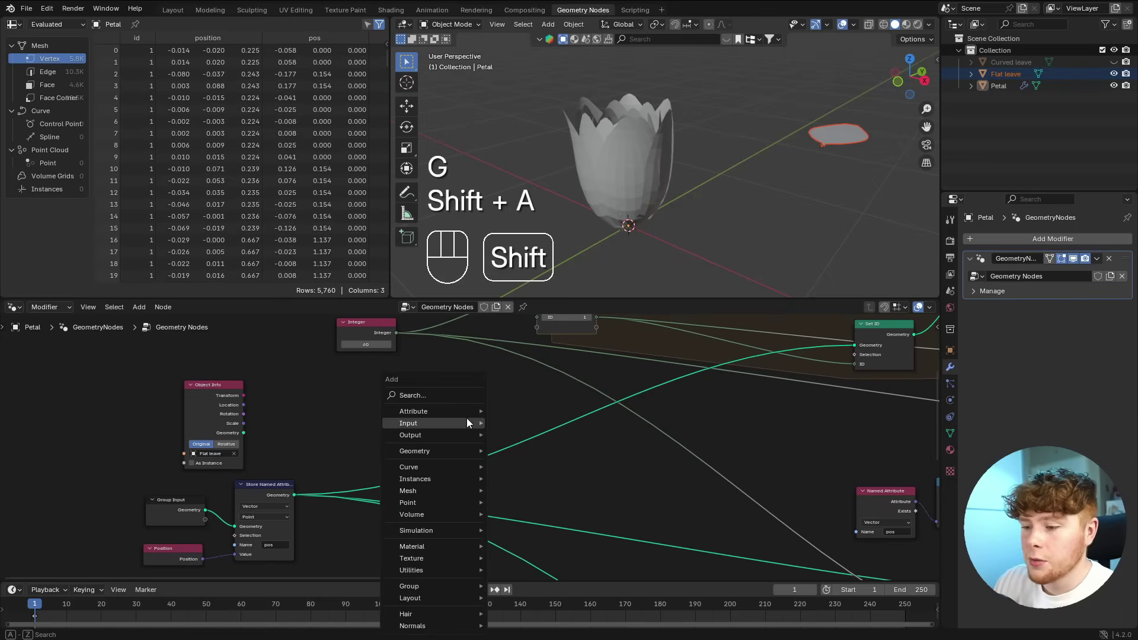
text(switch)
key(Return)
click(422, 375)
scroll(336, 478, up, 1)
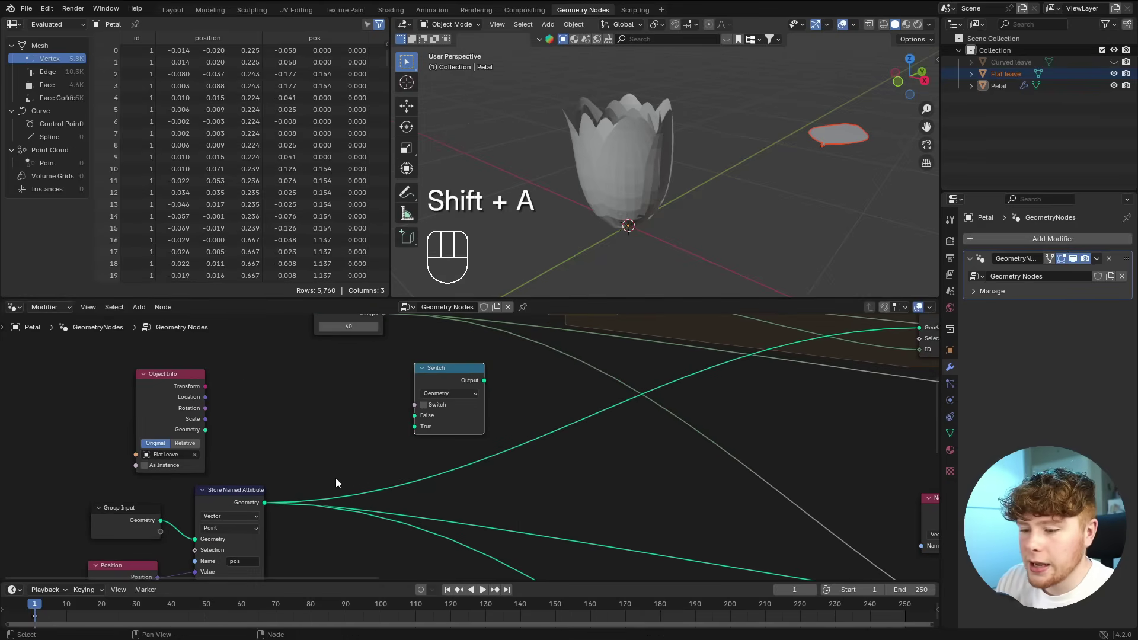
drag(264, 503, 403, 430)
scroll(221, 426, up, 1)
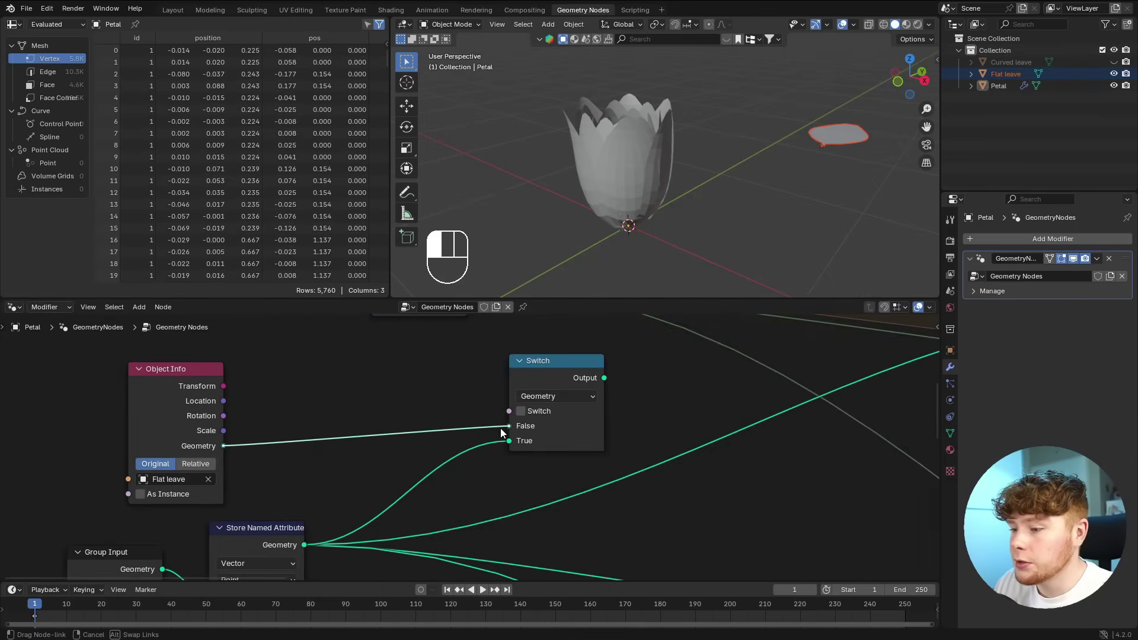
drag(500, 428, 505, 427)
- Connect the Switch output to the Geometry input of Set ID and inspect the resulting flower
scroll(429, 391, down, 2)
drag(335, 457, 477, 455)
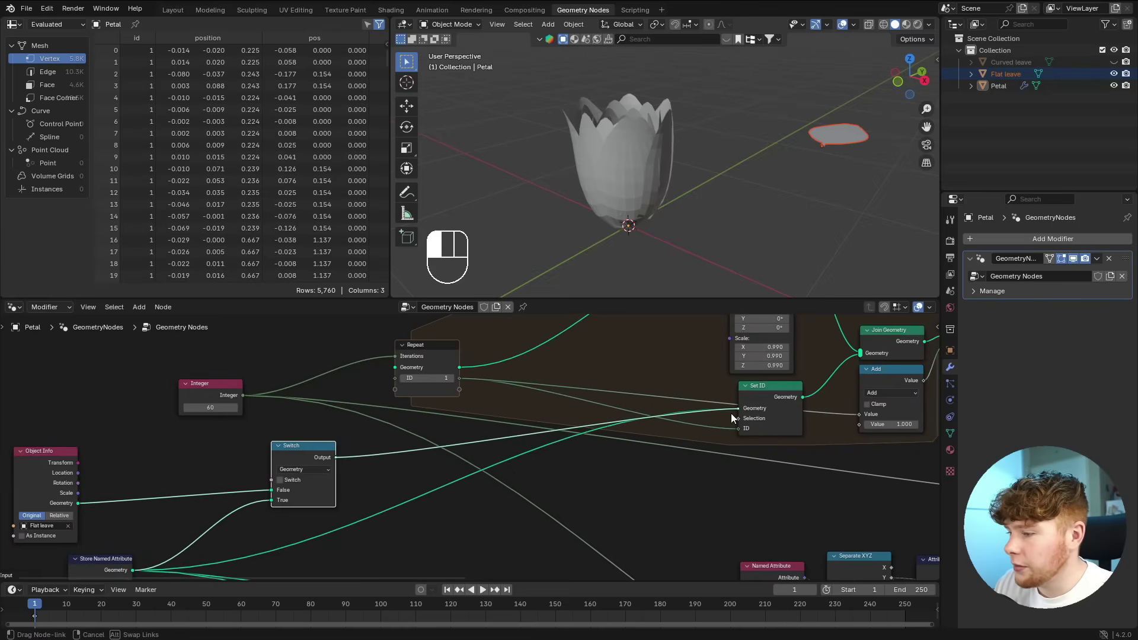
drag(731, 414, 731, 414)
drag(317, 463, 367, 477)
scroll(423, 518, up, 2)
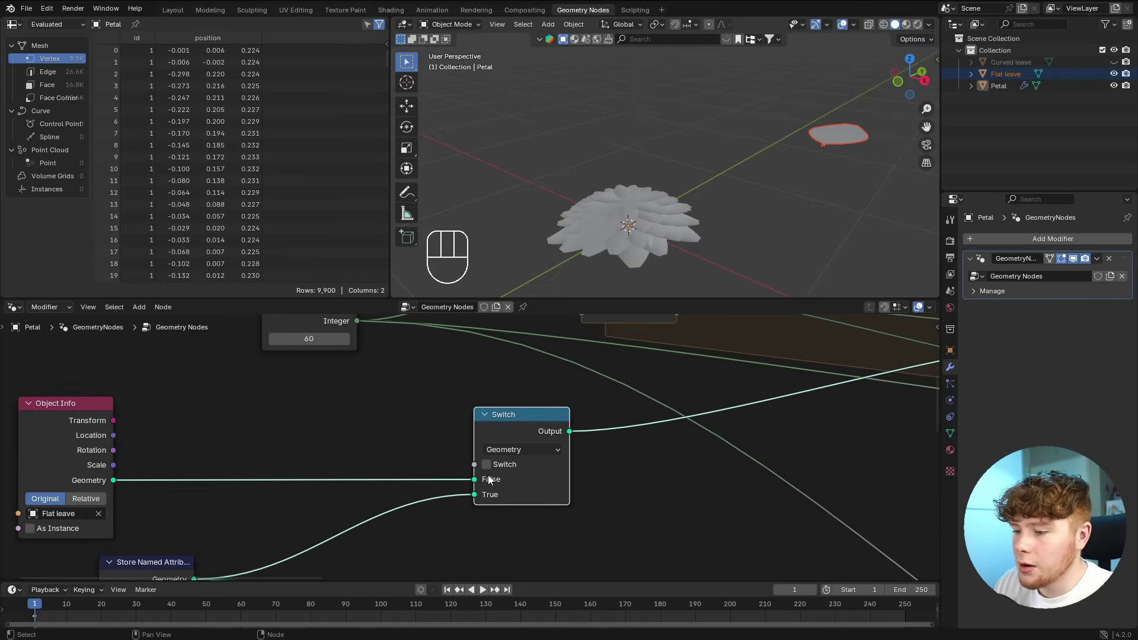
scroll(482, 430, up, 2)
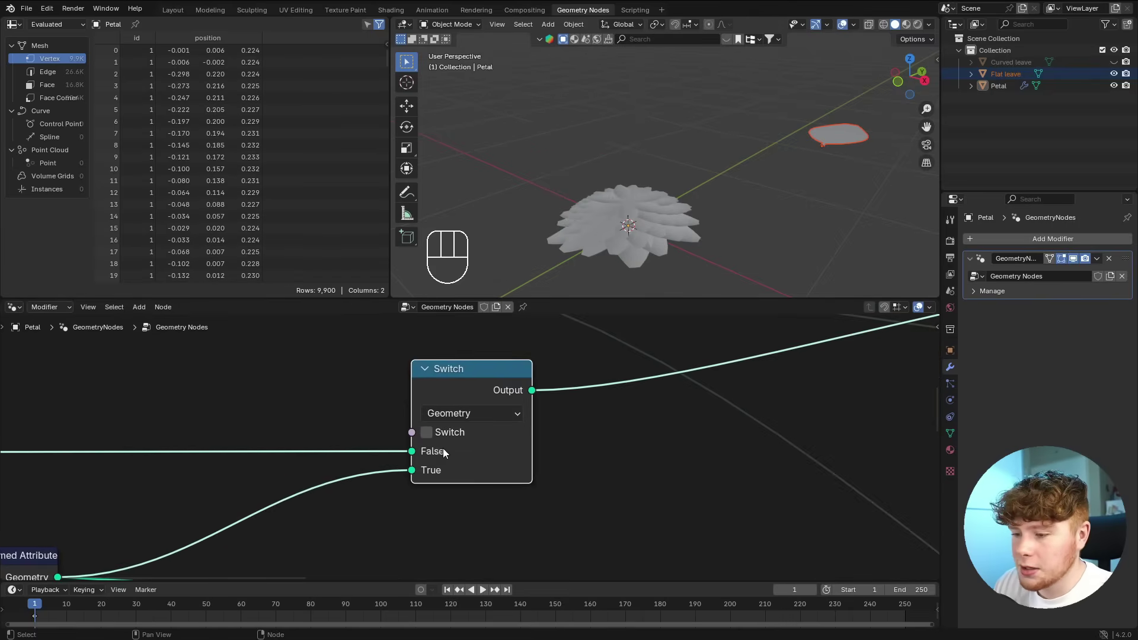
middle_drag(603, 262, 686, 230)
scroll(685, 228, up, 4)
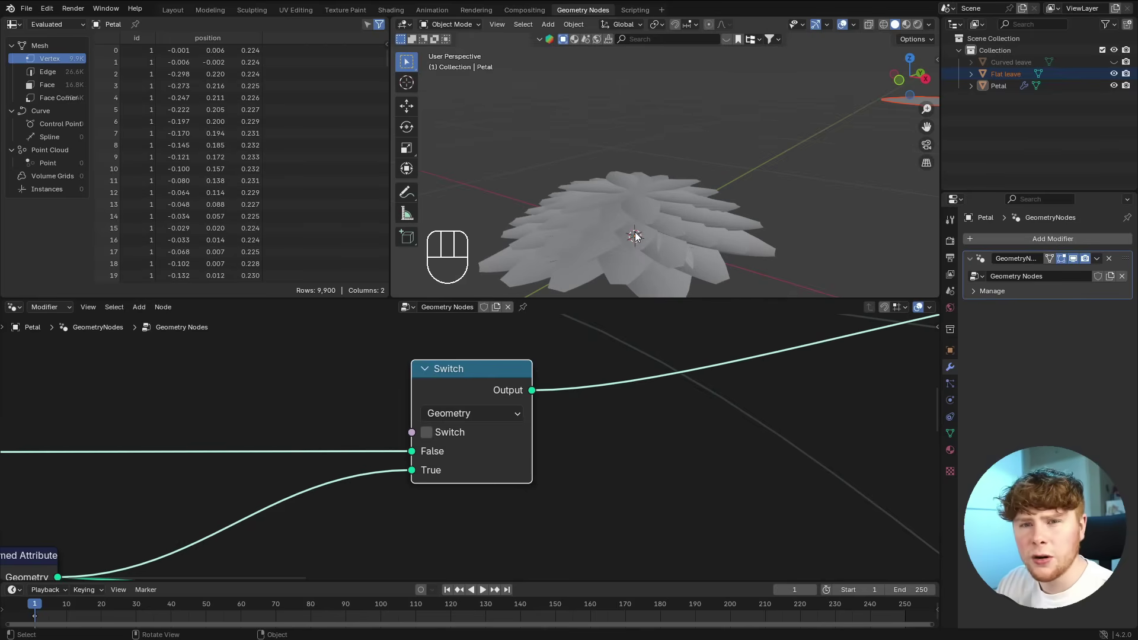
scroll(635, 232, down, 3)
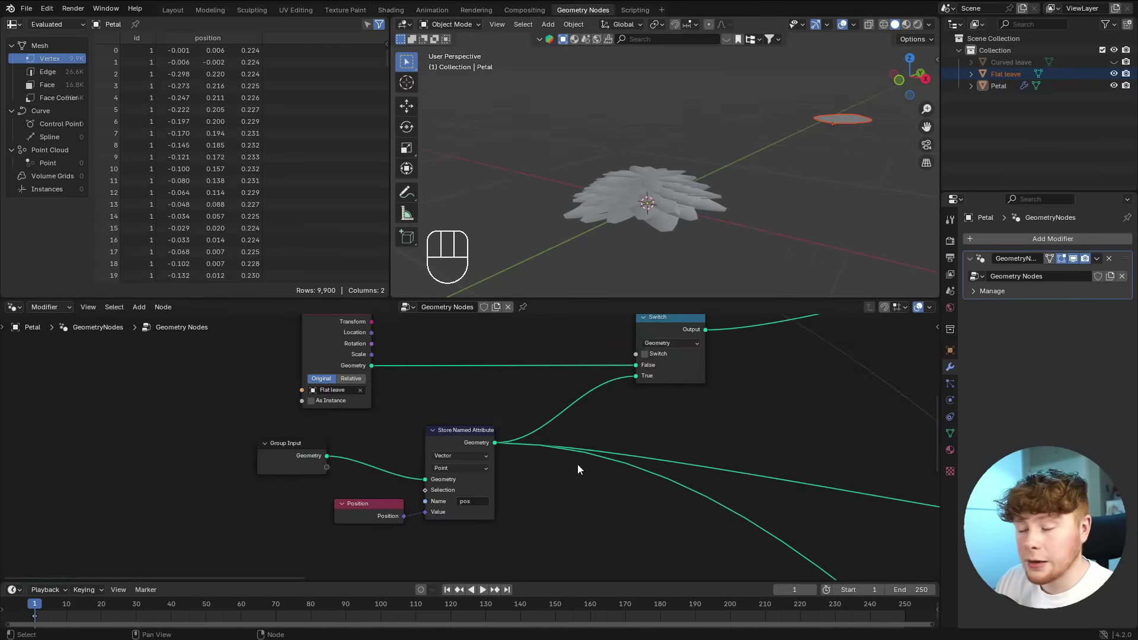
- Duplicate the pos Store Named Attribute node and insert the copy between Object Info and the Switch's False input
scroll(536, 465, up, 3)
drag(444, 421, 450, 416)
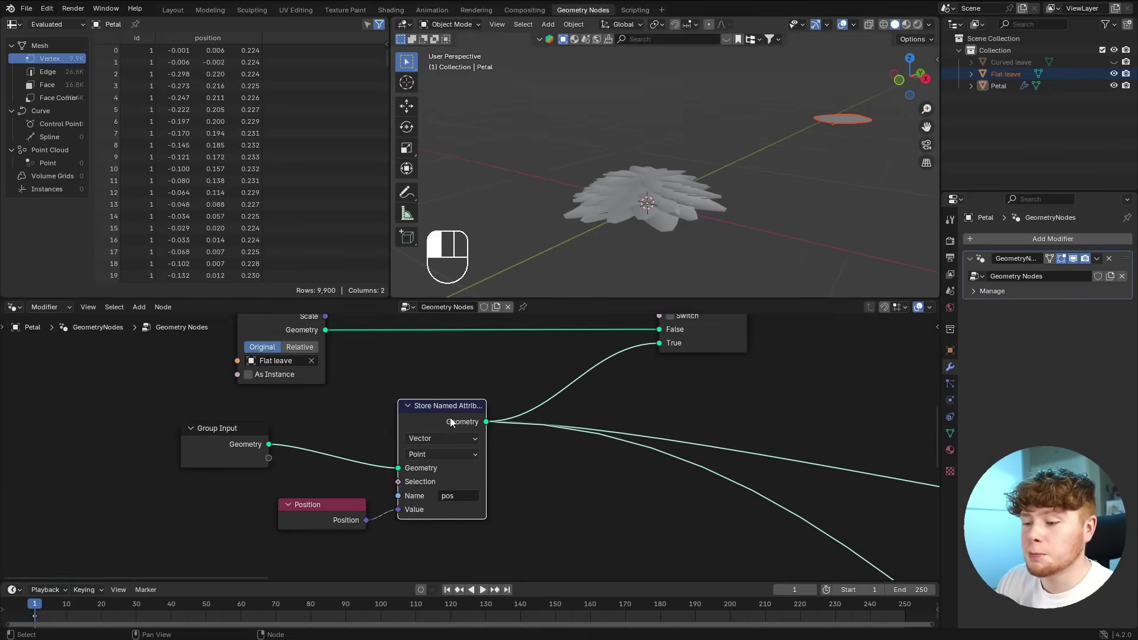
shift+scroll(472, 421, up, 1)
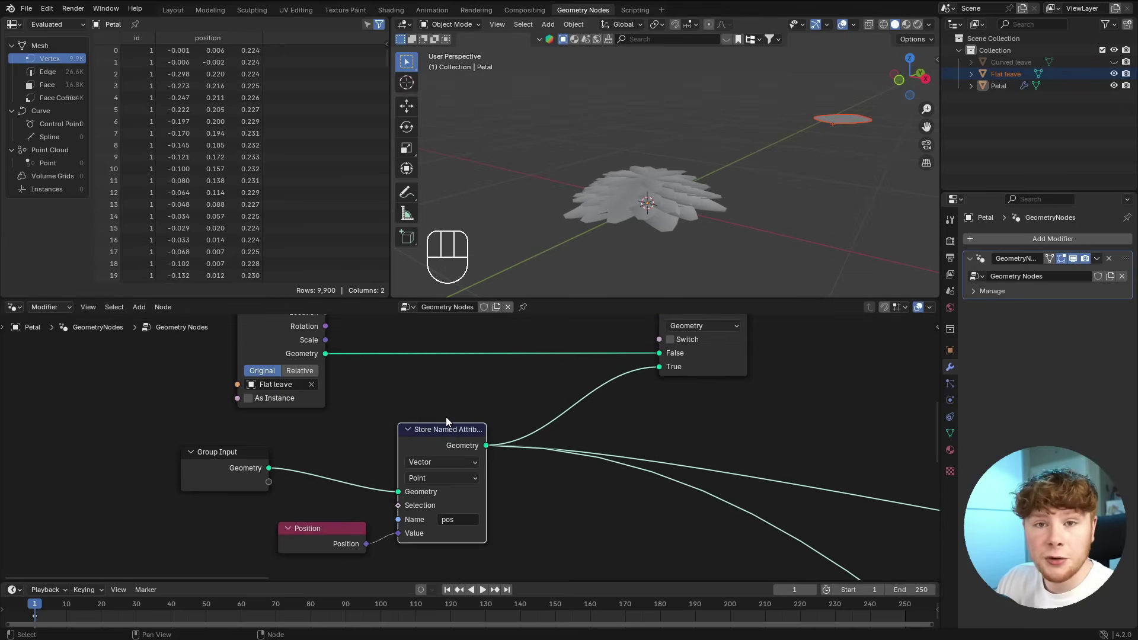
scroll(453, 466, down, 2)
key(shift+d)
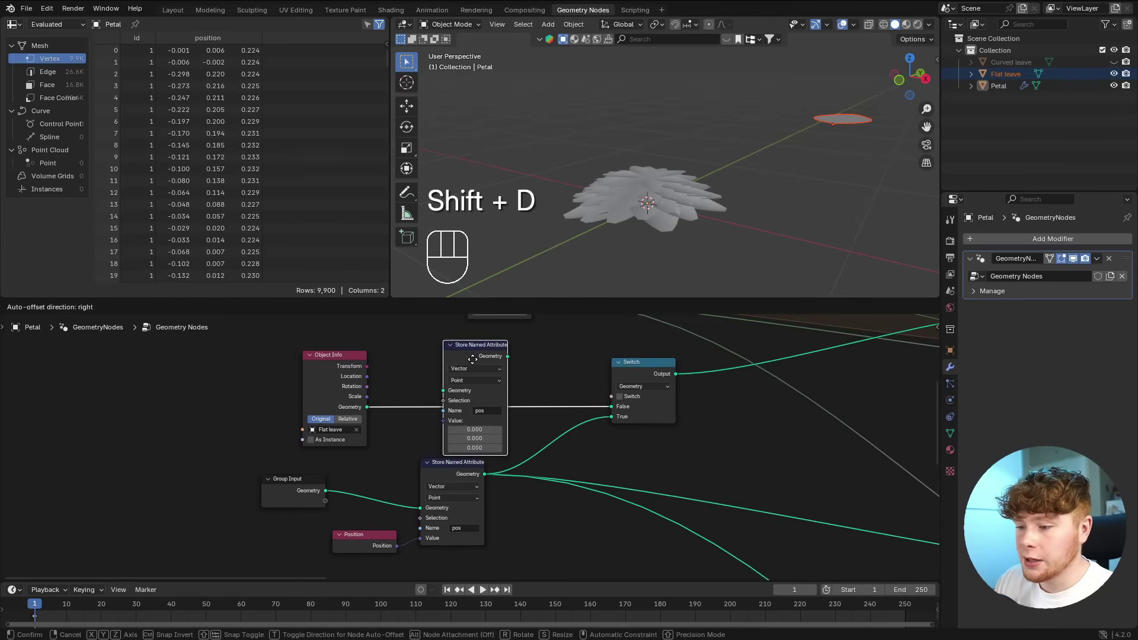
click(474, 355)
- Duplicate the Position node and connect it to the Value of the new Store Named Attribute node
click(368, 541)
key(shift+d)
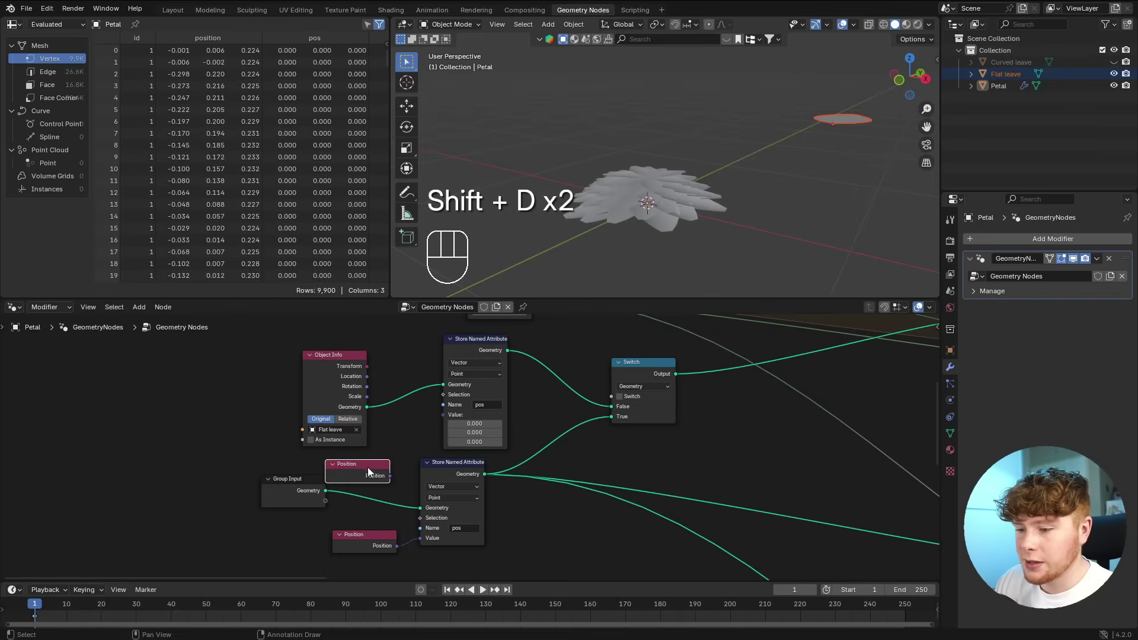
click(366, 472)
drag(364, 474, 401, 452)
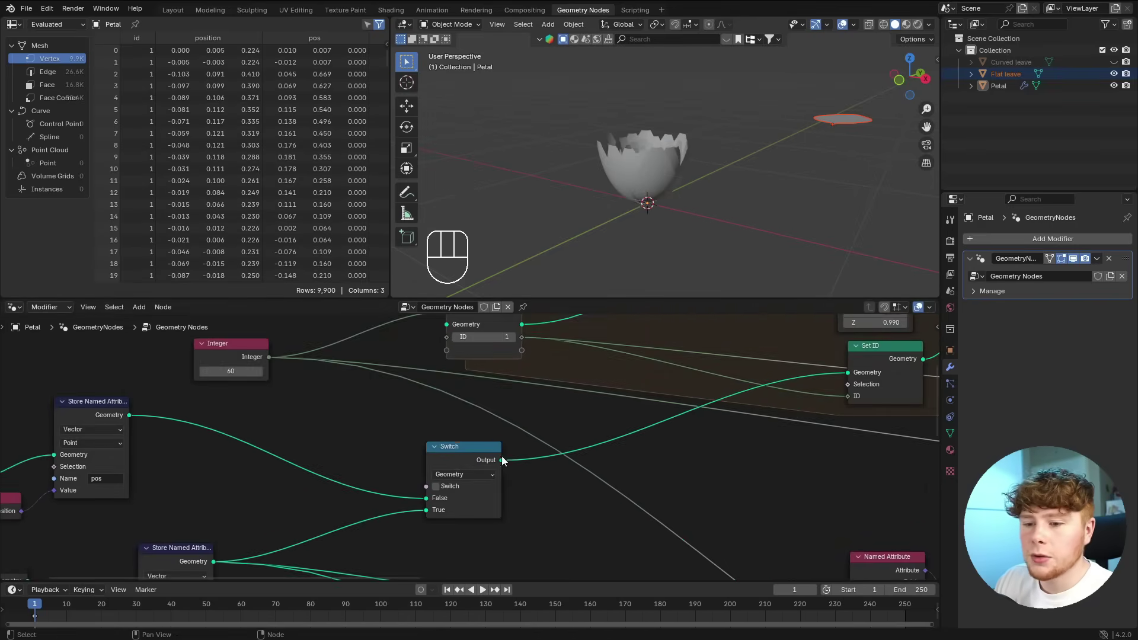
- Tuck the new Position node beneath its Store Named Attribute and place Object Info just before them
middle_drag(502, 456, 454, 478)
middle_drag(212, 479, 369, 461)
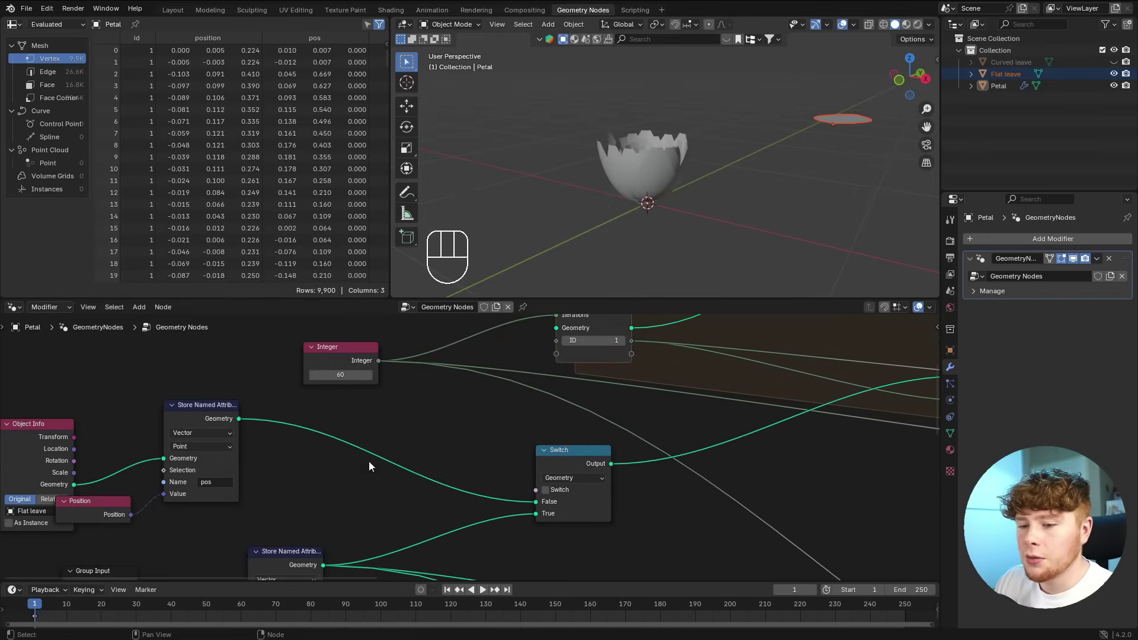
drag(82, 514, 180, 525)
drag(36, 456, 72, 445)
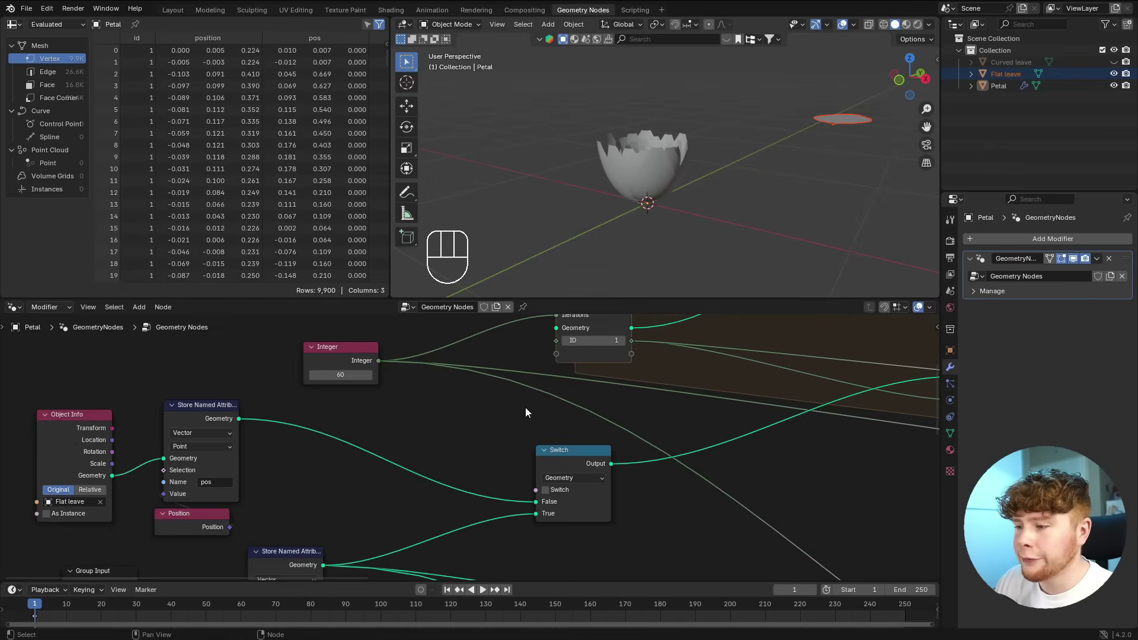
- Add a Greater Than comparison node near the Switch and set its data type to Integer
middle_drag(525, 408, 390, 449)
scroll(403, 442, up, 1)
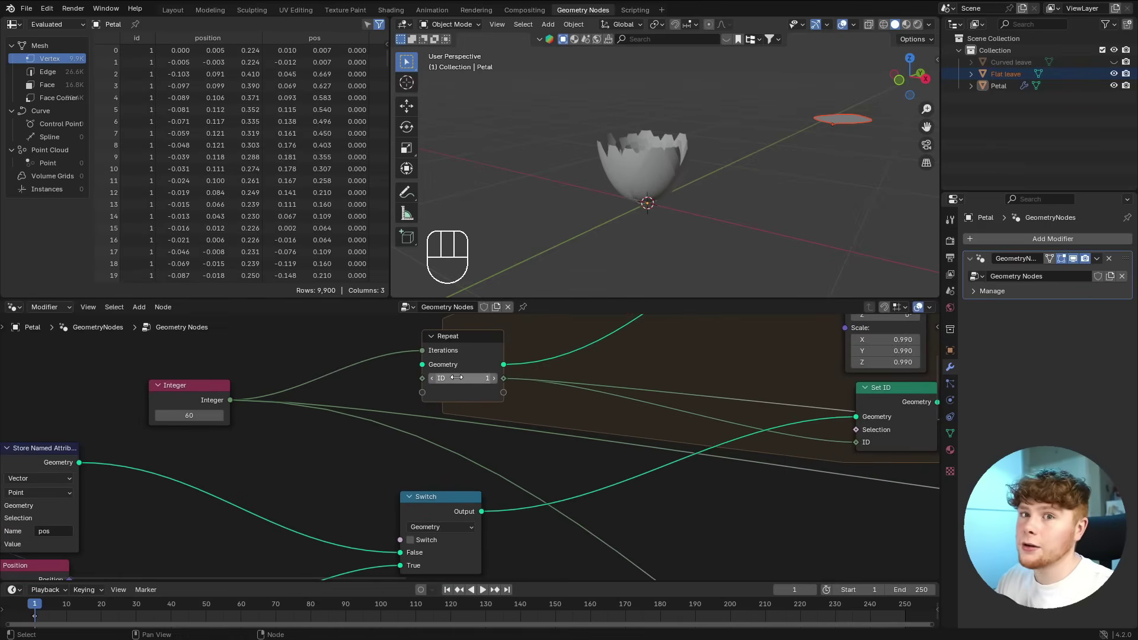
middle_drag(452, 493, 468, 415)
drag(452, 434, 450, 469)
key(shift+a)
text(greater)
key(Return)
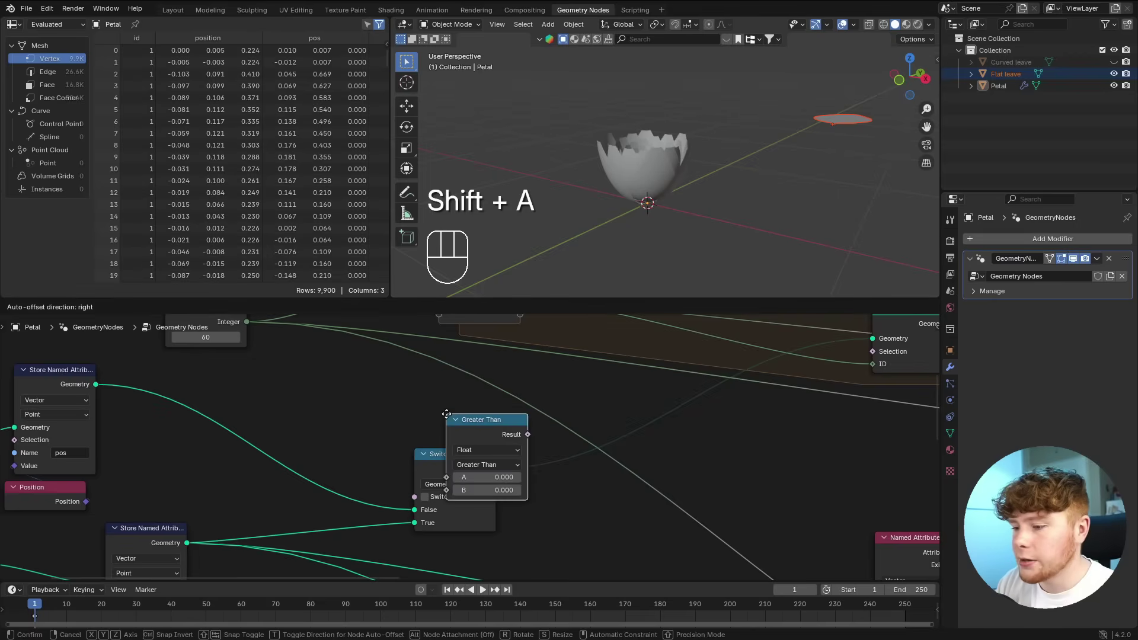
click(349, 368)
click(378, 406)
click(380, 447)
- Feed the repeat zone's ID into the comparison's A input and change the operation to Less Than
middle_drag(474, 429, 485, 504)
drag(532, 376, 378, 485)
click(379, 486)
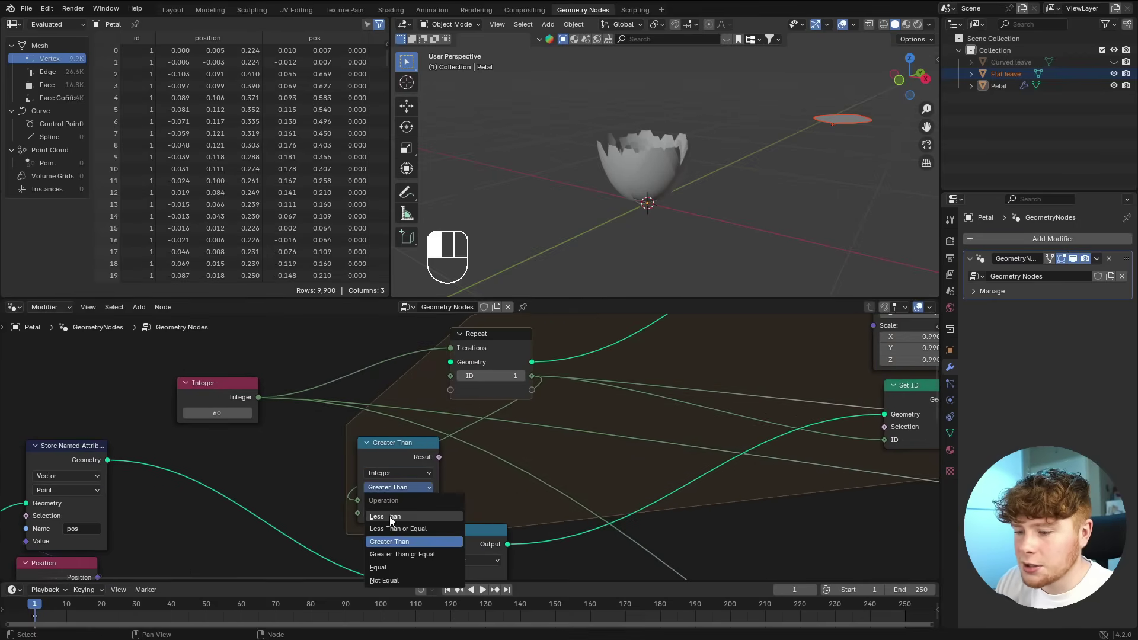
click(390, 511)
- Drive the Switch's condition with the Less Than result, set B to 7, and inspect the flower's inner petals
middle_drag(440, 457, 465, 380)
drag(464, 379, 452, 494)
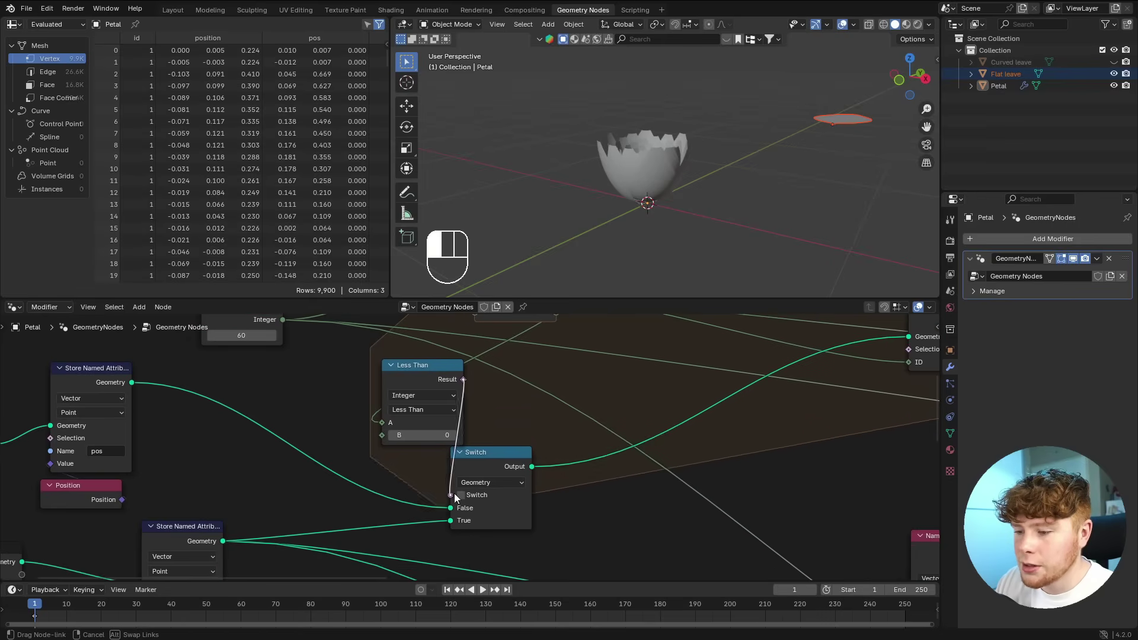
scroll(449, 450, up, 2)
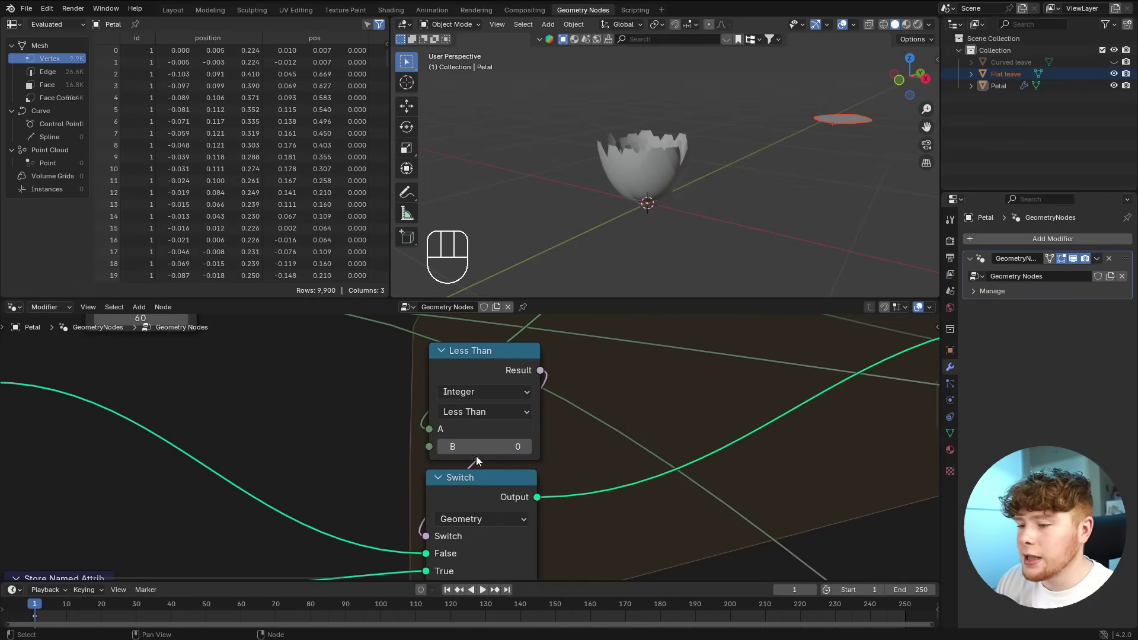
click(477, 447)
text(7)
key(Return)
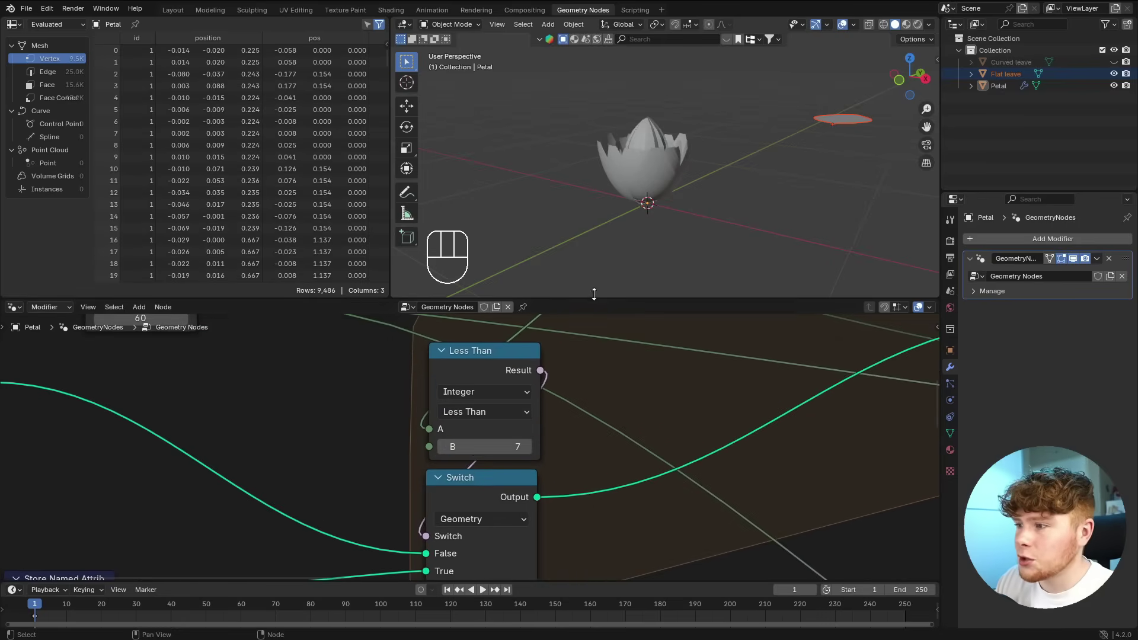
middle_drag(748, 198, 752, 243)
scroll(753, 243, up, 4)
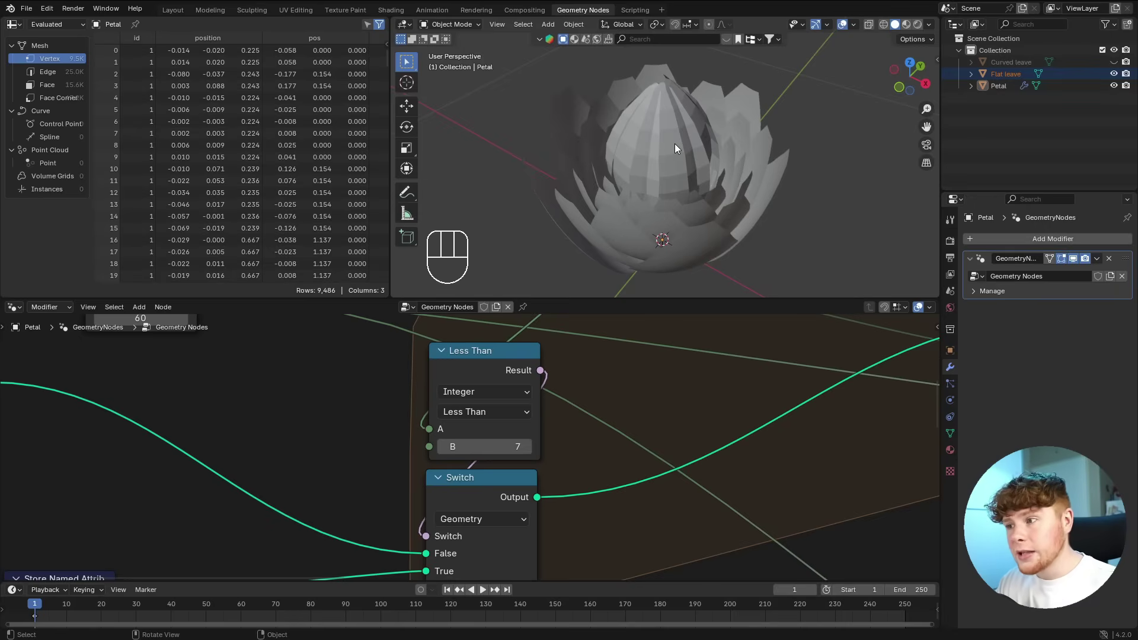
middle_drag(665, 144, 661, 169)
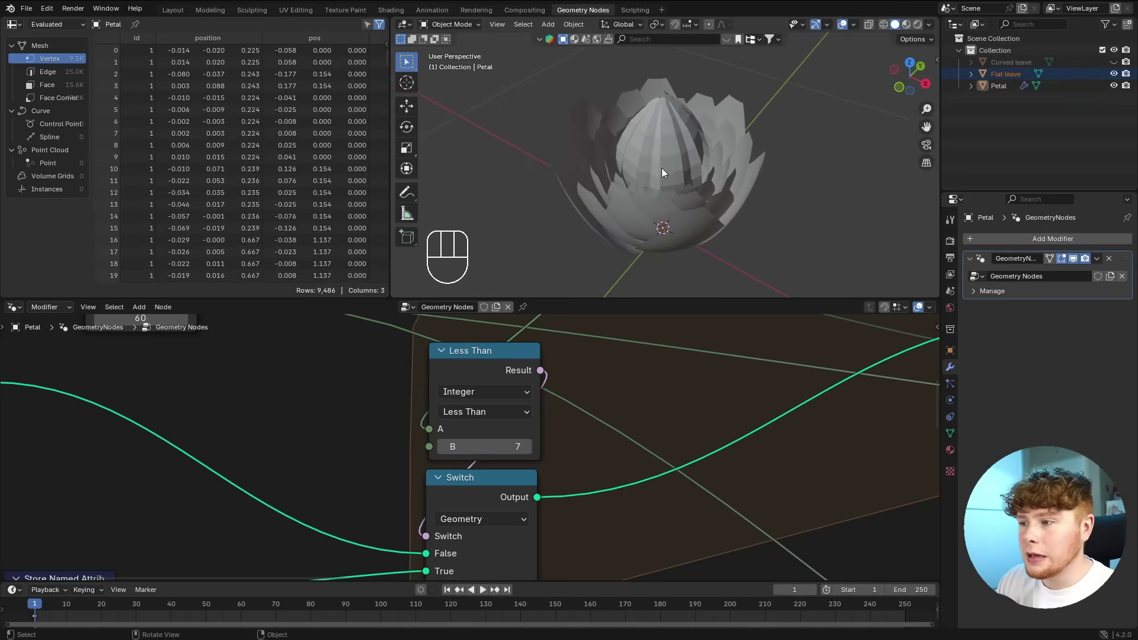
- Add a Math node between the Integer node and the Less Than comparison and set its operation to Subtract
scroll(417, 402, down, 2)
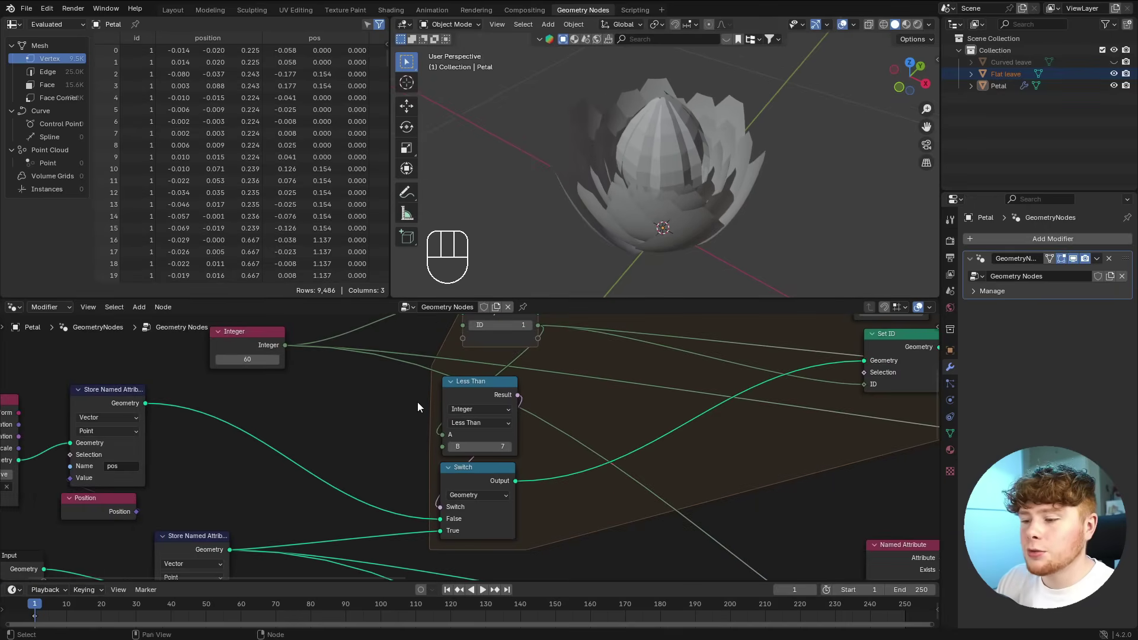
scroll(338, 399, up, 1)
middle_drag(338, 399, 491, 446)
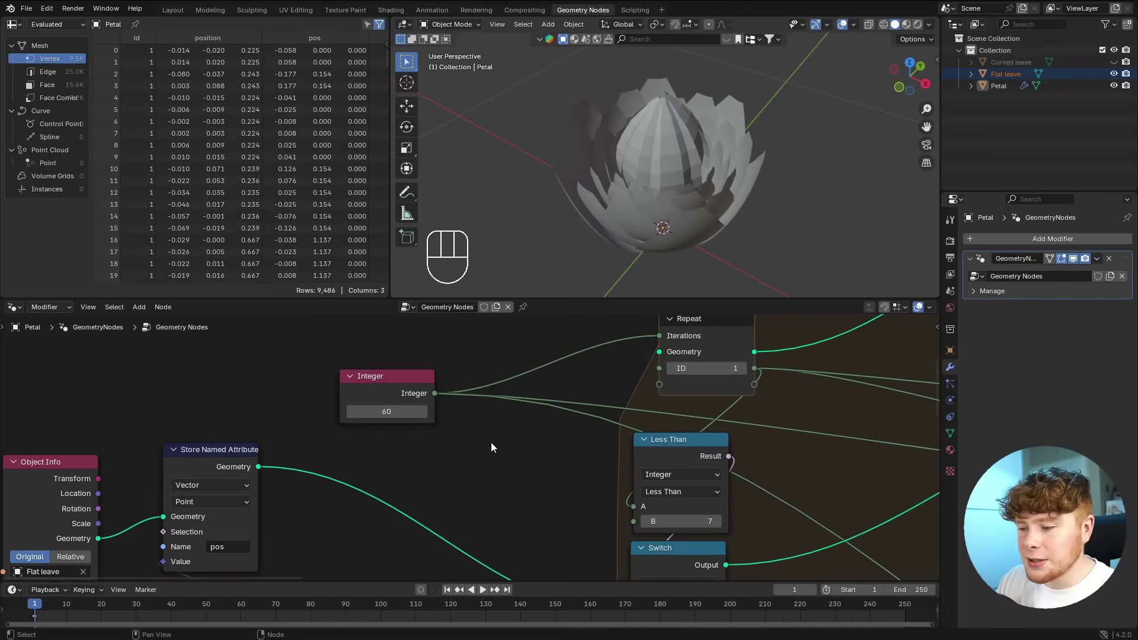
key(shift+a)
text(math)
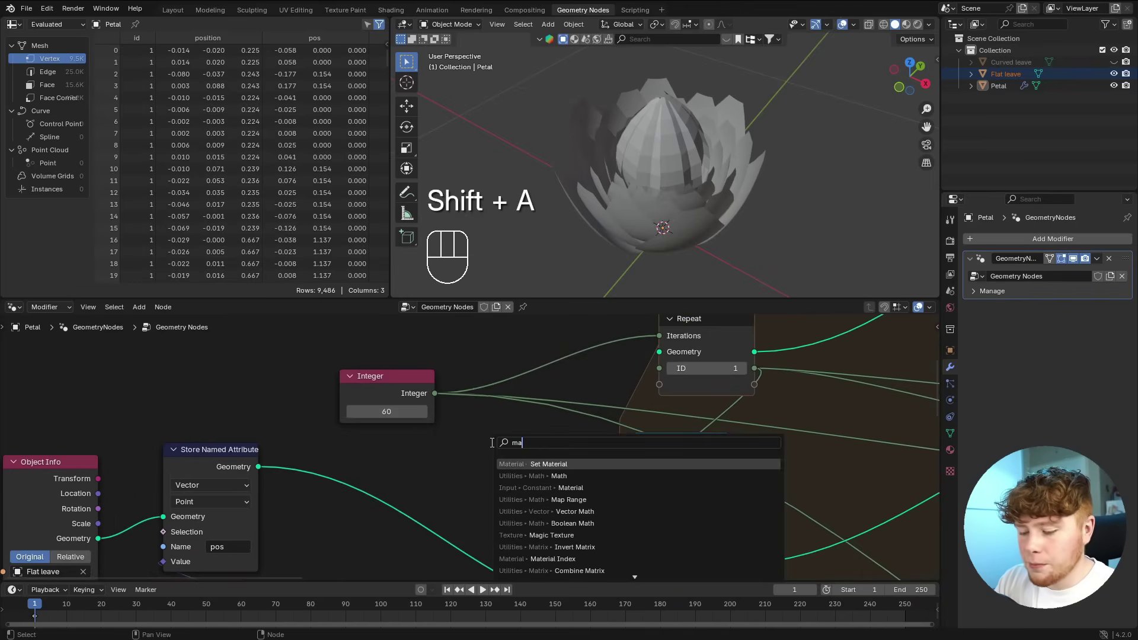
key(Return)
click(480, 418)
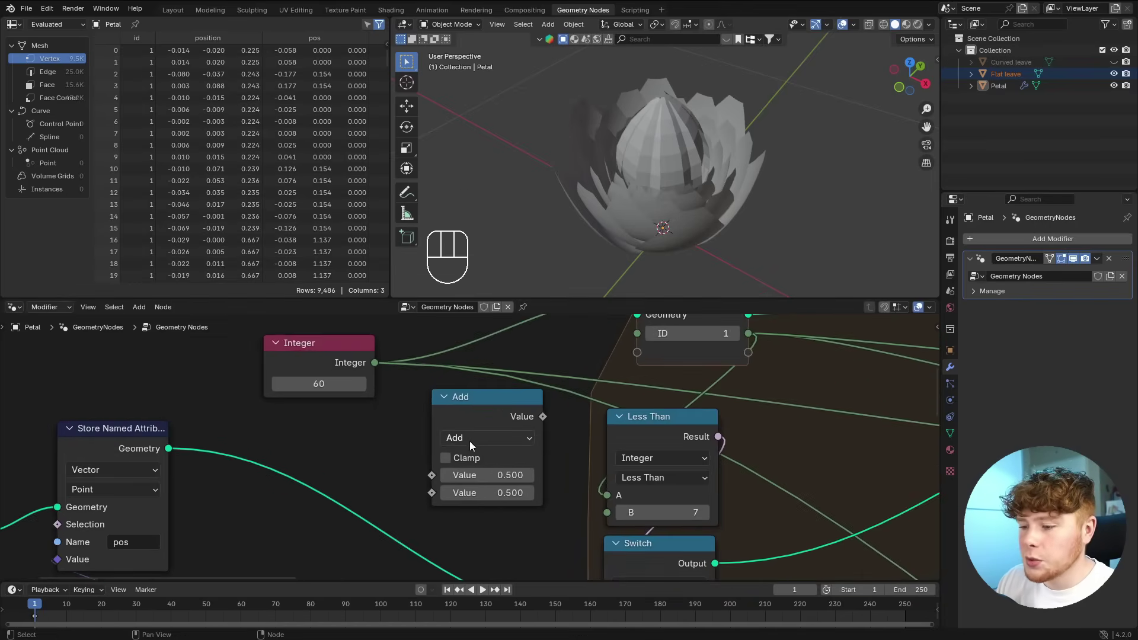
click(469, 441)
click(507, 255)
scroll(439, 464, up, 1)
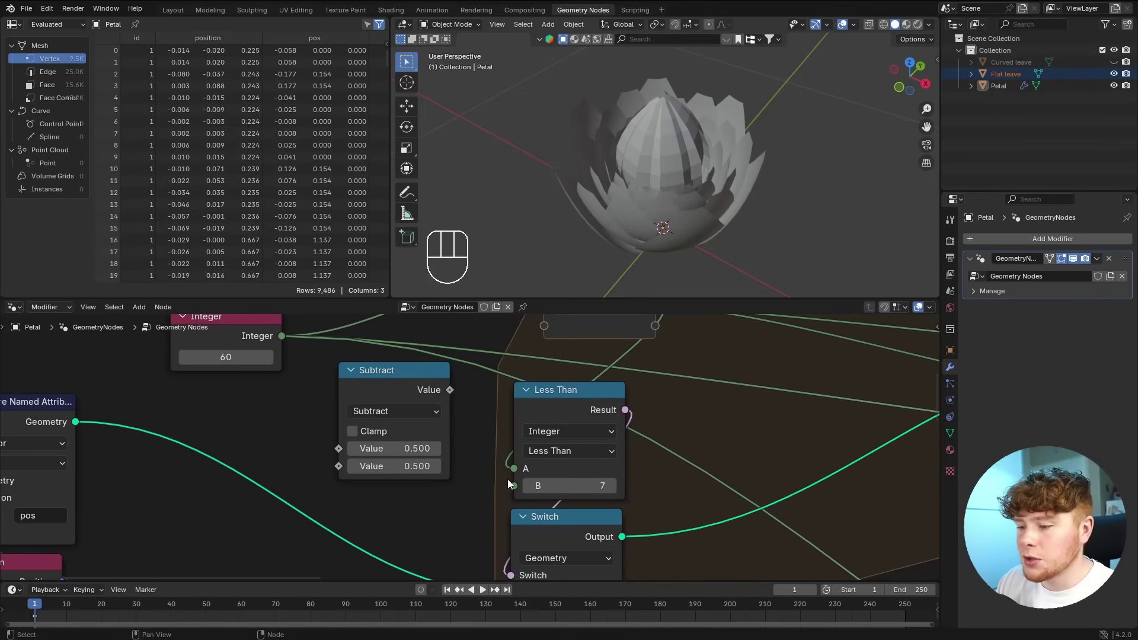
middle_drag(573, 397, 545, 430)
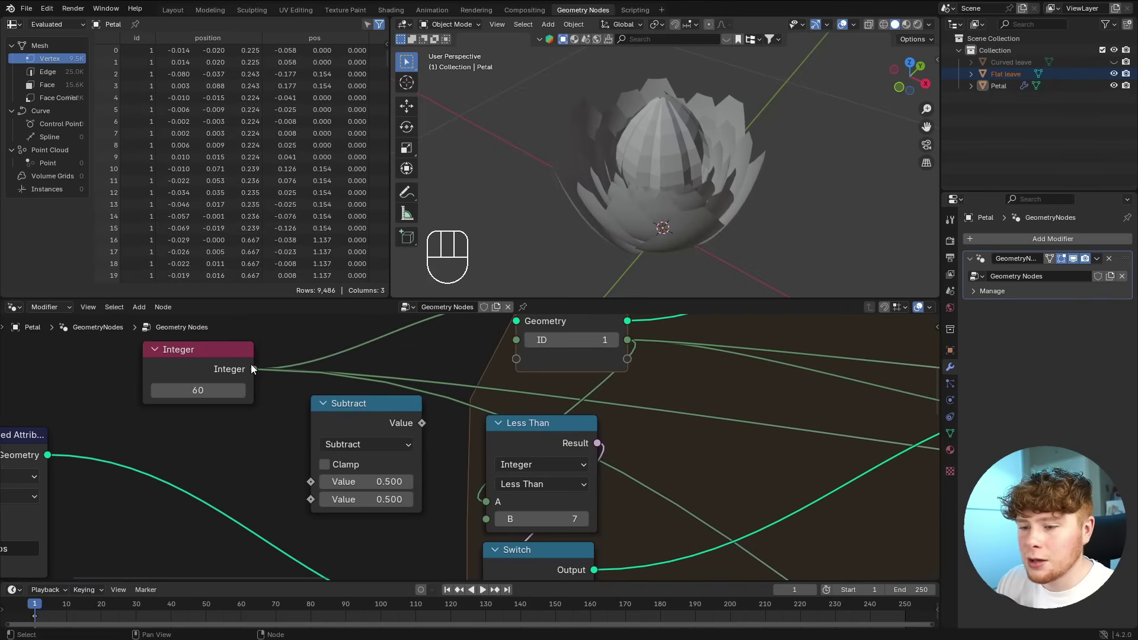
- Subtract 7 from the Integer value and feed the result into the Less Than comparison's B input
drag(254, 369, 311, 481)
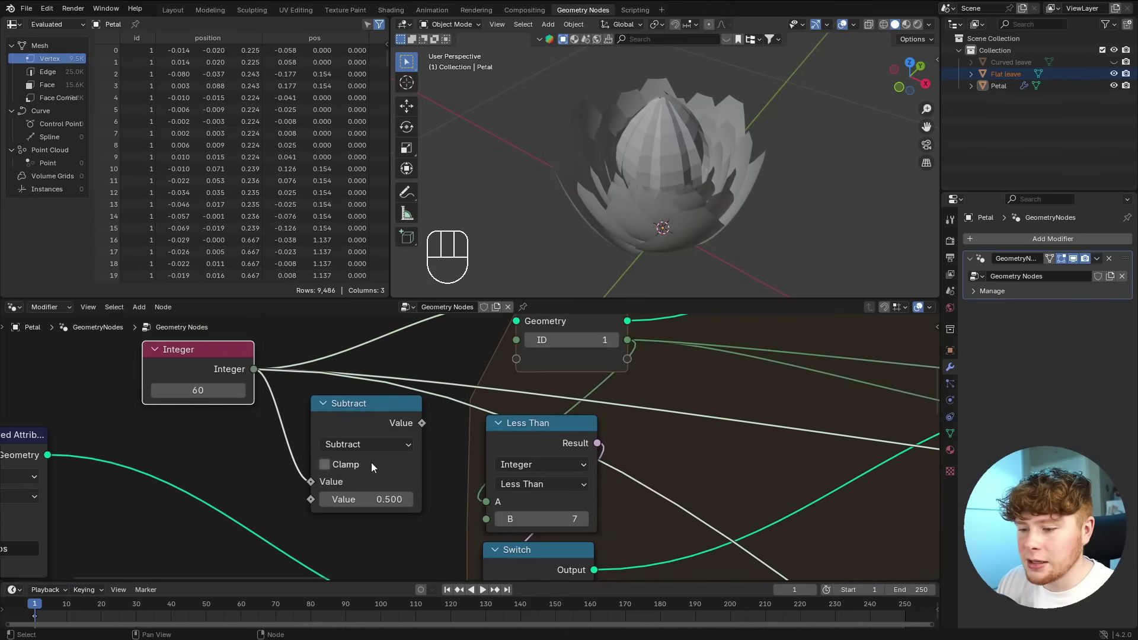
click(367, 499)
text(7)
key(Return)
drag(421, 423, 485, 520)
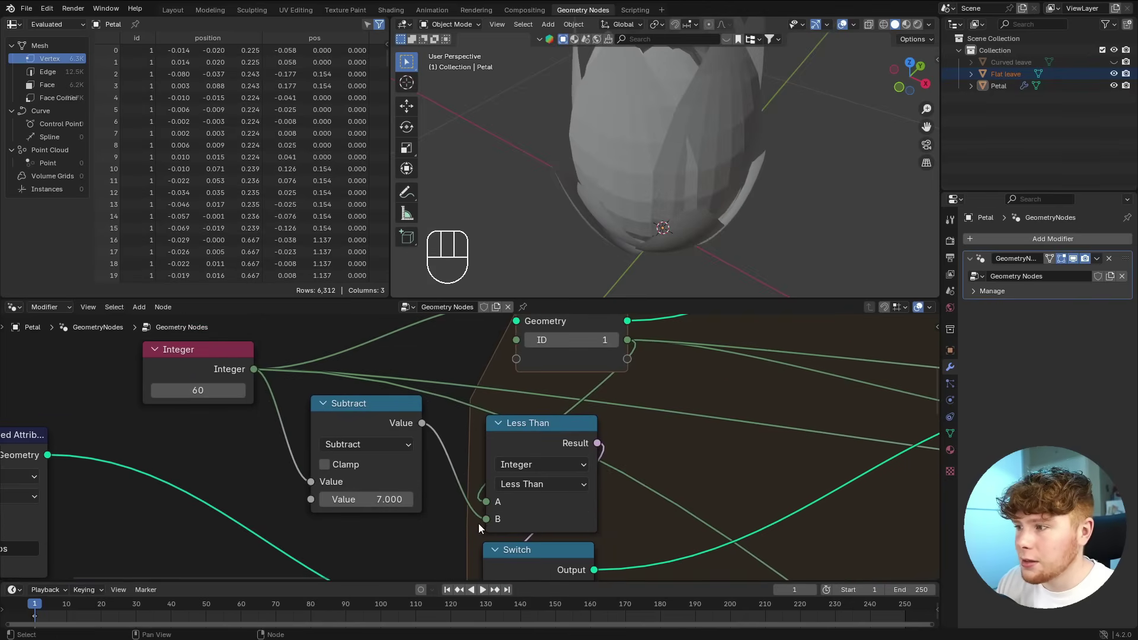
- Show the viewport in Material Preview and inspect the red petals and green outer leaves from the side
mouse_move(691, 198)
middle_down()
mouse_move(645, 176)
mouse_move(718, 205)
mouse_move(688, 216)
middle_up()
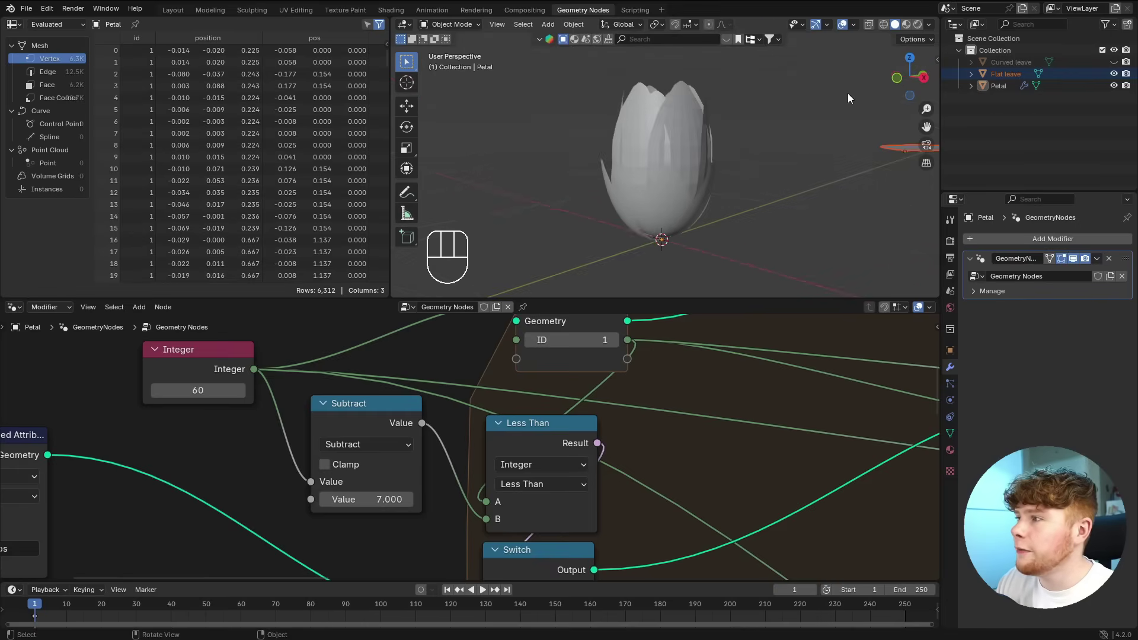
click(907, 25)
mouse_move(664, 189)
middle_down()
mouse_move(645, 202)
mouse_move(685, 191)
mouse_move(632, 138)
middle_up()
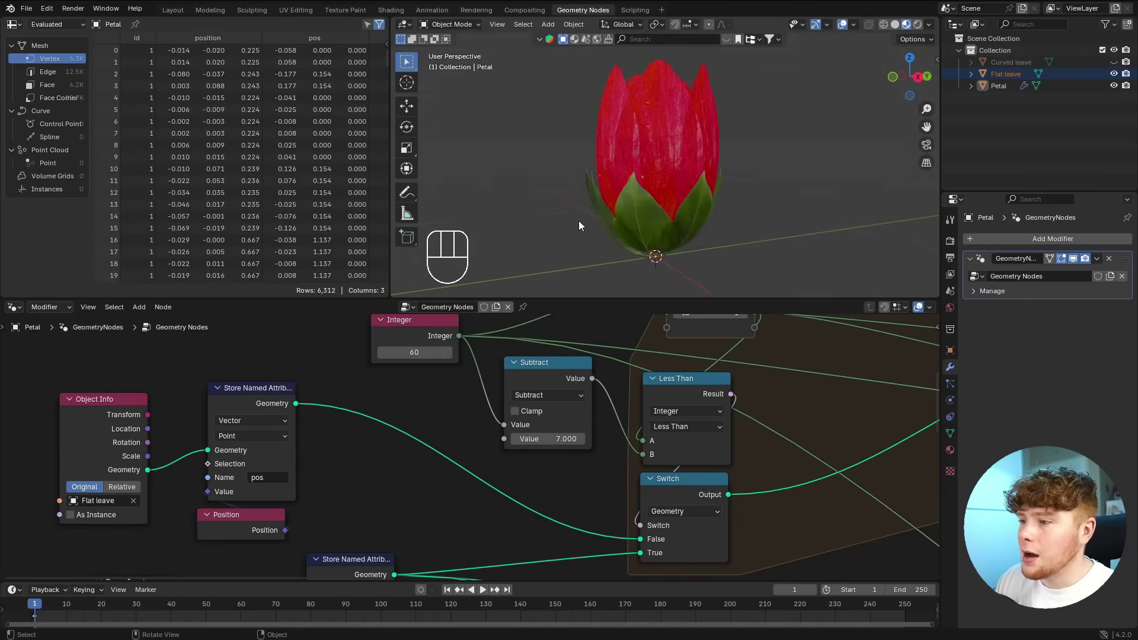
middle_drag(579, 220, 660, 204)
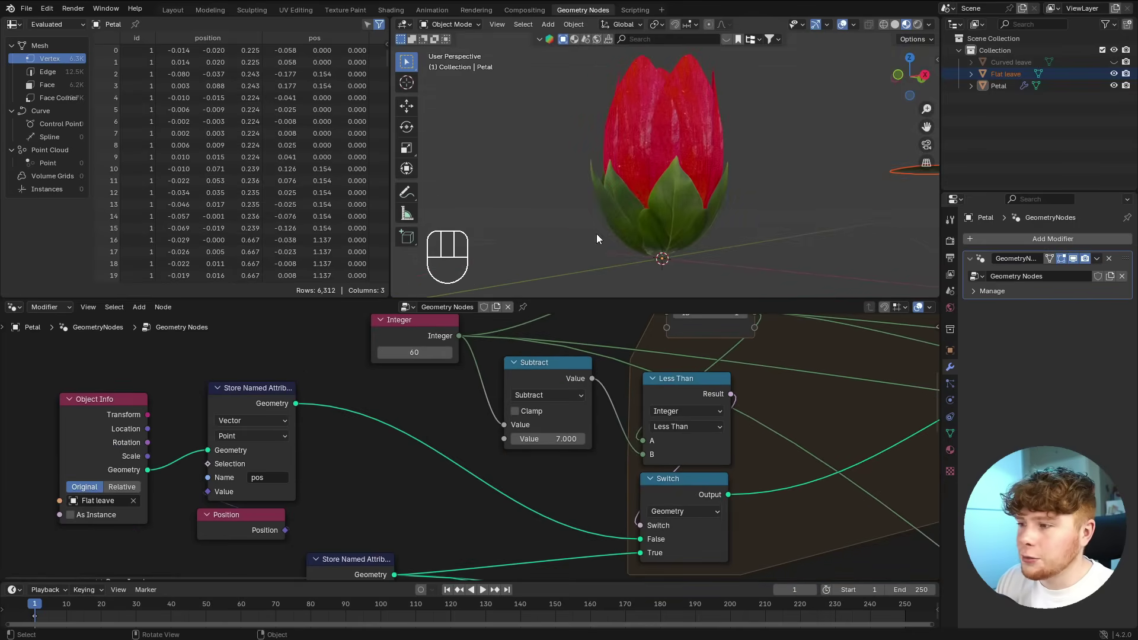
- Spread the Flat leave Object Info node and its Store Named Attribute and Position nodes apart to make room between them
middle_drag(332, 471, 535, 395)
drag(541, 446, 373, 394)
key(g)
click(444, 400)
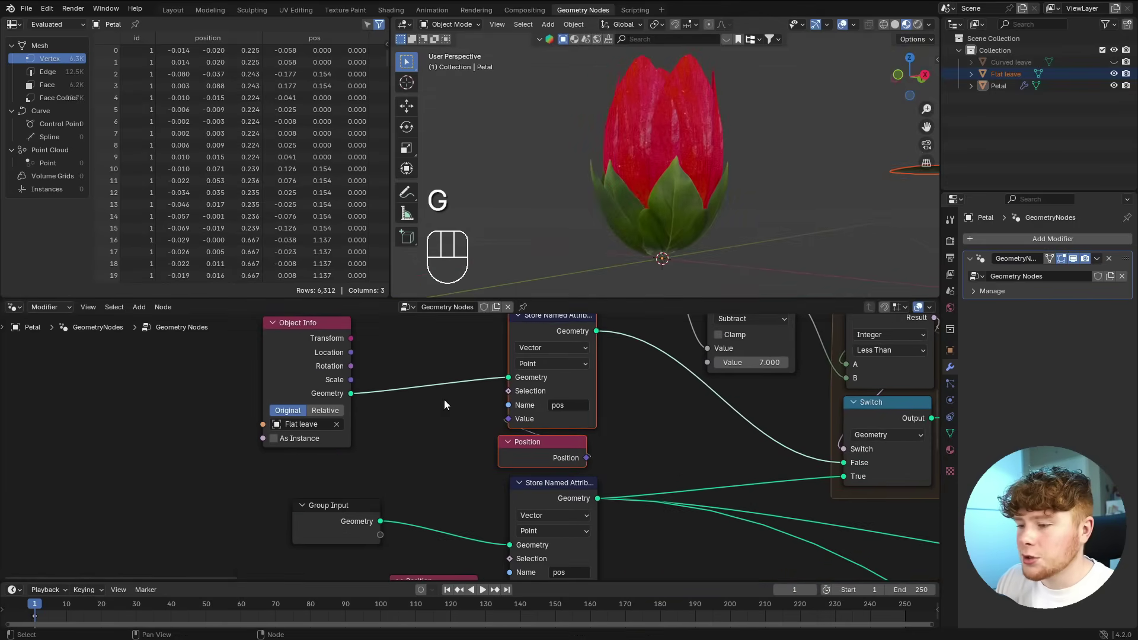
click(301, 345)
middle_drag(301, 345, 433, 421)
key(g)
click(308, 455)
- Insert a Transform Geometry node between the Flat leave Object Info and its Store Named Attribute
key(shift+a)
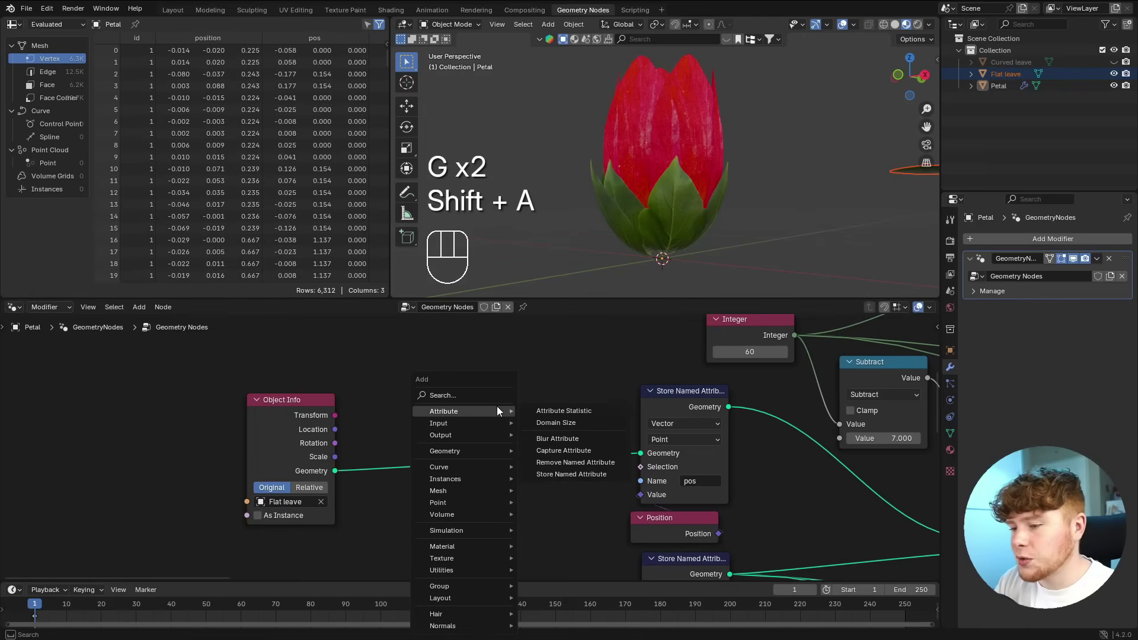
text(tran)
key(Return)
click(470, 343)
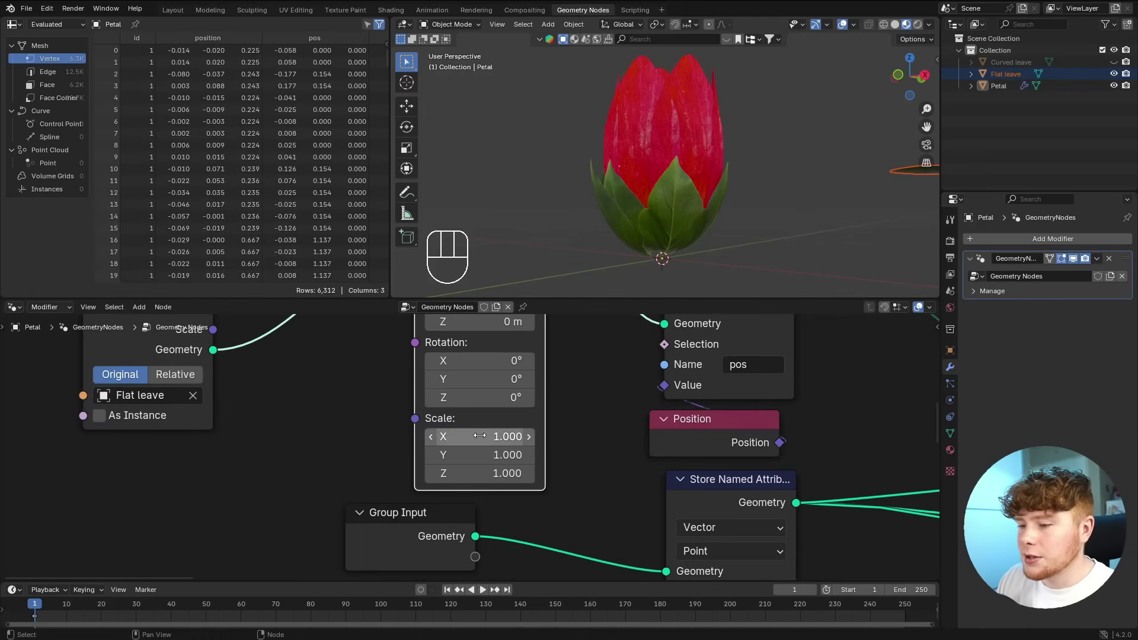
- Scale the flat leaf to 1.770 on X, Y and Z in Transform Geometry and check the enlarged outer leaves
drag(511, 437, 670, 474)
middle_drag(682, 159, 572, 131)
scroll(572, 130, up, 3)
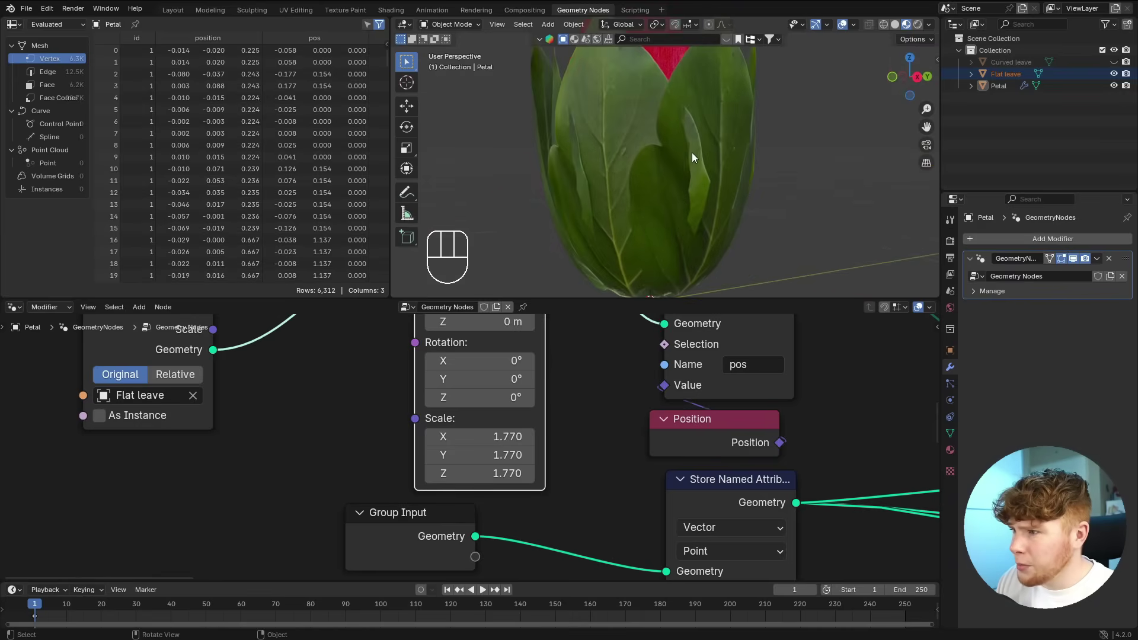
scroll(705, 163, down, 4)
scroll(771, 439, down, 3)
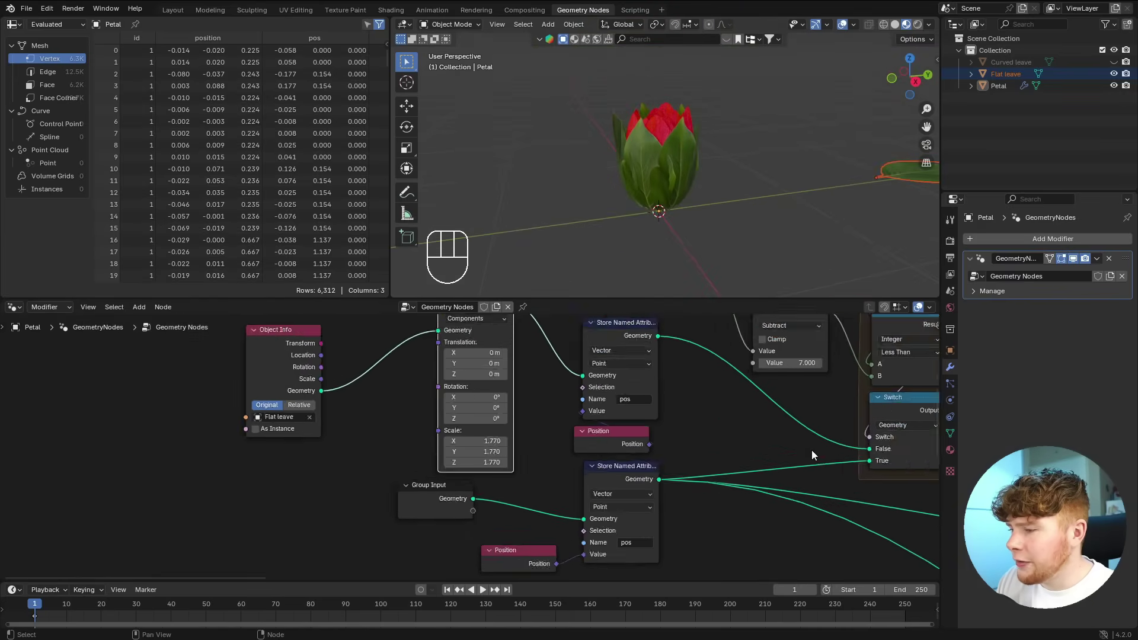
- Set To Min to -1.230 on the Map Range fed by Attribute Statistic and check the leaves around the flower
middle_drag(812, 452, 489, 350)
scroll(584, 403, down, 7)
scroll(681, 425, up, 2)
middle_drag(735, 430, 671, 440)
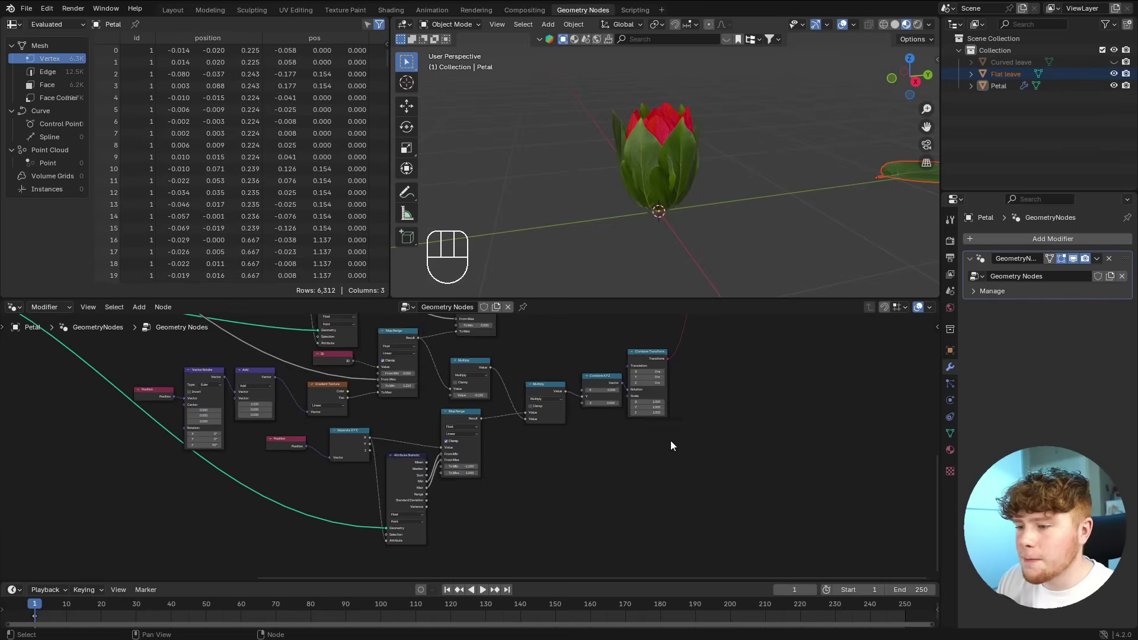
scroll(521, 474, up, 2)
scroll(605, 440, up, 6)
middle_drag(573, 436, 592, 424)
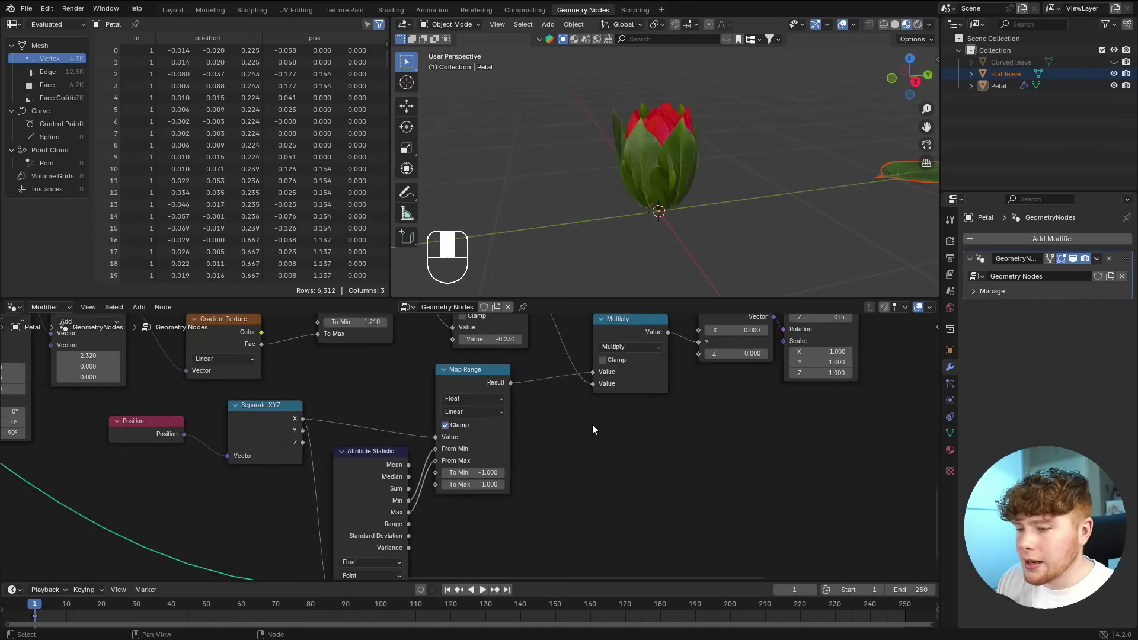
scroll(590, 423, up, 5)
drag(469, 358, 475, 361)
click(601, 476)
middle_drag(601, 477, 649, 364)
scroll(667, 236, up, 3)
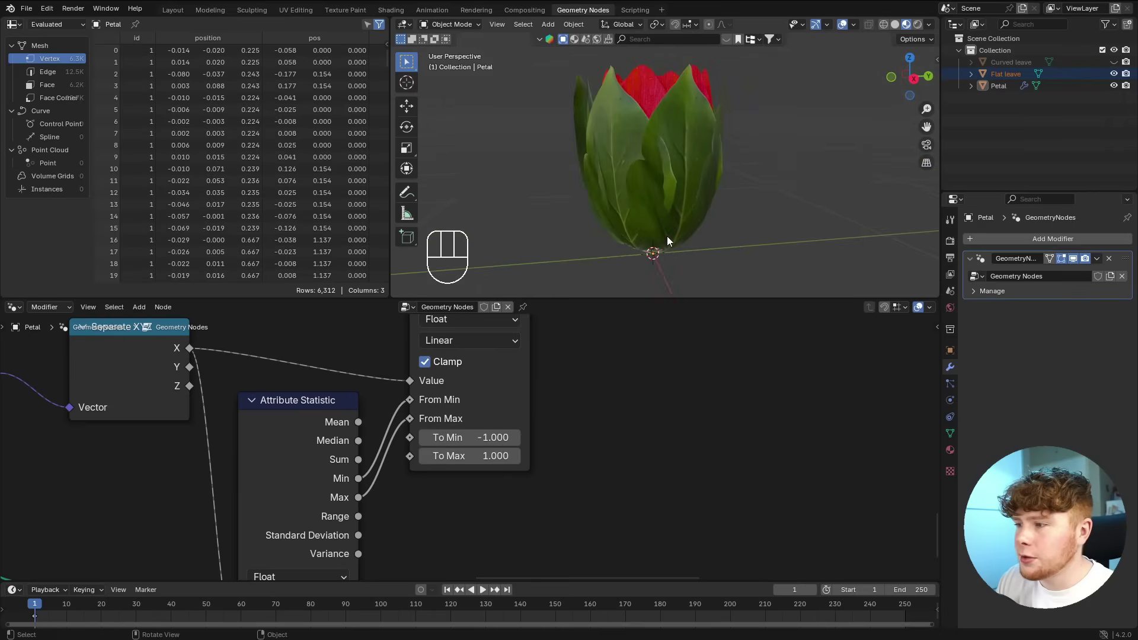
scroll(491, 474, up, 2)
shift+drag(478, 435, 465, 436)
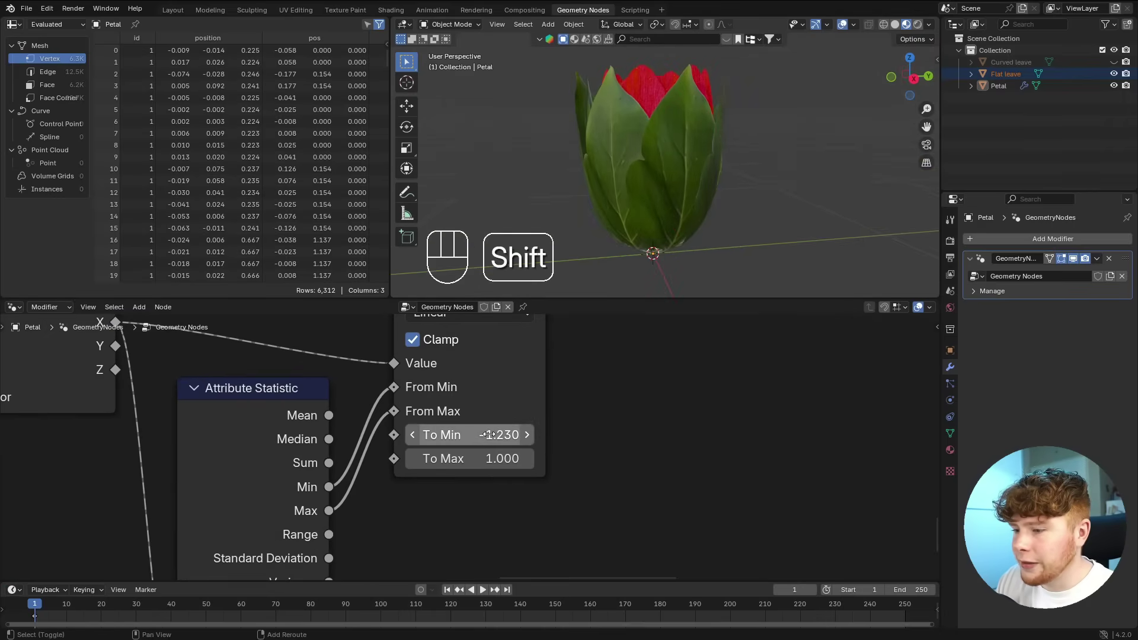
middle_drag(653, 237, 682, 178)
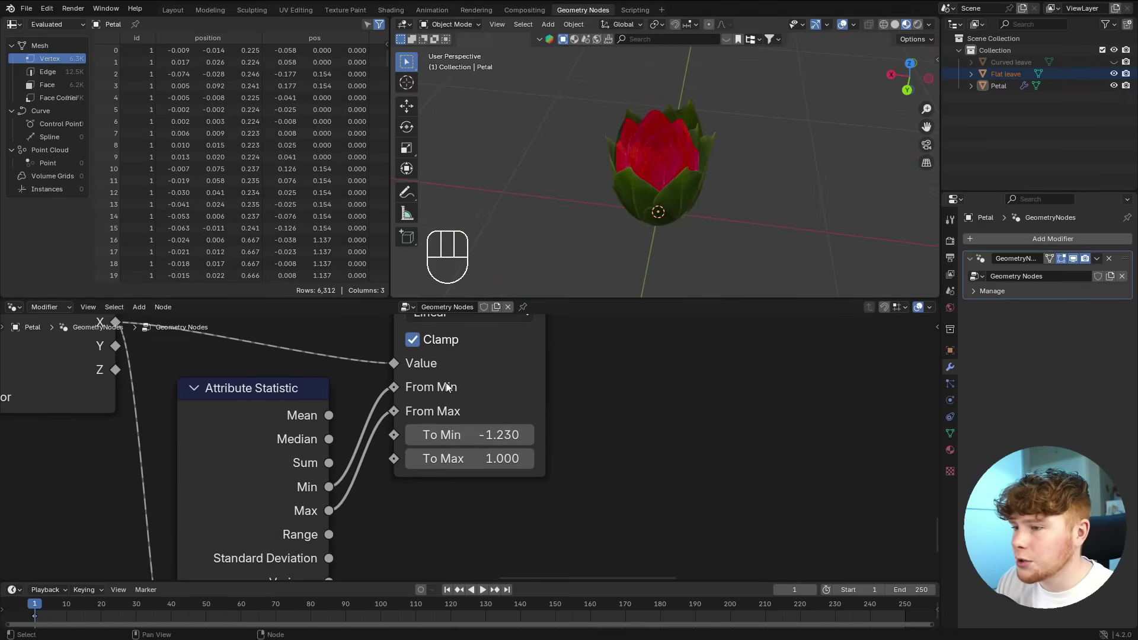
- Open the flower by setting the X offset of the Add node before the Gradient Texture to about 1.210
scroll(528, 464, down, 3)
scroll(528, 464, up, 2)
mouse_move(372, 421)
shift+mouse_down()
mouse_move(347, 421)
mouse_move(371, 422)
shift+mouse_up()
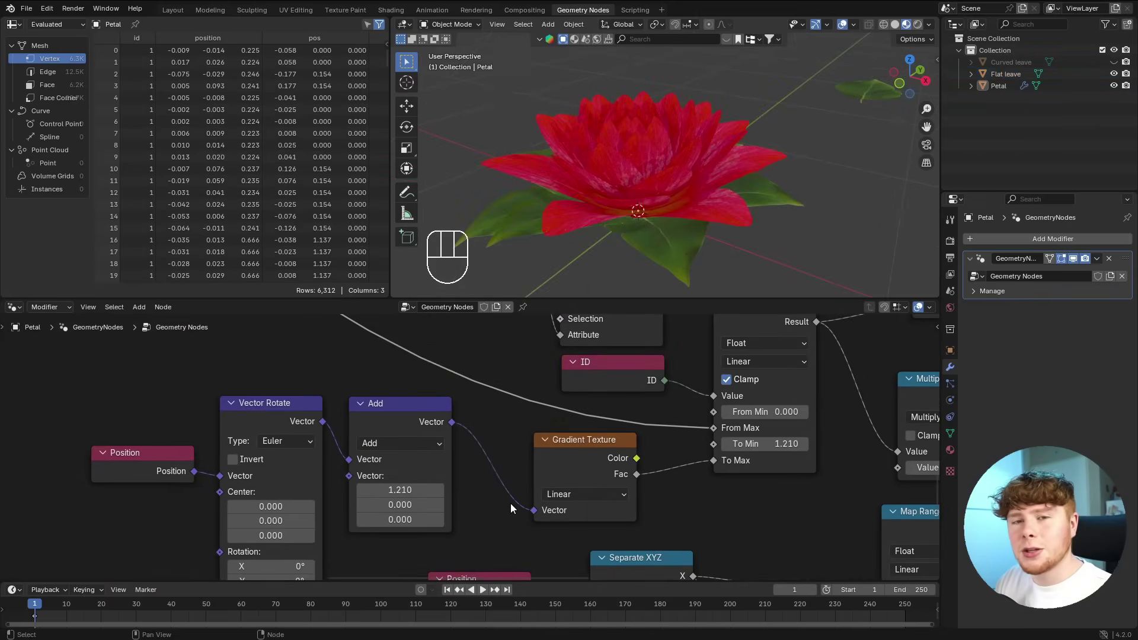
mouse_move(400, 489)
shift+mouse_down()
mouse_move(451, 490)
mouse_move(400, 490)
shift+mouse_up()
scroll(649, 389, down, 5)
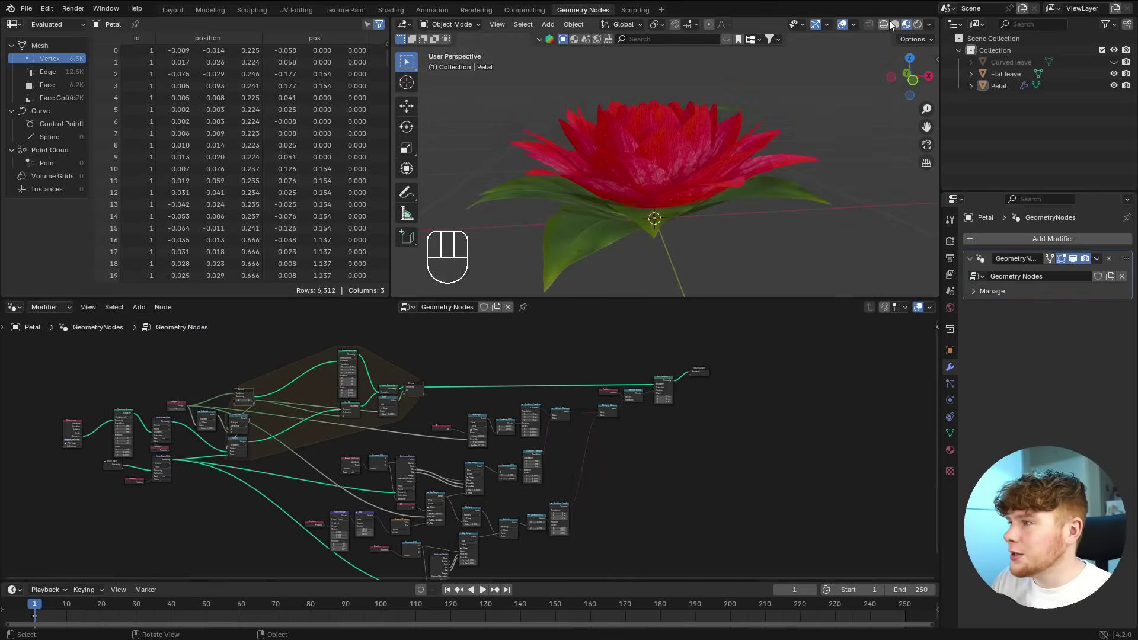
- Return the viewport to Solid shading and examine the opened flower's petal shapes up close and from above
click(894, 24)
scroll(652, 135, up, 4)
scroll(601, 182, down, 2)
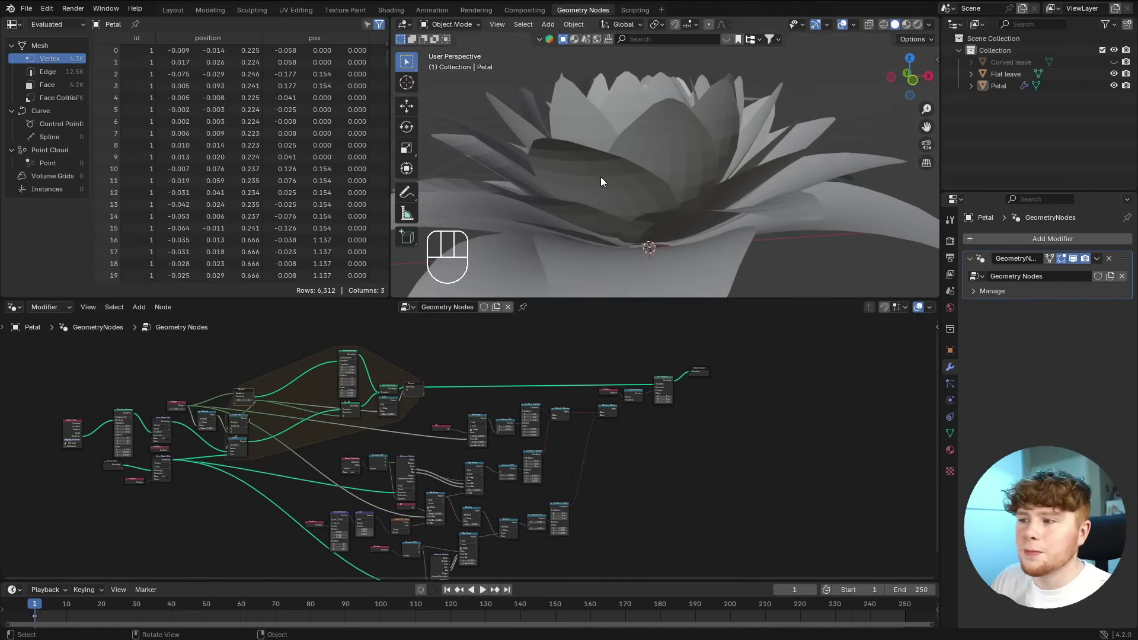
scroll(601, 179, down, 3)
middle_drag(688, 170, 626, 199)
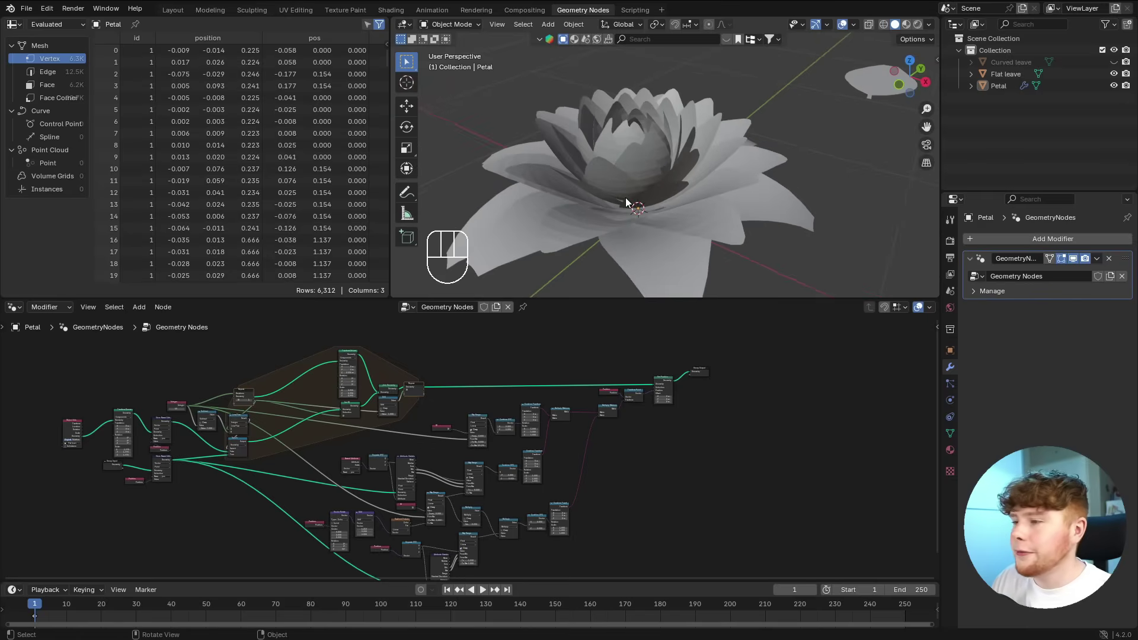
- Insert a second Set Position node on the geometry link between the Repeat output and the existing Set Position
scroll(524, 387, up, 3)
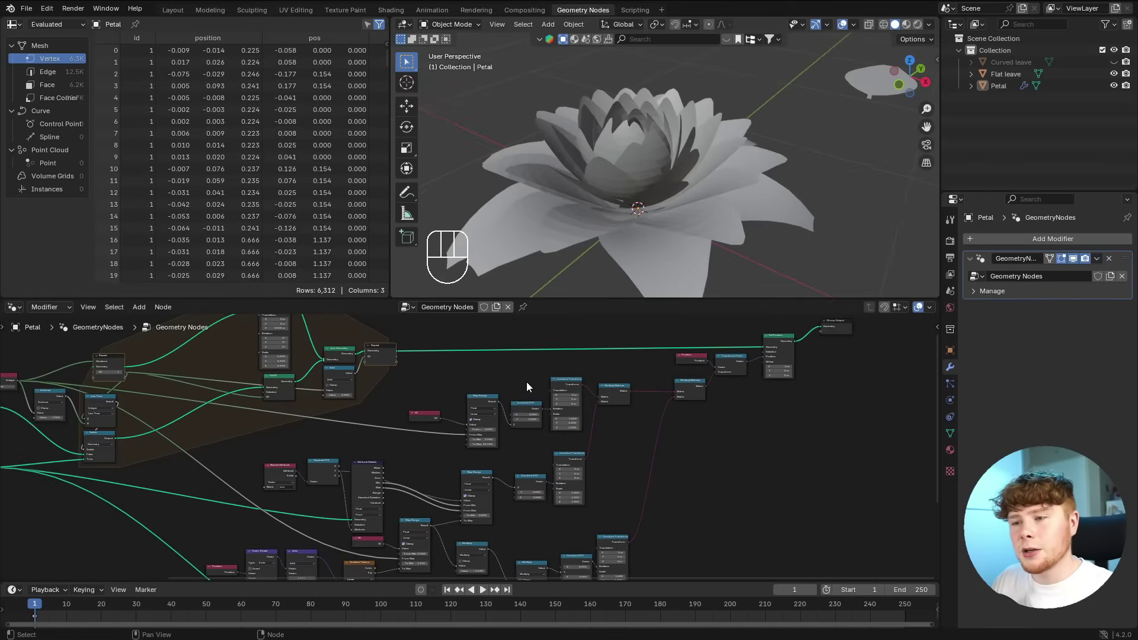
middle_drag(550, 379, 530, 463)
scroll(531, 462, up, 6)
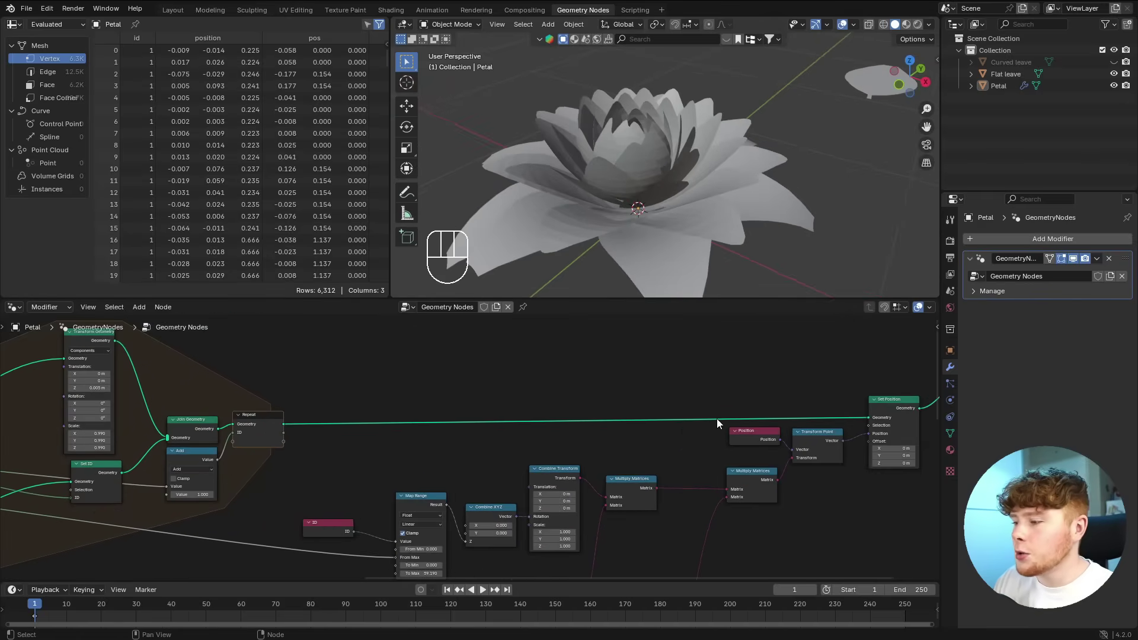
scroll(652, 423, up, 2)
key(shift+a)
text(set)
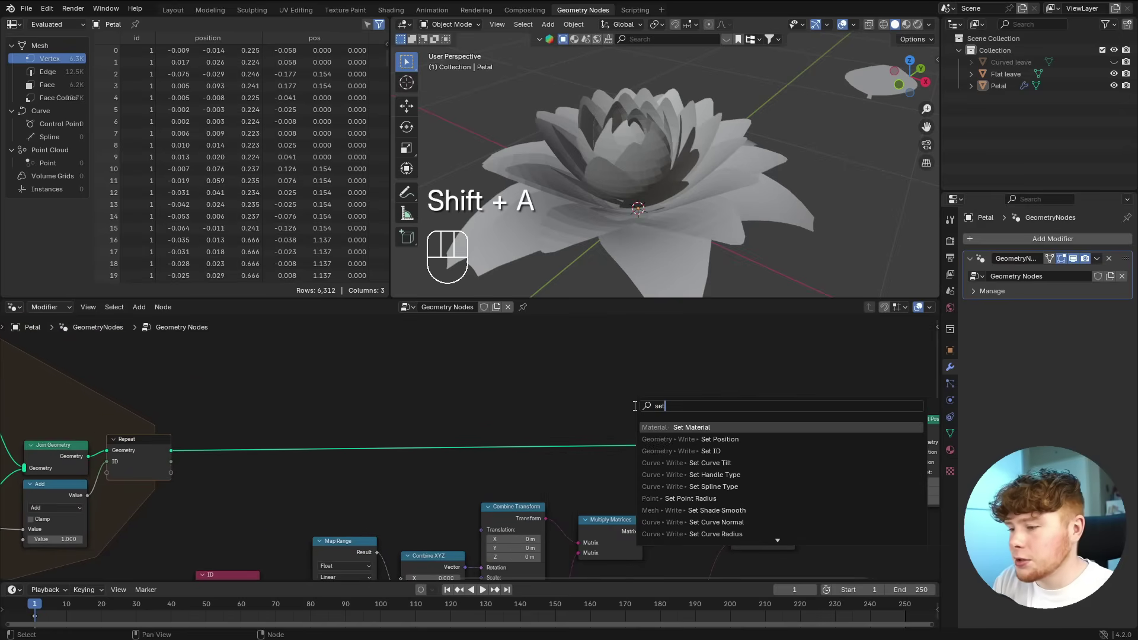
text( po)
key(Return)
click(629, 398)
drag(629, 399, 577, 382)
click(507, 352)
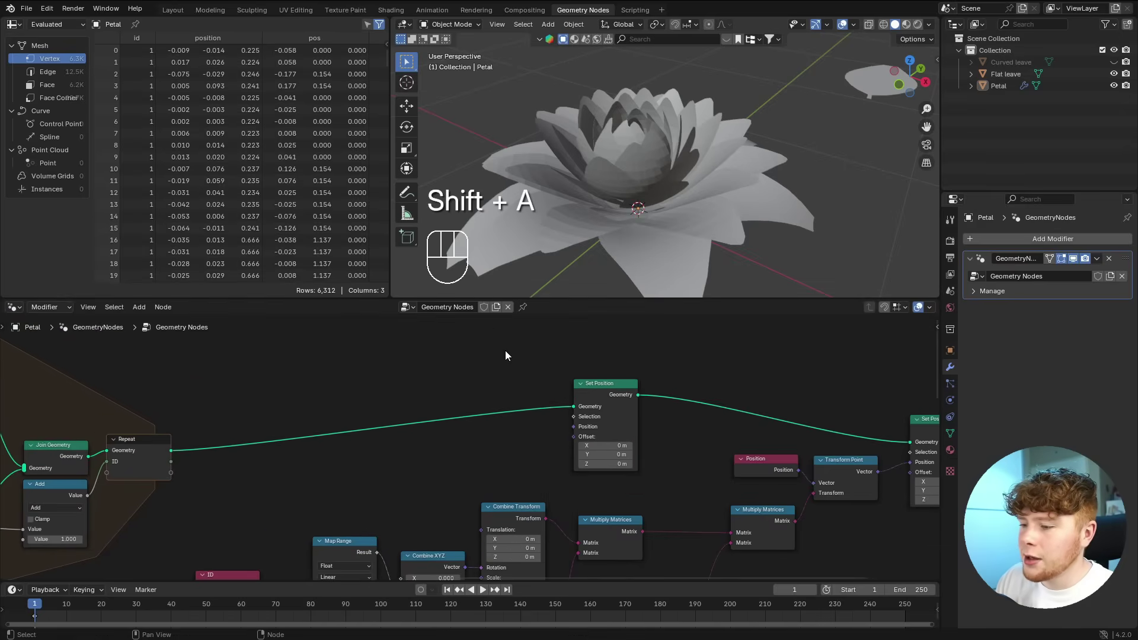
- Add a Noise Texture node and place it before the new Set Position node
key(shift+a)
text(noise)
key(Return)
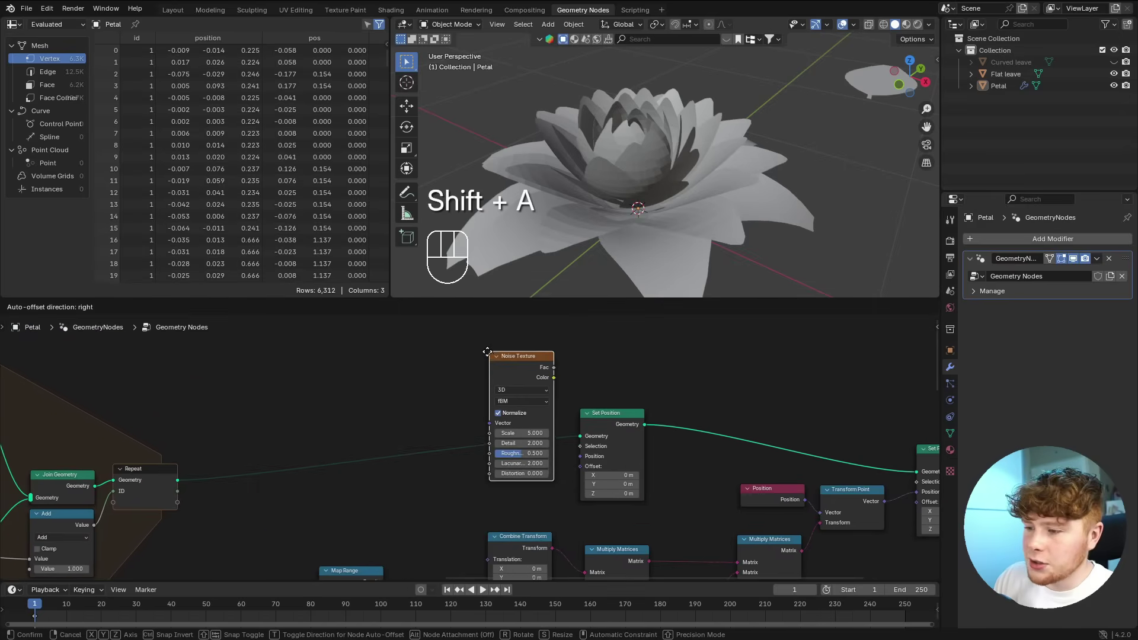
click(473, 443)
scroll(450, 409, up, 1)
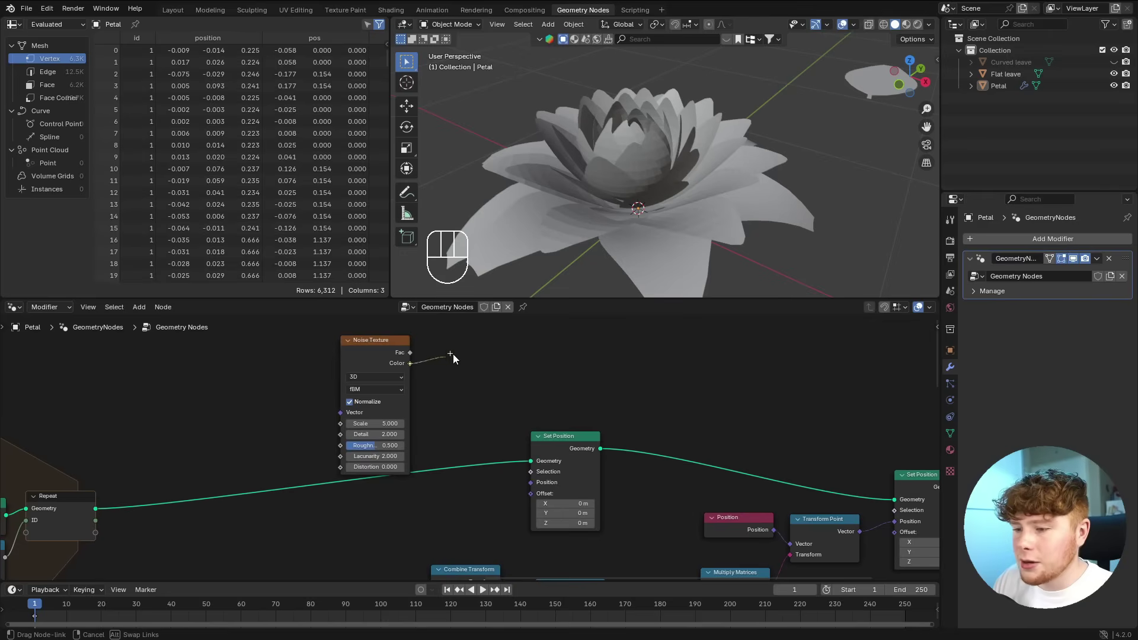
- Connect the noise's Color to the new Set Position's Offset and toggle the Noise Texture's mute to compare its effect
drag(410, 363, 534, 493)
key(m)
key(m)
key(m)
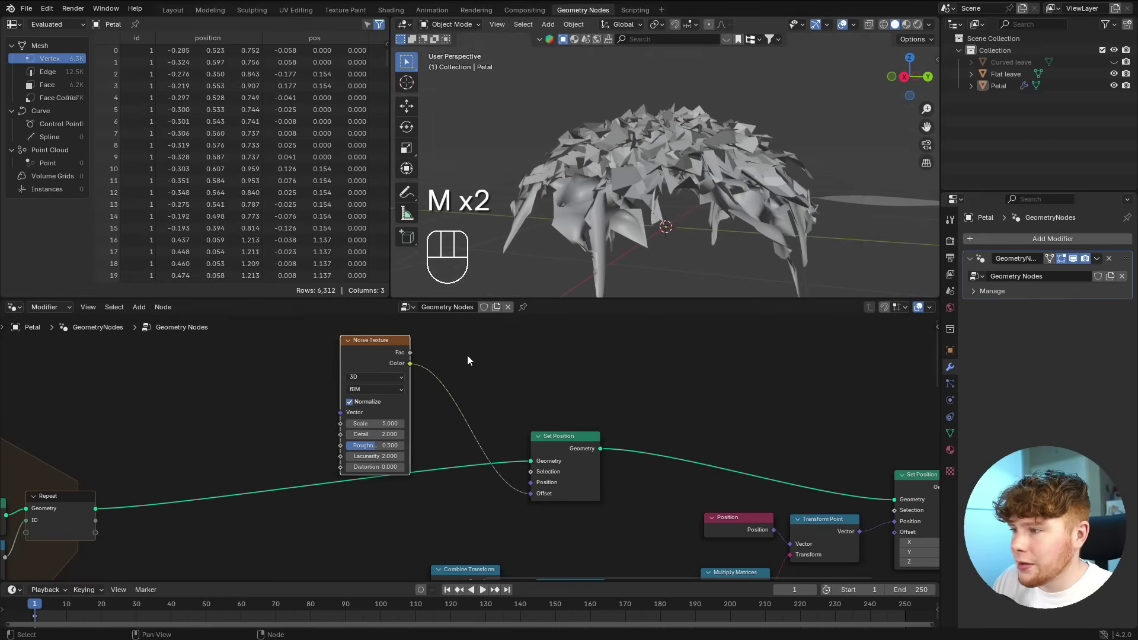
middle_drag(633, 243, 692, 206)
key(m)
key(m)
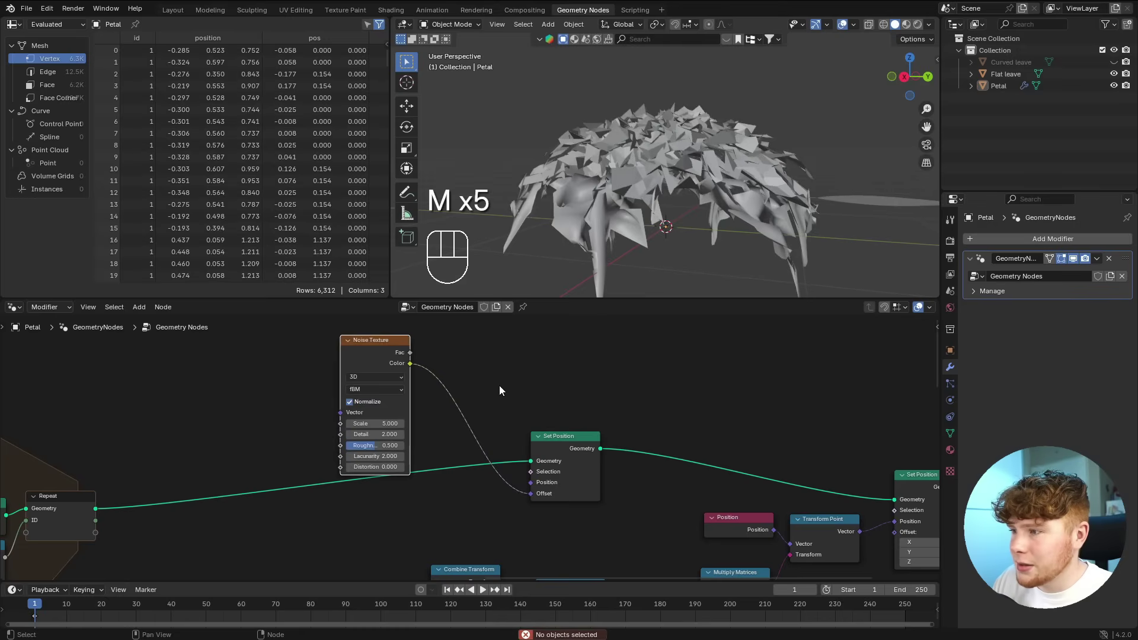
key(m)
key(m)
- Insert a Vector Math node set to Scale between the Noise Texture's Color and the new Set Position's Offset
scroll(436, 406, up, 1)
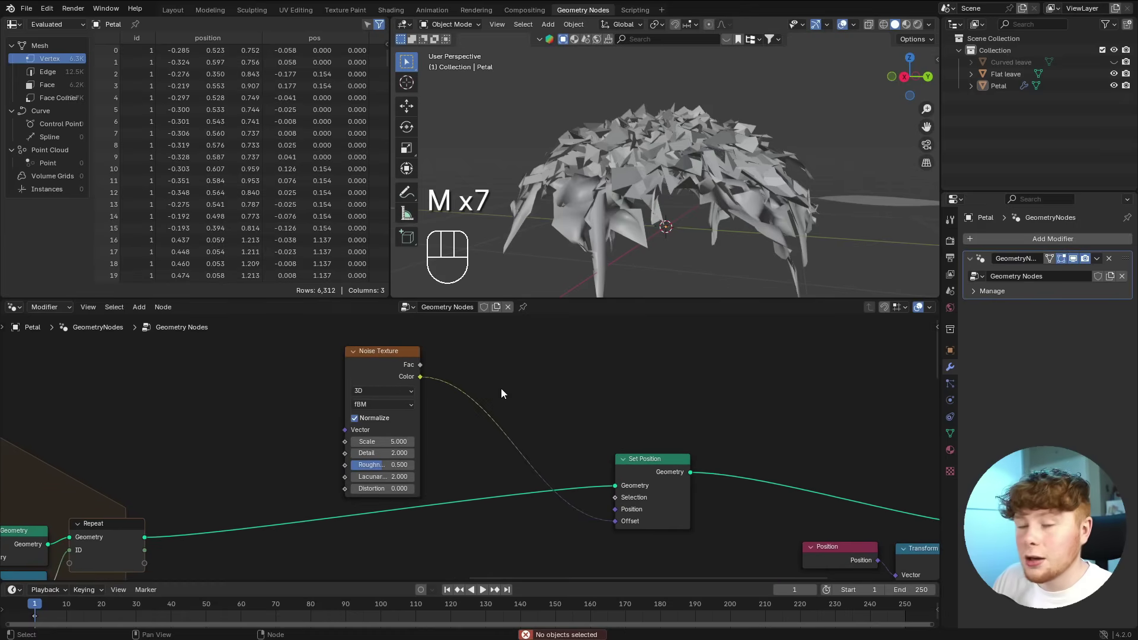
key(shift+a)
text(add)
key(Return)
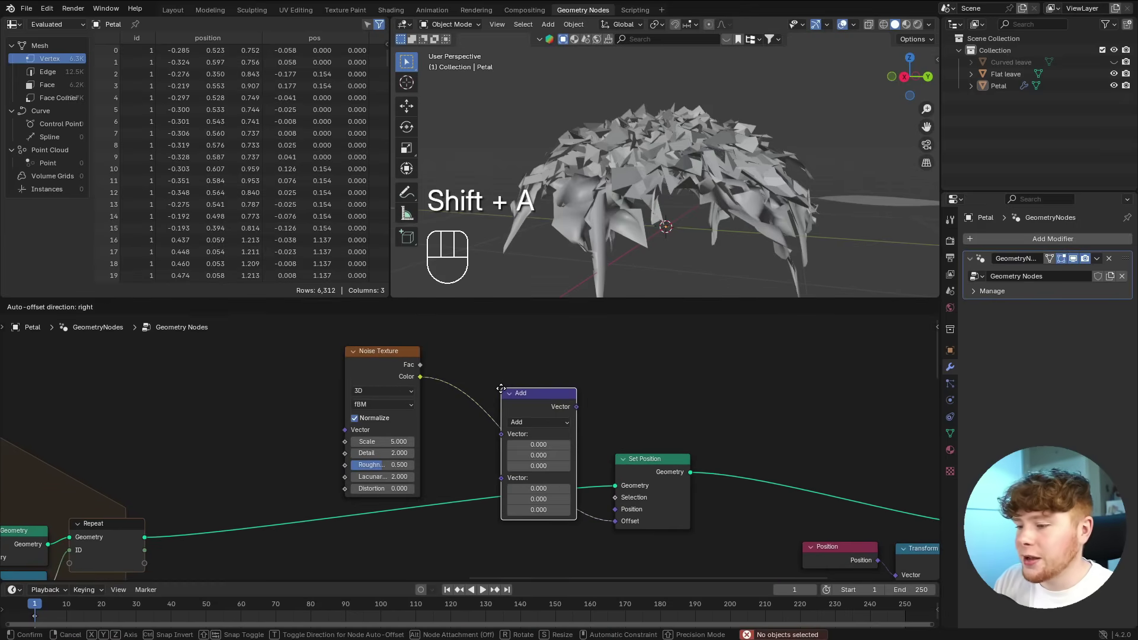
click(531, 409)
scroll(532, 403, up, 2)
click(532, 403)
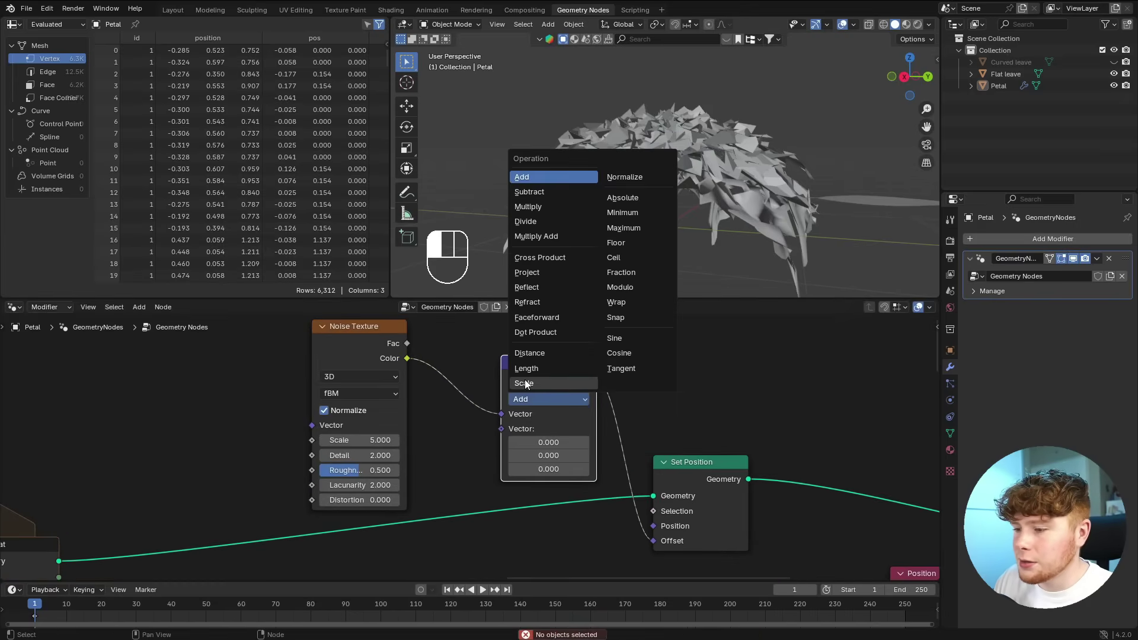
click(526, 384)
- Set the Scale node's factor to 0.3 and inspect the displaced petals from several angles
shift+drag(539, 432, 495, 432)
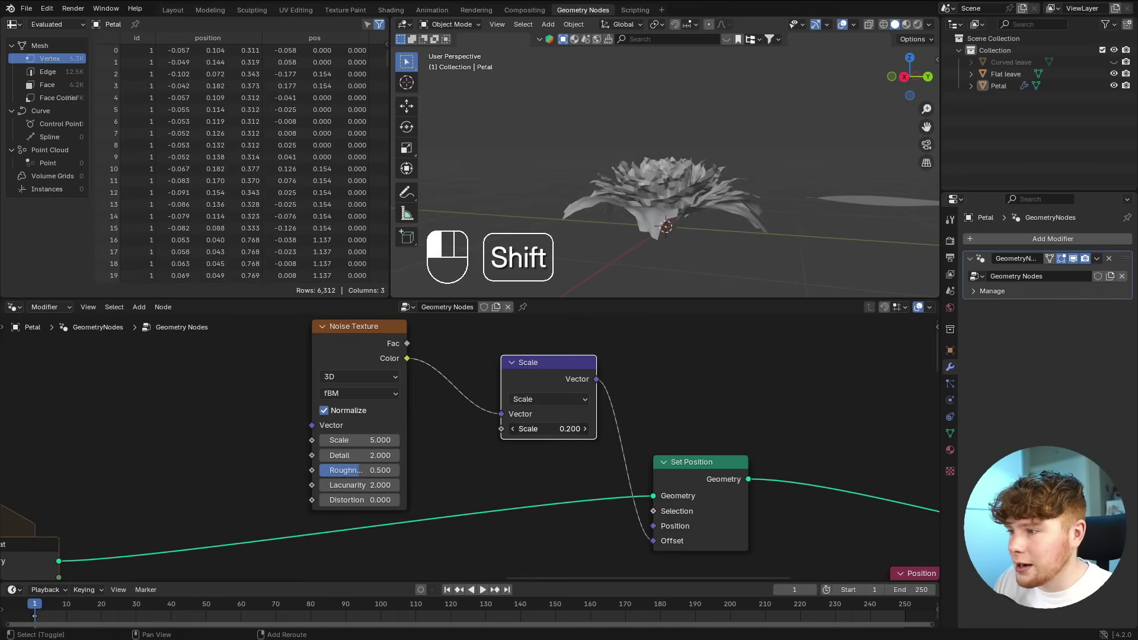
click(543, 432)
text(.3)
key(Return)
scroll(613, 198, up, 5)
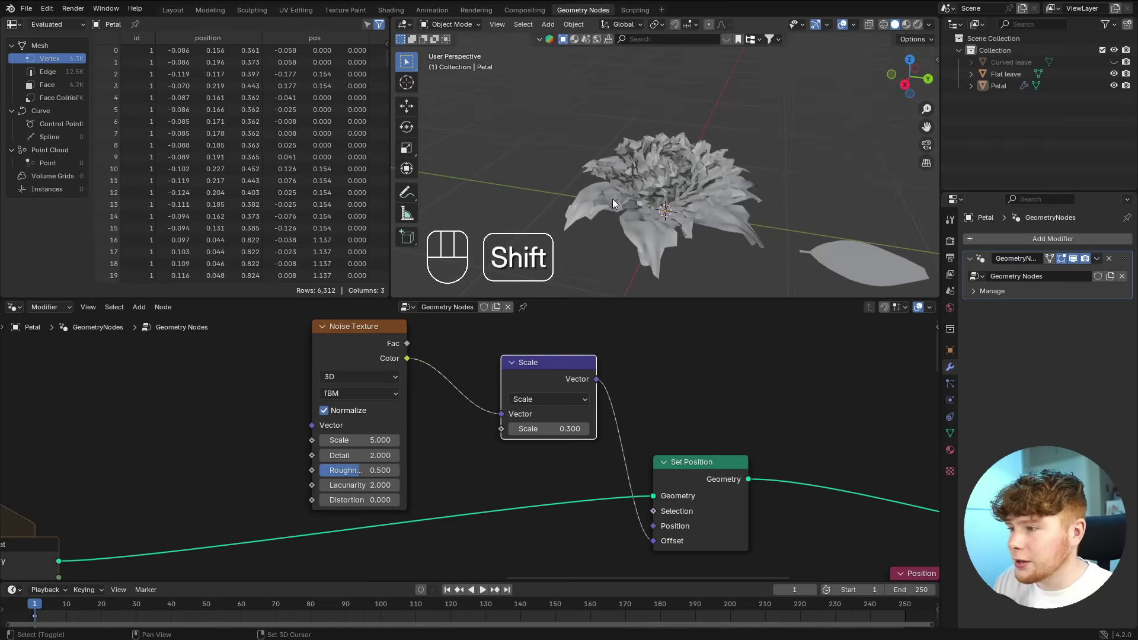
middle_drag(613, 198, 731, 166)
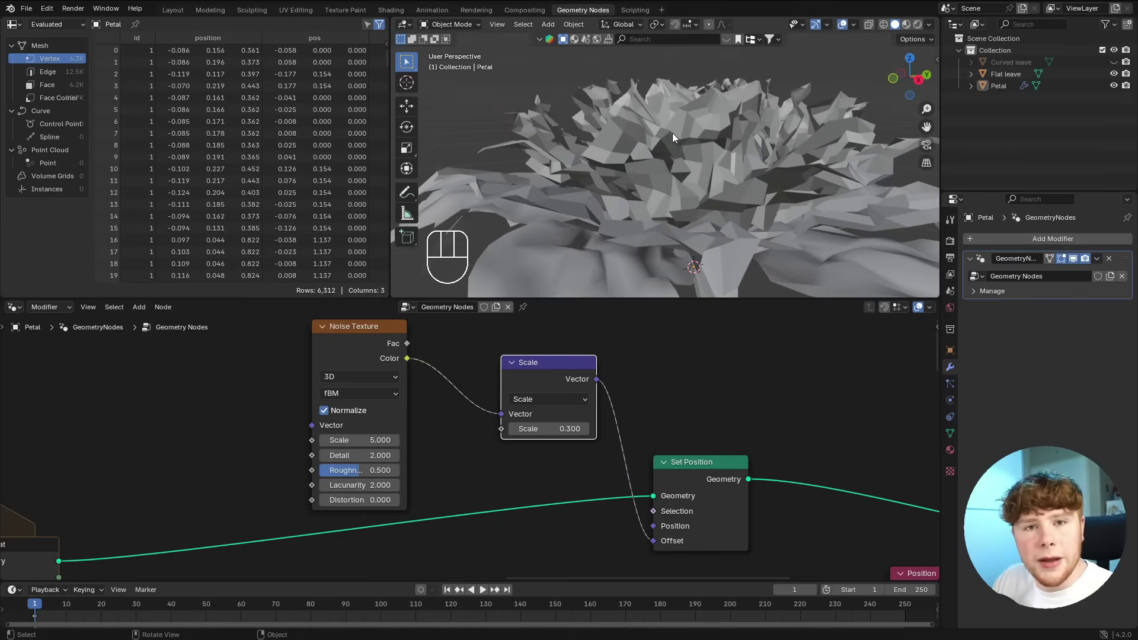
scroll(663, 137, down, 3)
middle_drag(663, 136, 634, 195)
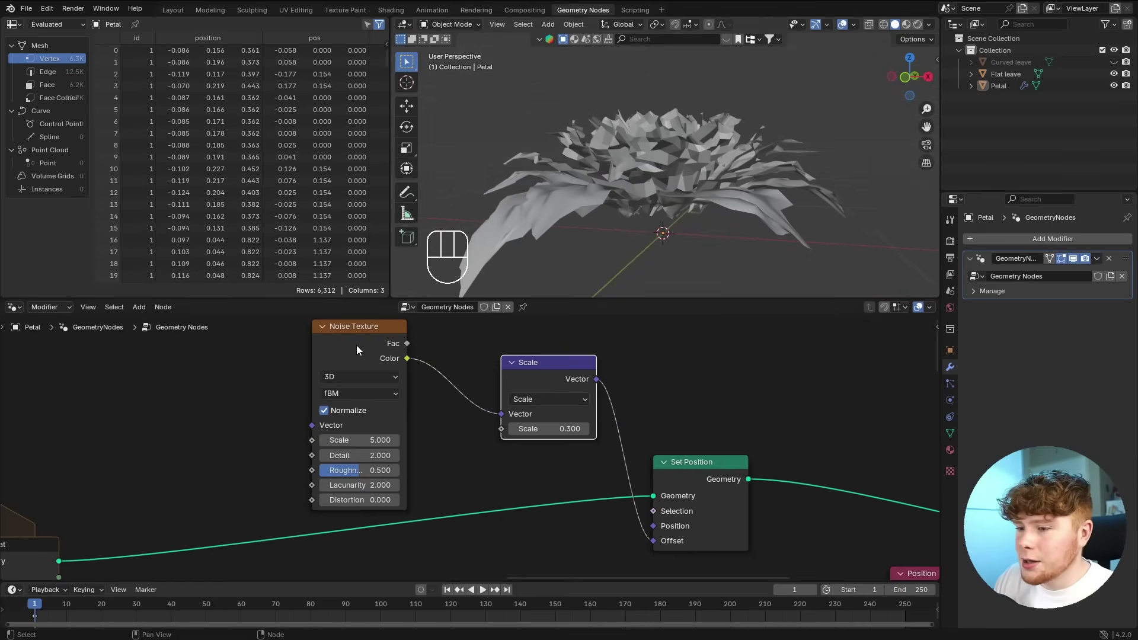
- Toggle the Noise Texture's mute repeatedly to compare the flower's position with and without the noise offset
click(357, 350)
key(m)
key(m)
middle_drag(592, 269, 444, 371)
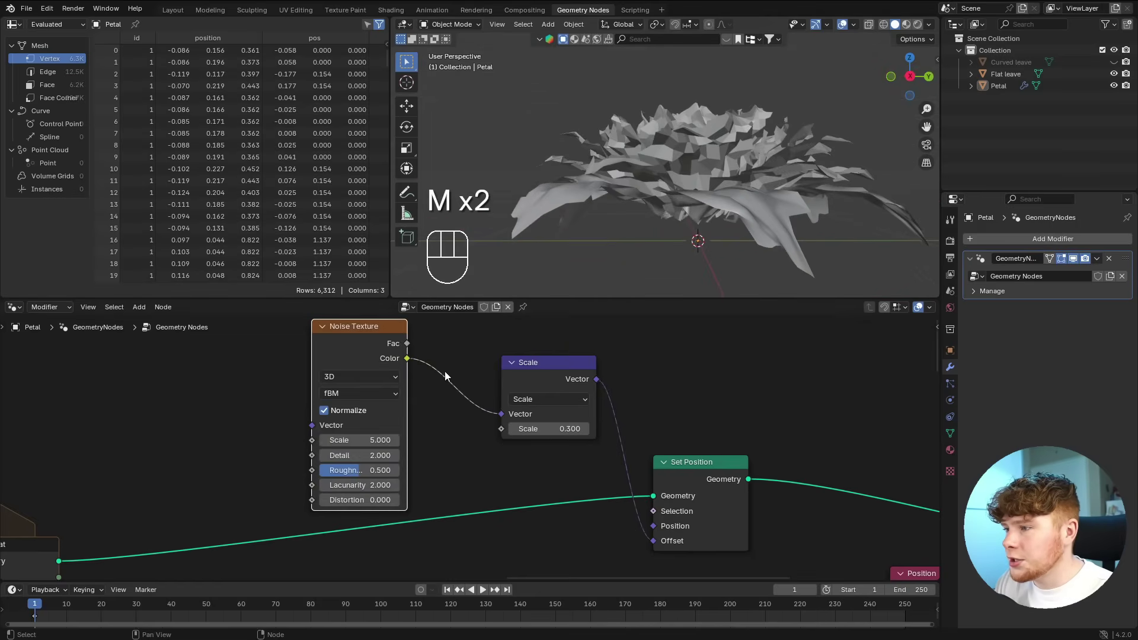
key(m)
key(m)
key(m)
key(m)
key(m)
key(m)
- Reposition the Noise Texture and insert a Vector Math node set to Subtract between it and the Scale node
drag(374, 353, 354, 380)
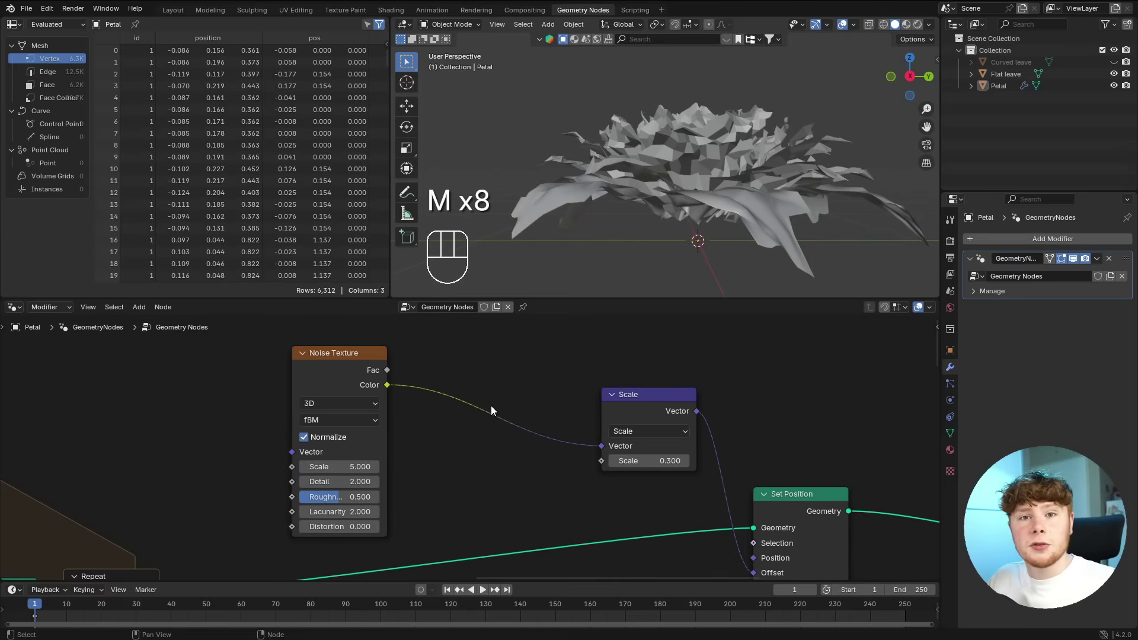
drag(350, 383, 358, 383)
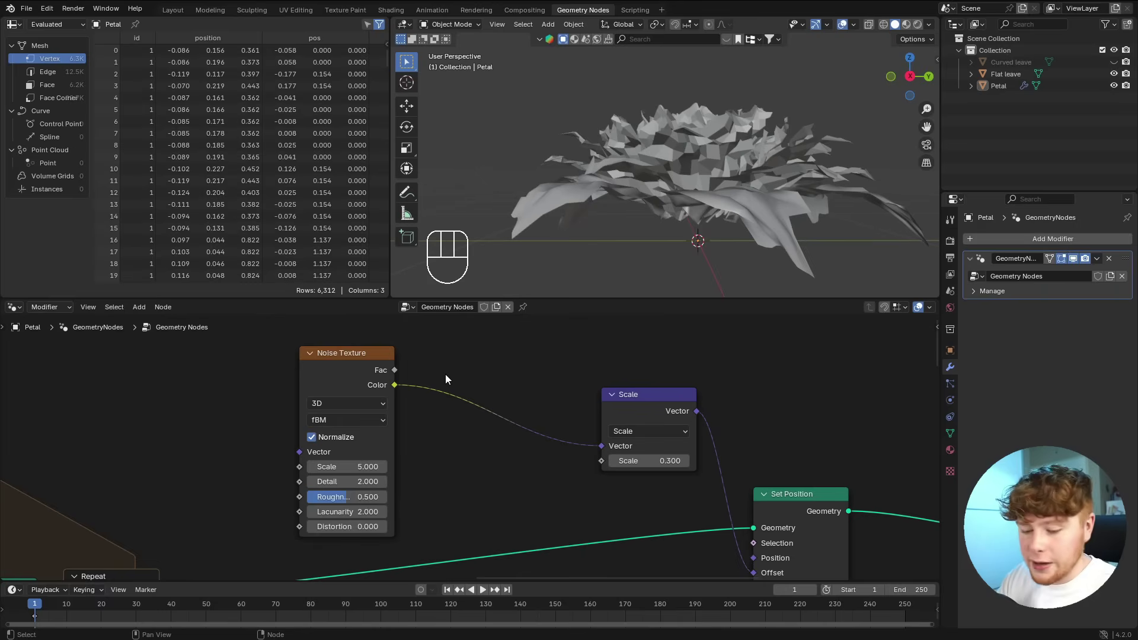
key(shift+a)
text(vector math)
key(Return)
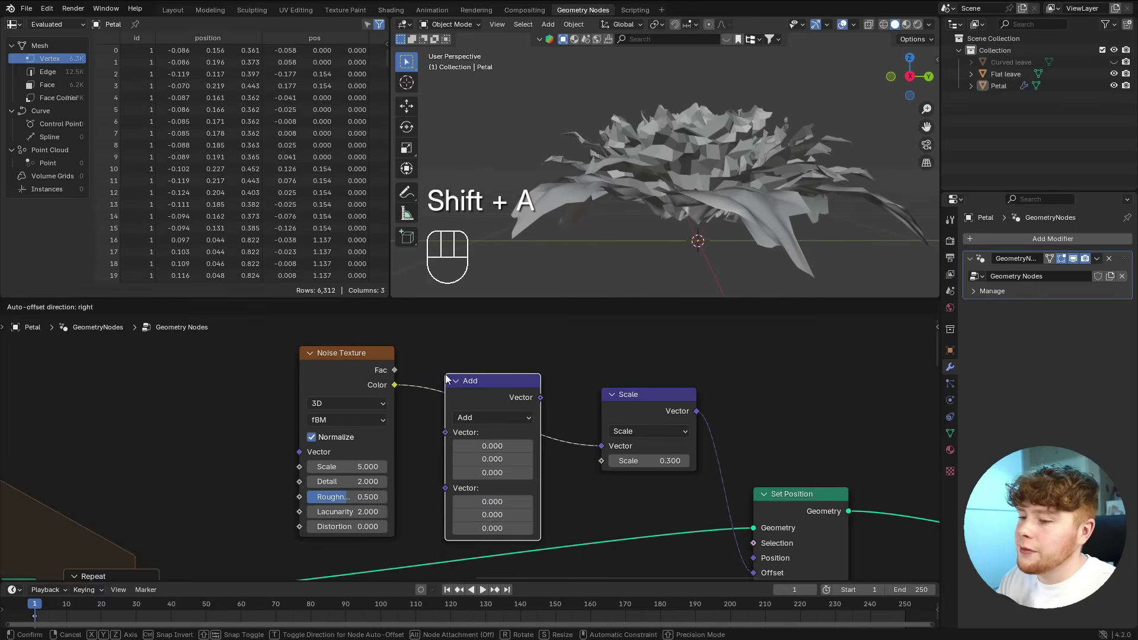
click(447, 378)
click(474, 418)
click(489, 212)
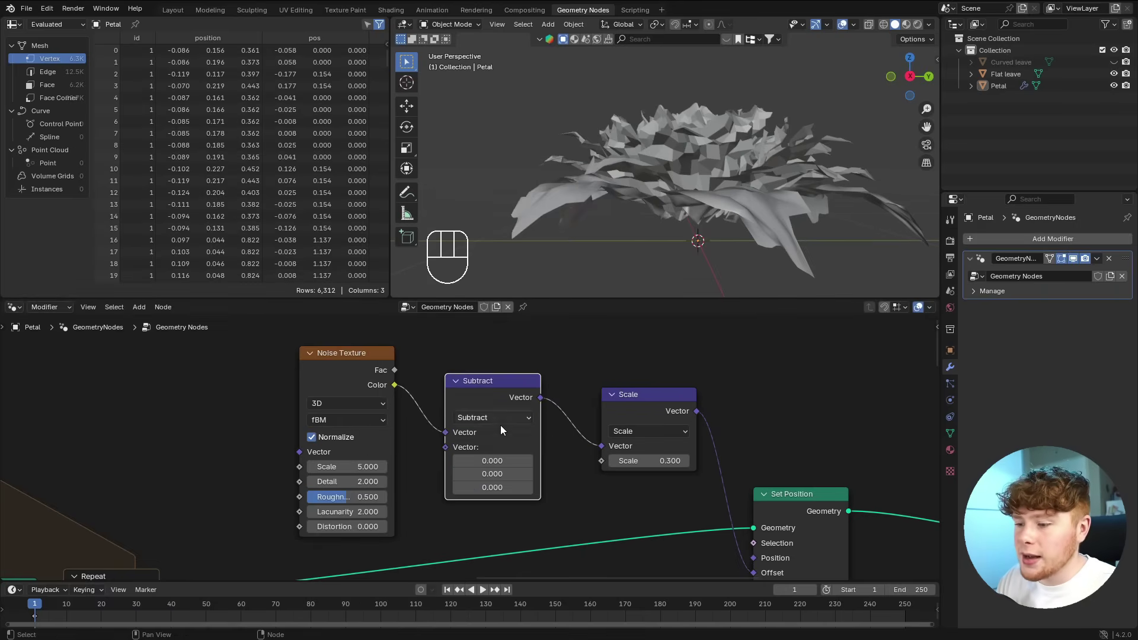
- Set the Subtract node's vector to 0.5 on all three axes and inspect the petals up close
click(504, 461)
text(0.5)
key(Return)
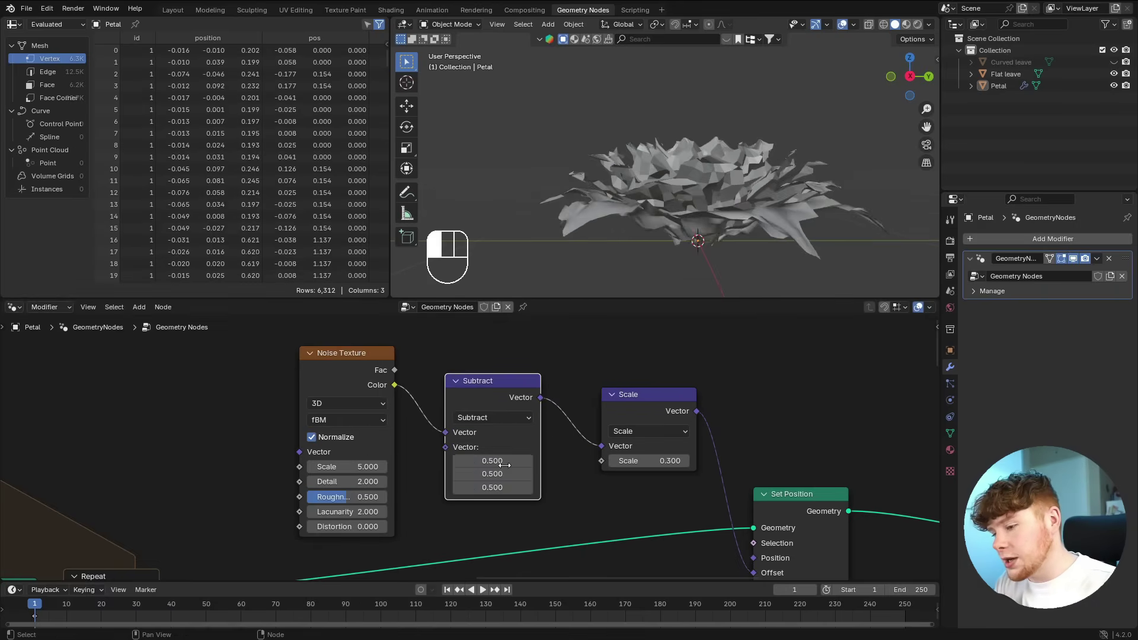
scroll(524, 358, down, 3)
middle_drag(593, 249, 623, 212)
scroll(615, 233, up, 3)
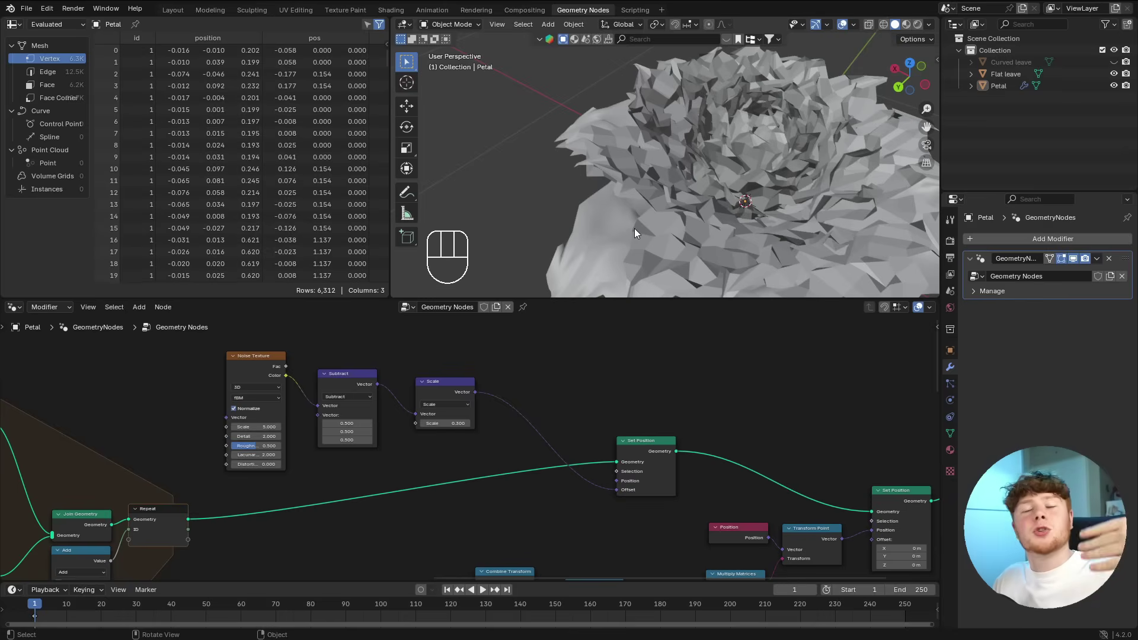
- Duplicate the Scale node and insert the copy between the original Scale and the Set Position's Offset
scroll(474, 379, up, 2)
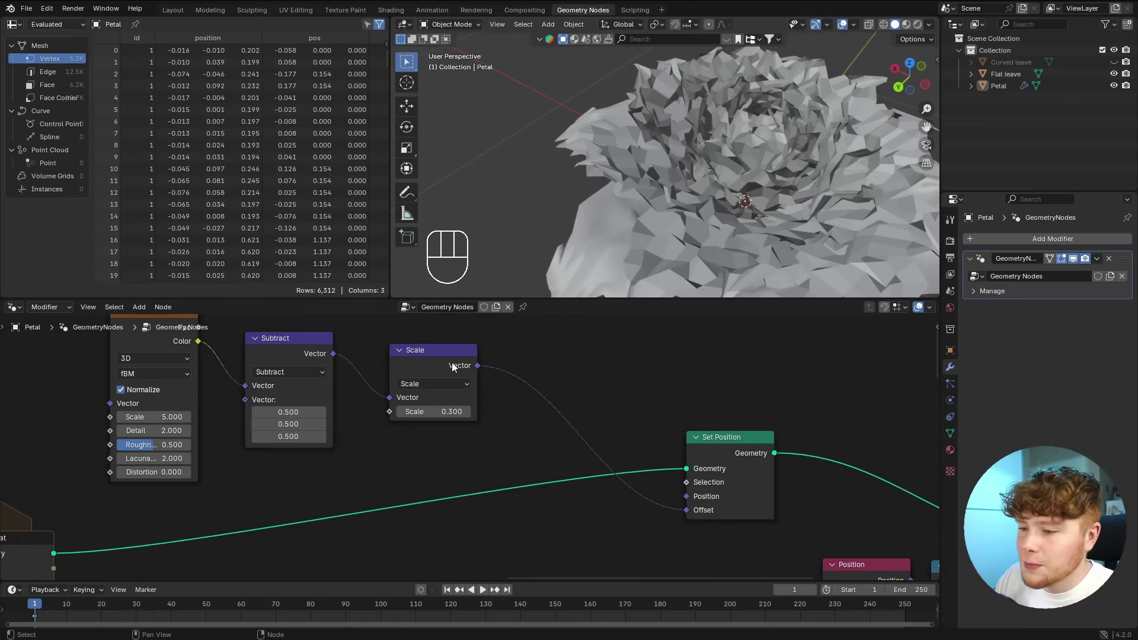
click(431, 361)
key(shift+d)
click(539, 443)
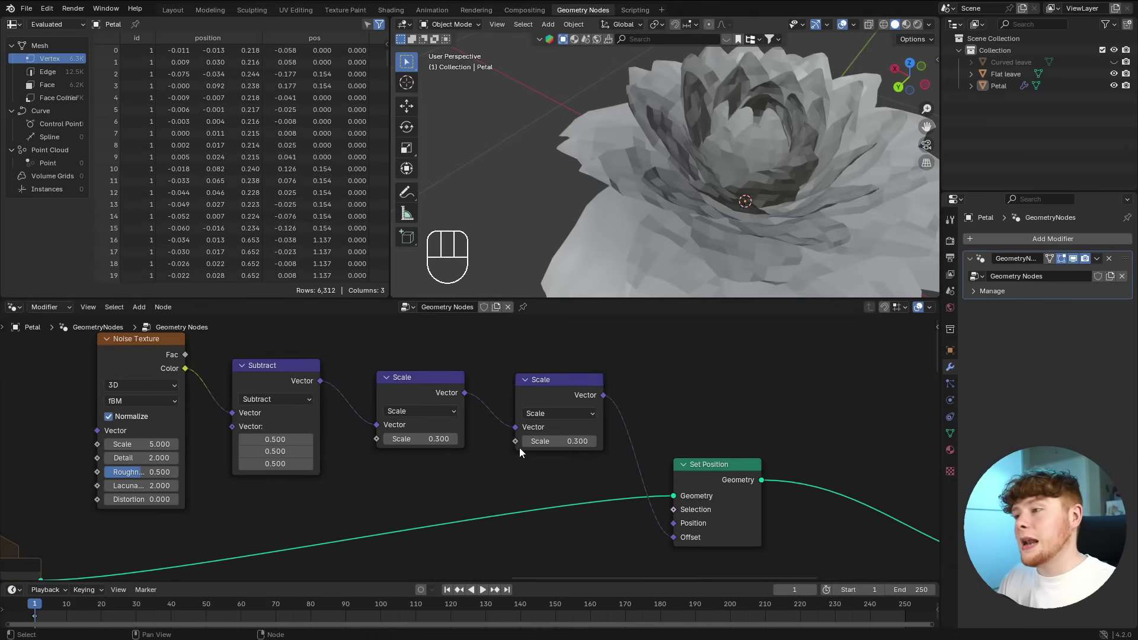
- Add a Position node below the Subtract node
scroll(519, 444, up, 2)
key(shift+a)
text(p)
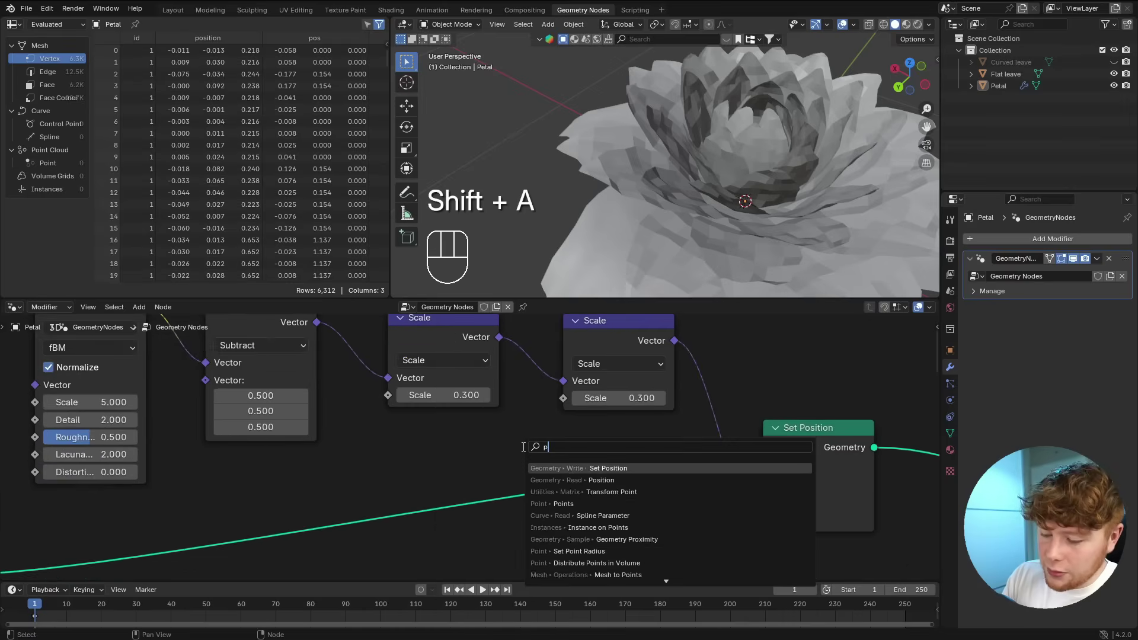
key(Down)
key(Return)
click(287, 458)
- Add a Separate XYZ node fed by Position and connect its Y output to the second Scale node's Scale input
key(shift+a)
text(se)
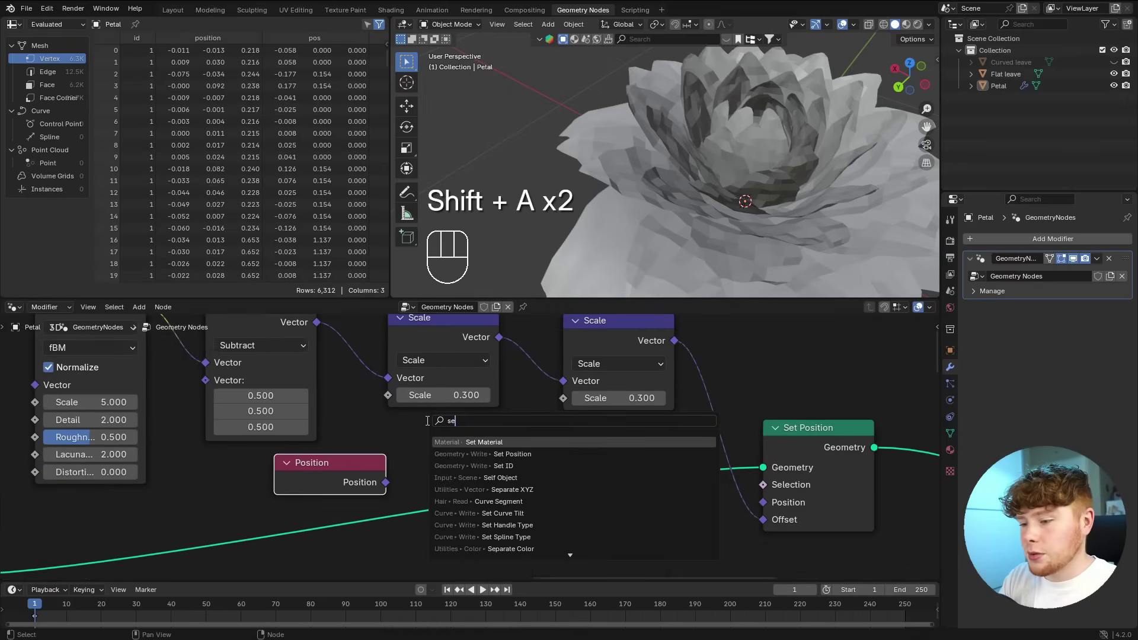
text(p)
key(Return)
click(426, 422)
drag(386, 482, 431, 504)
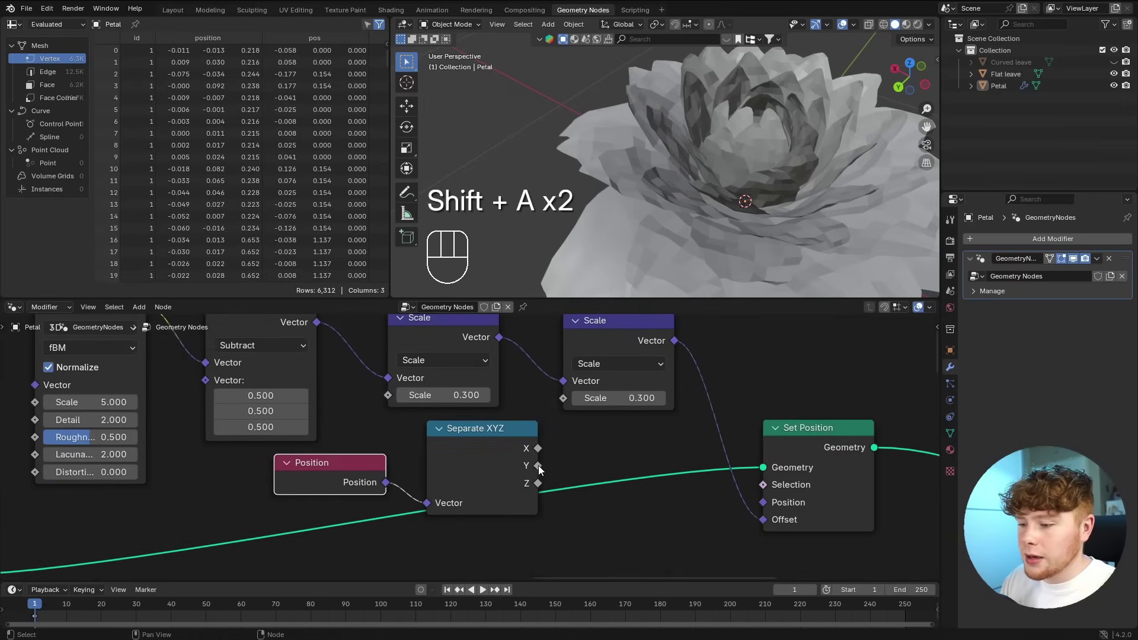
drag(538, 466, 563, 400)
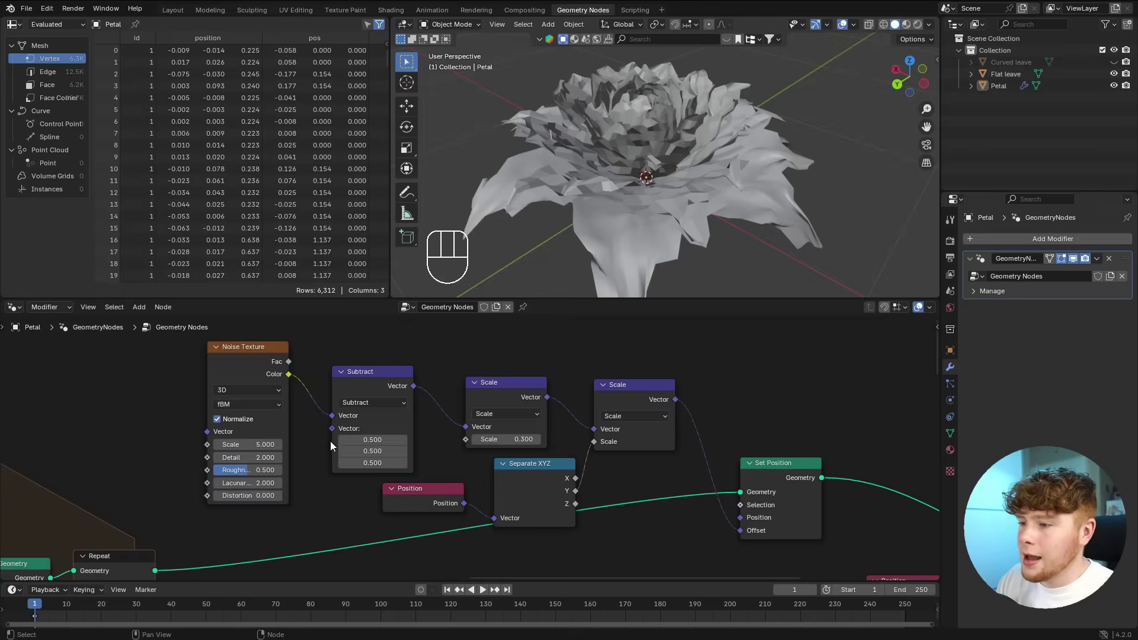
- Lower the Noise Texture's Scale to 2.46 for broader petal deformation
middle_drag(347, 441, 509, 440)
scroll(511, 440, up, 3)
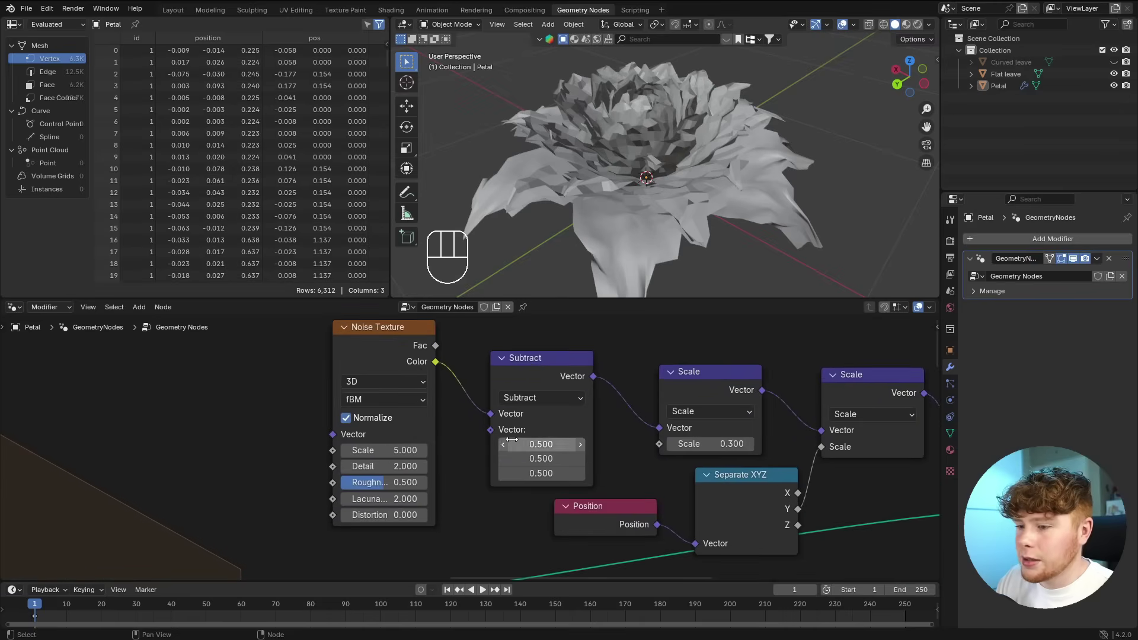
mouse_move(381, 344)
mouse_down()
mouse_move(396, 343)
mouse_move(381, 325)
mouse_up()
middle_drag(259, 428, 376, 432)
scroll(385, 433, up, 3)
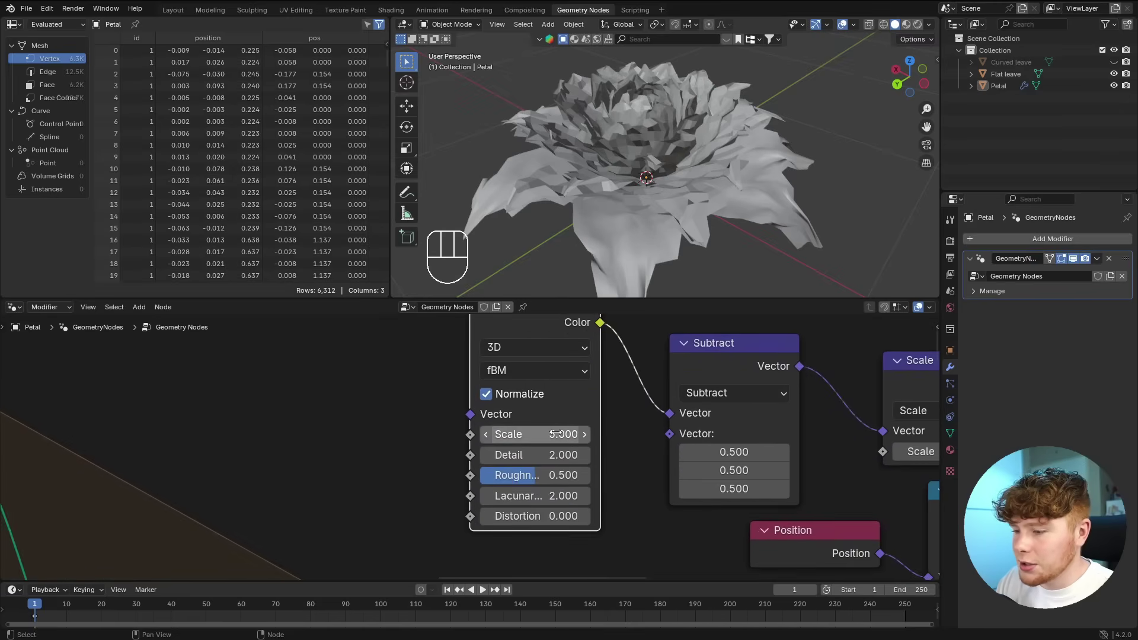
mouse_move(556, 434)
shift+mouse_down()
mouse_move(474, 433)
mouse_move(541, 434)
shift+mouse_up()
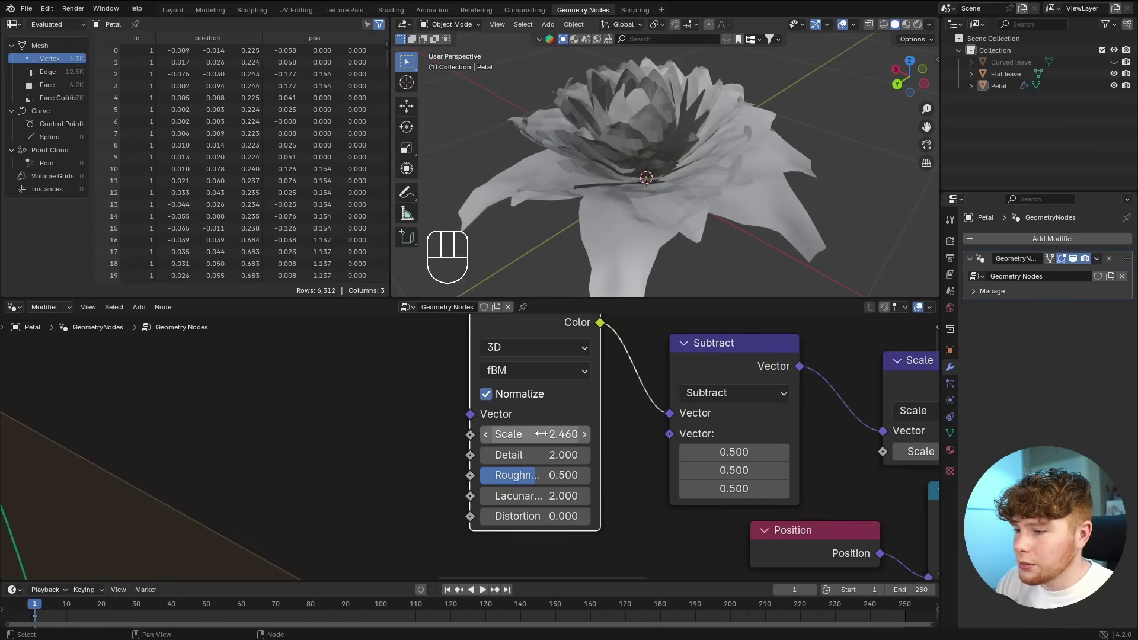
scroll(541, 434, down, 2)
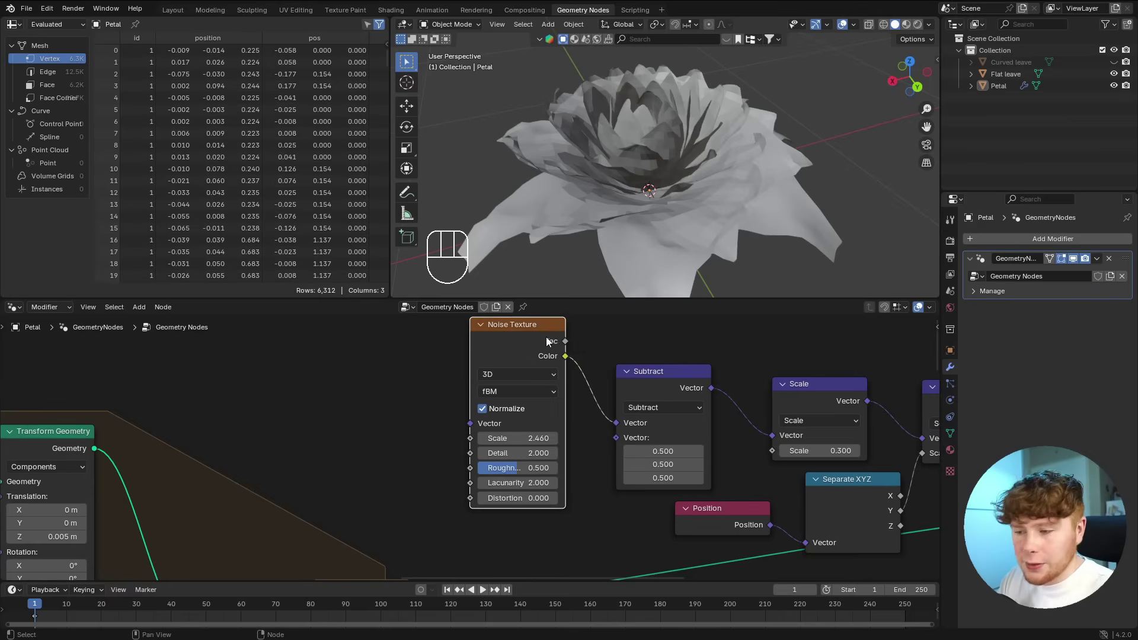
- Change the Noise Texture's dimensions to 4D
click(413, 383)
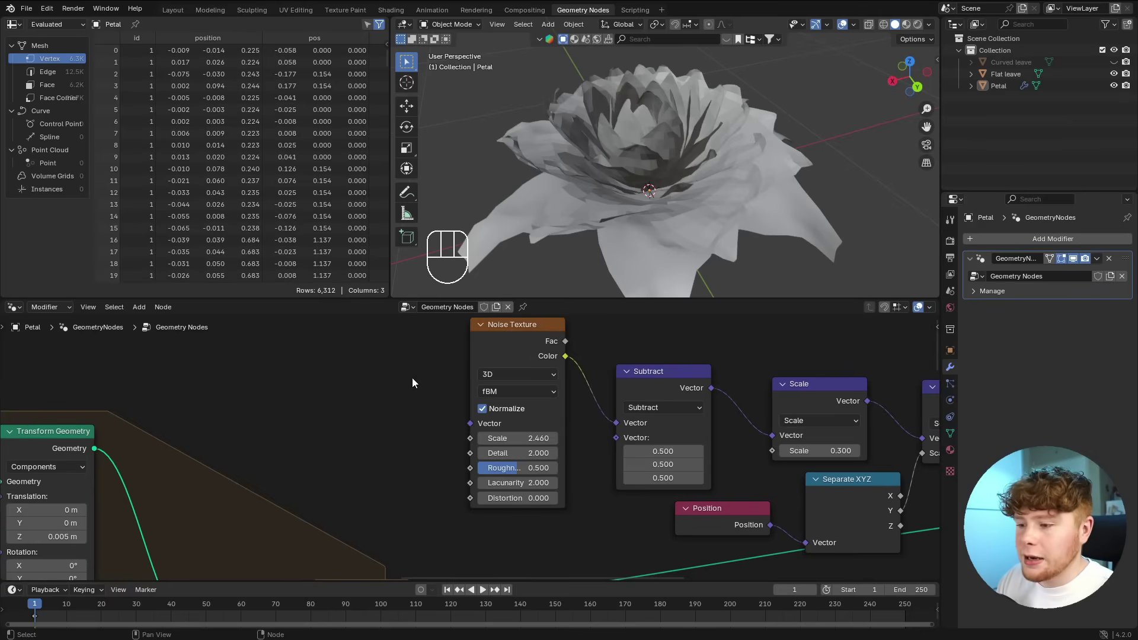
click(499, 377)
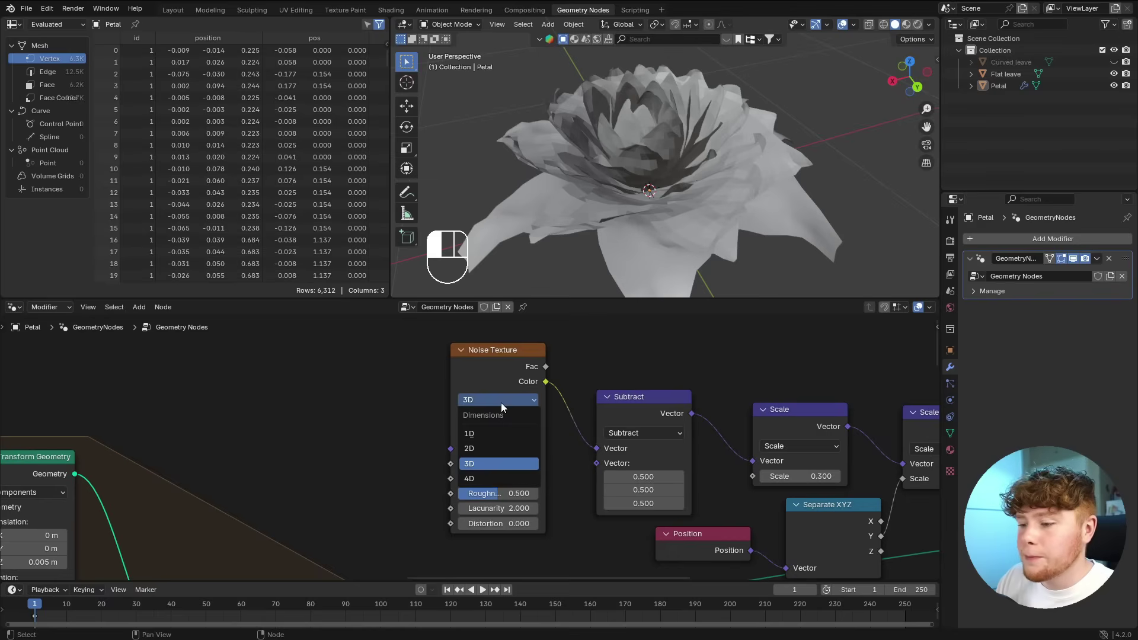
click(486, 478)
scroll(625, 463, up, 3)
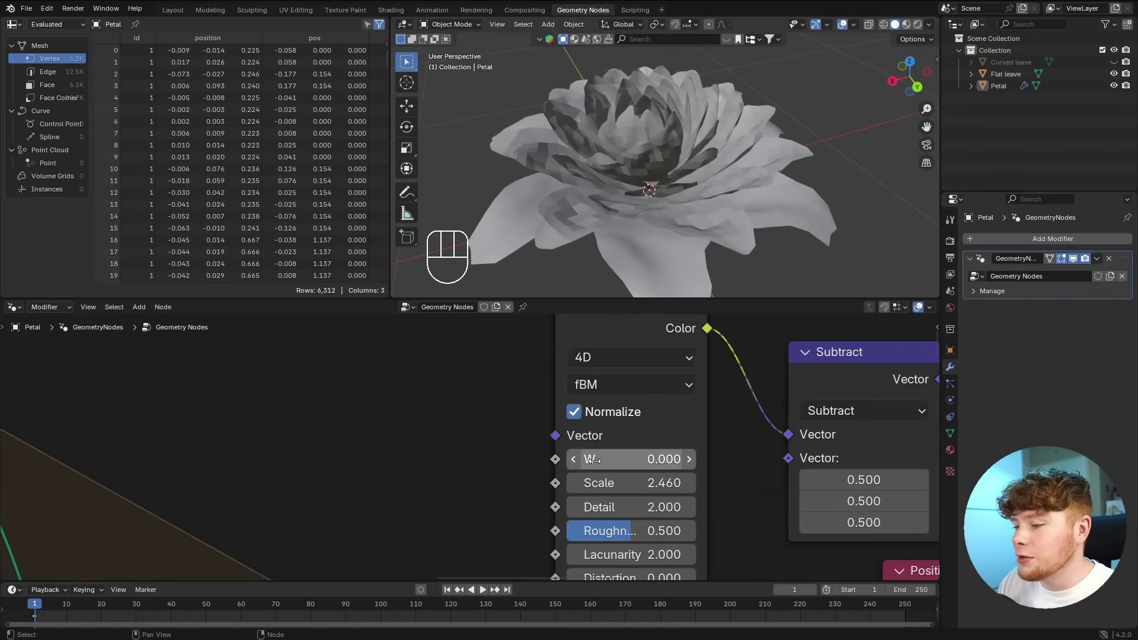
- Add an ID node, connect it to the Noise Texture's W input, and inspect the petal variation
key(shift+a)
text(id)
key(Return)
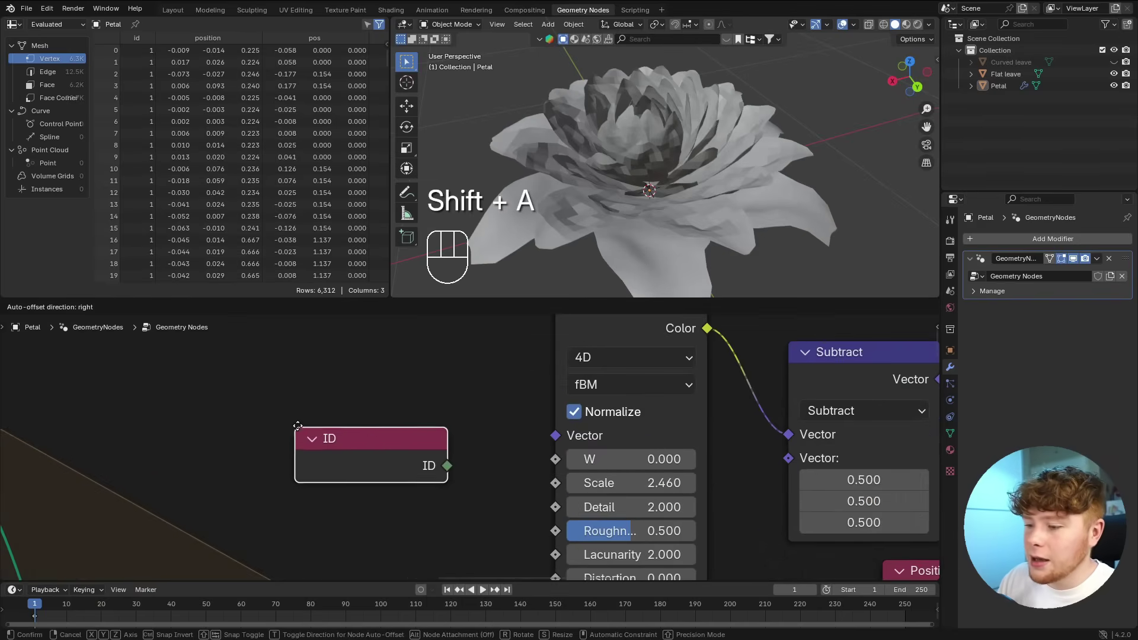
click(332, 427)
drag(480, 467, 557, 459)
middle_drag(668, 251, 656, 222)
scroll(745, 418, down, 3)
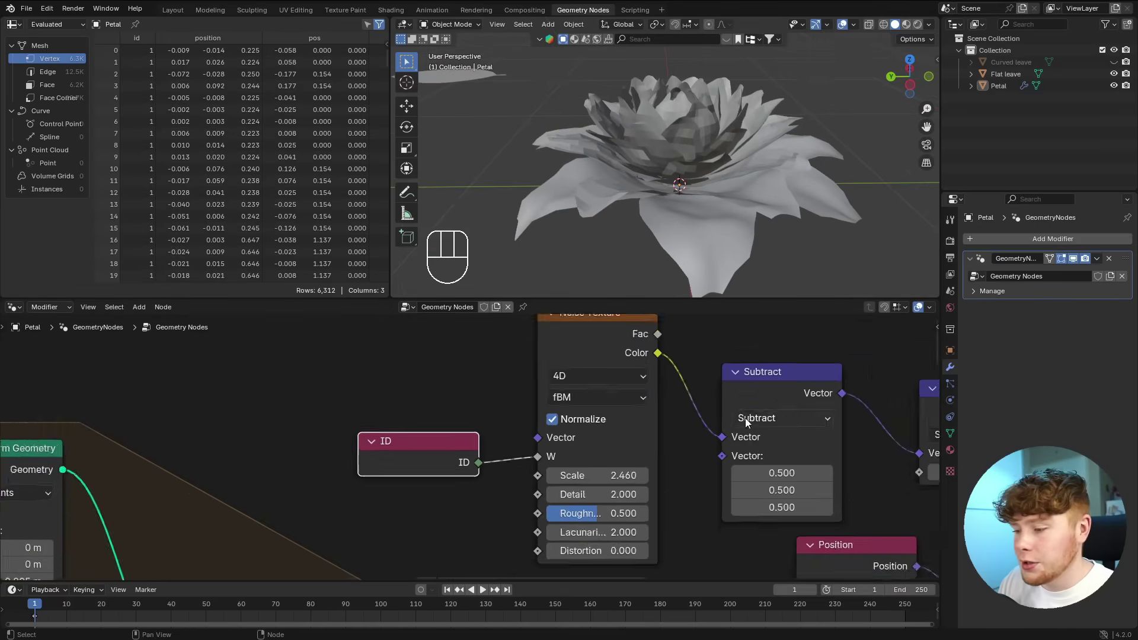
- Set the Noise Texture's Detail to 6
scroll(709, 498, up, 2)
click(558, 494)
text(6)
key(Return)
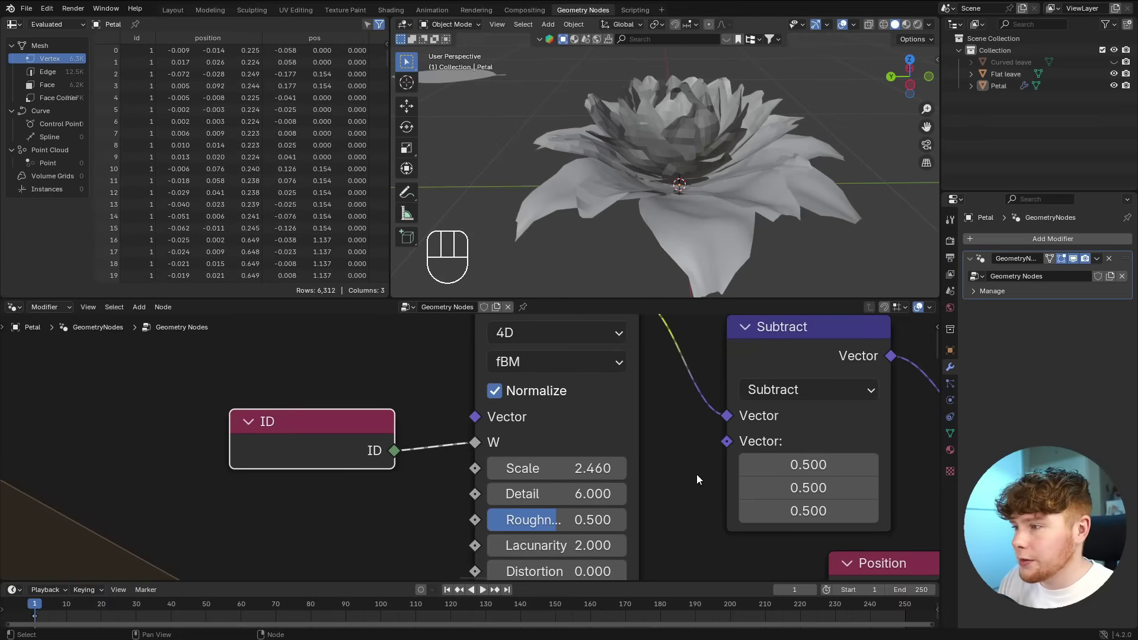
- Insert a Subdivision Surface node on the geometry link between the Repeat output and the noise-driven Set Position
scroll(606, 454, down, 3)
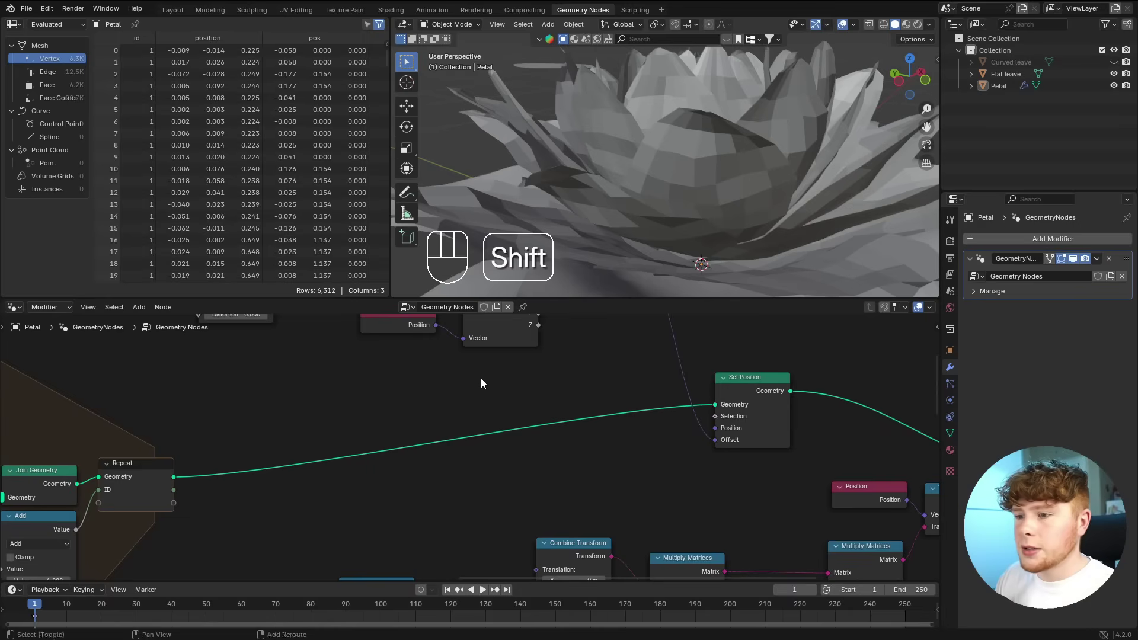
key(shift+a)
text(sub s)
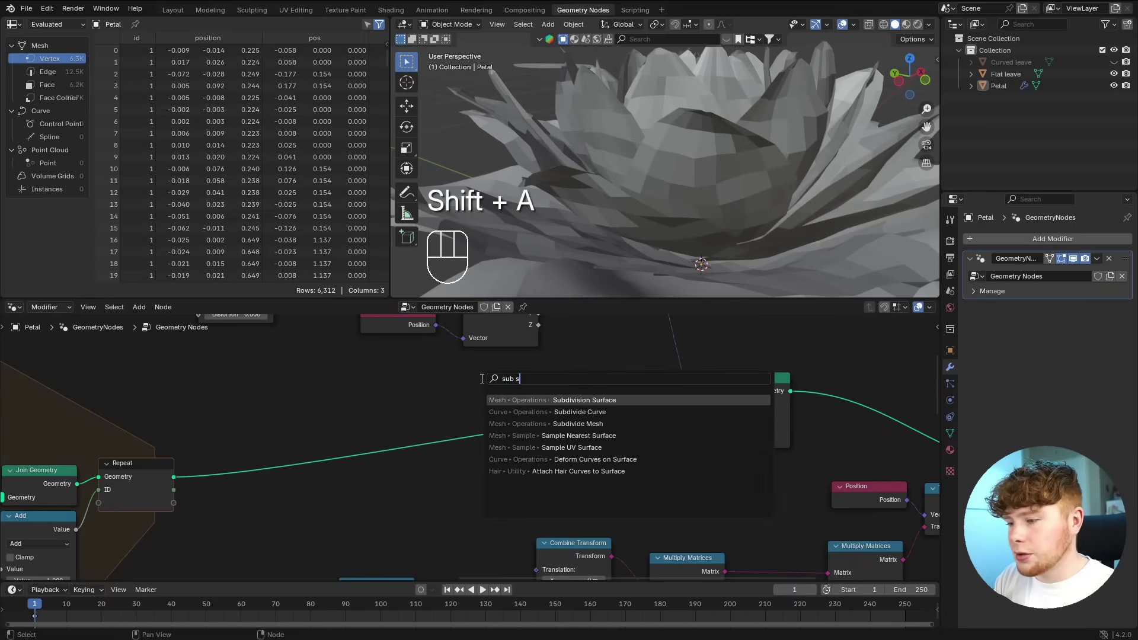
key(Return)
click(496, 393)
drag(538, 403, 451, 418)
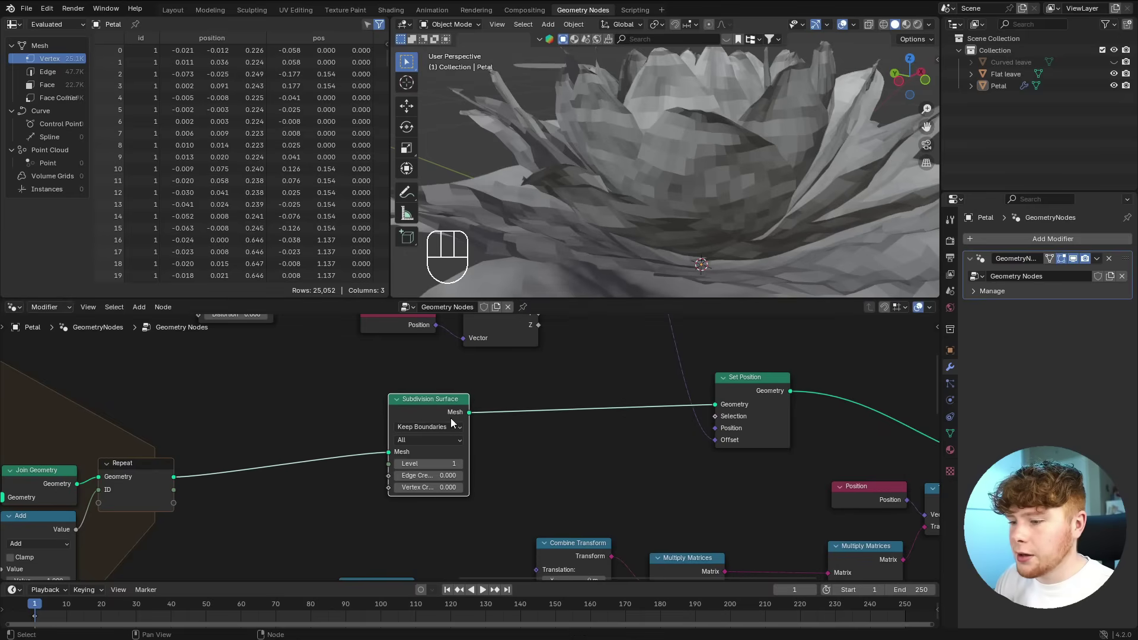
click(517, 370)
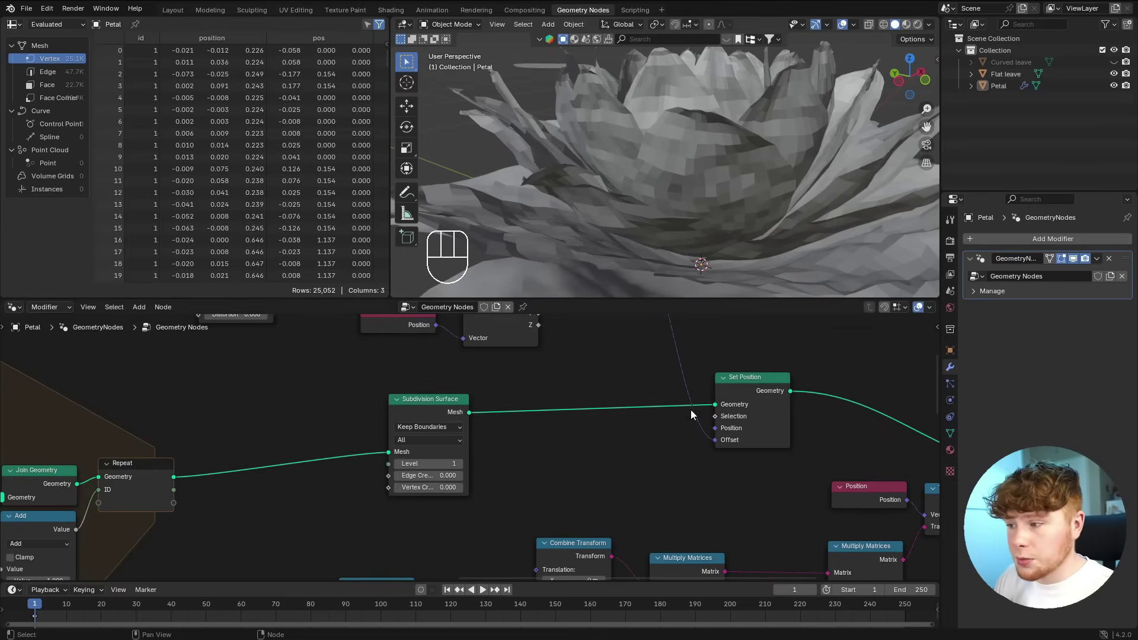
- Insert a Set Shade Smooth node between the final Set Position node and the Group Output
scroll(691, 411, down, 7)
middle_drag(744, 441, 80, 405)
scroll(678, 433, up, 7)
click(409, 396)
key(g)
key(shift+a)
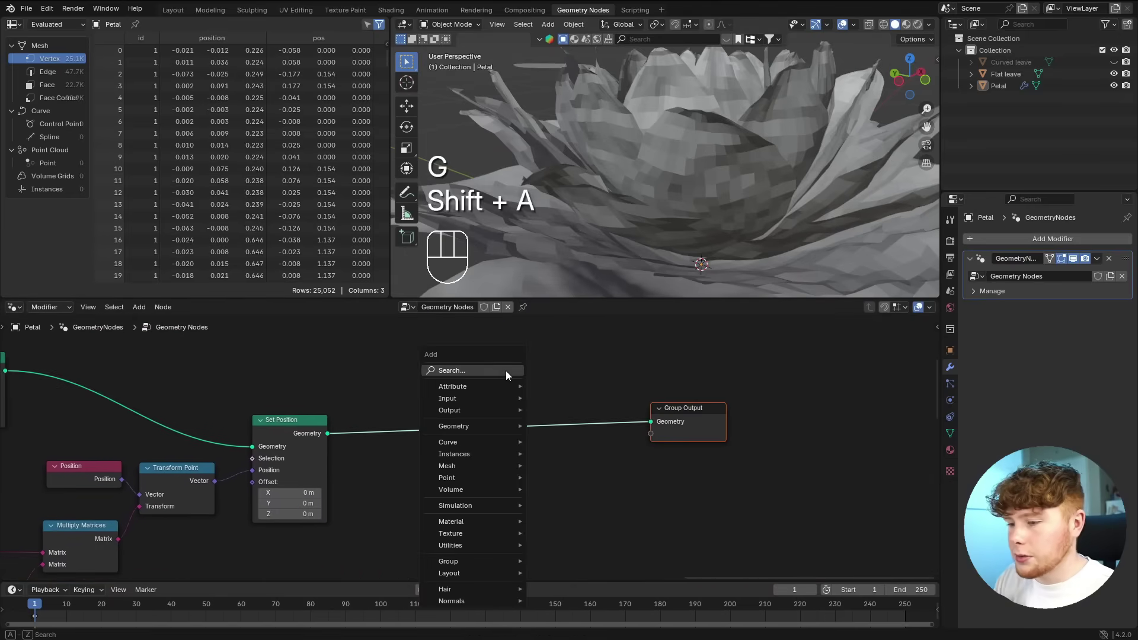
text(set sh)
key(Return)
click(337, 405)
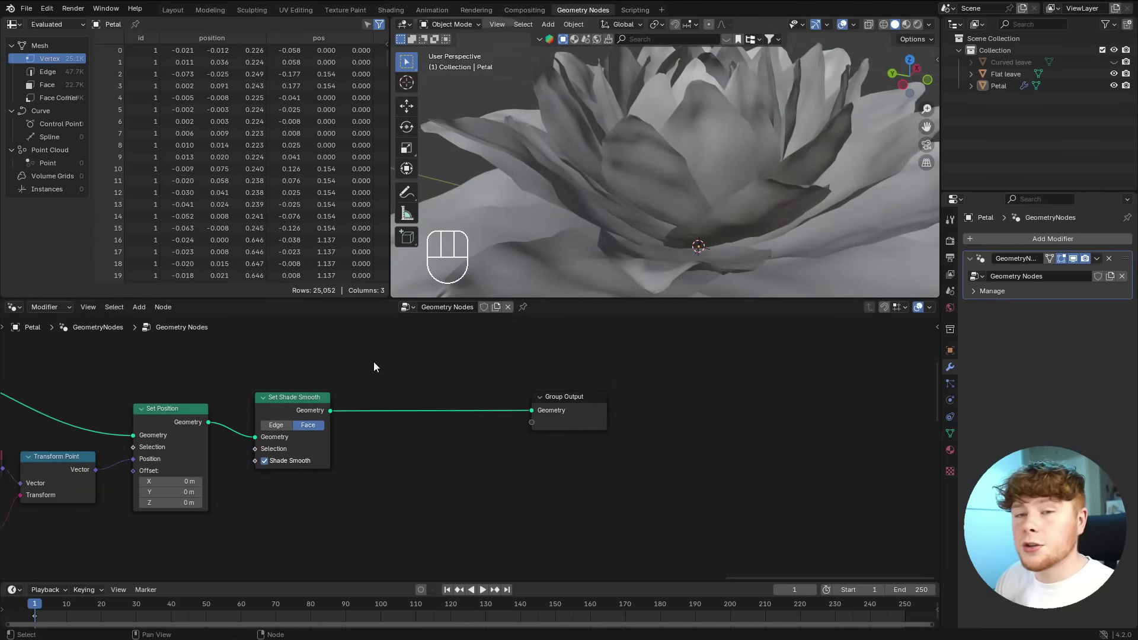
- Insert a second Subdivision Surface node between Set Shade Smooth and the Group Output
key(shift+a)
text(subdiv)
key(Return)
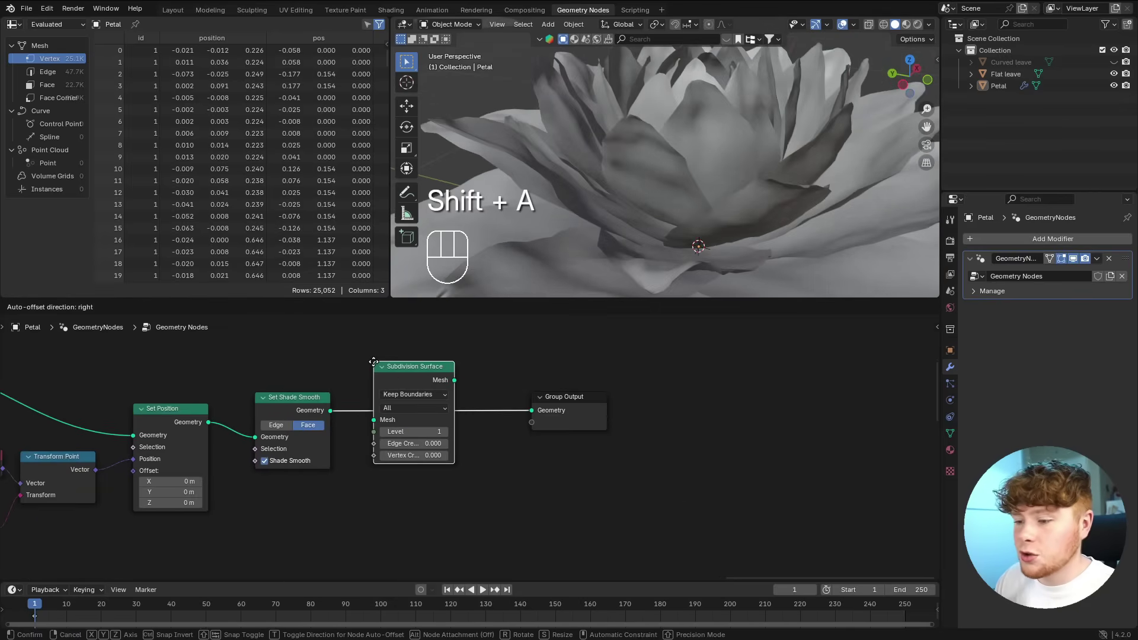
click(400, 376)
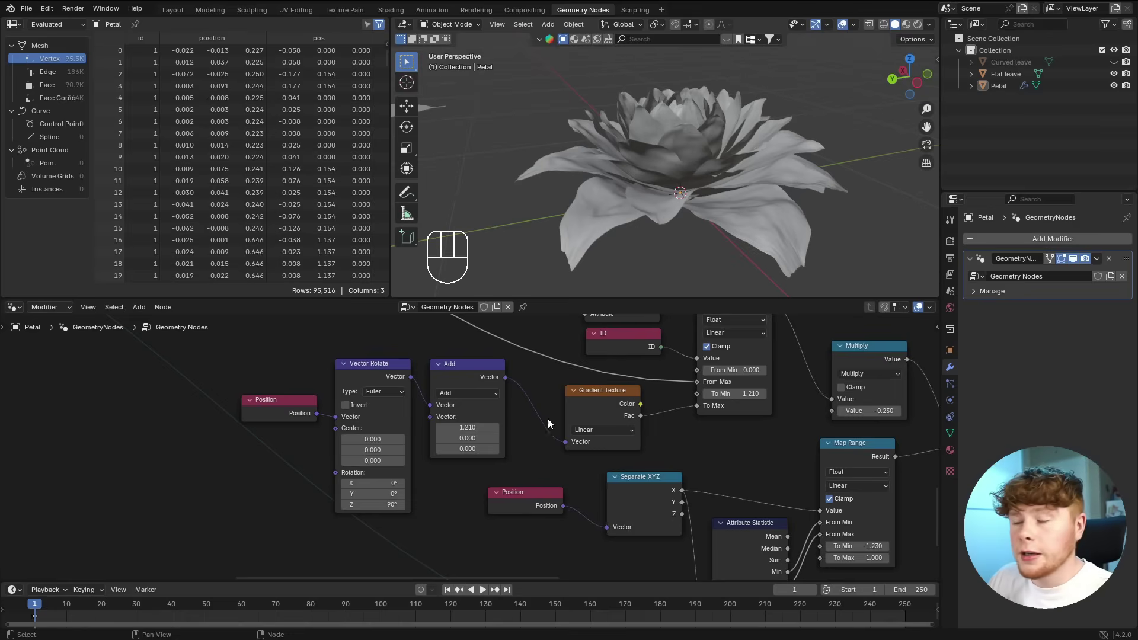
scroll(581, 391, down, 2)
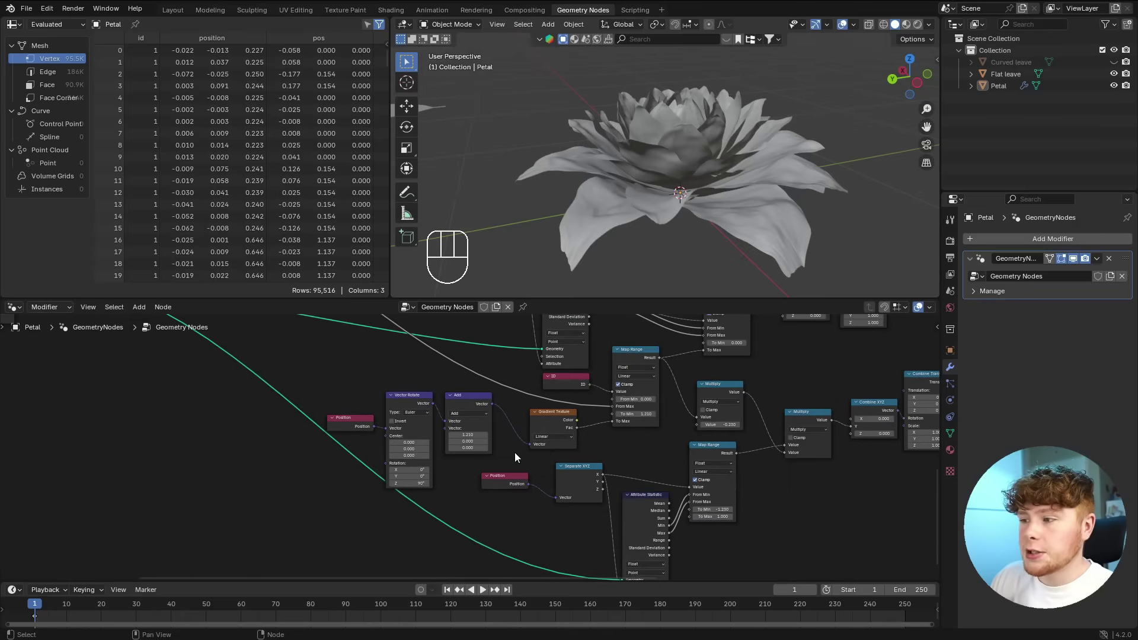
scroll(540, 450, up, 3)
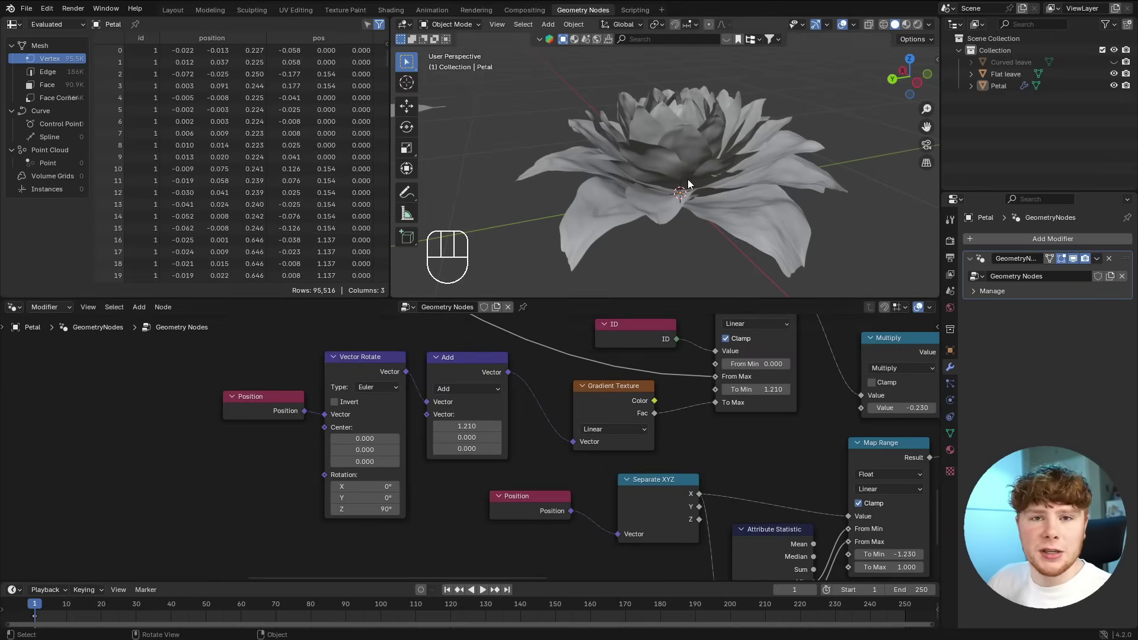
scroll(570, 462, up, 1)
scroll(571, 462, up, 2)
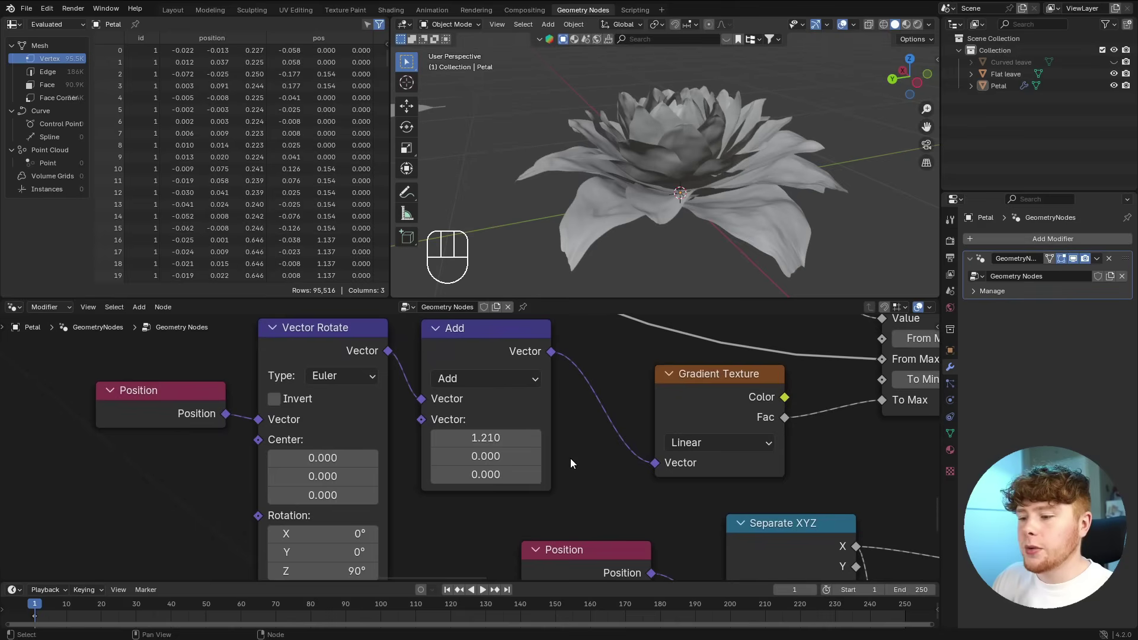
shift+drag(485, 438, 533, 437)
key(ctrl+z)
- Mute both Subdivision Surface nodes in the main geometry chain
scroll(682, 374, down, 5)
middle_drag(762, 354, 302, 543)
middle_drag(584, 358, 559, 469)
scroll(560, 469, down, 5)
click(407, 354)
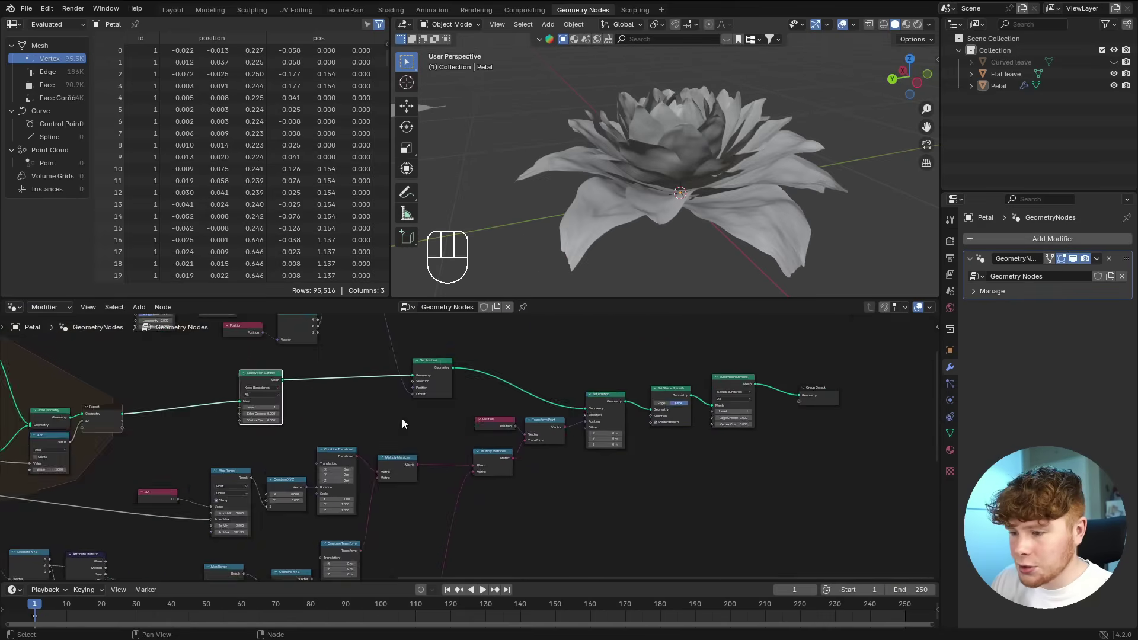
scroll(824, 359, up, 2)
shift+click(826, 358)
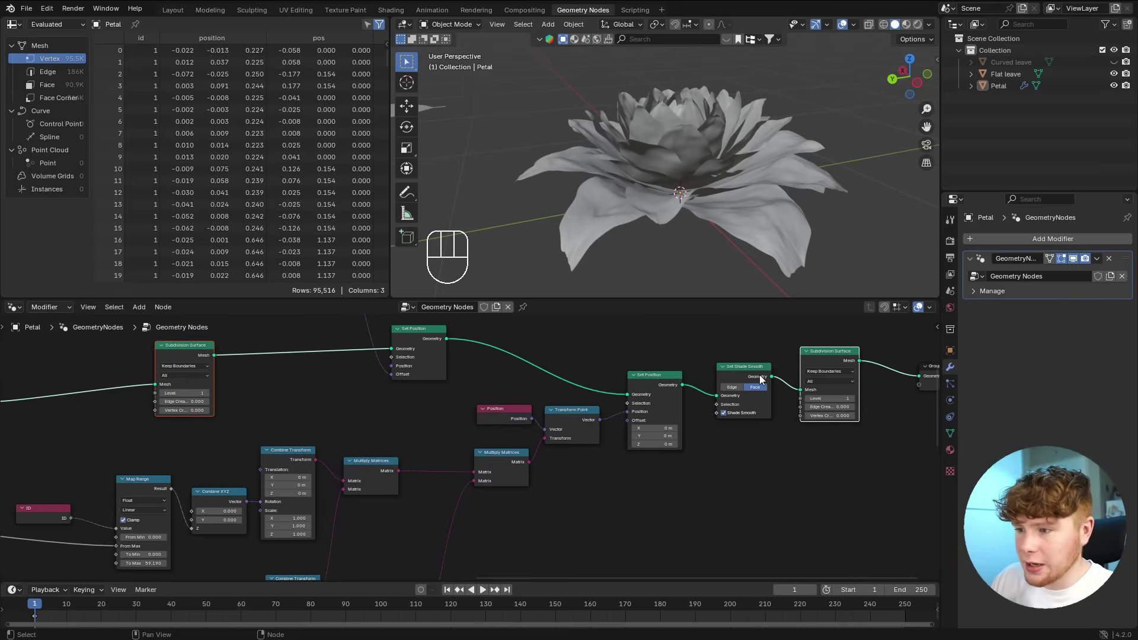
key(m)
- Close the flower by setting the X value of the Add node feeding the Gradient Texture to 2.380
scroll(735, 332, down, 3)
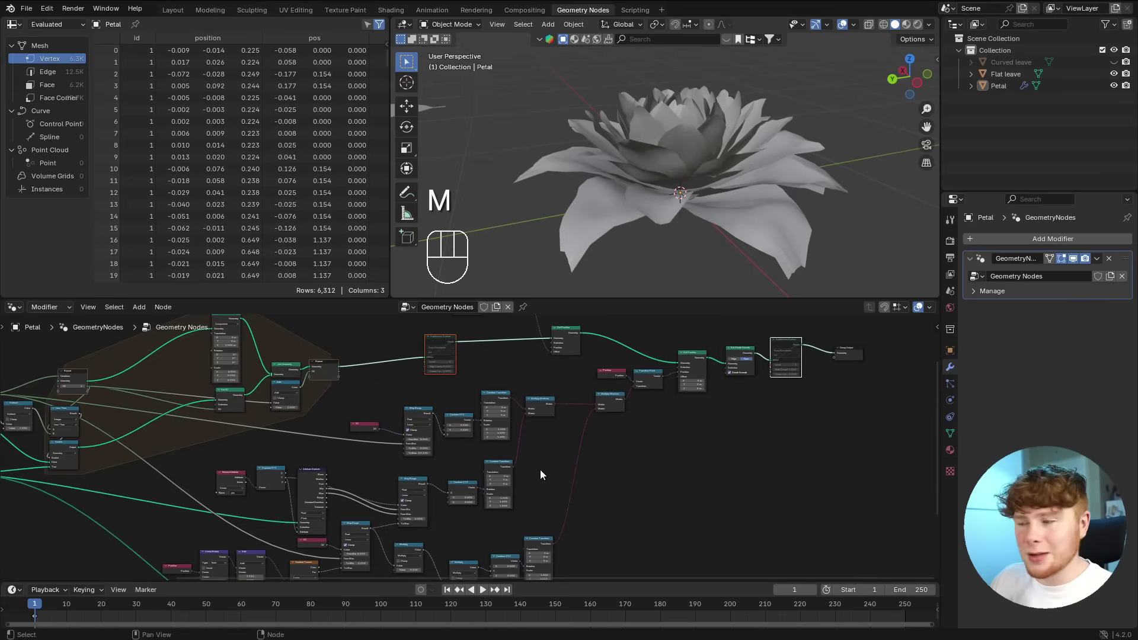
scroll(554, 457, up, 5)
middle_drag(596, 409, 553, 432)
scroll(617, 444, up, 7)
scroll(614, 491, up, 3)
scroll(578, 410, down, 3)
drag(490, 375, 504, 372)
click(594, 483)
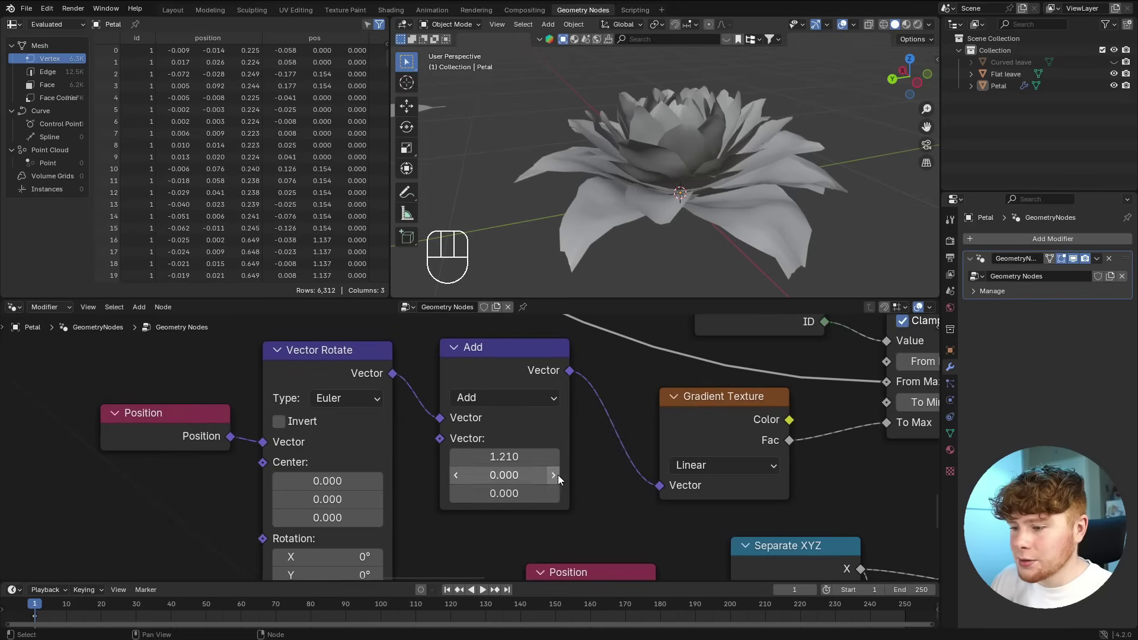
scroll(473, 445, up, 3)
shift+drag(504, 459, 580, 460)
shift+right_click(566, 459)
middle_drag(617, 237, 557, 199)
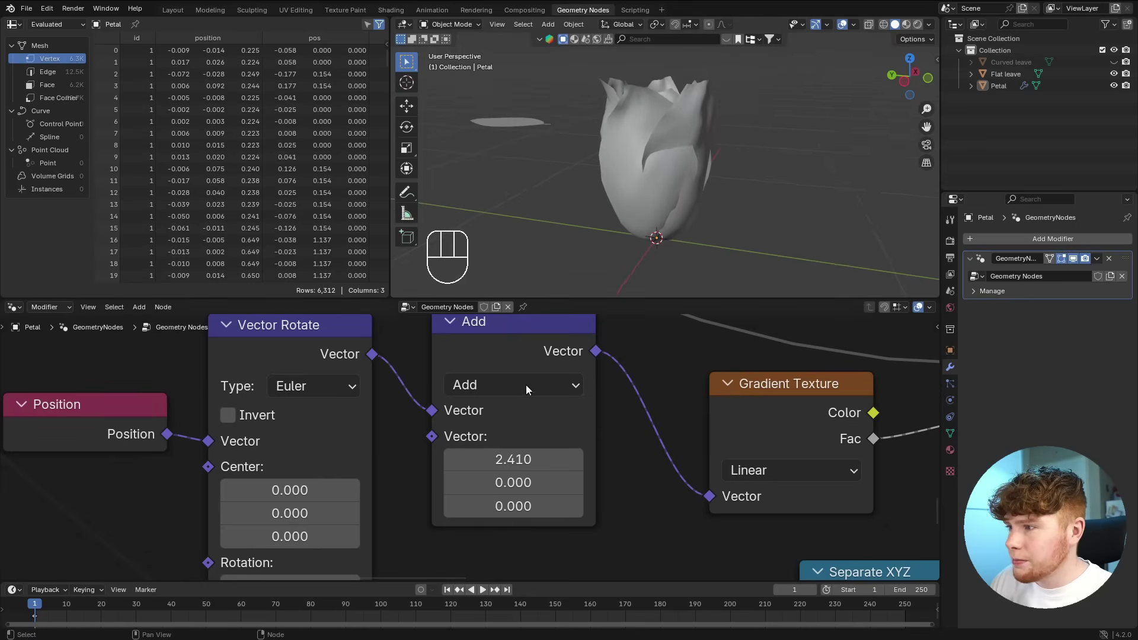
shift+drag(489, 459, 487, 460)
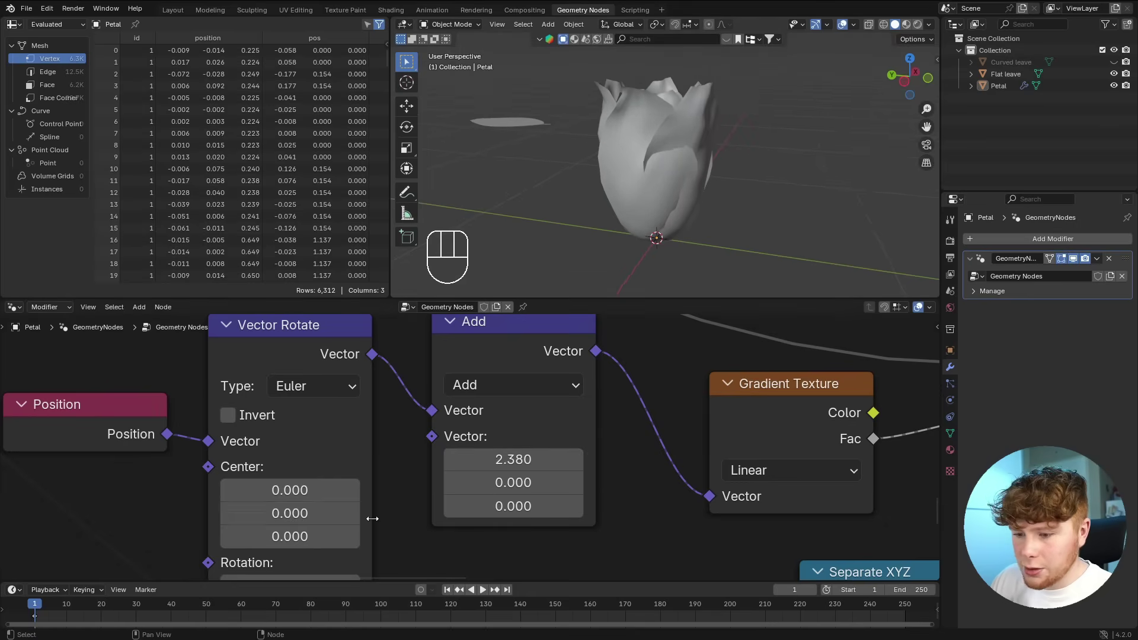
- Keyframe the Add node's vector at frame 1, and again at frame 30 with its X value set to 1.190
middle_drag(407, 526, 462, 484)
key(i)
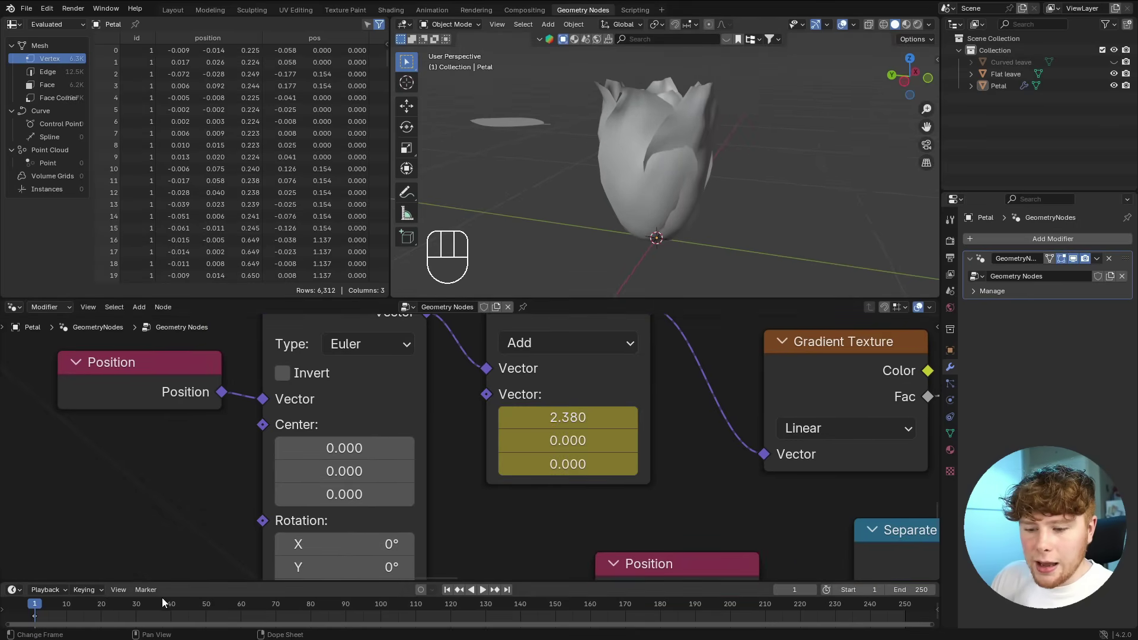
click(136, 607)
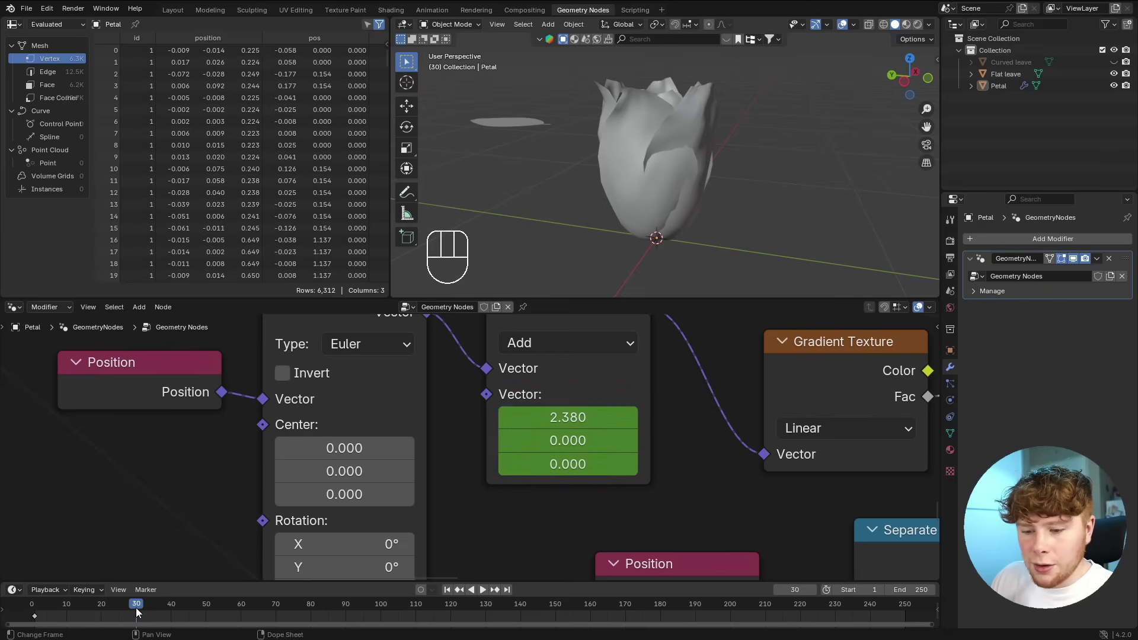
shift+drag(568, 417, 500, 418)
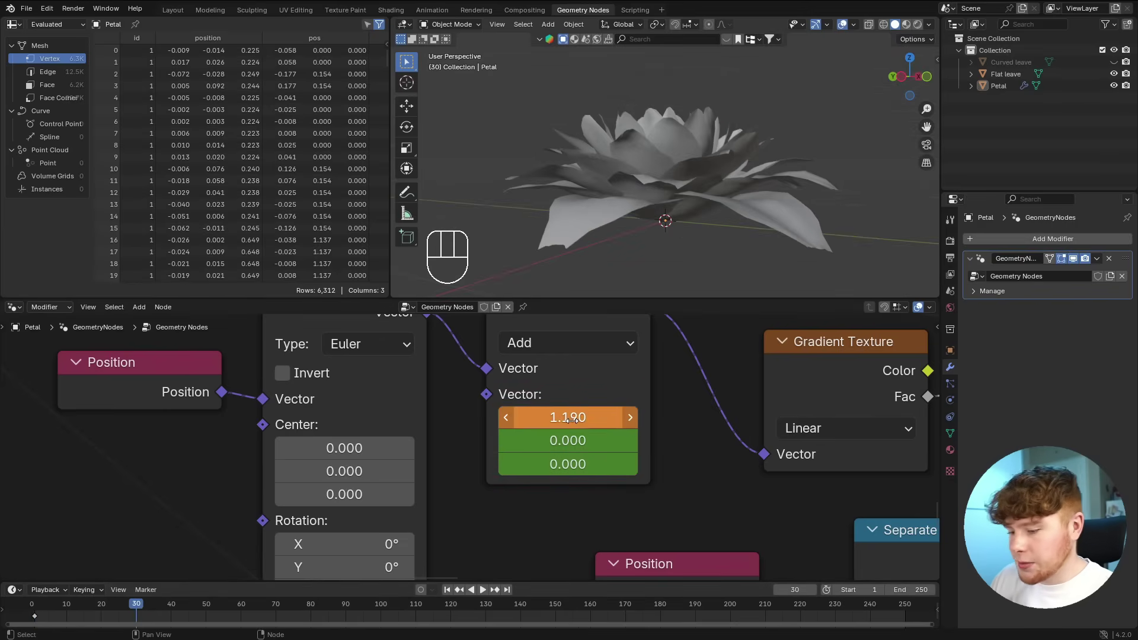
key(i)
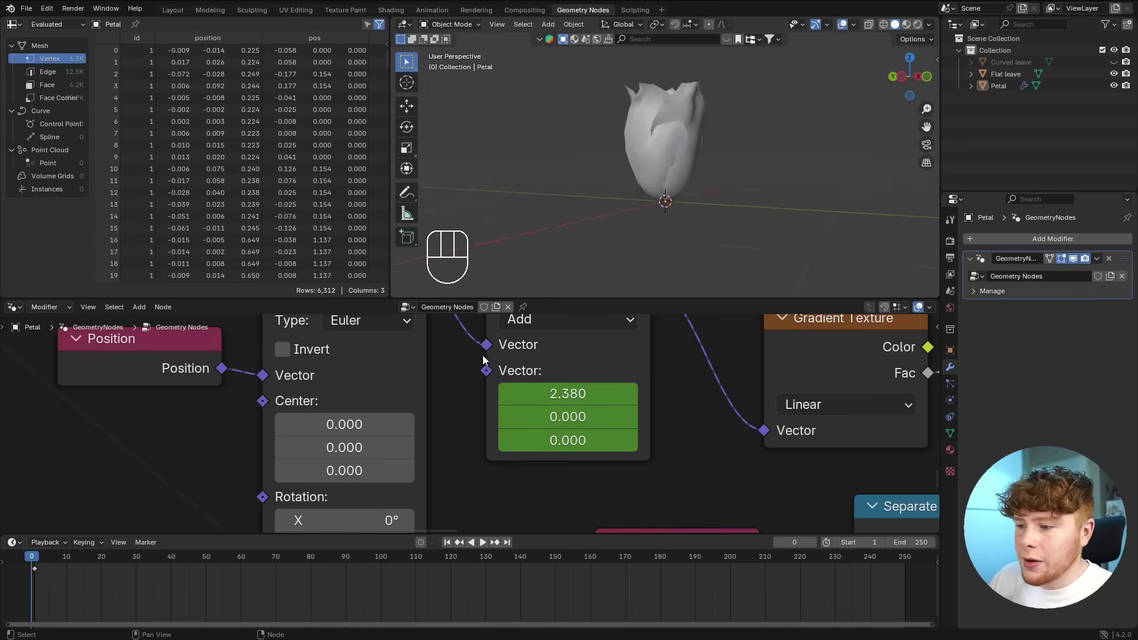
- Play the animation and examine the opening flower from different angles
scroll(463, 385, down, 2)
key(space)
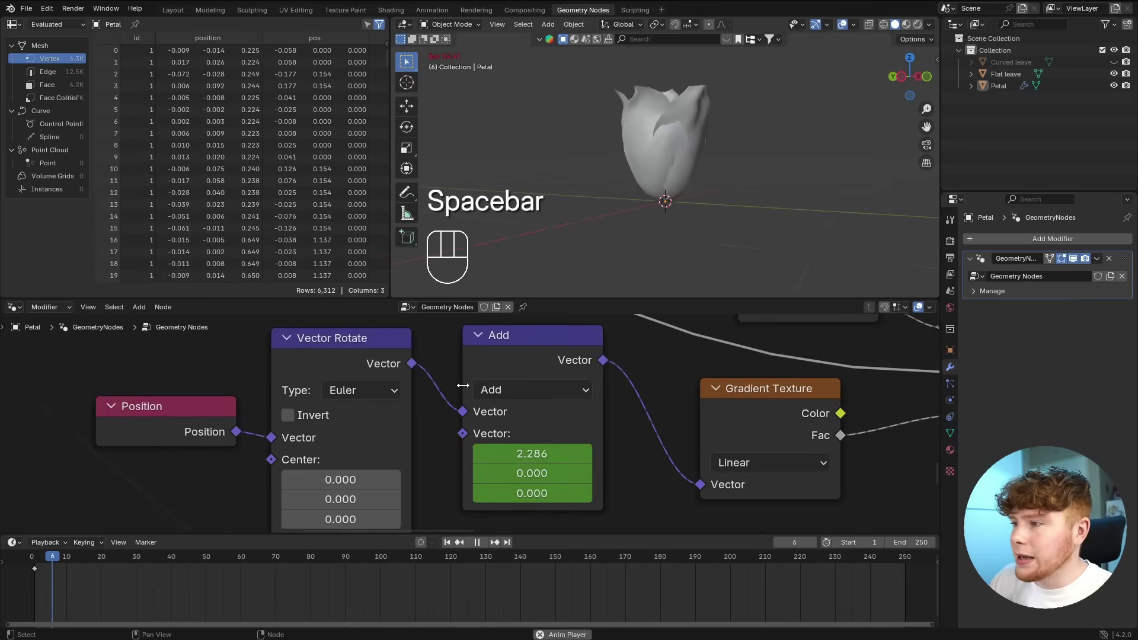
middle_drag(633, 141, 634, 164)
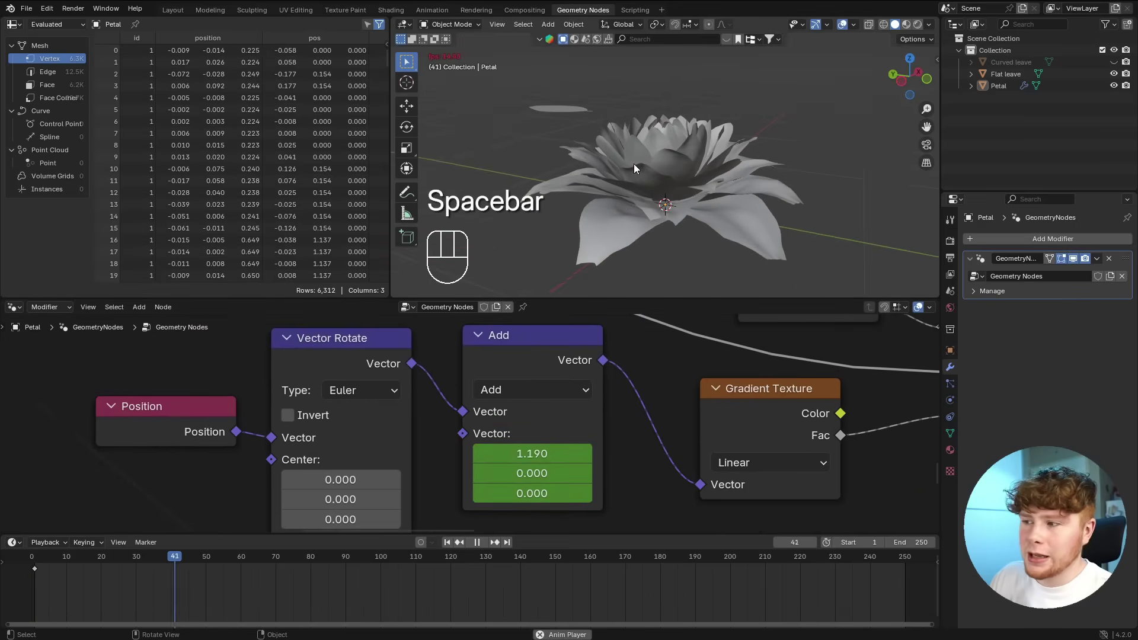
key(space)
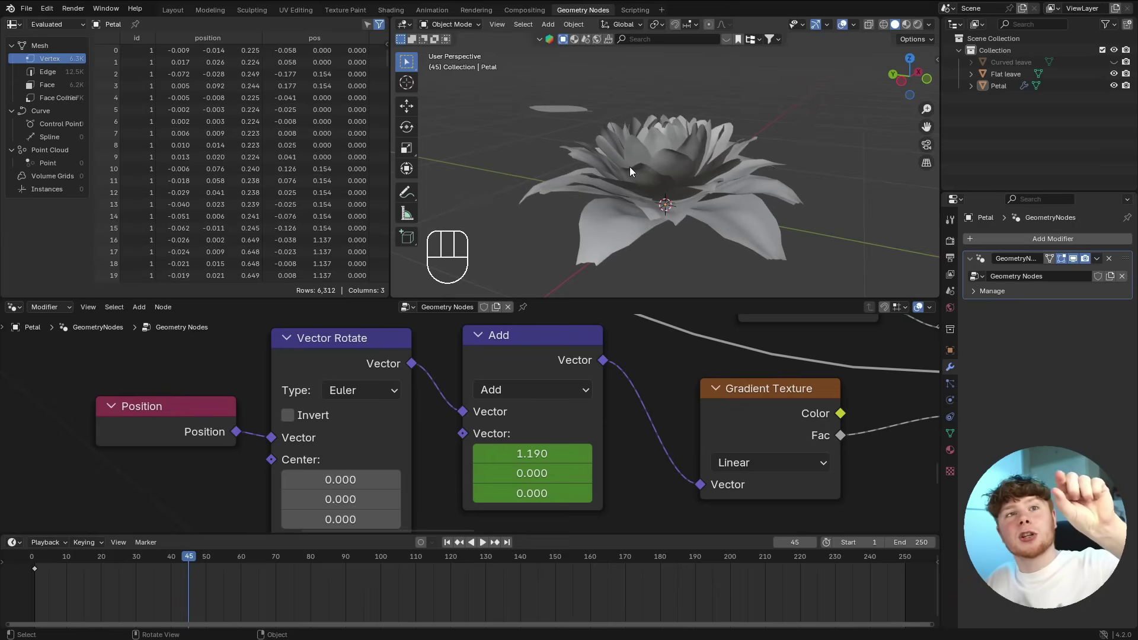
middle_drag(630, 166, 582, 235)
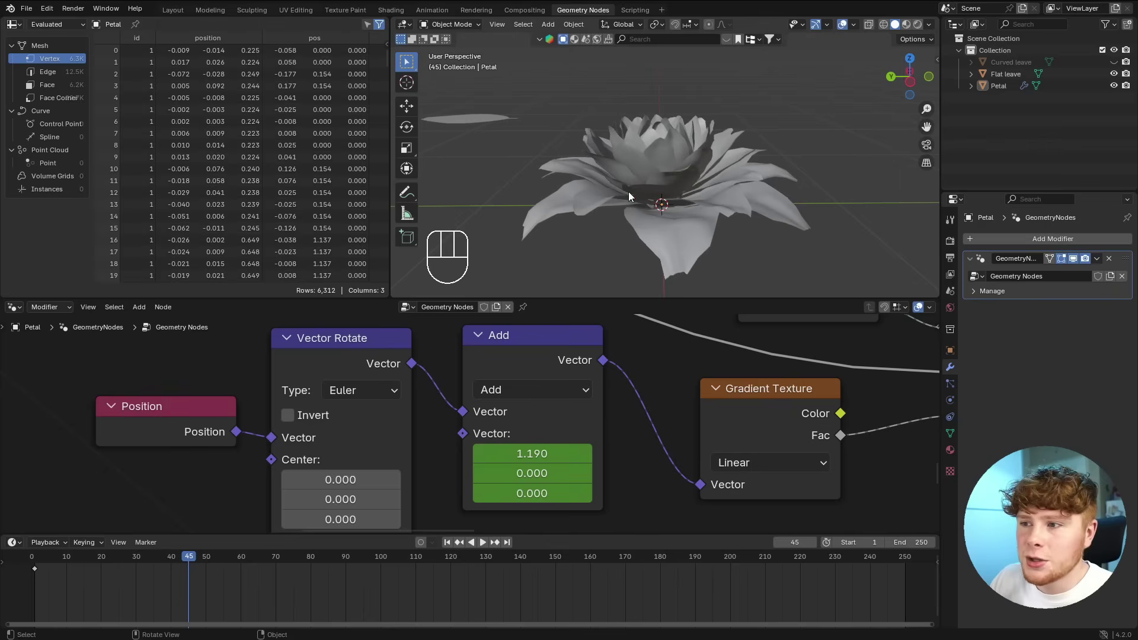
- Switch the Spreadsheet area to the Graph Editor and frame the Petal object's animation curves for the Add node
click(13, 25)
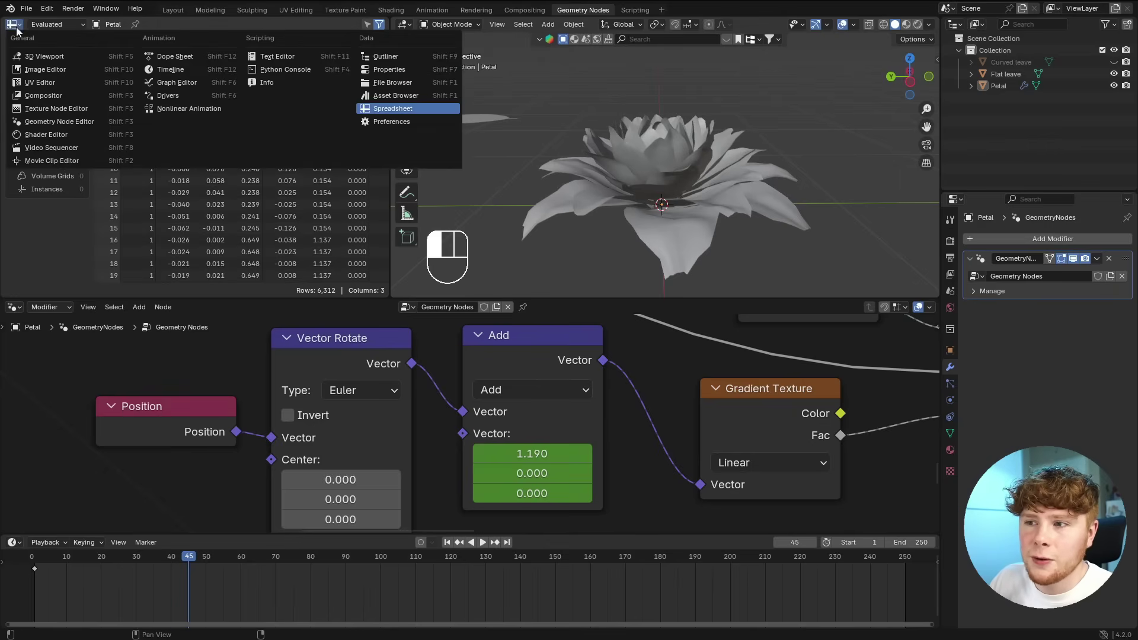
click(166, 83)
click(548, 355)
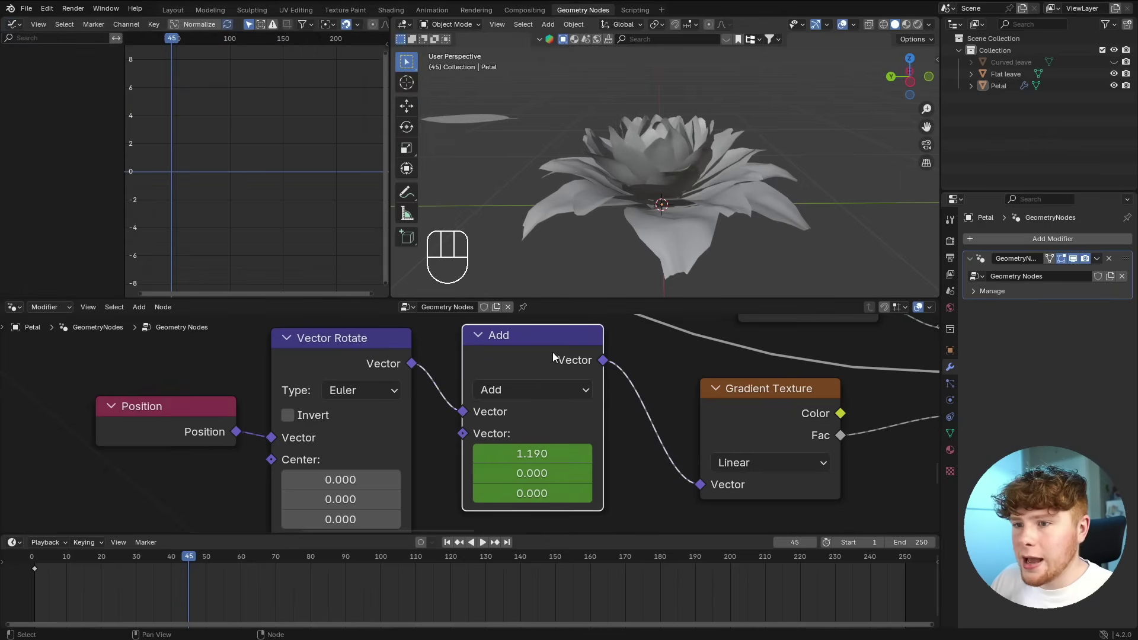
click(665, 161)
key(Home)
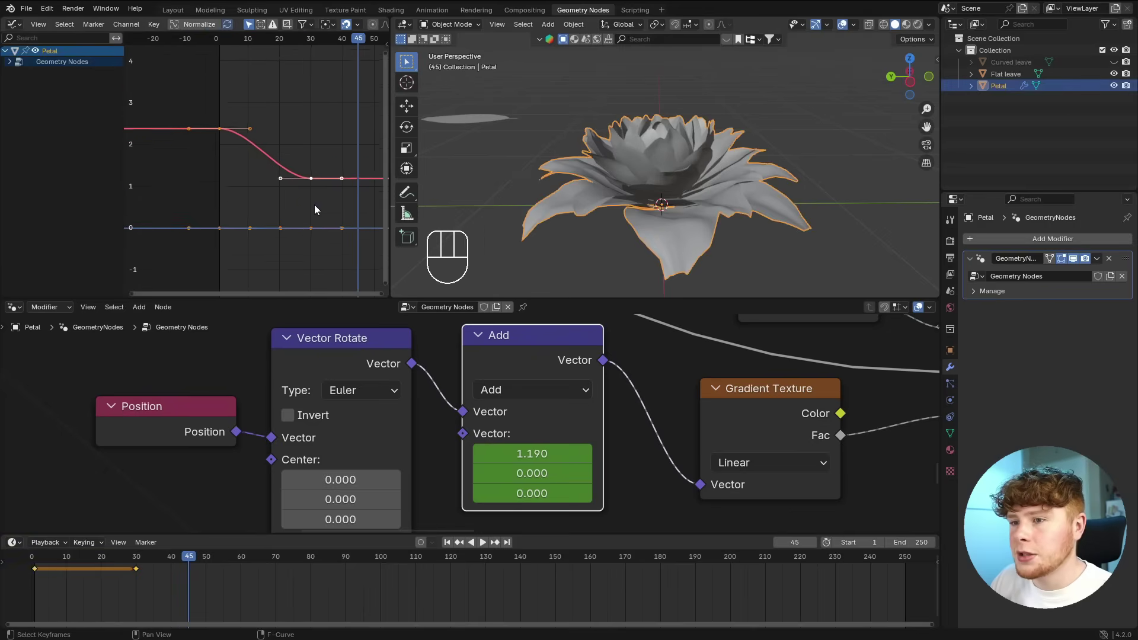
- Set the interpolation of the Add vector's X keyframe at frame 1 to Back
drag(531, 357, 527, 364)
click(257, 199)
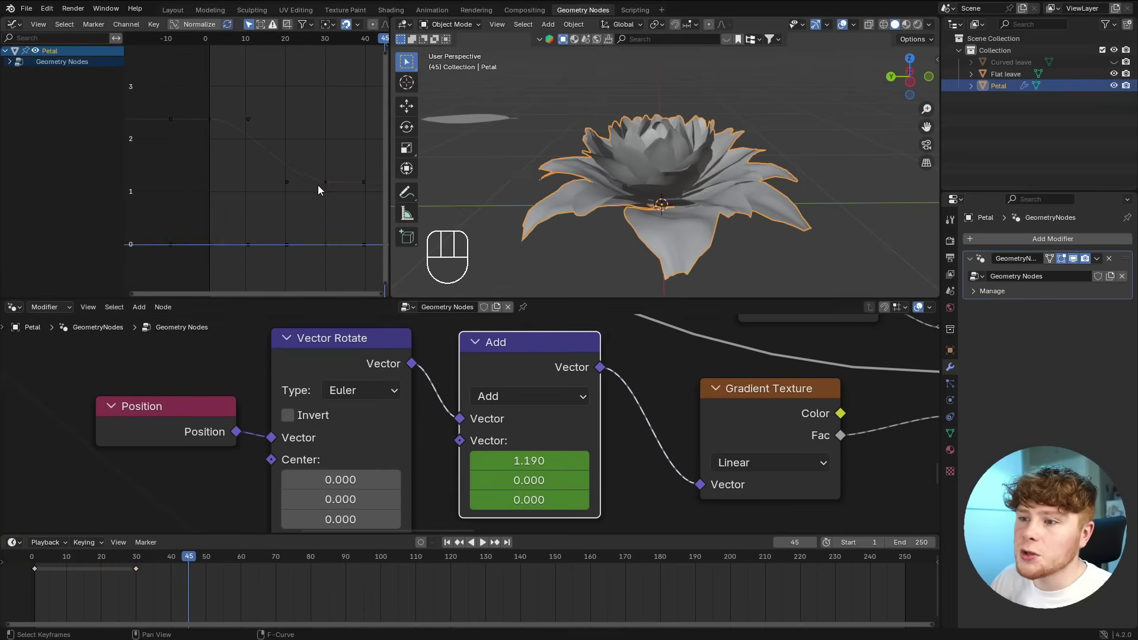
middle_drag(316, 206, 287, 208)
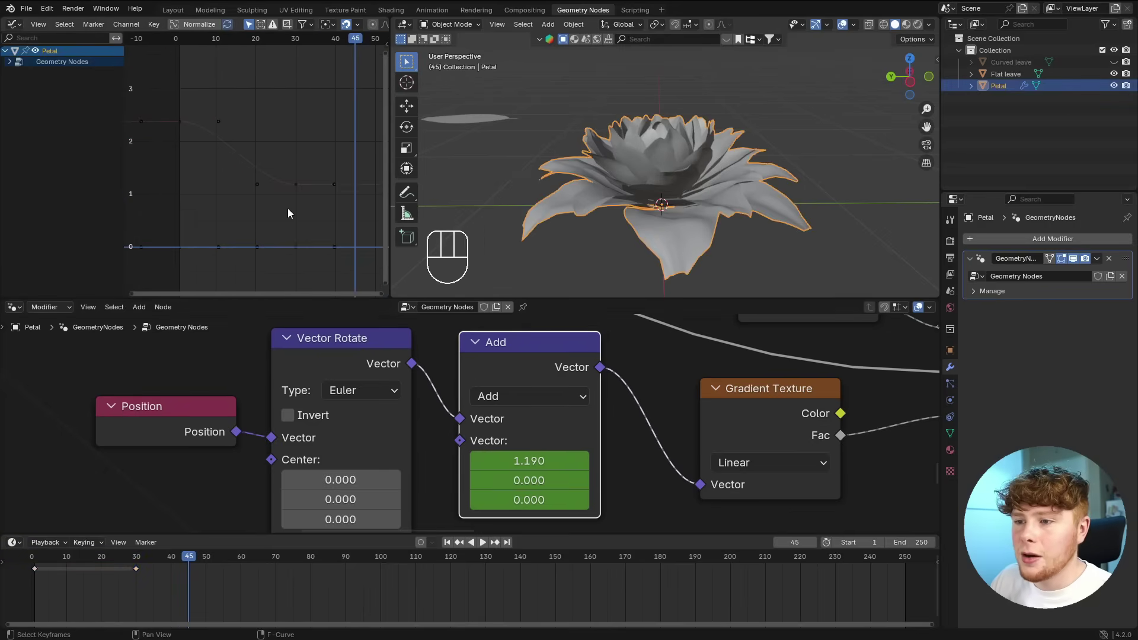
click(179, 122)
right_click(196, 126)
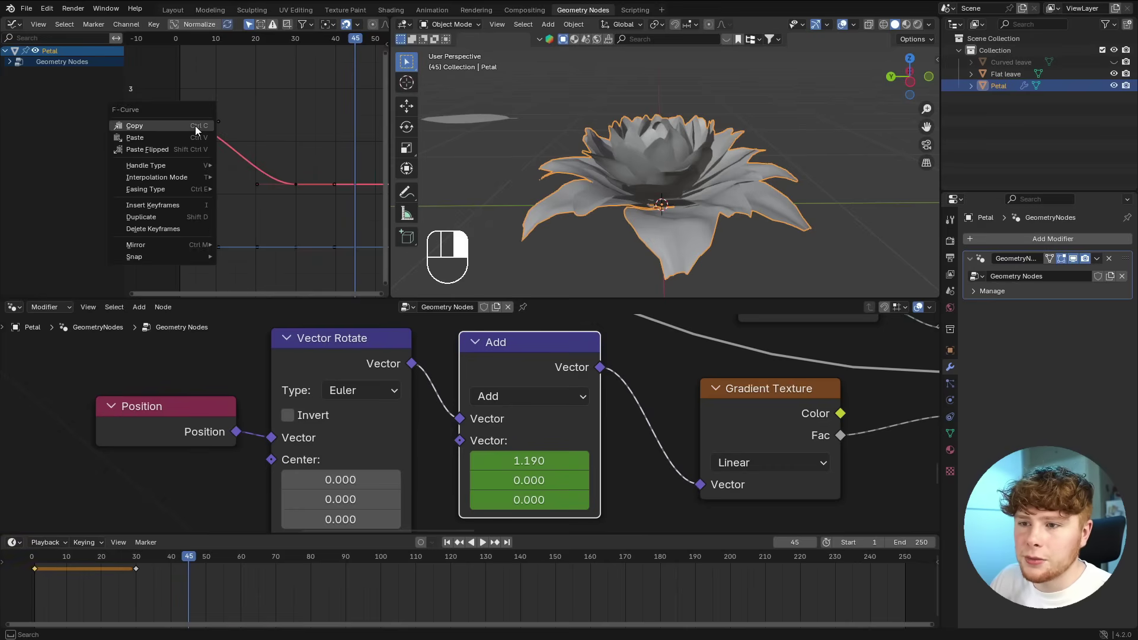
mouse_move(169, 177)
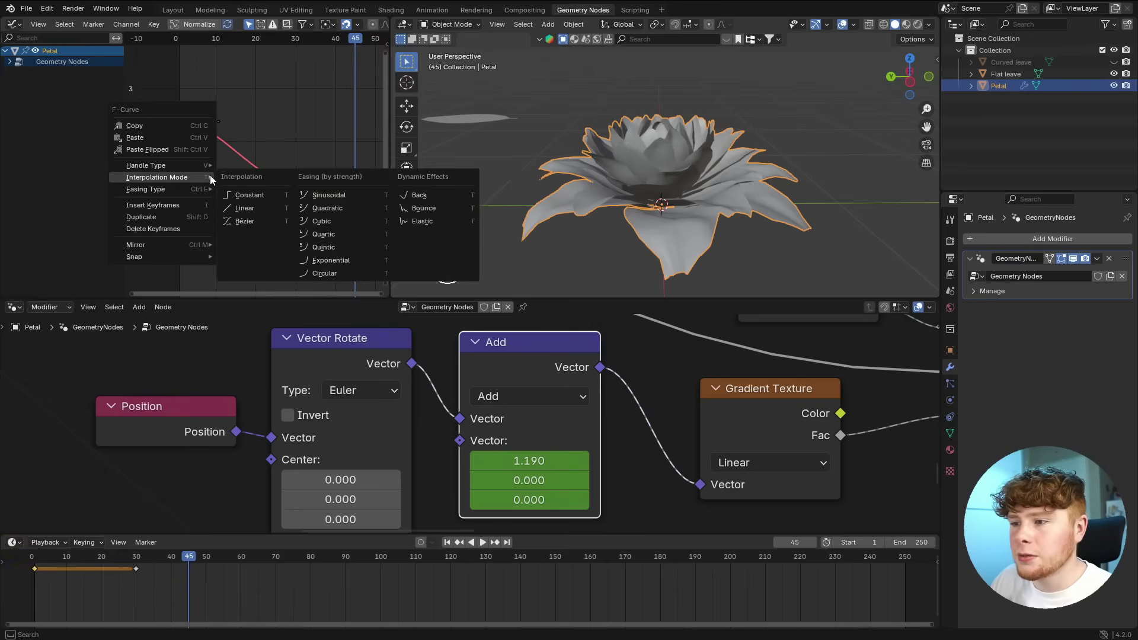
click(415, 195)
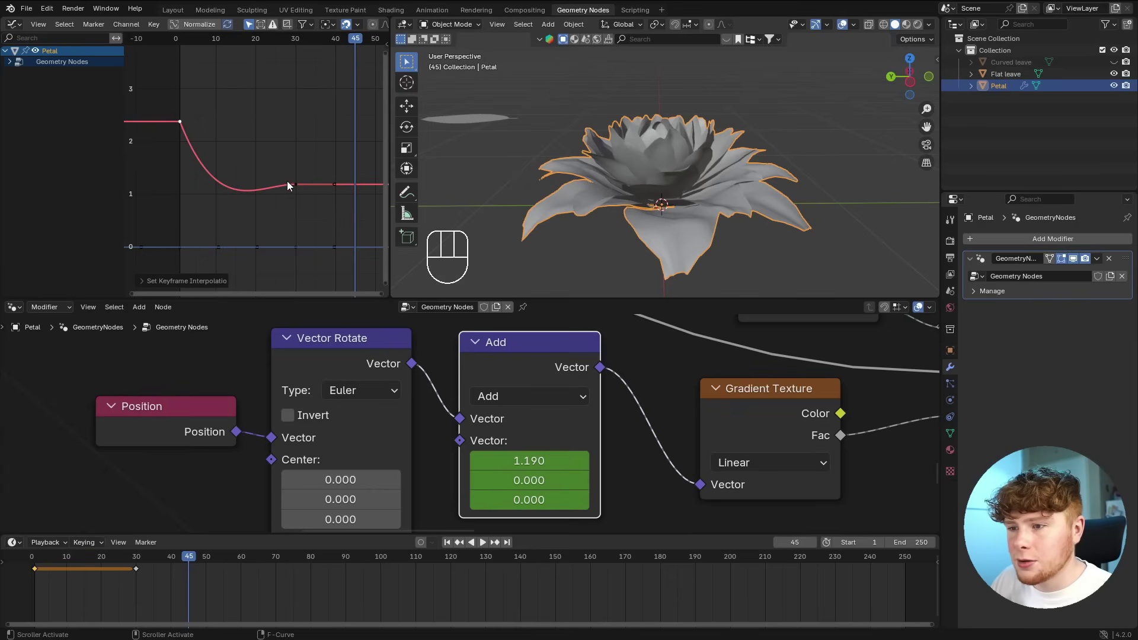
- Play the animation to review the Back easing, and return to frame 1
key(space)
key(space)
key(space)
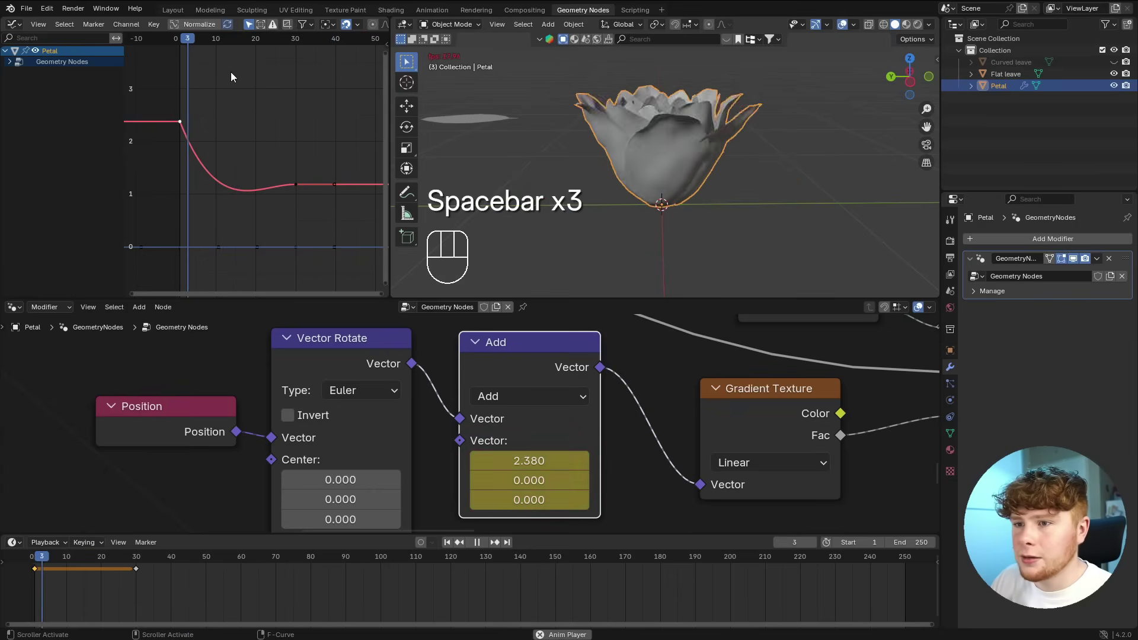
key(space)
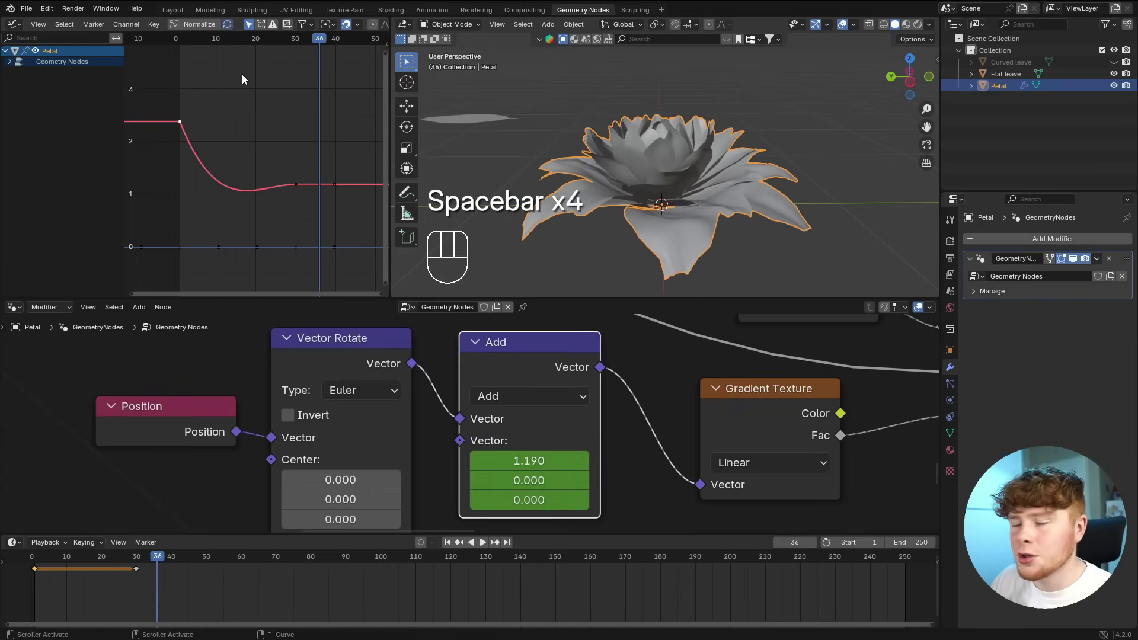
click(181, 43)
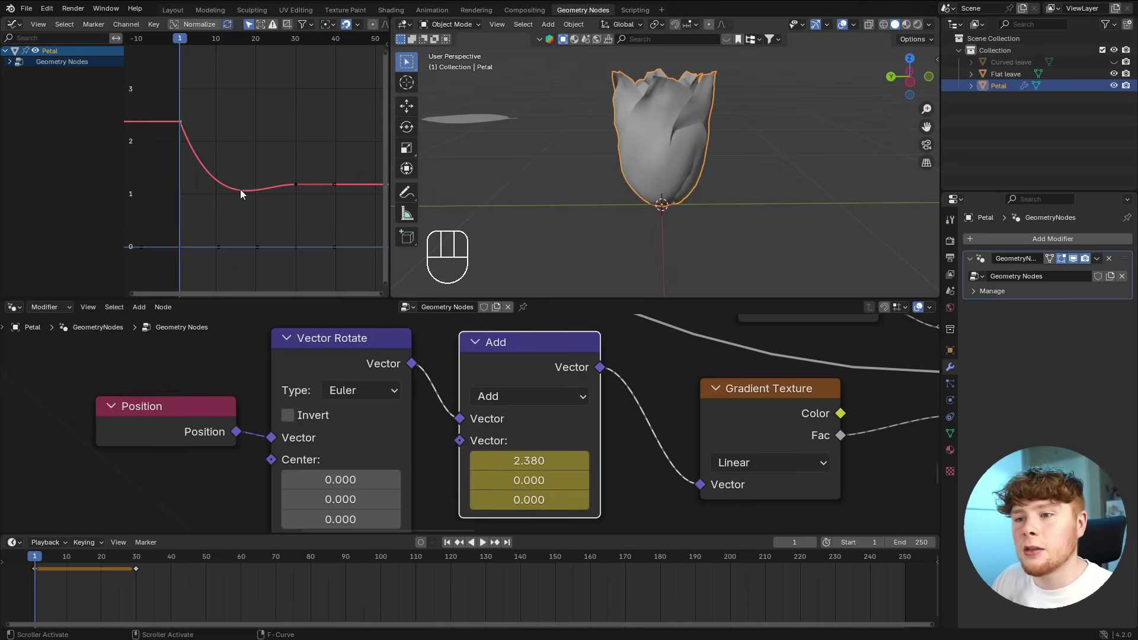
- Show the active keyframe's properties, set its Back amount to 0.852, and preview the animation
key(n)
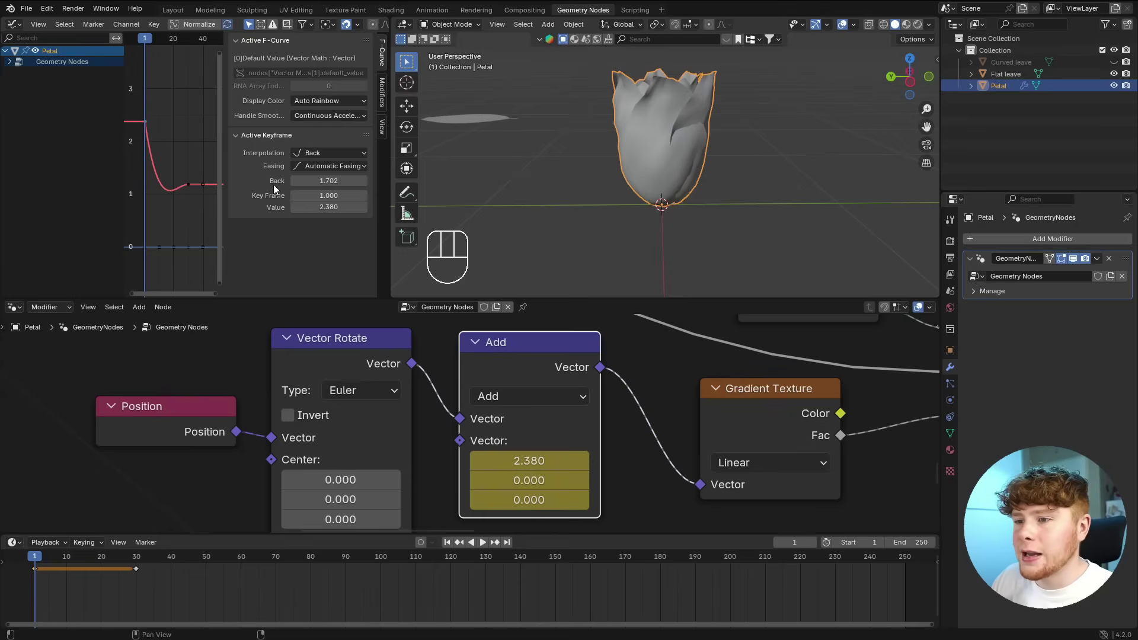
shift+drag(329, 181, 329, 180)
key(space)
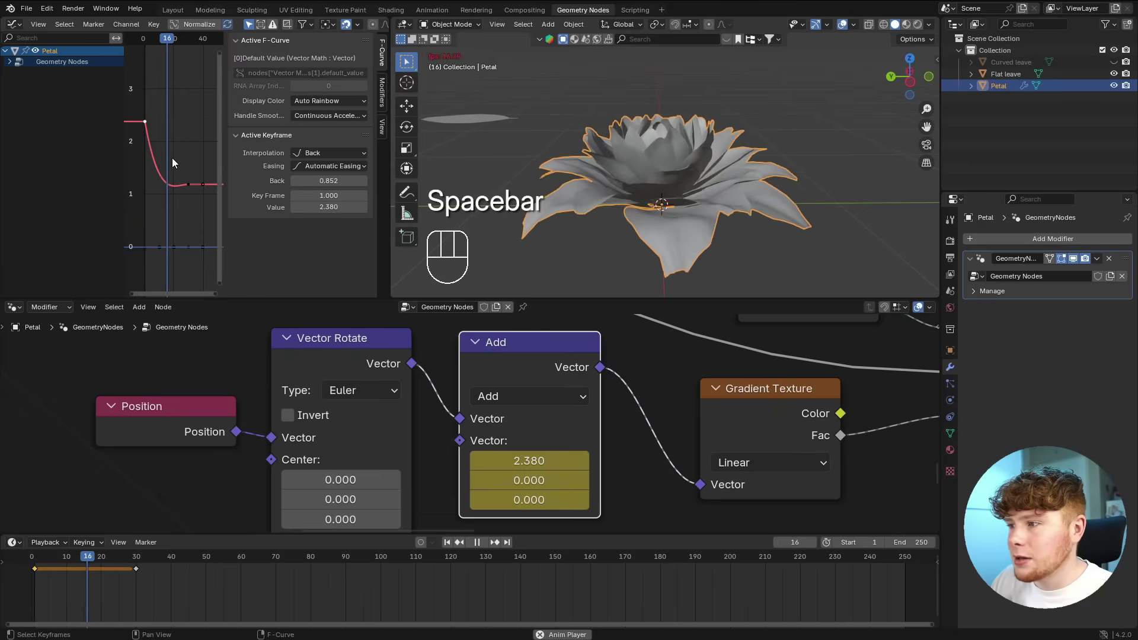
key(space)
- Set the frame 1 keyframe's Back amount to 5.722 and replay the animation from the start
shift+drag(329, 181, 329, 181)
click(143, 37)
key(space)
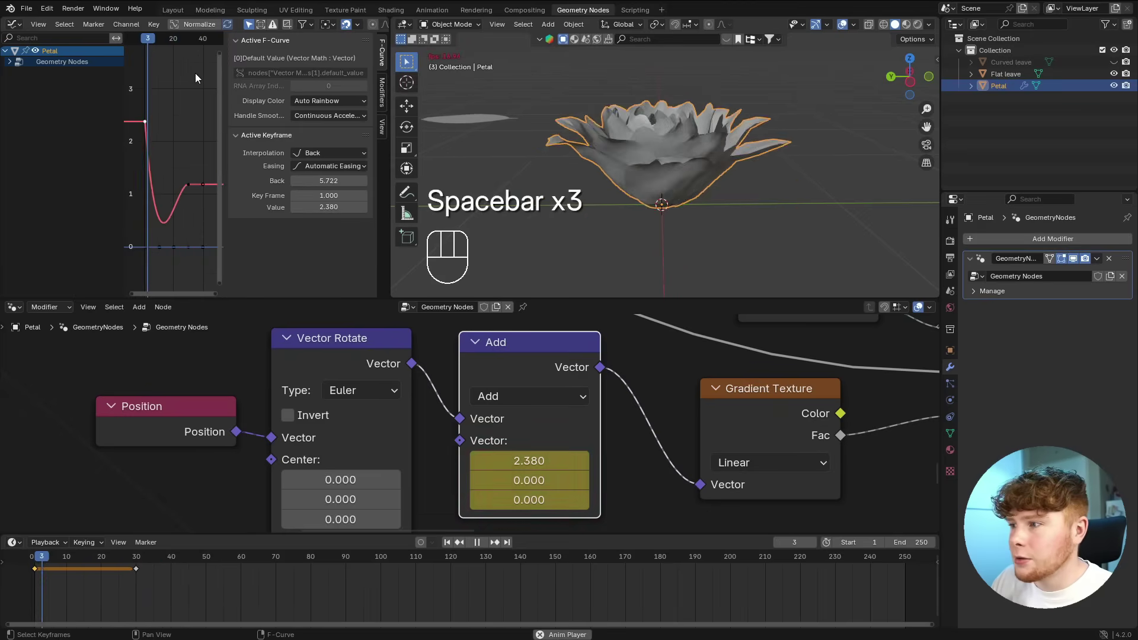
- Stop the animation playback and bring the flower's node network back into view
key(space)
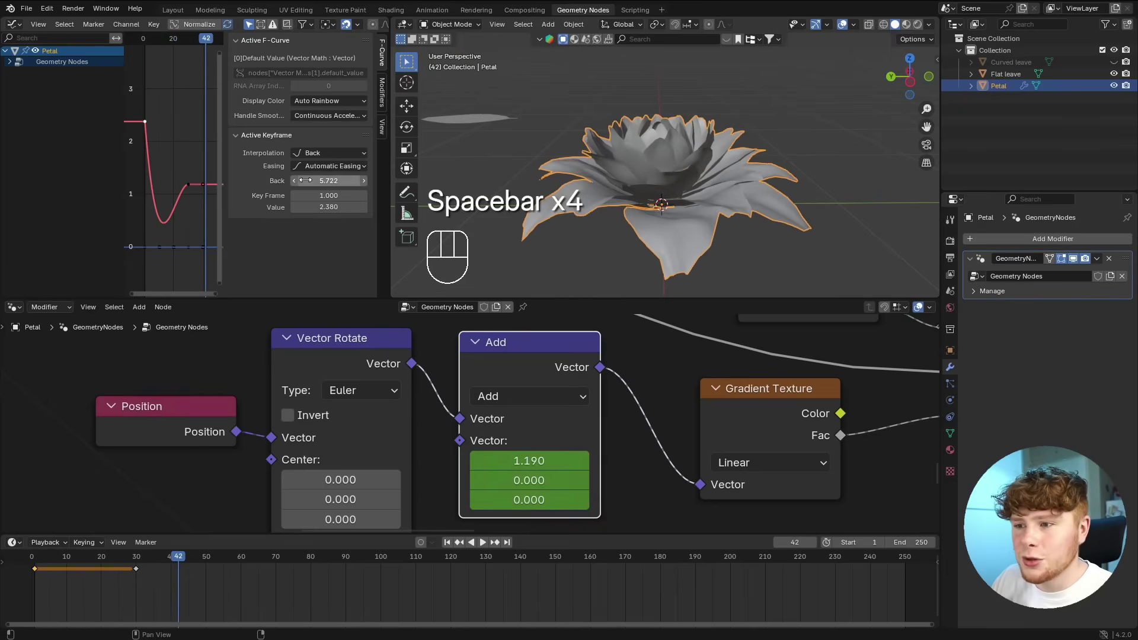
shift+drag(329, 181, 329, 181)
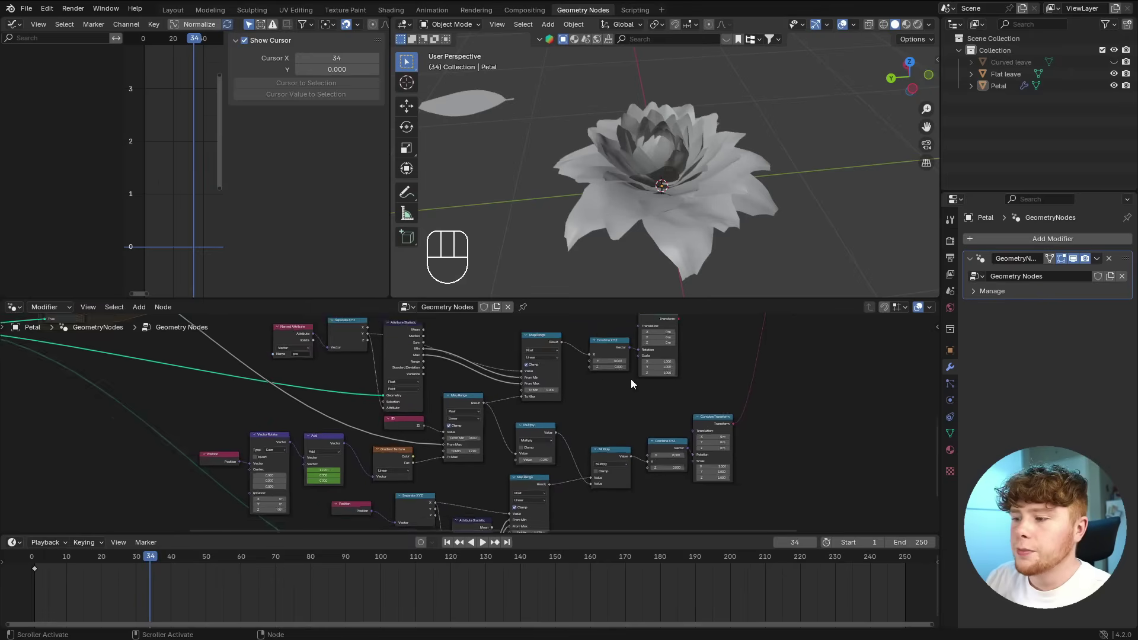
middle_drag(638, 329, 615, 400)
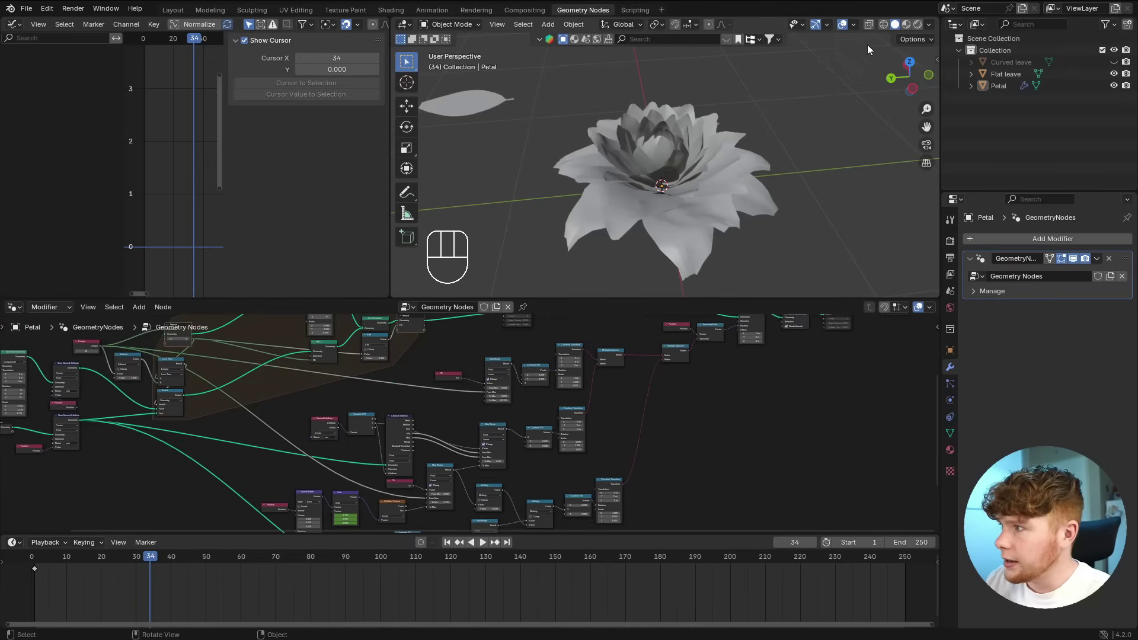
- Switch the 3D viewport to Material Preview and inspect the coloured flower and leaves from several angles
click(907, 26)
middle_drag(583, 172, 571, 118)
scroll(572, 117, up, 4)
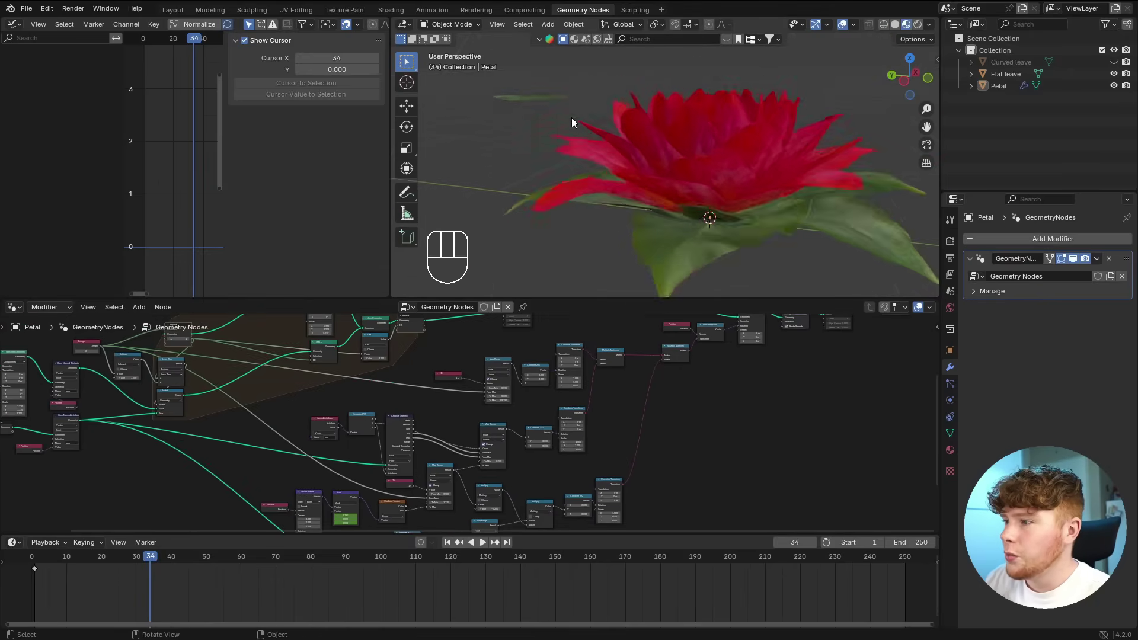
middle_drag(661, 193, 623, 272)
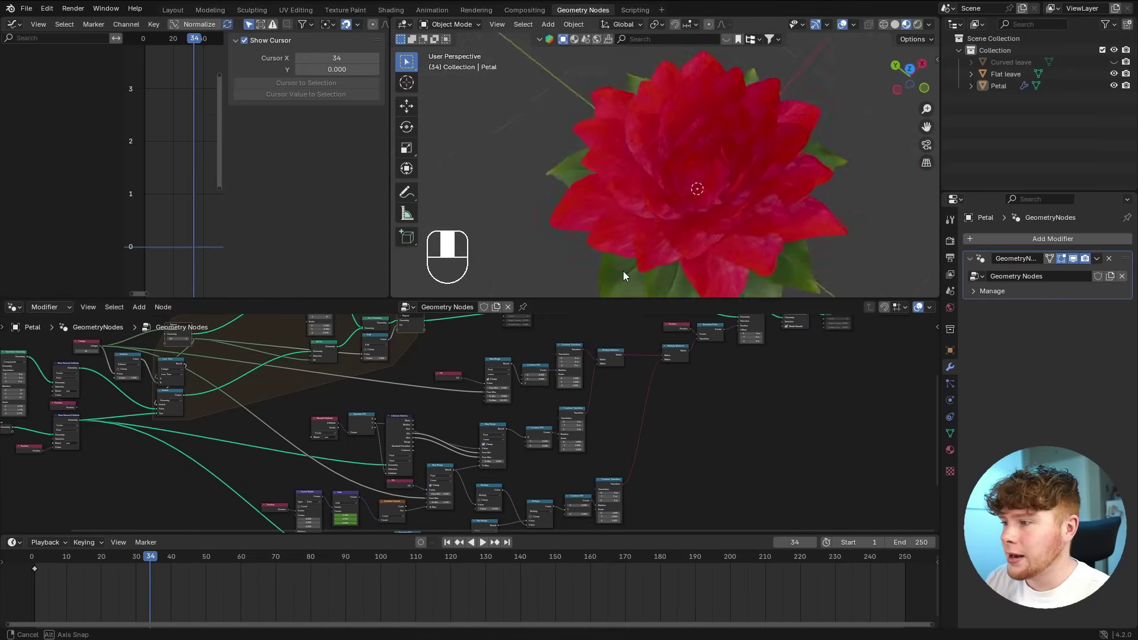
scroll(550, 223, up, 2)
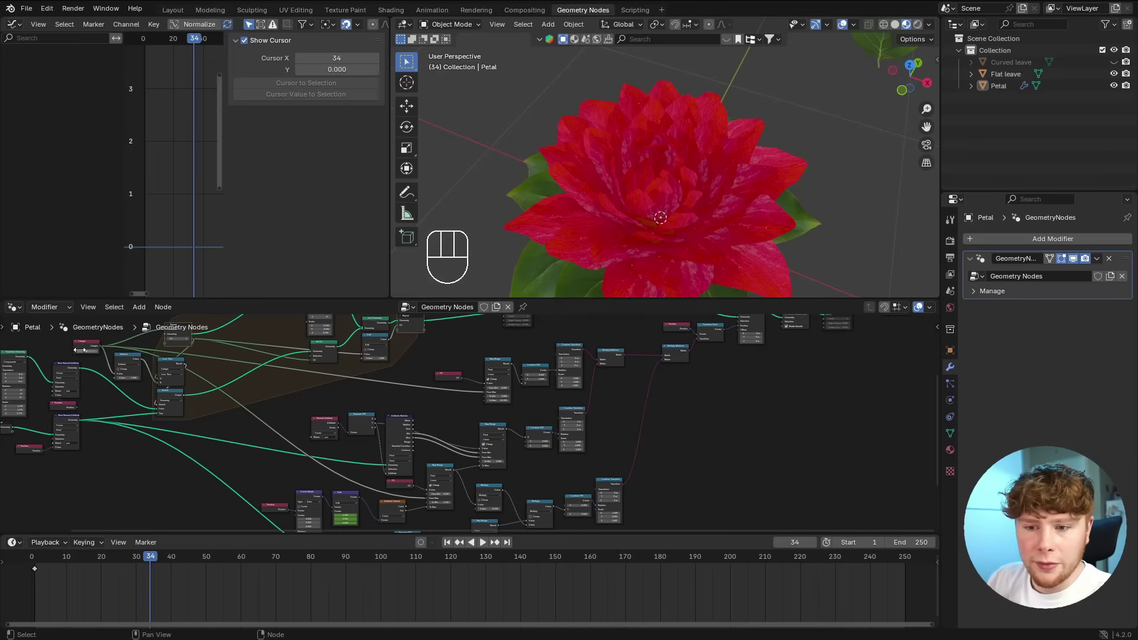
middle_drag(156, 371, 265, 382)
middle_drag(578, 236, 631, 207)
click(658, 207)
click(792, 264)
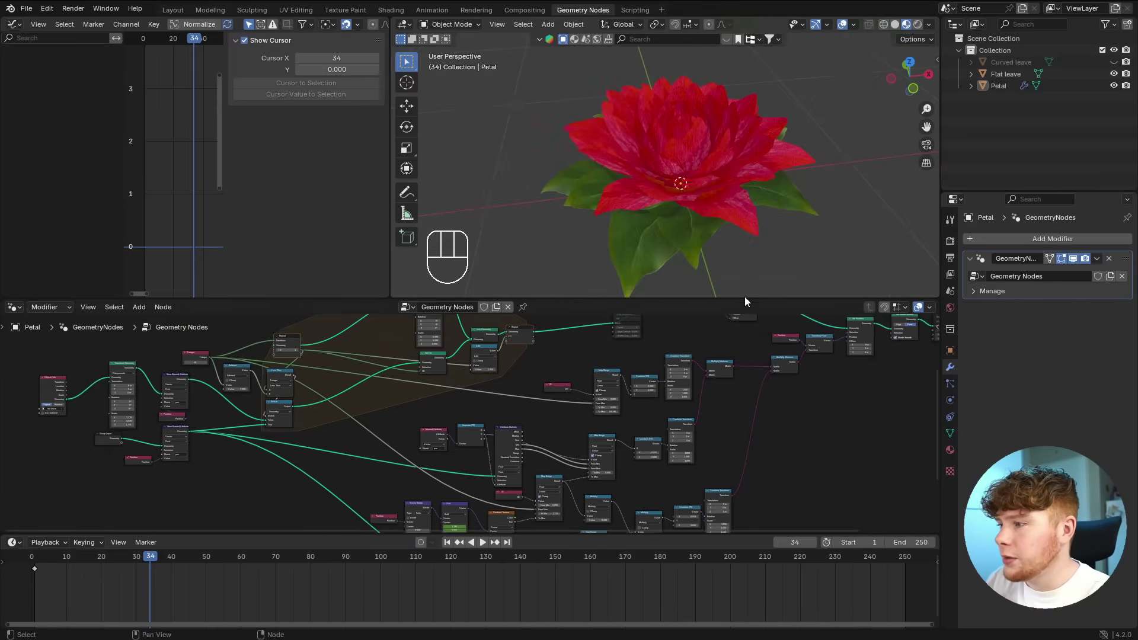
- Select the flower, split the node editor area, and turn the new area into a wider Shader Editor showing flower.001
click(686, 157)
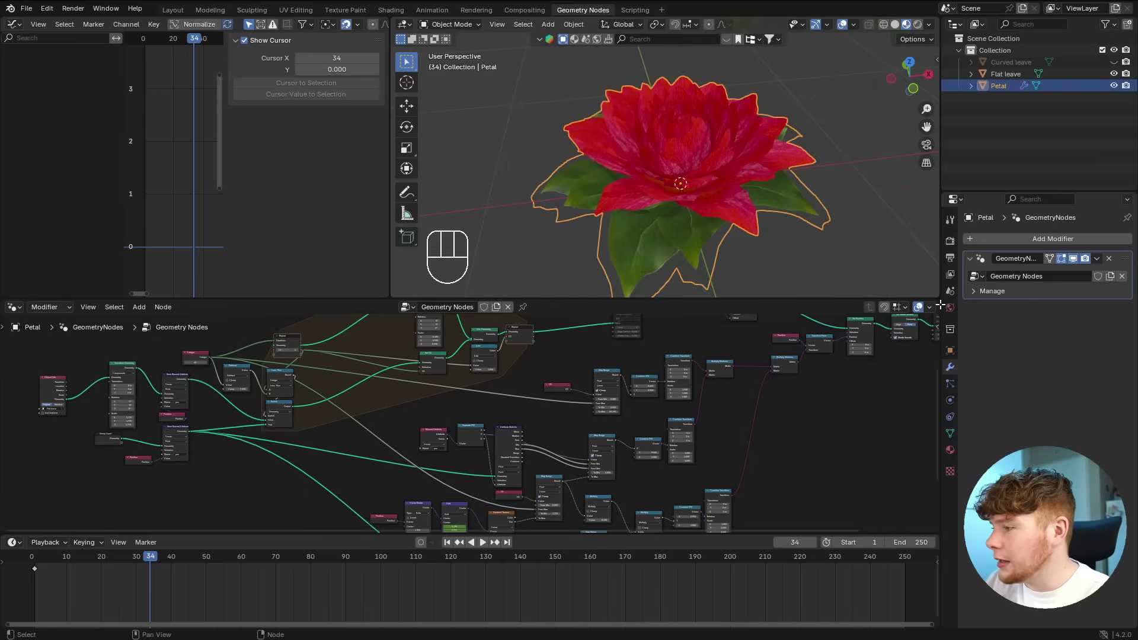
drag(921, 304, 520, 309)
click(529, 306)
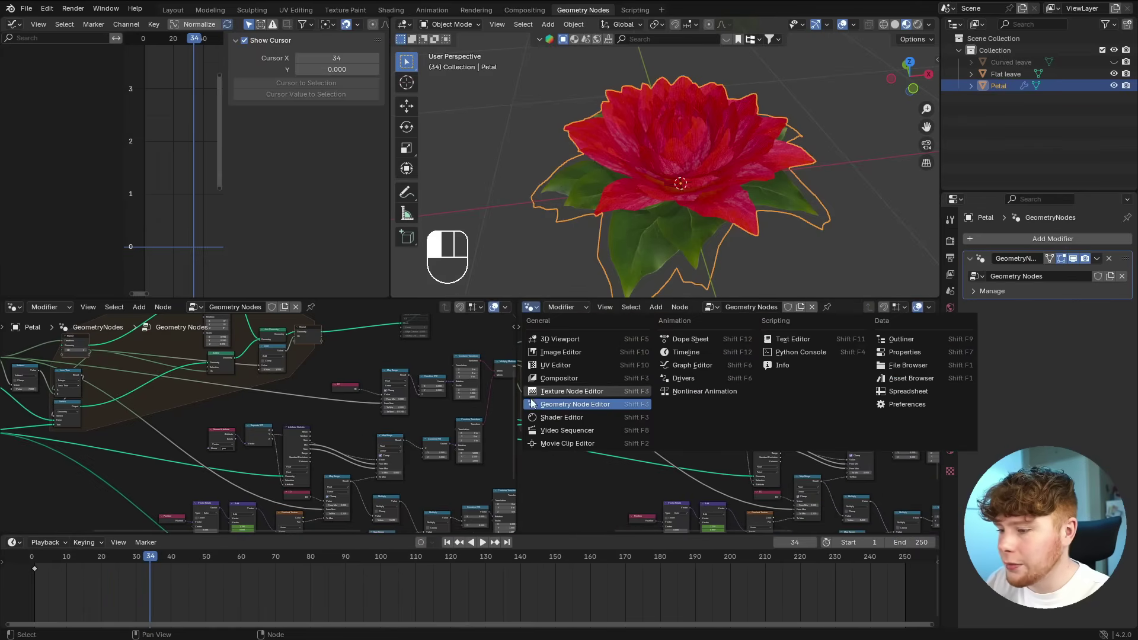
click(561, 417)
scroll(706, 445, down, 3)
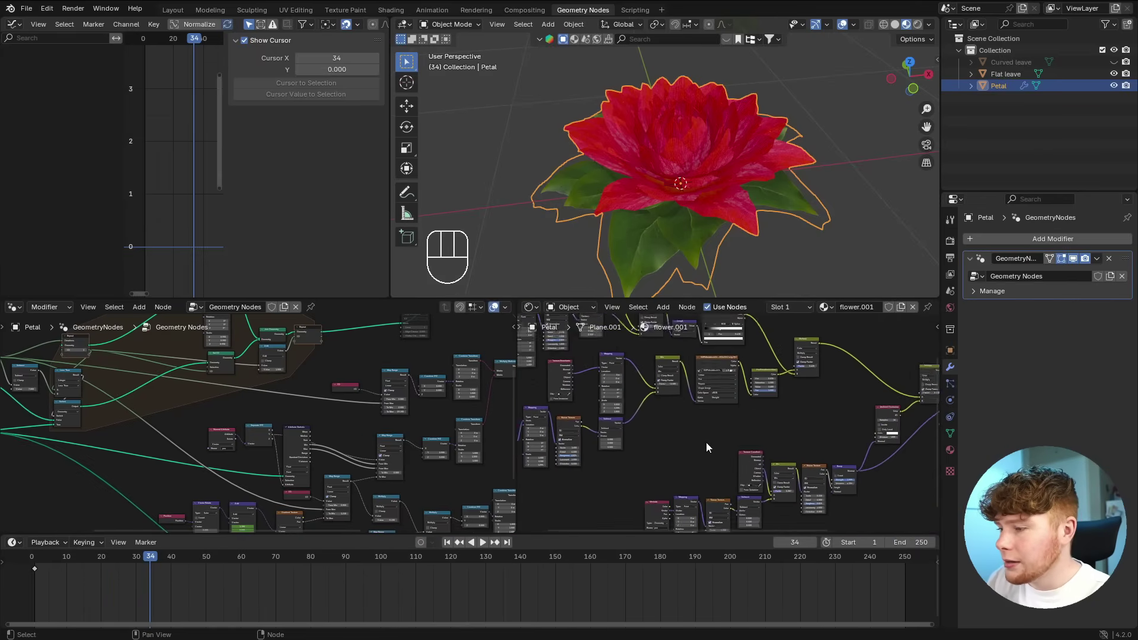
scroll(759, 455, up, 3)
drag(517, 435, 475, 436)
- Examine the flower.001 colour nodes, from the noise-distorted mapping to the petal image texture and Hue/Saturation/Value node
middle_drag(536, 406, 569, 452)
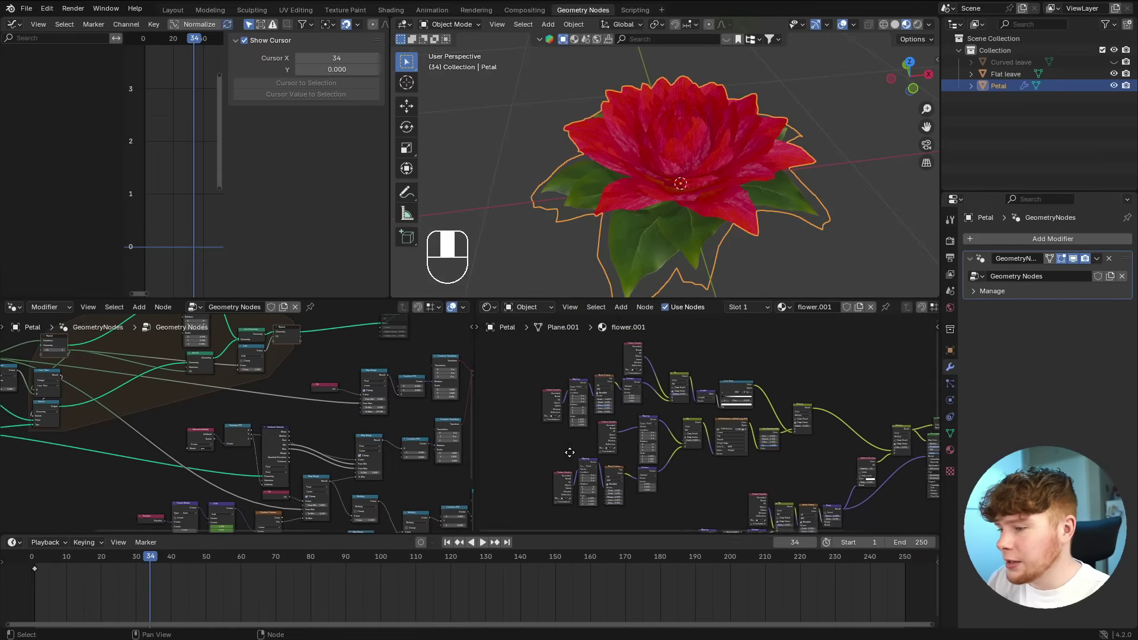
scroll(587, 459, up, 4)
middle_drag(640, 436, 713, 454)
scroll(711, 453, up, 2)
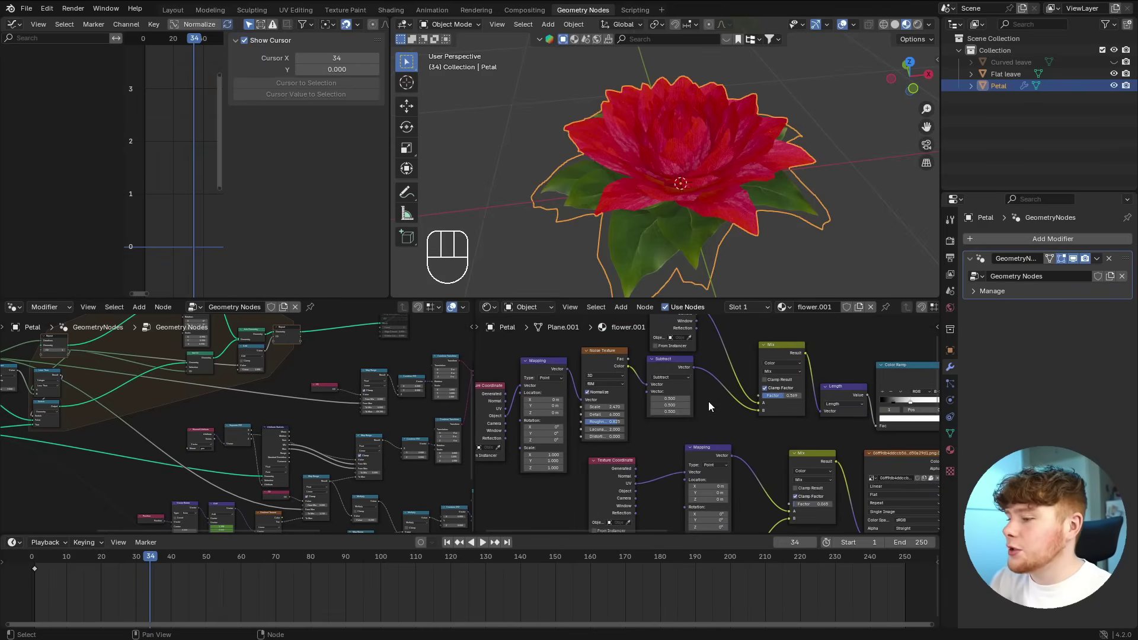
scroll(709, 427, down, 4)
middle_drag(767, 524, 679, 412)
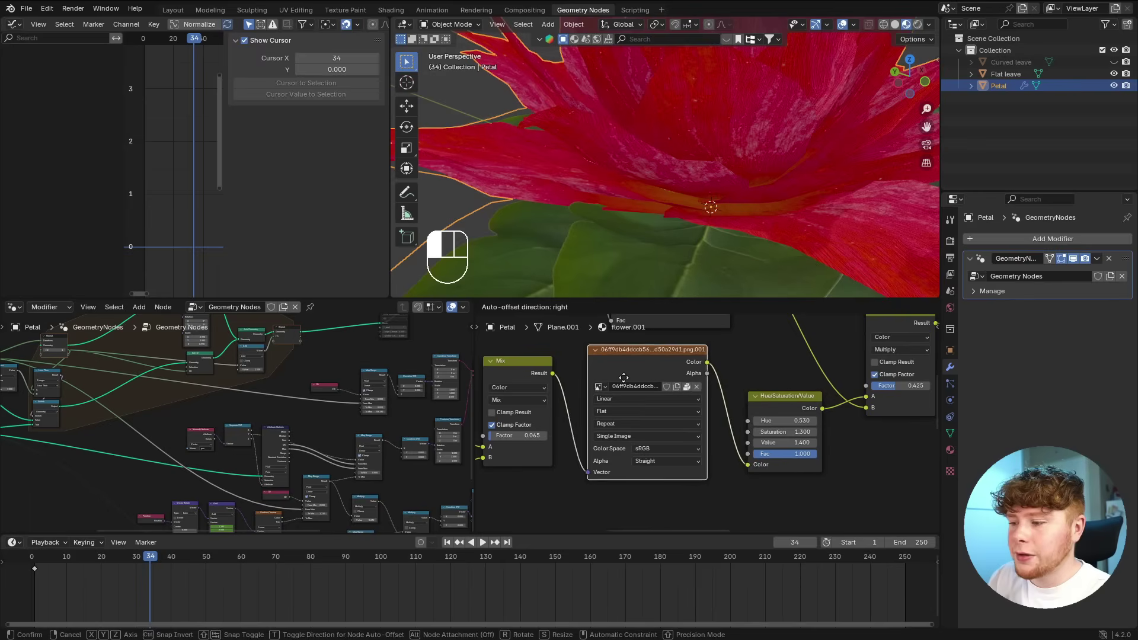
scroll(706, 424, down, 2)
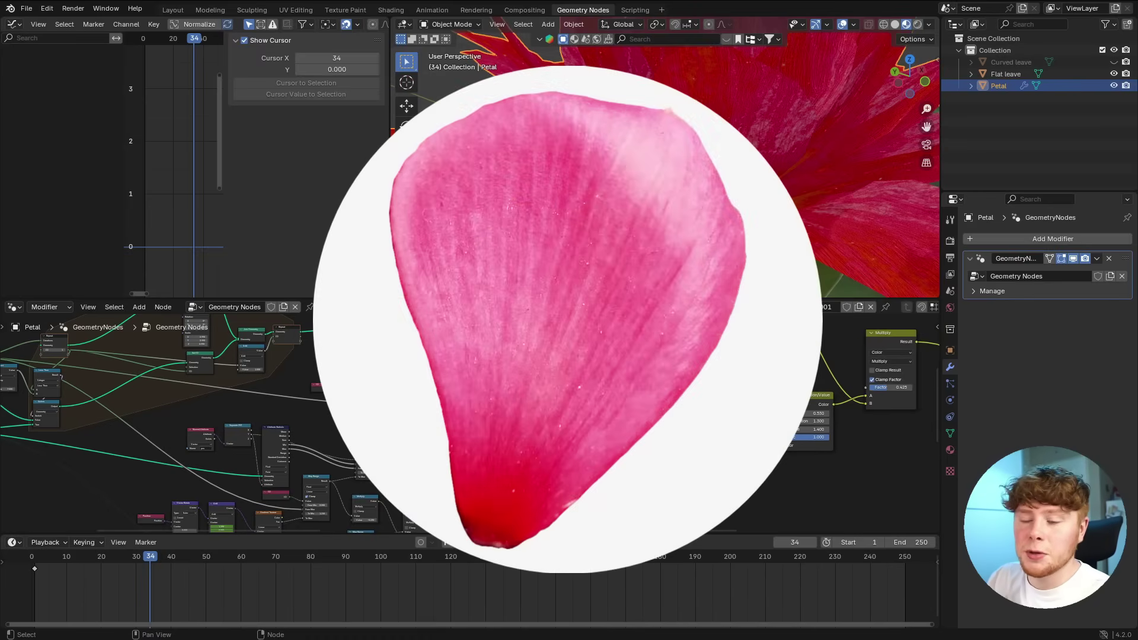
scroll(705, 423, down, 1)
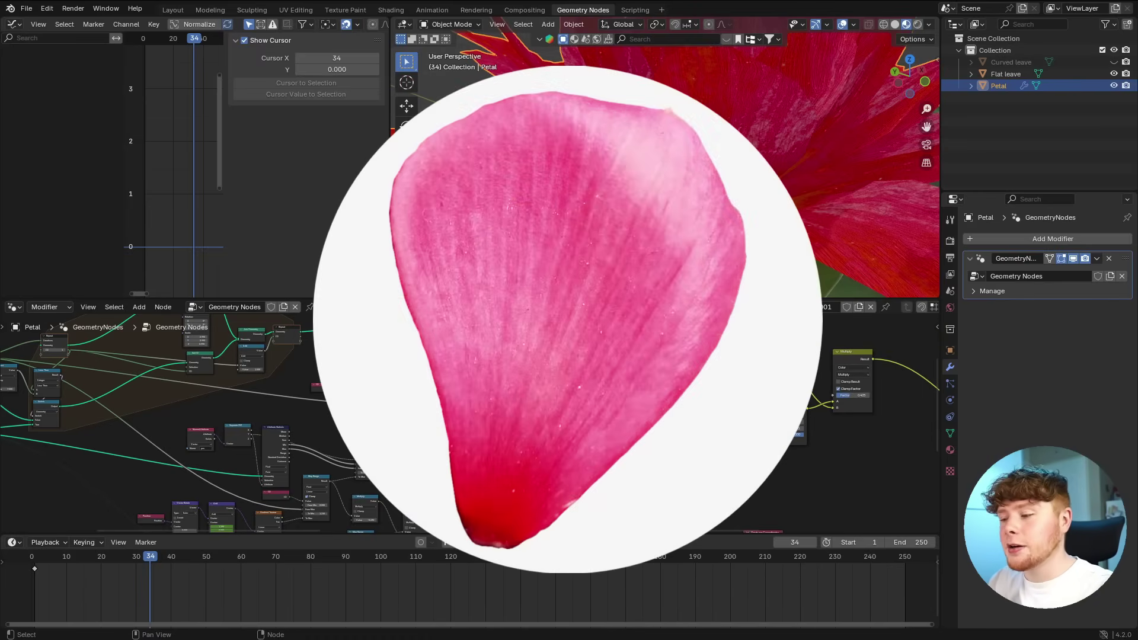
scroll(744, 405, down, 2)
middle_drag(711, 406, 641, 382)
scroll(640, 381, up, 7)
drag(641, 381, 657, 388)
click(709, 363)
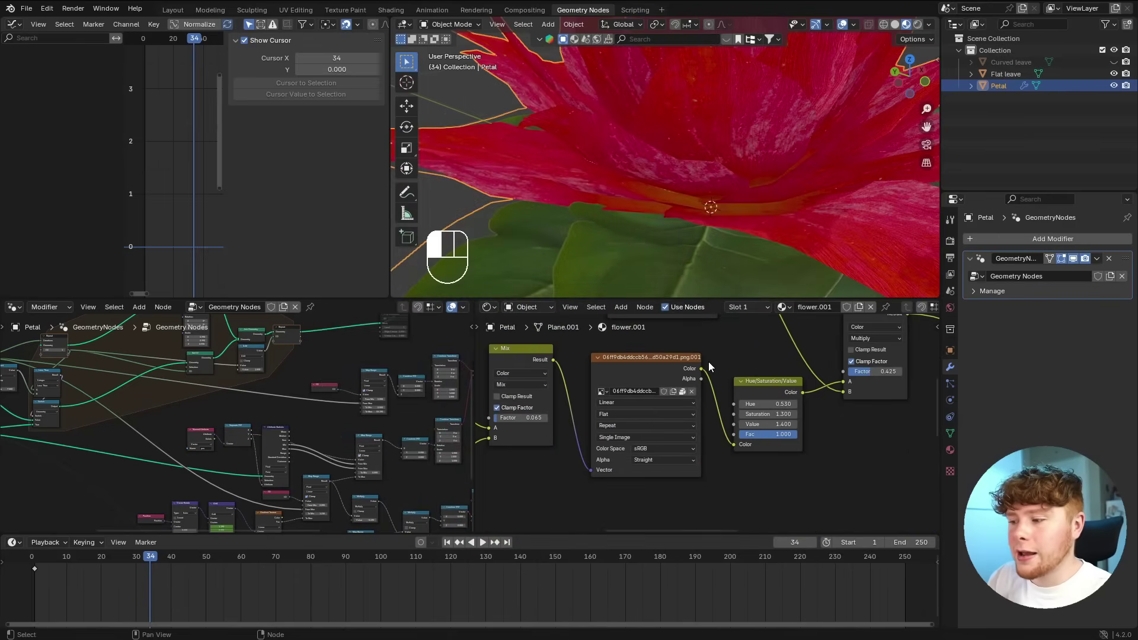
- Examine the petal's fine bump detail, its noise nodes, and the pos attribute shared with the Store Named Attribute node
scroll(712, 368, down, 5)
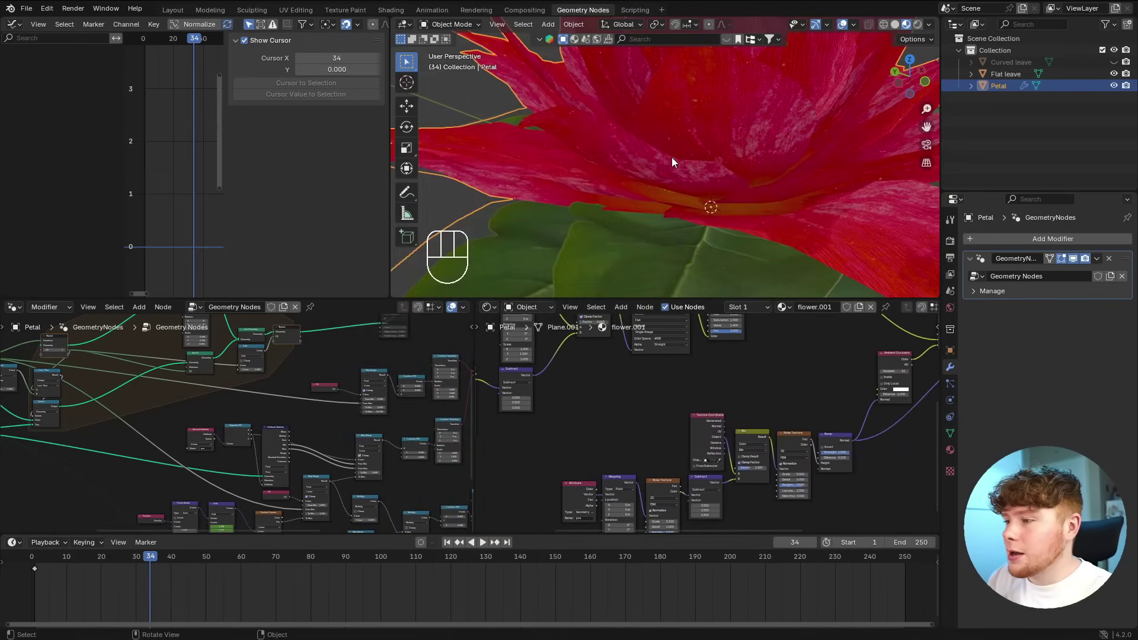
scroll(671, 157, down, 5)
middle_drag(671, 159, 658, 187)
middle_drag(658, 188, 553, 166)
scroll(674, 183, up, 5)
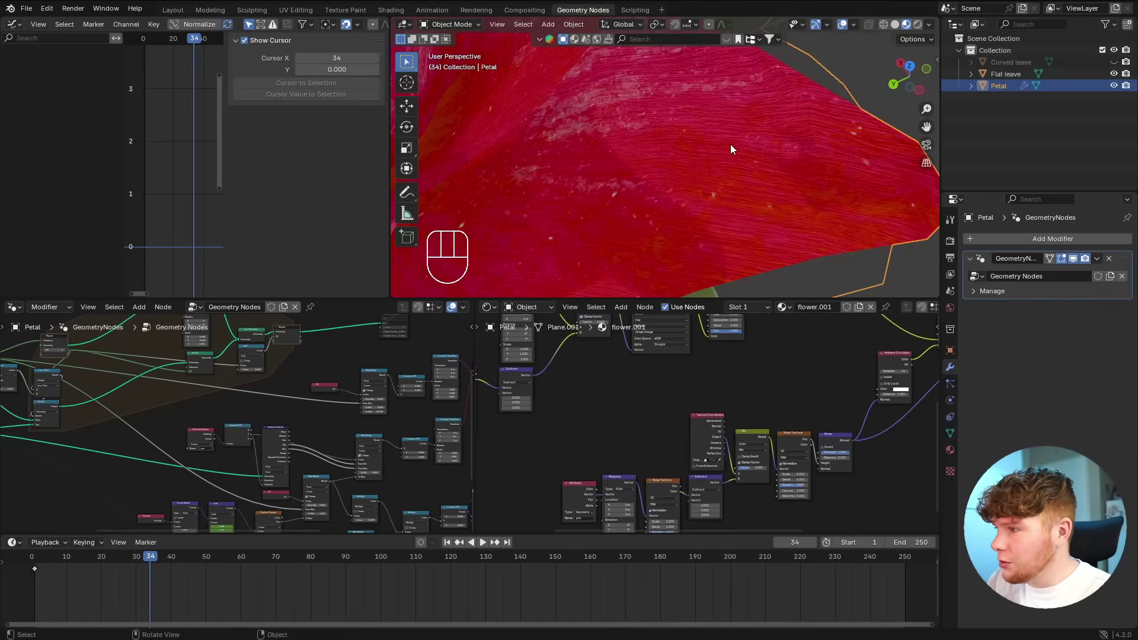
scroll(592, 409, up, 5)
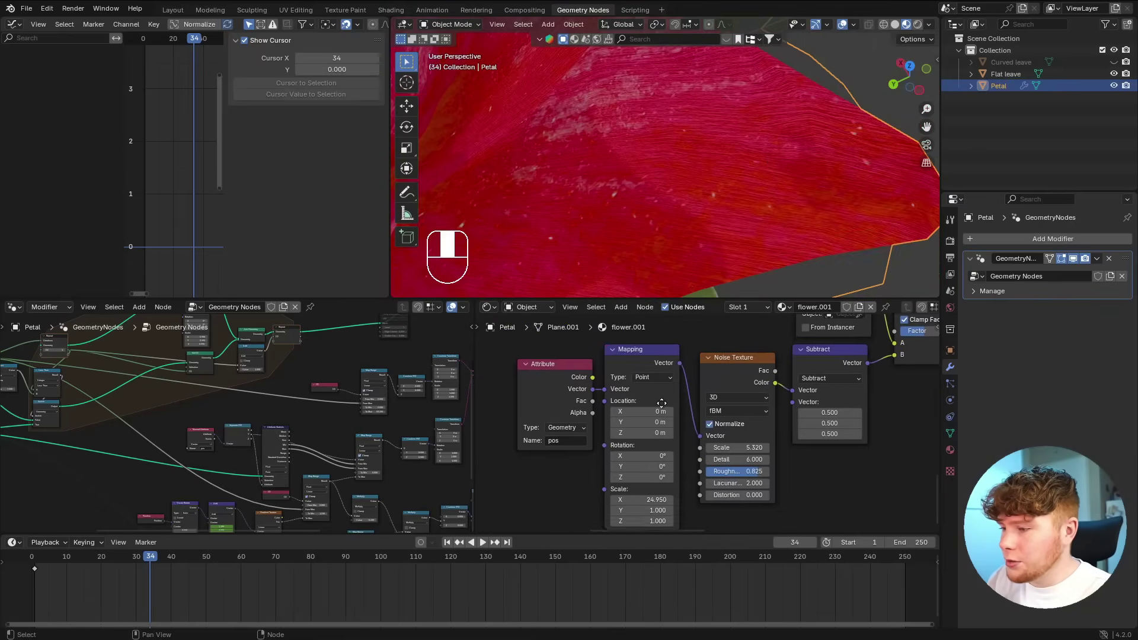
drag(757, 364, 751, 366)
middle_drag(700, 384, 842, 381)
scroll(844, 386, up, 1)
mouse_move(641, 393)
mouse_down()
mouse_move(622, 376)
mouse_move(629, 392)
mouse_up()
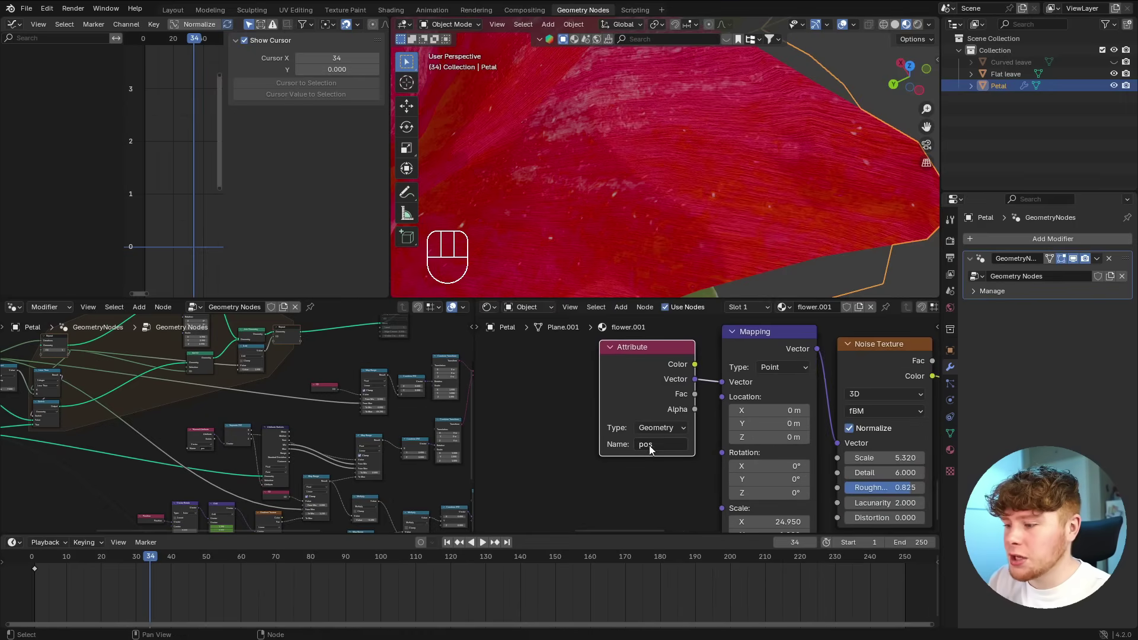
scroll(276, 419, up, 7)
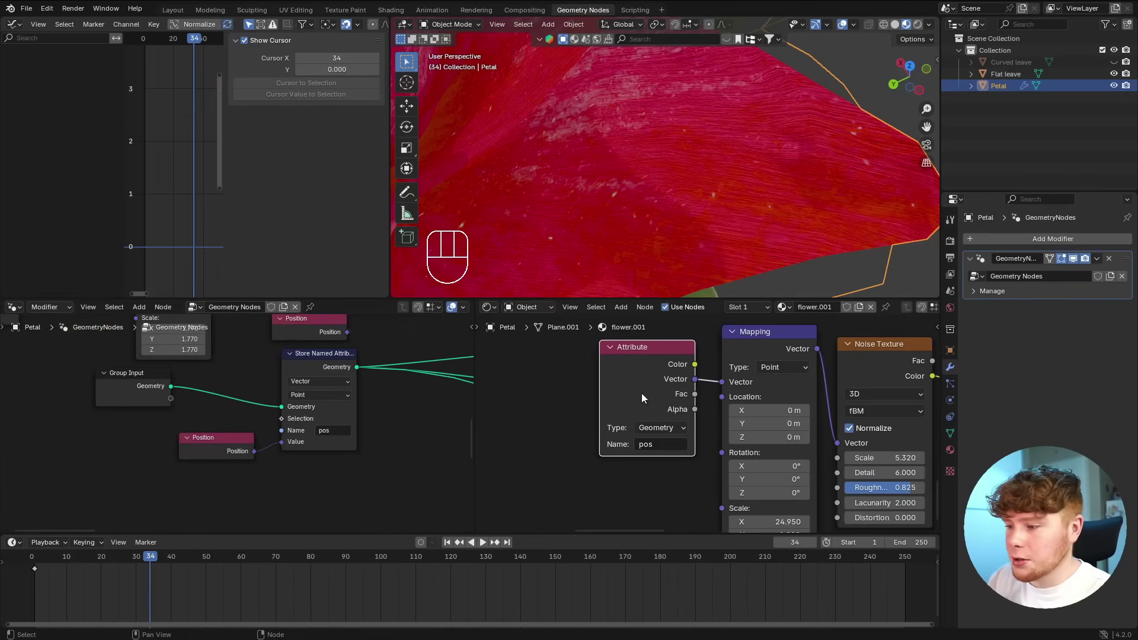
scroll(691, 379, down, 7)
- Review how the flower.001 colour and bump branches feed the final shader, comparing them with the rendered petals
click(691, 355)
scroll(691, 357, down, 5)
middle_drag(691, 357, 717, 421)
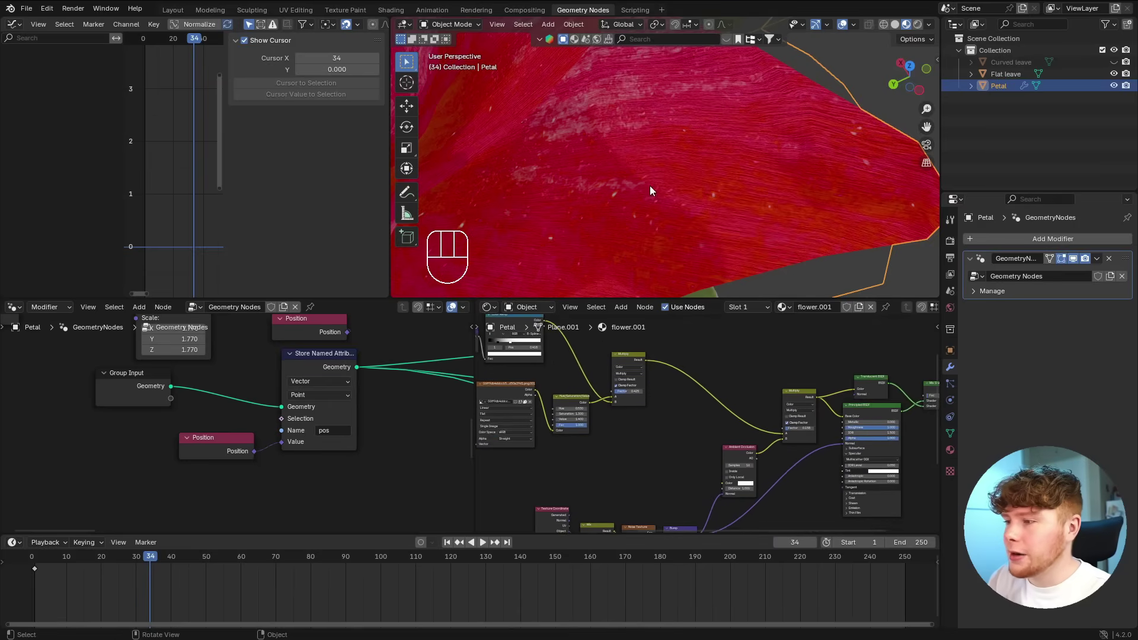
scroll(650, 188, down, 4)
scroll(685, 415, down, 1)
scroll(682, 420, down, 1)
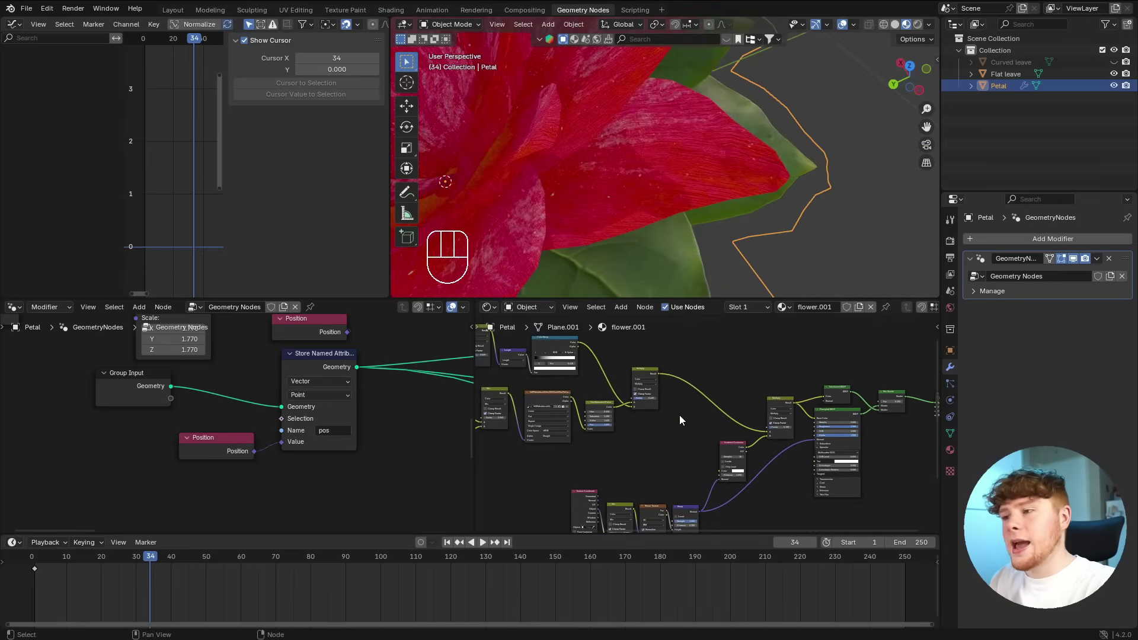
scroll(672, 403, down, 1)
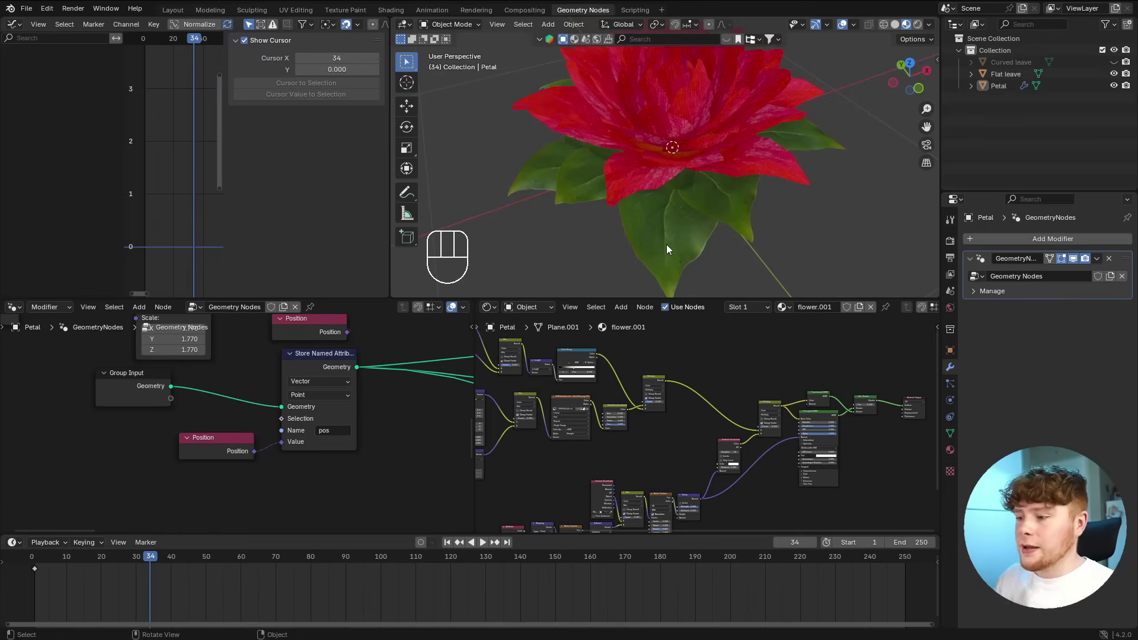
- Select the flower, turn off its Geometry Nodes modifier in the viewport, and show the base petal in Solid shading
click(667, 244)
mouse_move(646, 200)
middle_down()
mouse_move(691, 197)
mouse_move(645, 190)
middle_up()
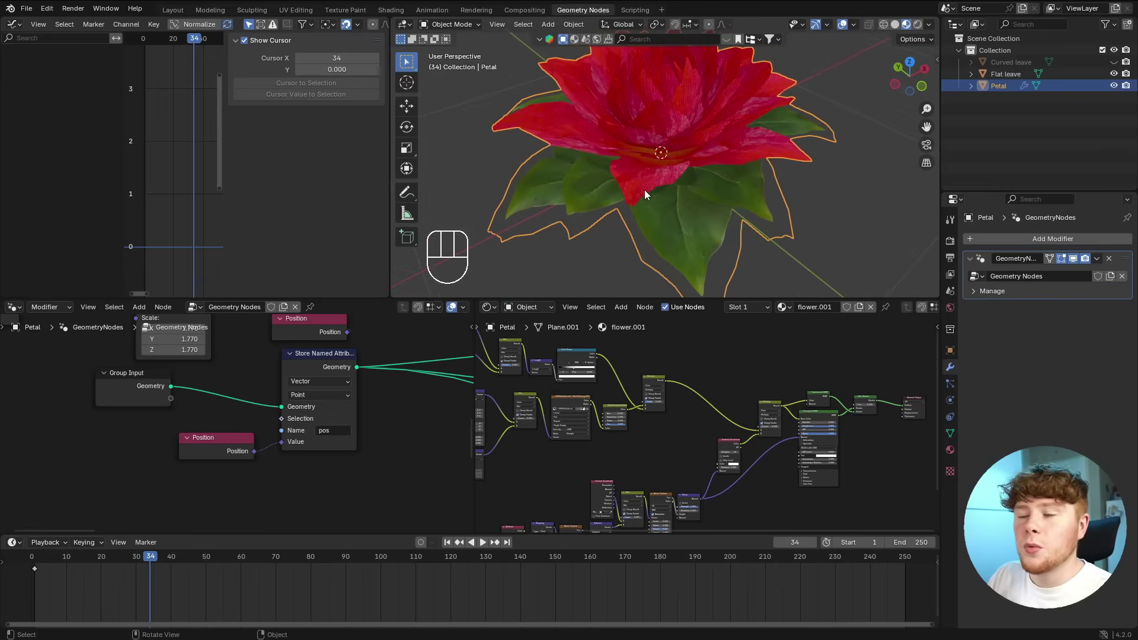
middle_drag(711, 279, 694, 217)
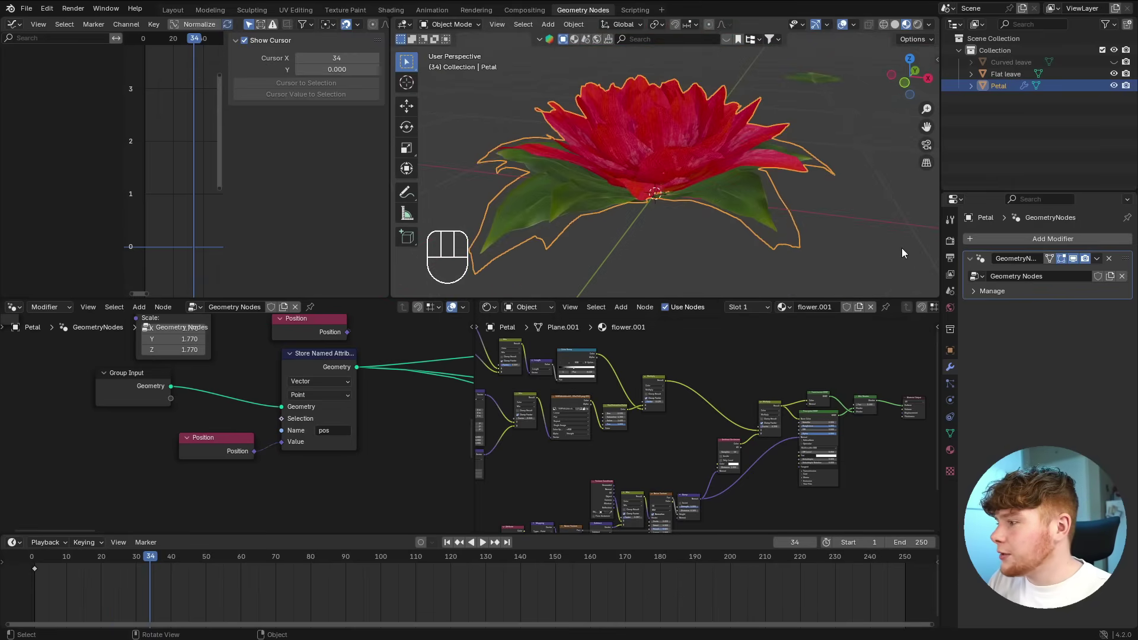
click(1075, 259)
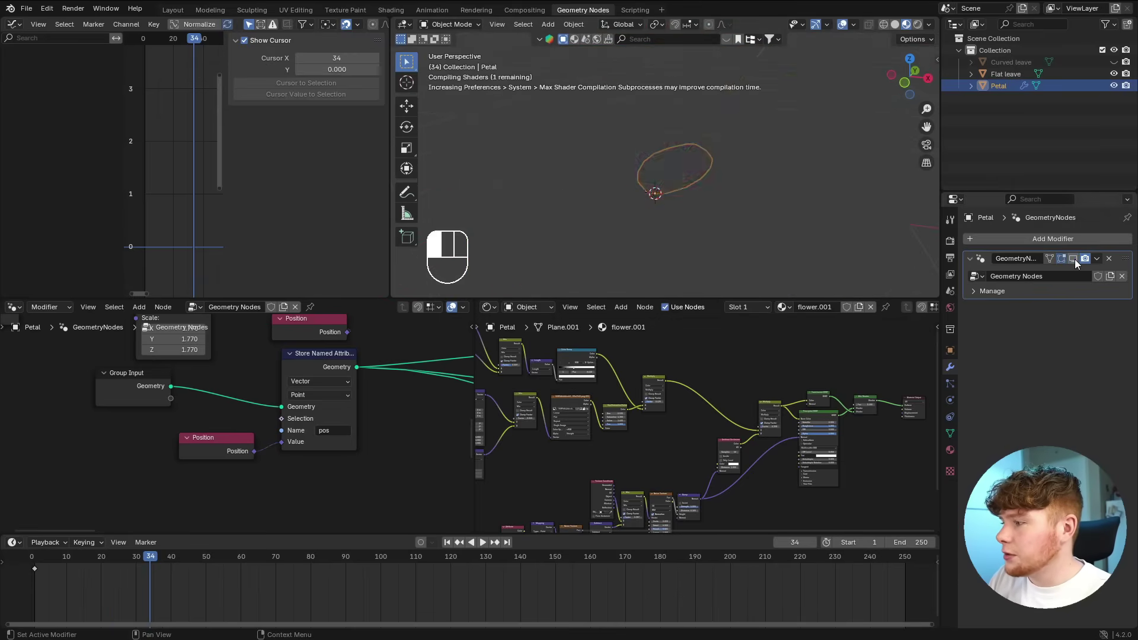
middle_drag(663, 186, 845, 128)
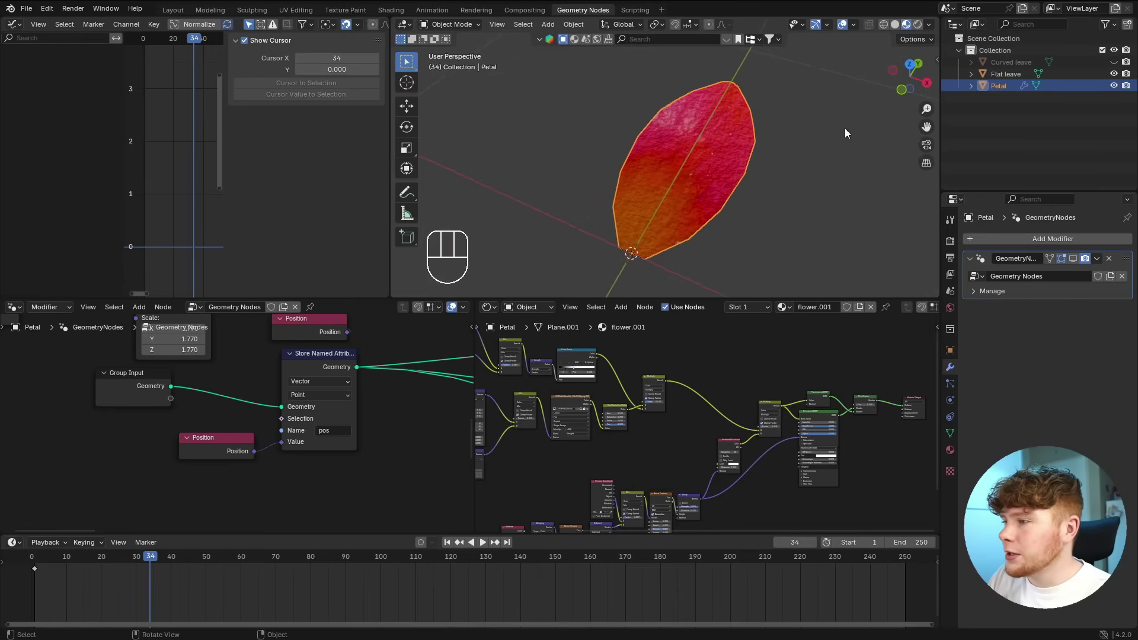
click(895, 25)
middle_drag(708, 155, 714, 153)
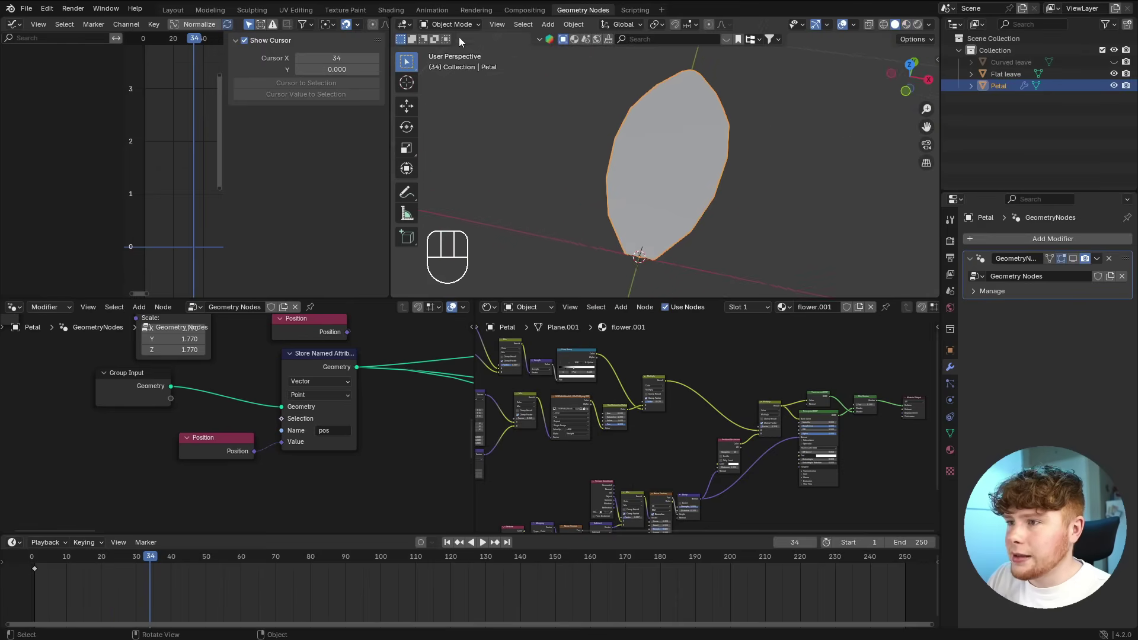
- Enter Edit Mode on the base petal and select the edge loop around its outer boundary
click(450, 24)
click(452, 52)
middle_drag(521, 155, 548, 157)
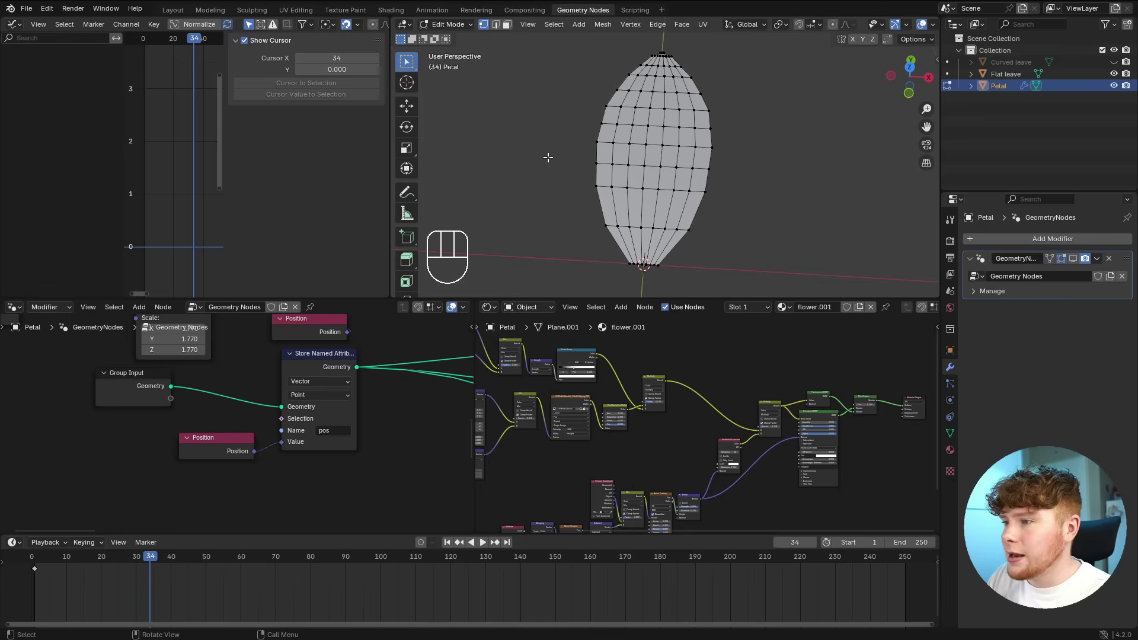
alt+click(593, 153)
alt+shift+click(718, 162)
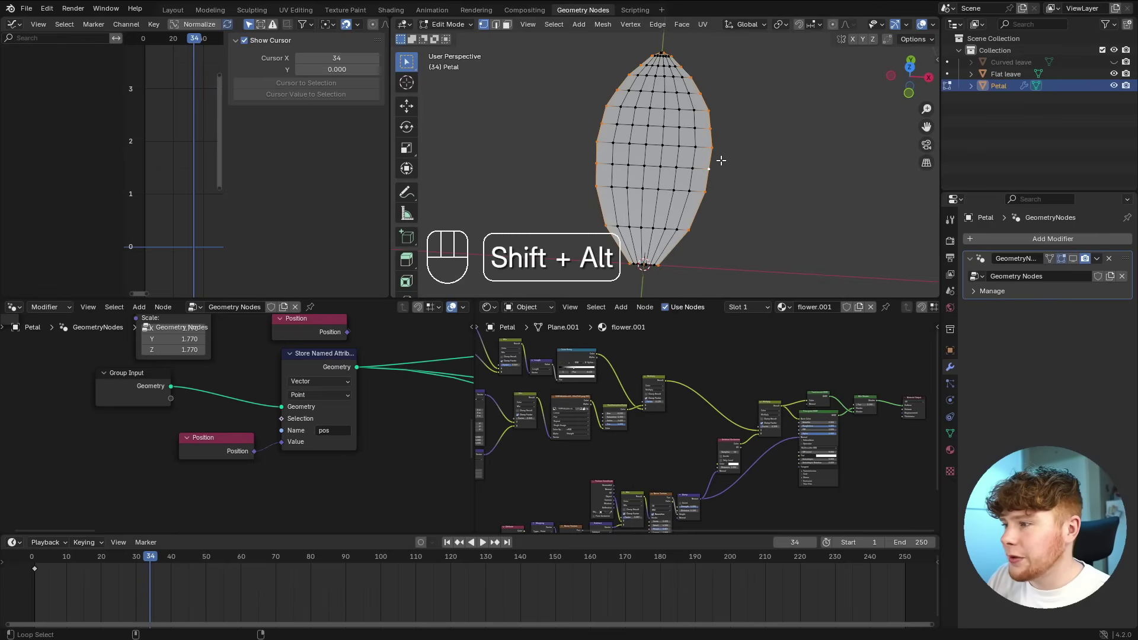
alt+shift+click(666, 59)
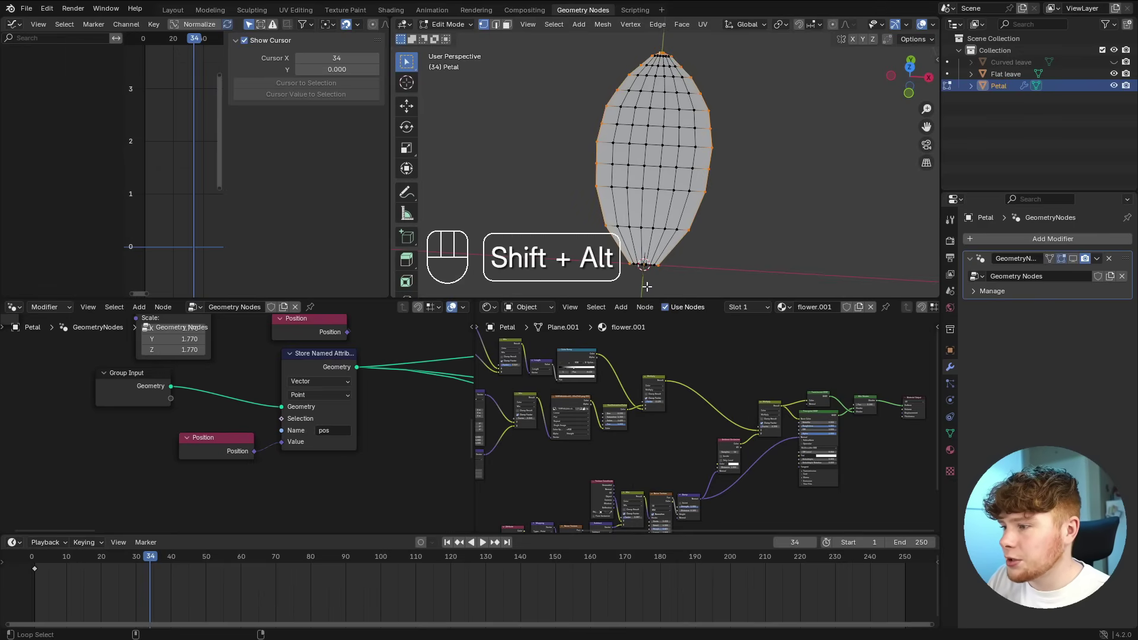
- Switch the petal to Vertex Paint mode with the boundary vertices still selected
middle_drag(647, 287, 593, 97)
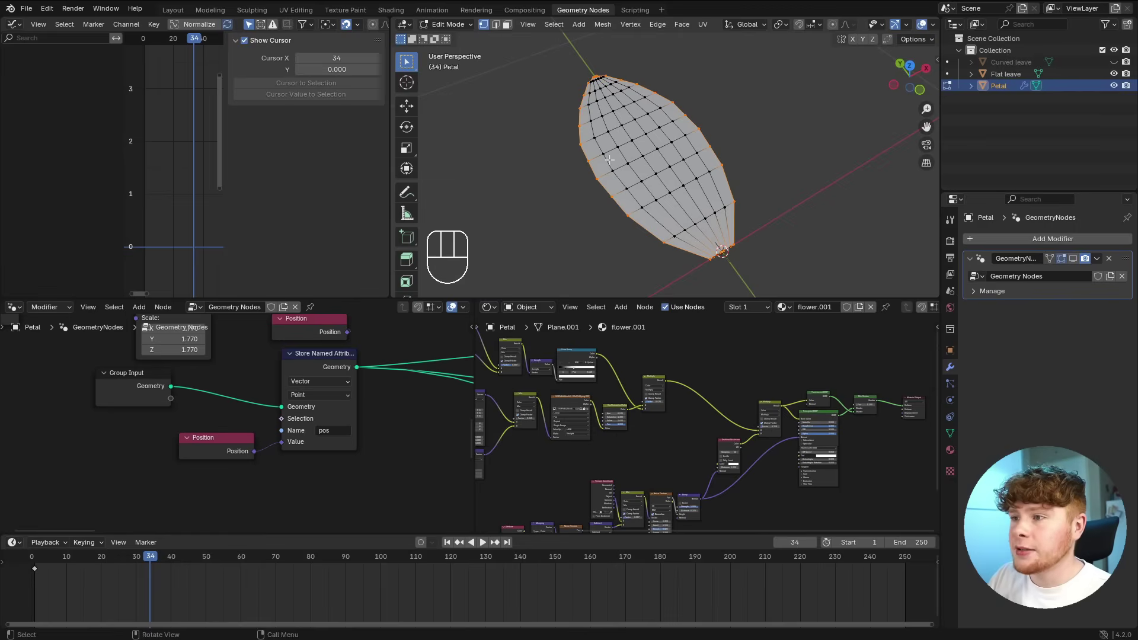
click(458, 26)
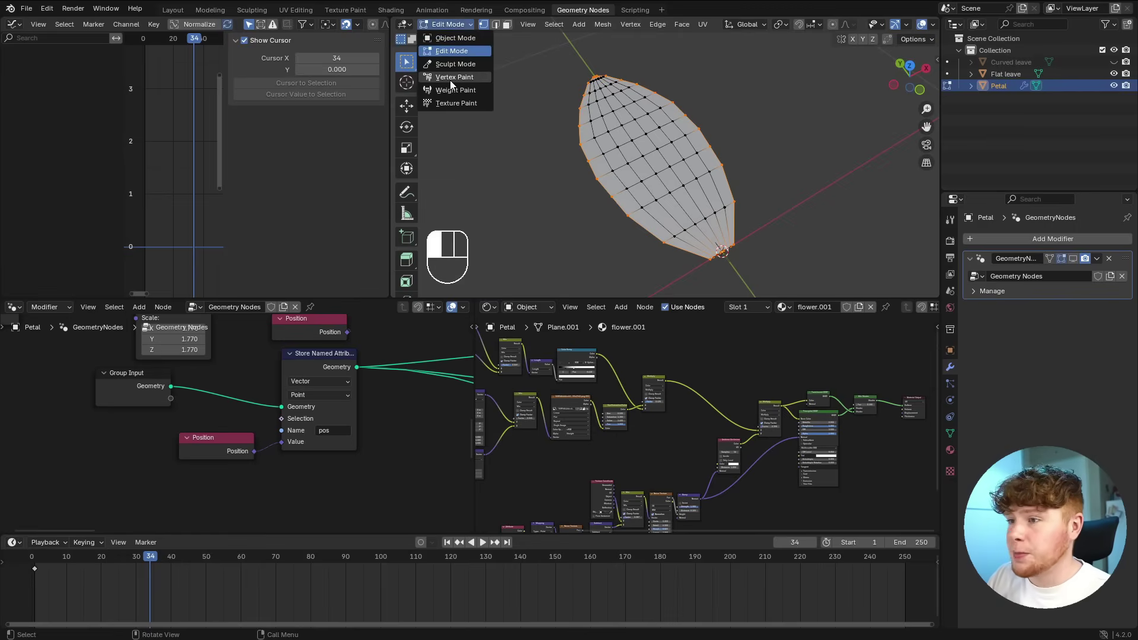
click(450, 80)
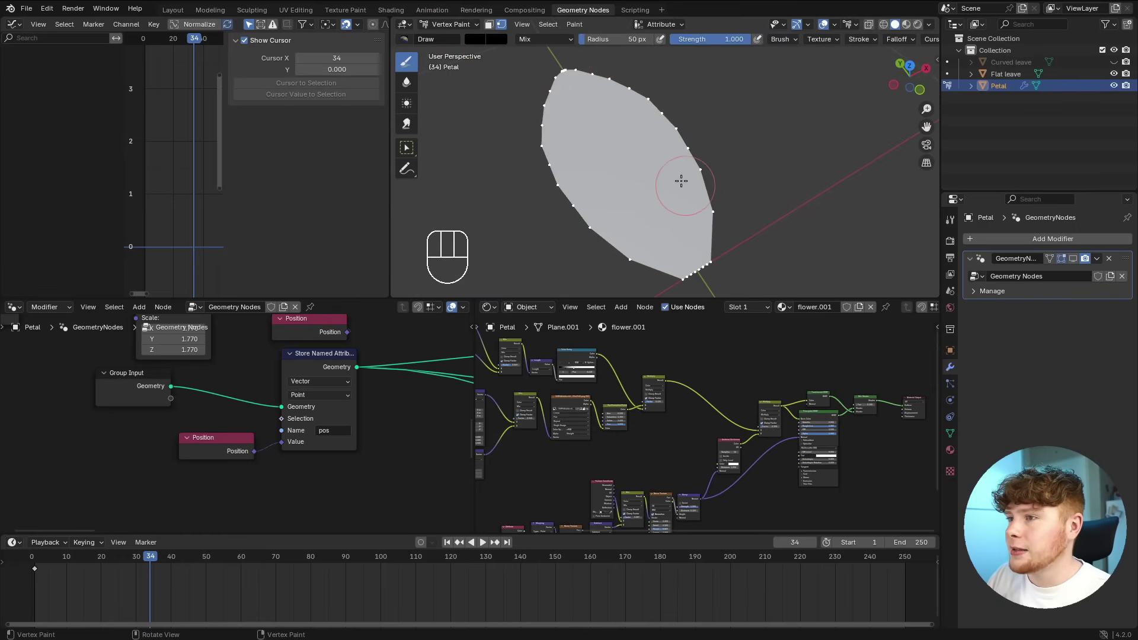
- Choose black as the brush colour and rename the petal's colour attribute as Darker
click(472, 39)
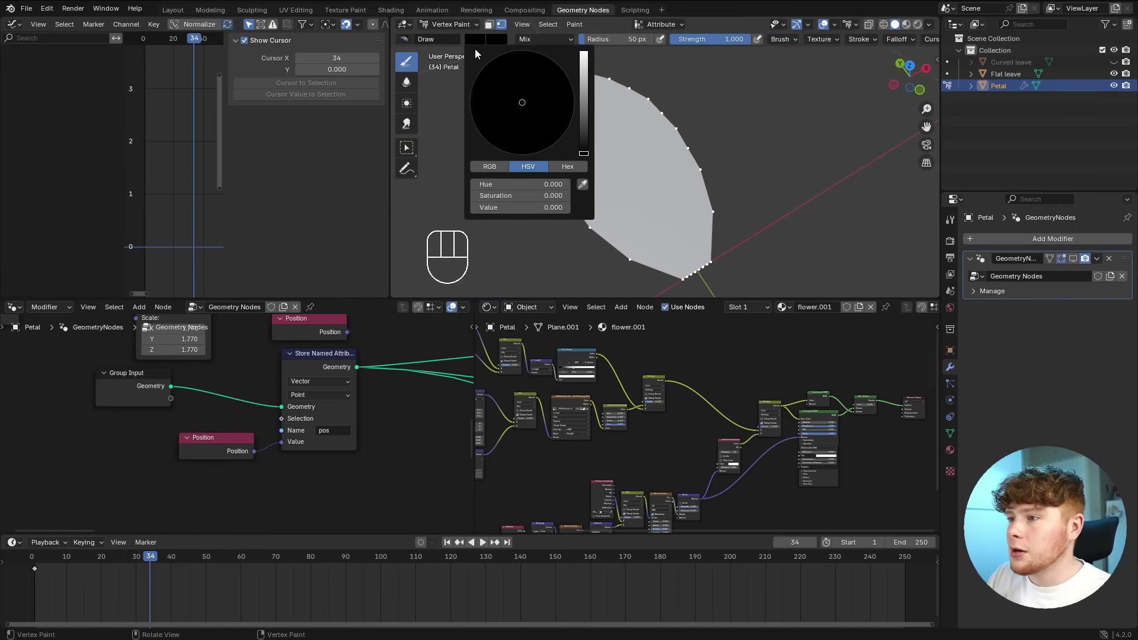
drag(582, 118, 583, 153)
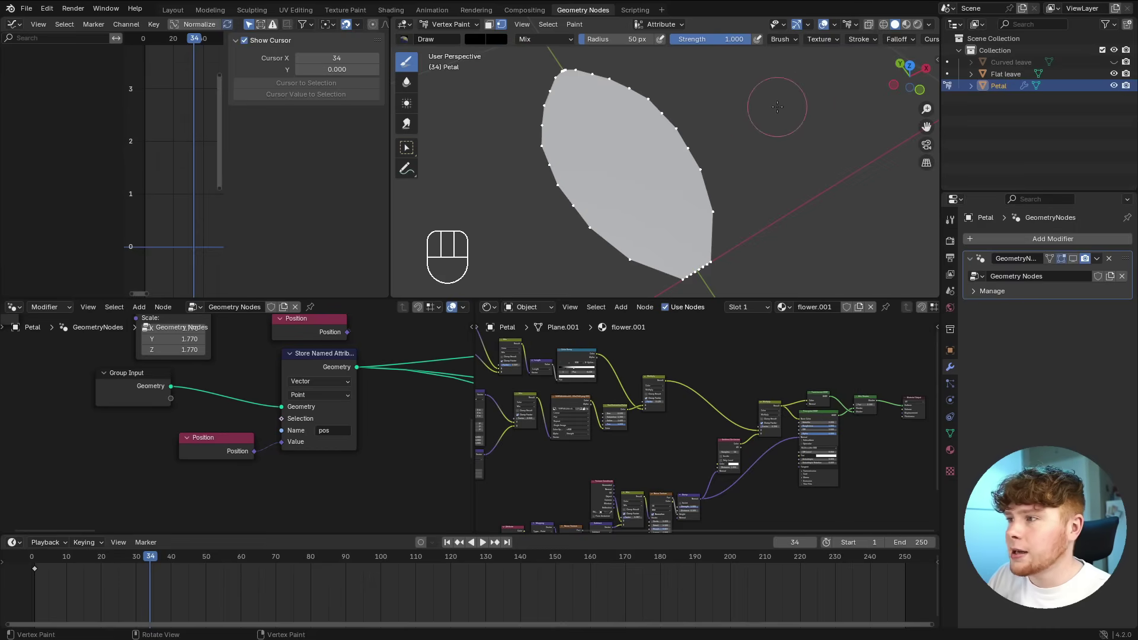
click(668, 26)
double_click(618, 51)
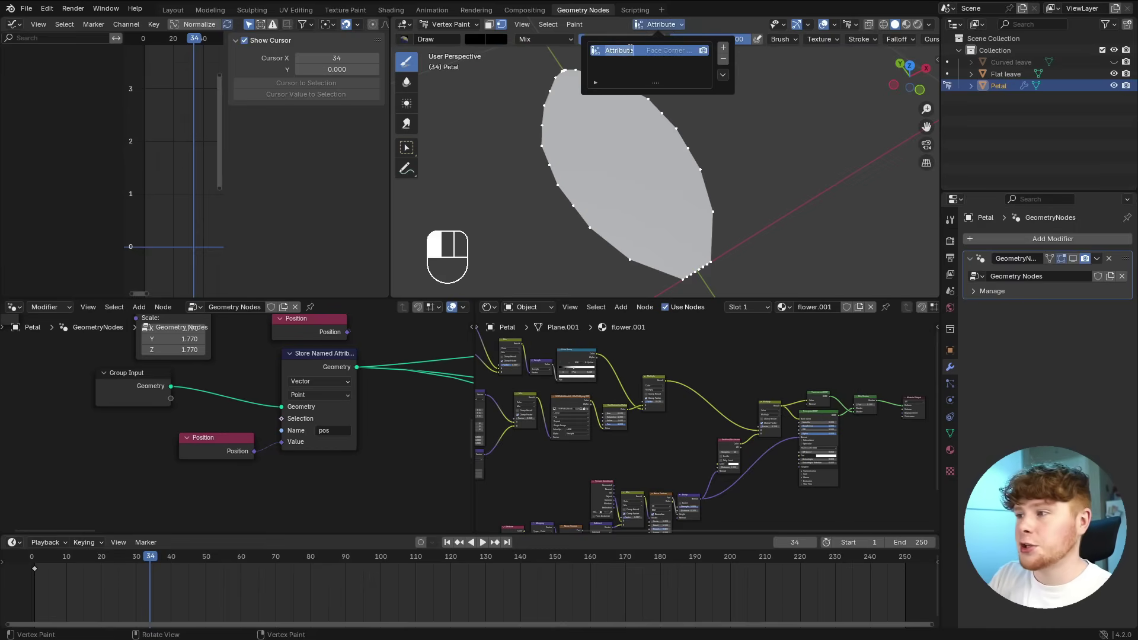
text(Darker)
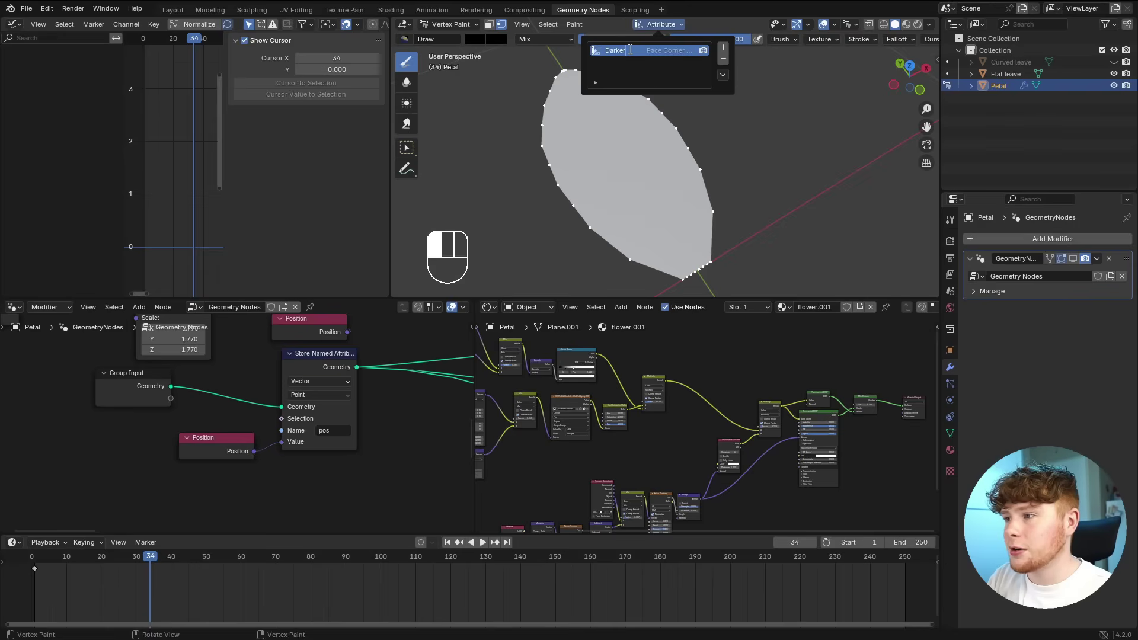
- Fill the petal's selected boundary vertices with the black brush colour using Set Vertex Colors
middle_drag(527, 122, 498, 134)
shift+middle_drag(498, 133, 506, 167)
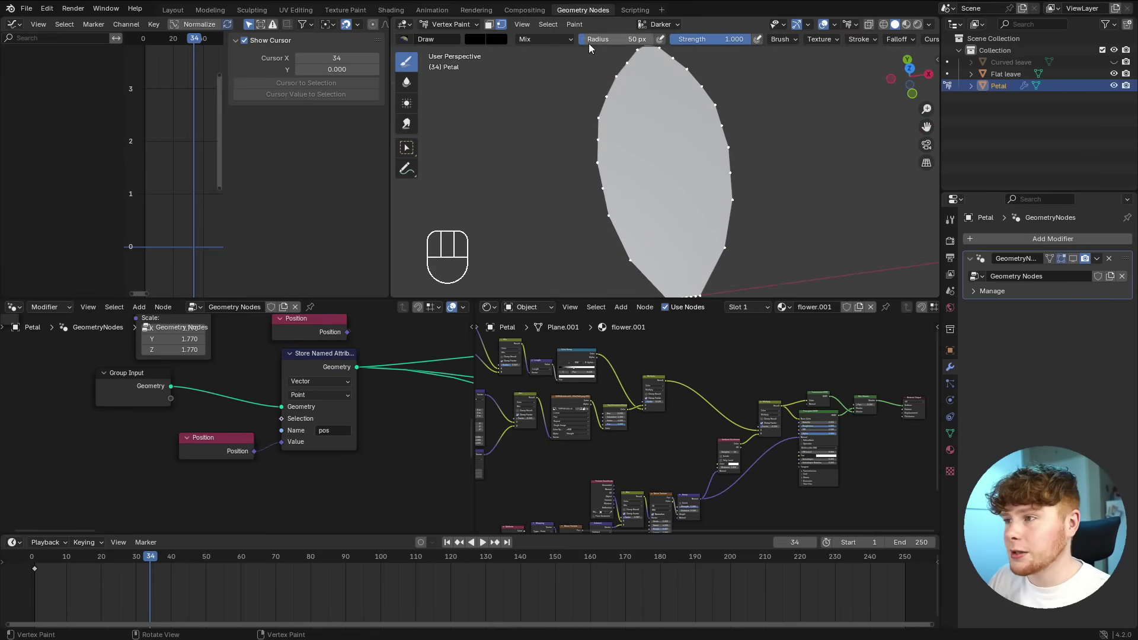
click(576, 26)
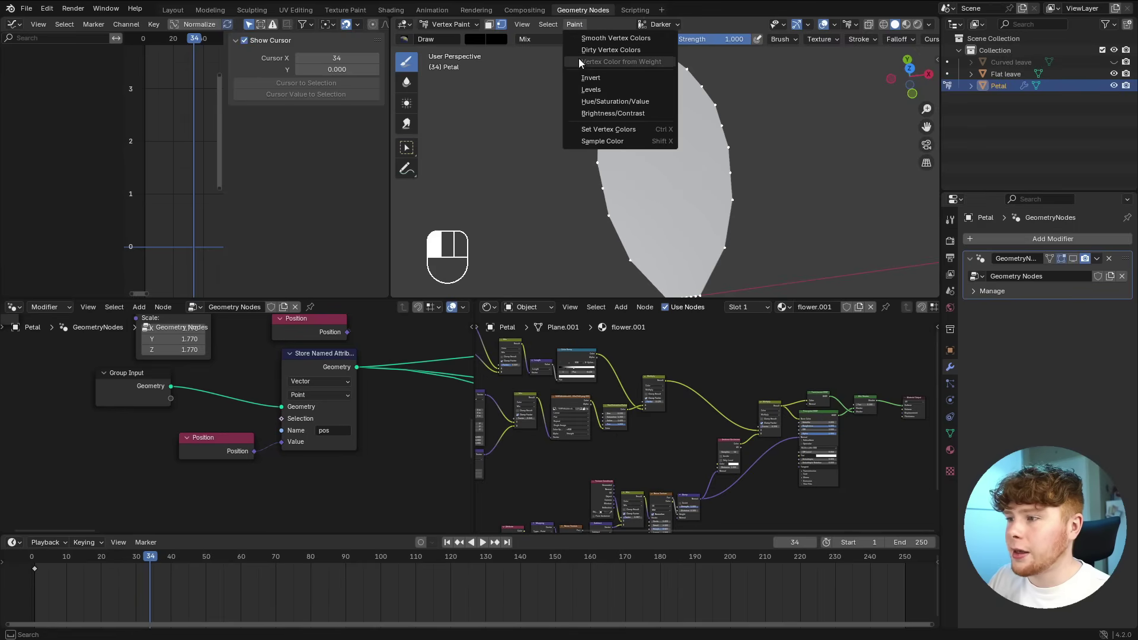
click(595, 131)
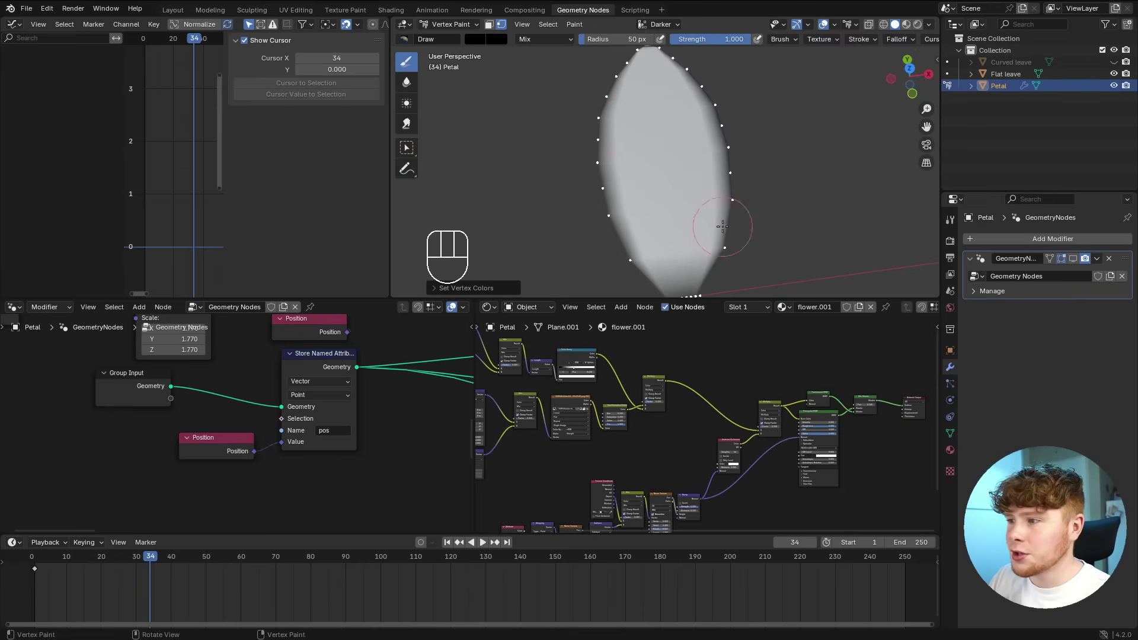
scroll(721, 230, down, 1)
middle_drag(676, 246, 682, 221)
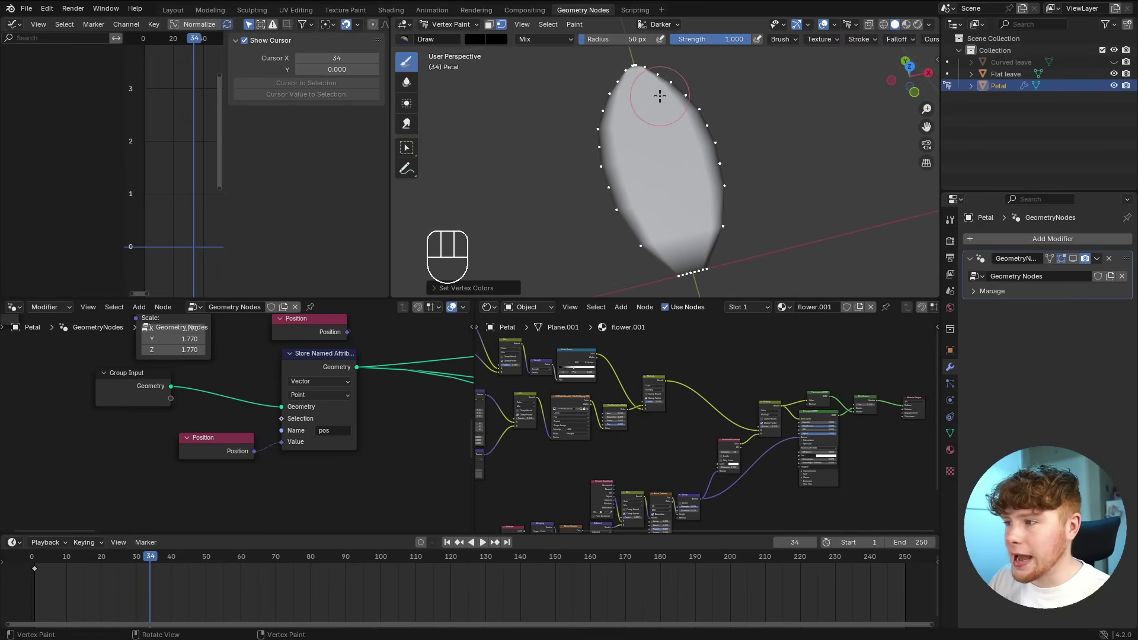
- Return the petal to Object Mode and show it in Material Preview shading
key(Tab)
key(Tab)
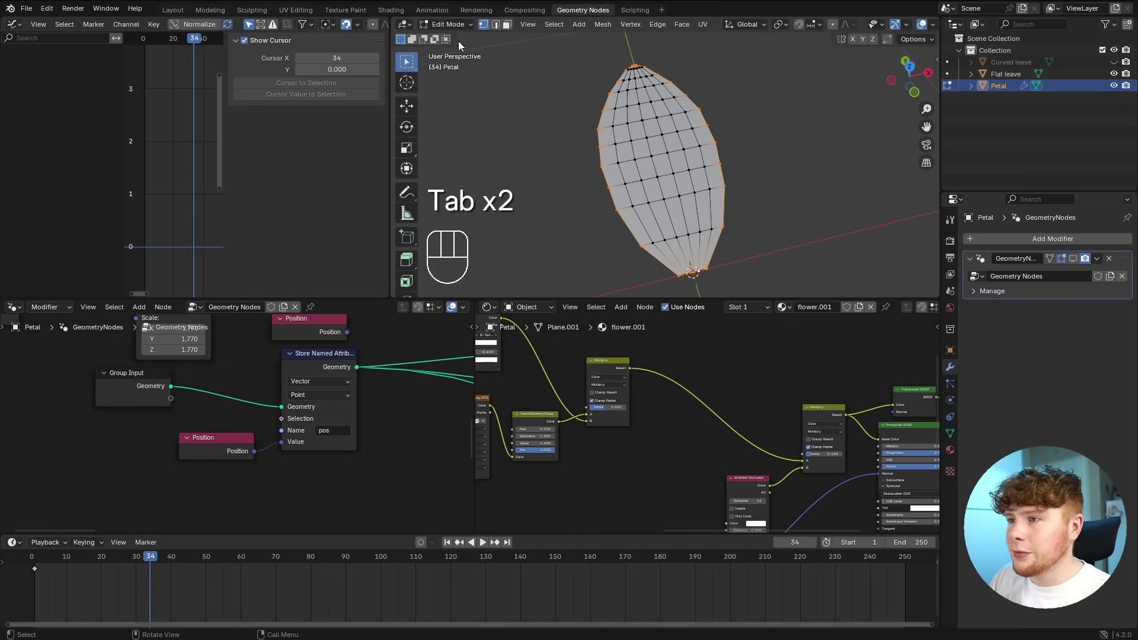
click(449, 24)
click(459, 42)
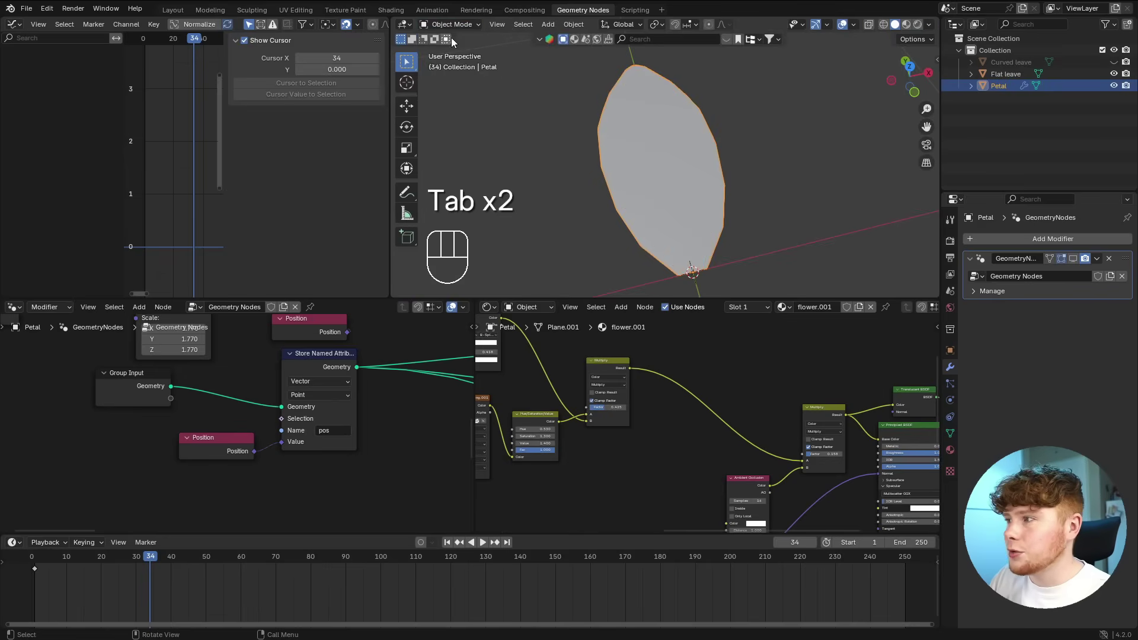
click(912, 25)
- Add an Attribute node reading Darker to the flower.001 material and place it below the Hue/Saturation/Value node
scroll(687, 351, up, 3)
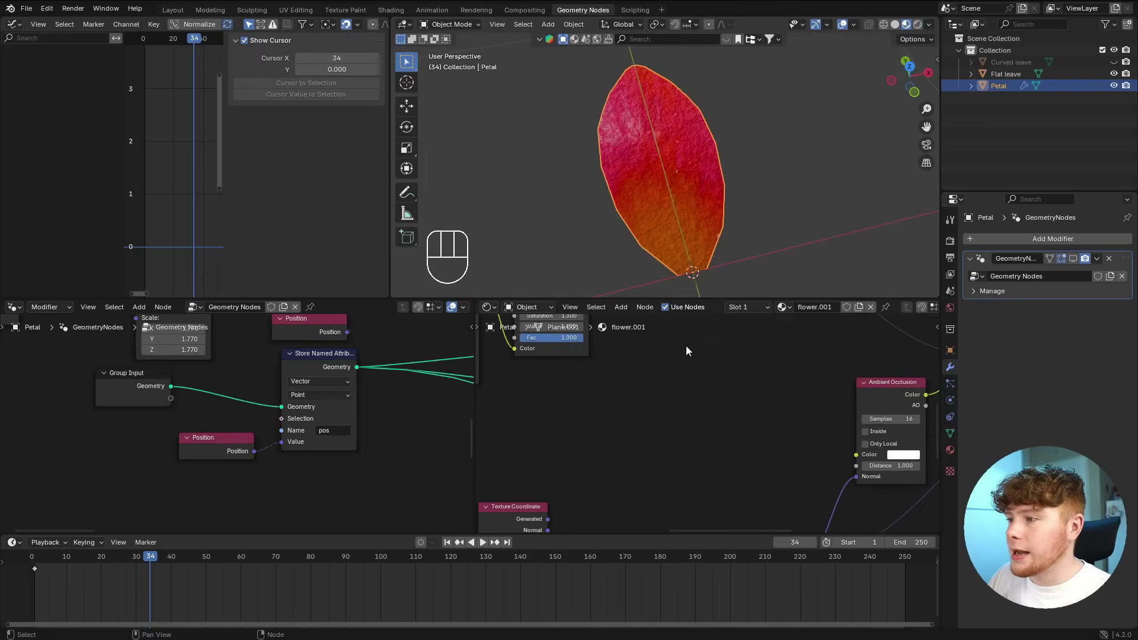
key(shift+a)
text(att)
click(688, 403)
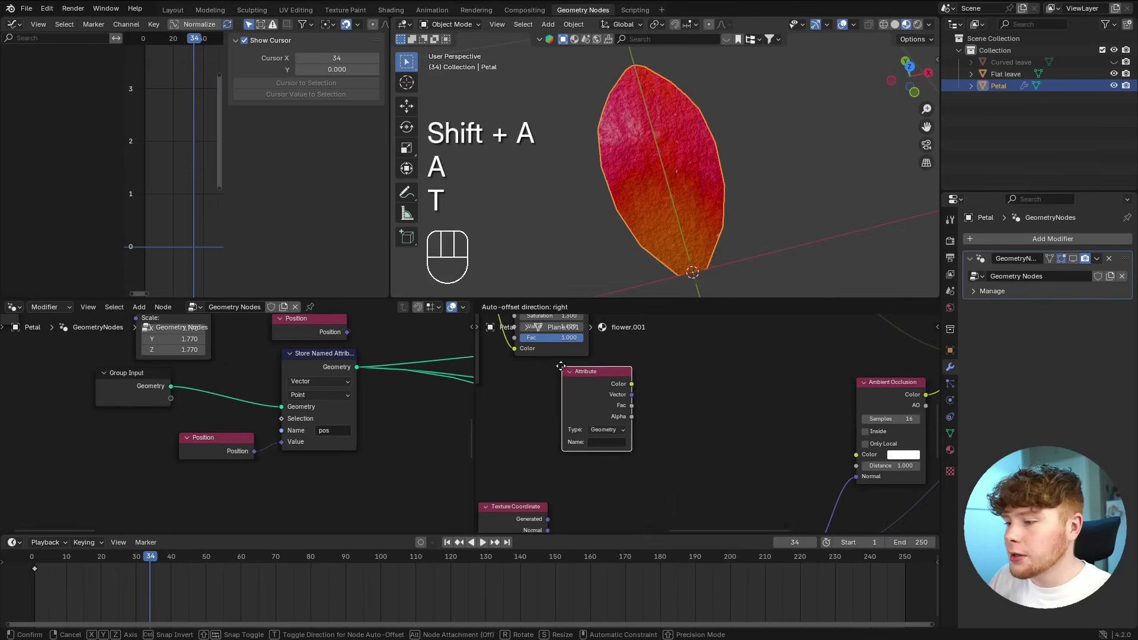
click(561, 365)
scroll(678, 411, up, 2)
click(651, 446)
text(D)
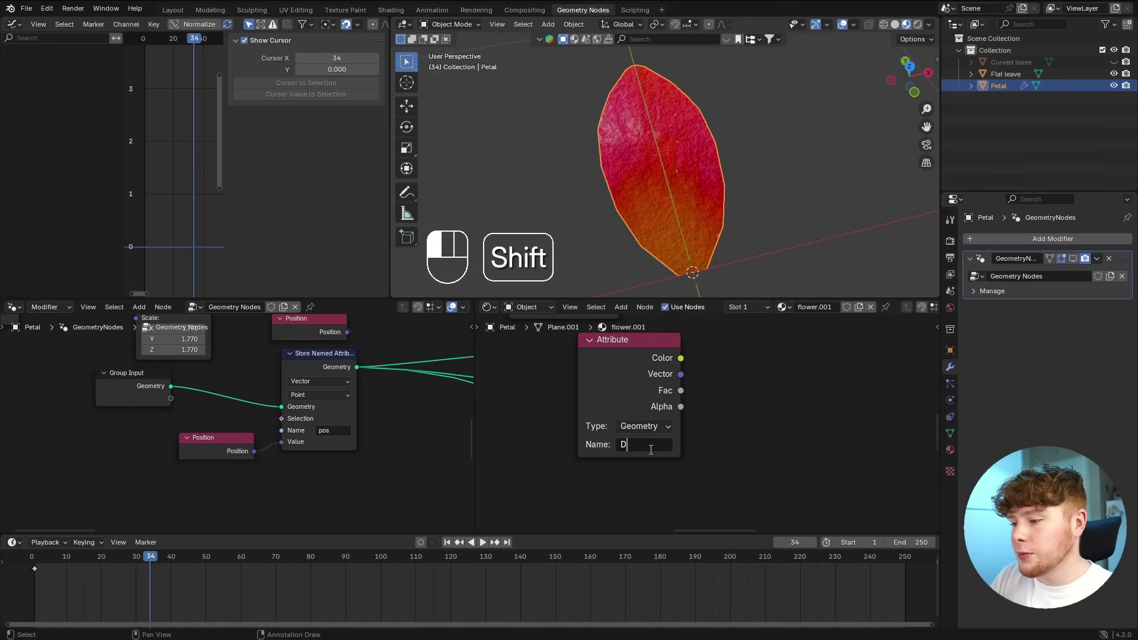
text(arker)
key(Return)
scroll(667, 507, down, 9)
drag(639, 455, 587, 462)
scroll(671, 423, up, 3)
middle_drag(672, 392, 669, 422)
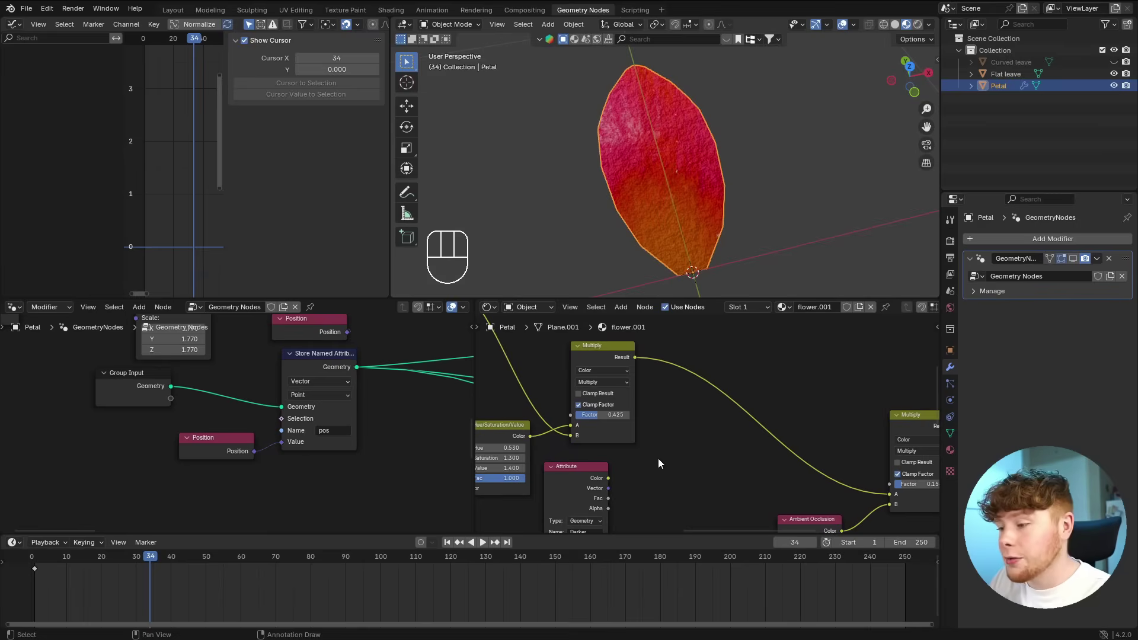
- Duplicate the colour Multiply node onto its outgoing link and connect the Darker attribute's Color to the duplicate's B input
drag(598, 358, 590, 360)
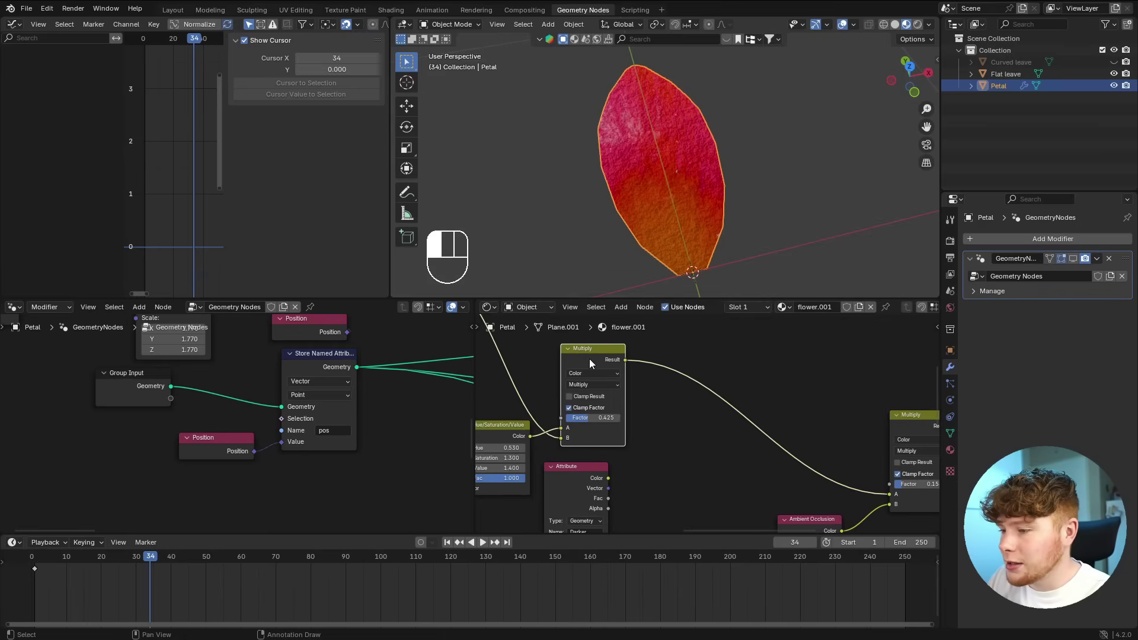
key(shift+d)
click(711, 365)
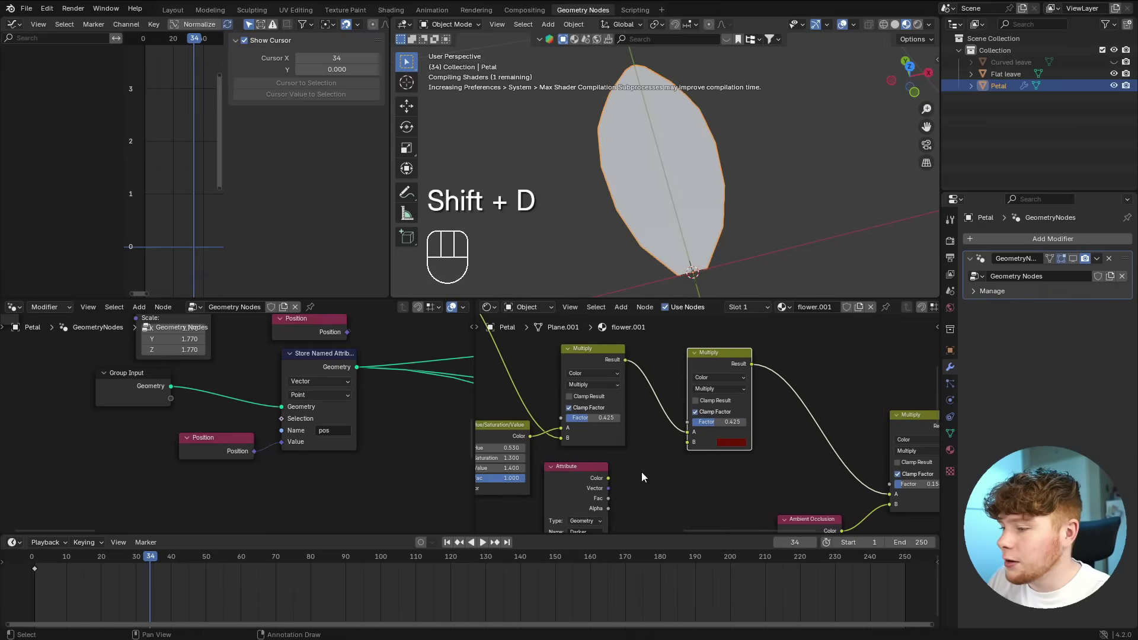
scroll(641, 472, up, 1)
drag(594, 454, 686, 412)
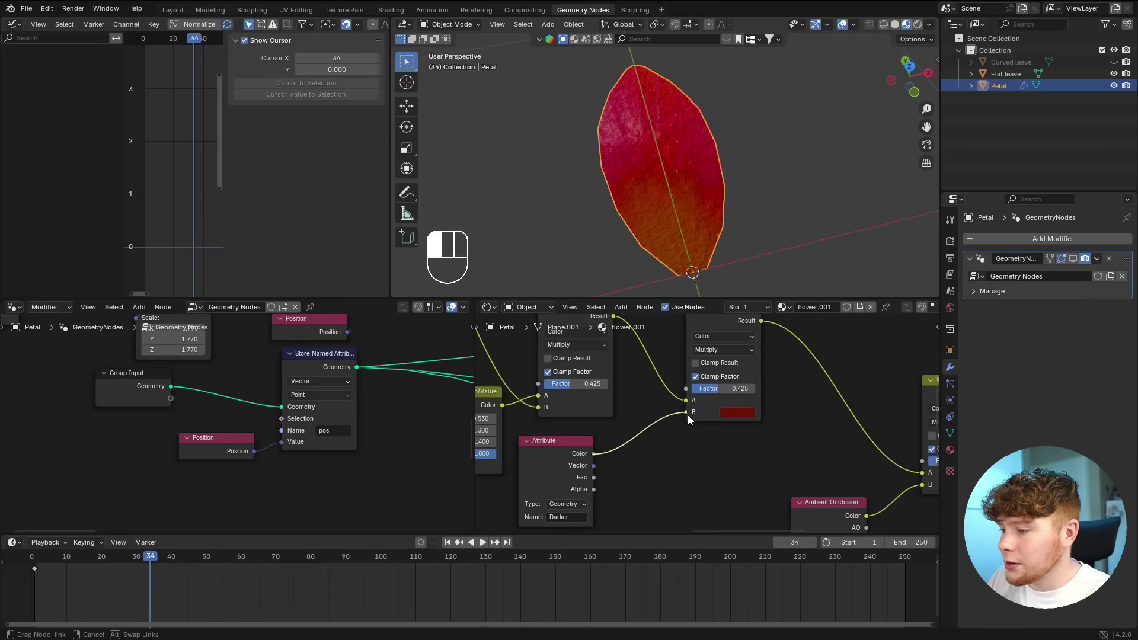
- Set the duplicated Multiply node's factor to 0.733 to control the darkening at the petal's edge
shift+middle_drag(634, 229, 706, 231)
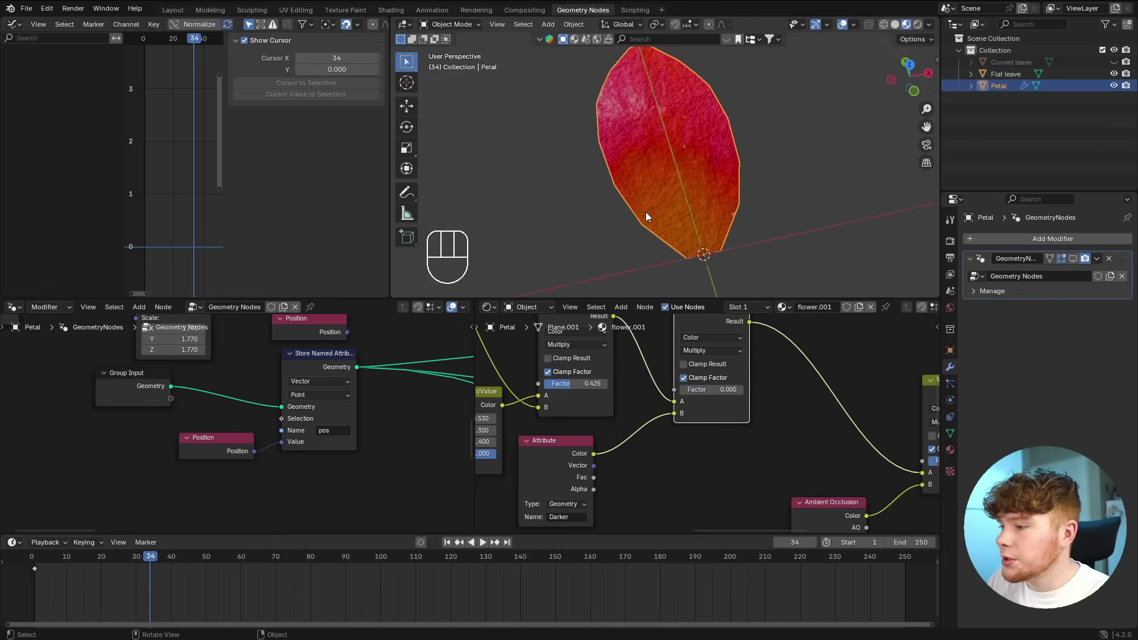
scroll(646, 212, up, 2)
drag(700, 392, 729, 391)
scroll(729, 398, down, 3)
scroll(664, 442, down, 4)
middle_drag(663, 441, 715, 411)
scroll(746, 433, up, 6)
scroll(637, 454, up, 3)
- Reposition the Darker Attribute node and insert a Color Ramp between its Color output and the Multiply node
drag(655, 350, 542, 433)
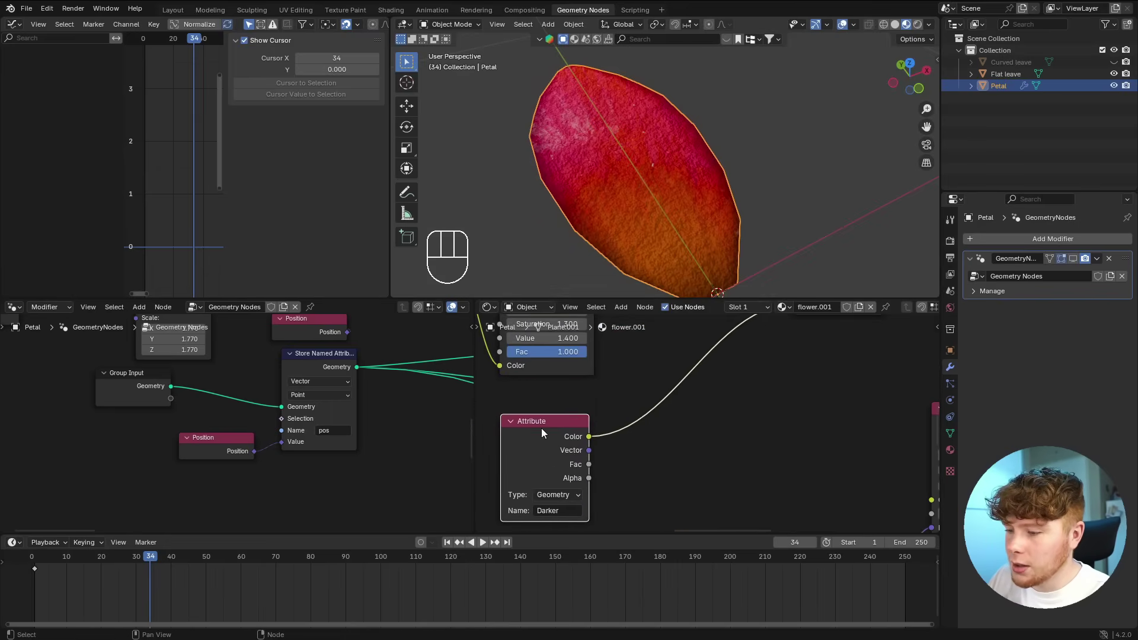
key(shift+a)
text(ramp)
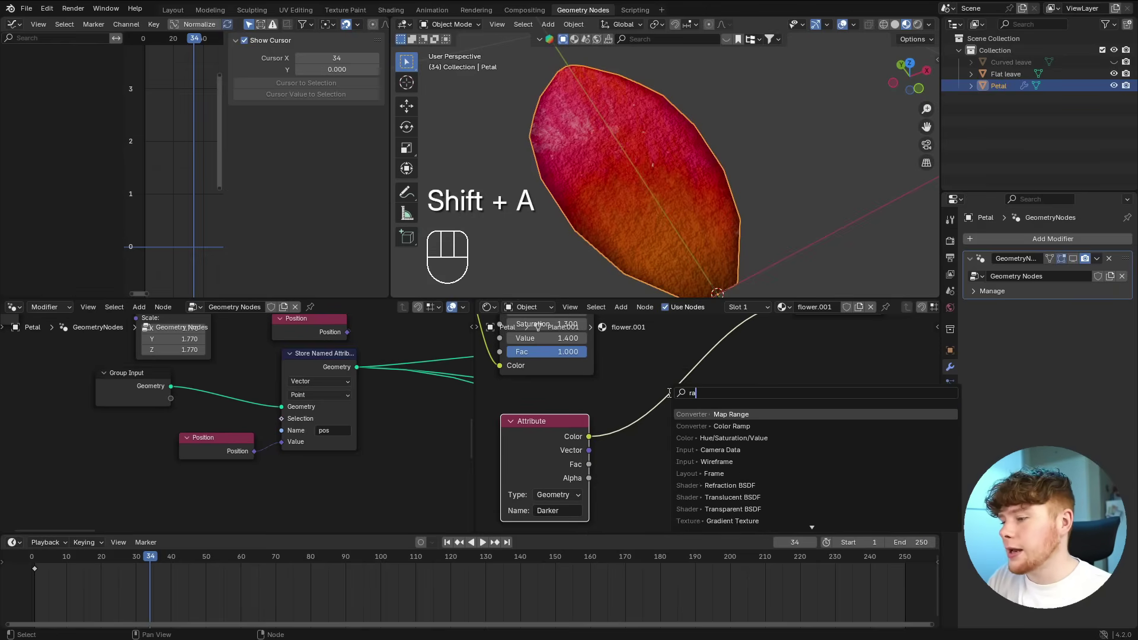
key(Return)
click(587, 350)
scroll(701, 387, up, 4)
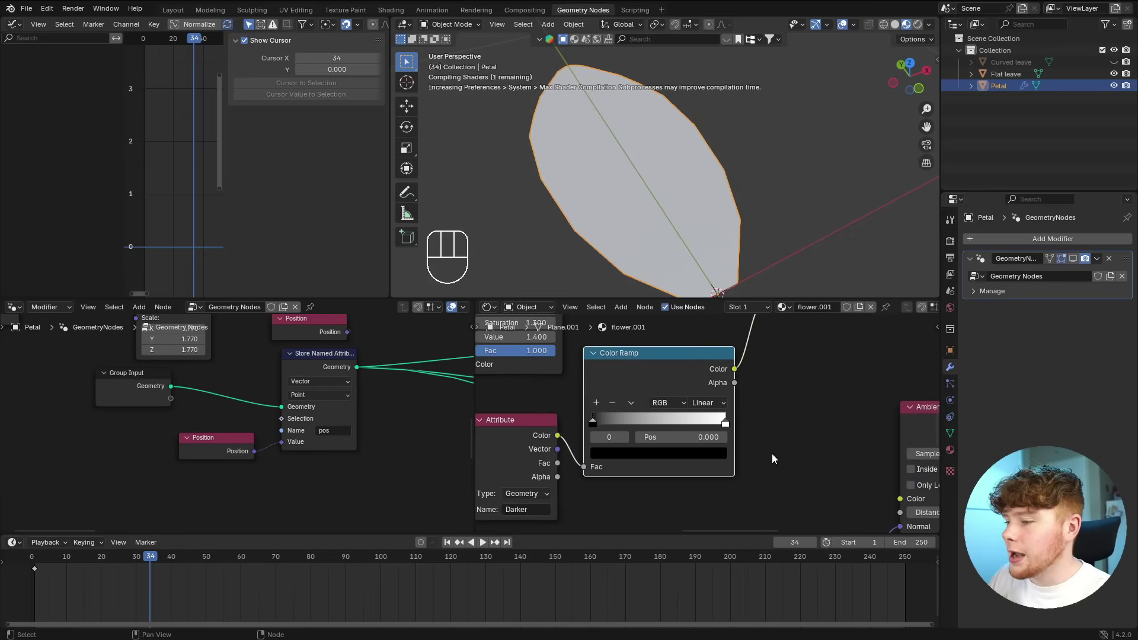
- Set the Color Ramp's interpolation to B-Spline and move its black stop to position 0.527
click(702, 394)
click(712, 495)
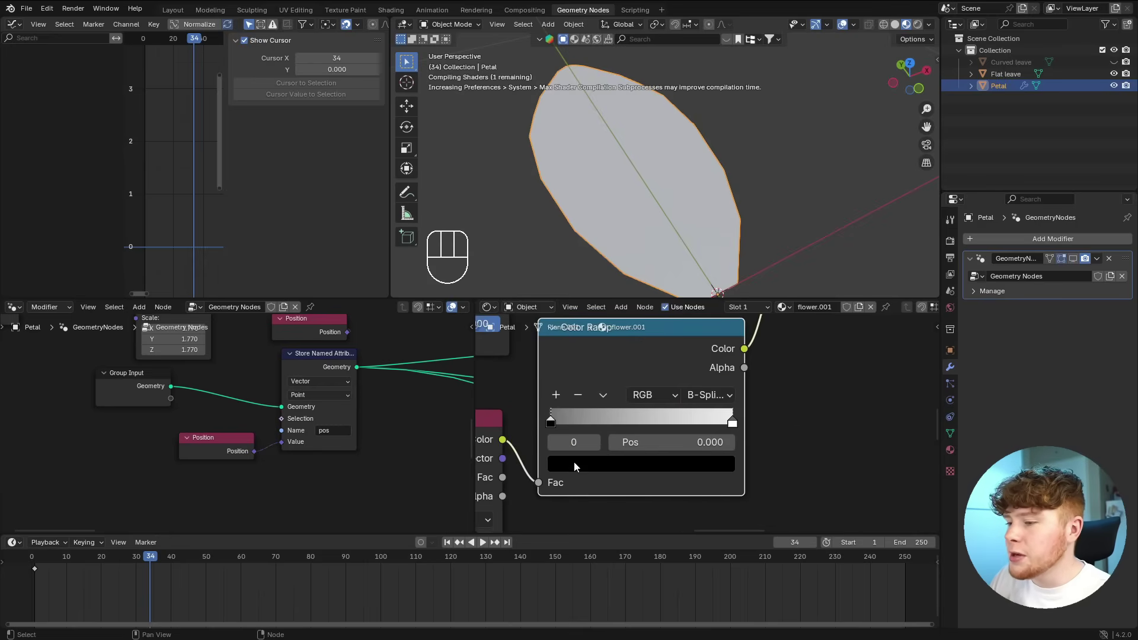
drag(573, 422, 664, 438)
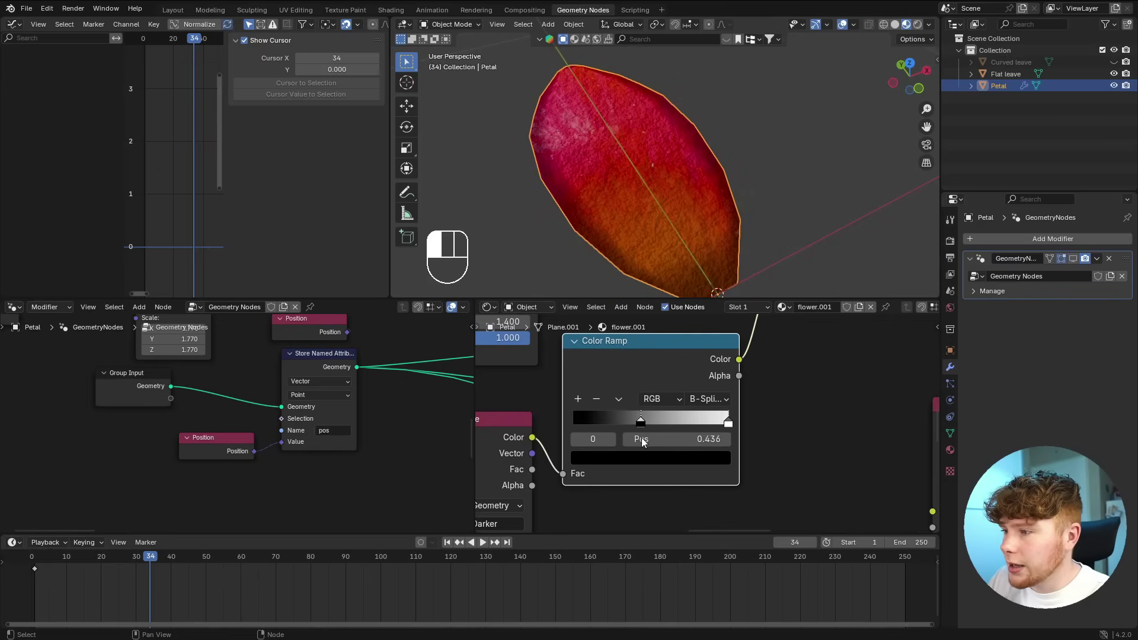
scroll(705, 435, down, 3)
middle_drag(727, 432, 700, 471)
middle_drag(705, 261, 655, 249)
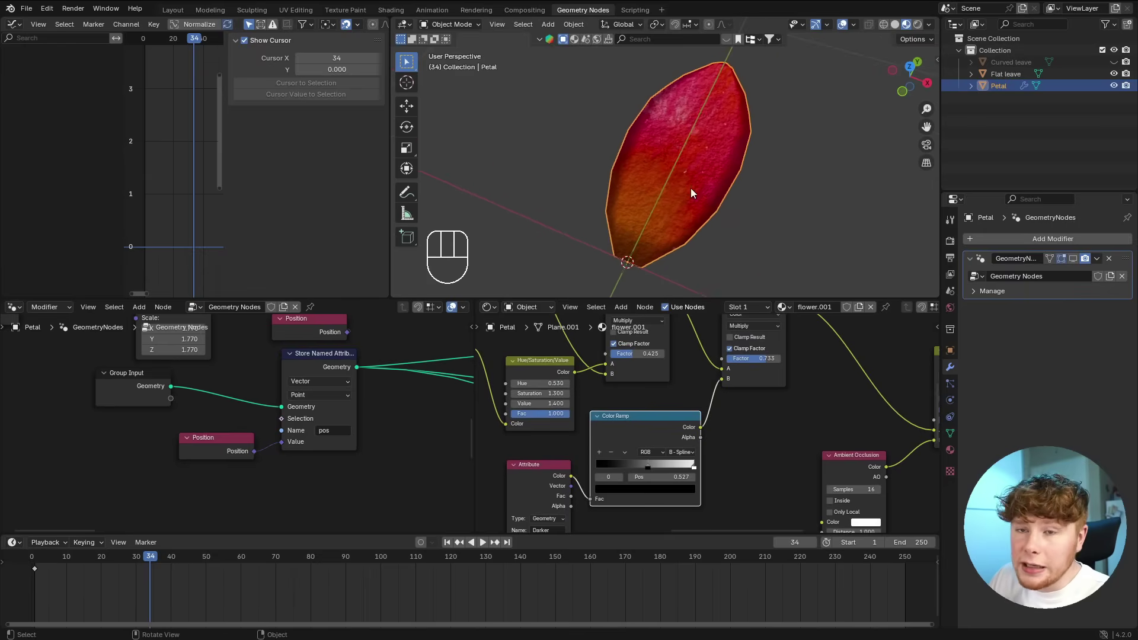
middle_drag(721, 155, 738, 179)
- Turn the petal's Geometry Nodes modifier back on in the viewport to show the whole flower
scroll(774, 386, down, 3)
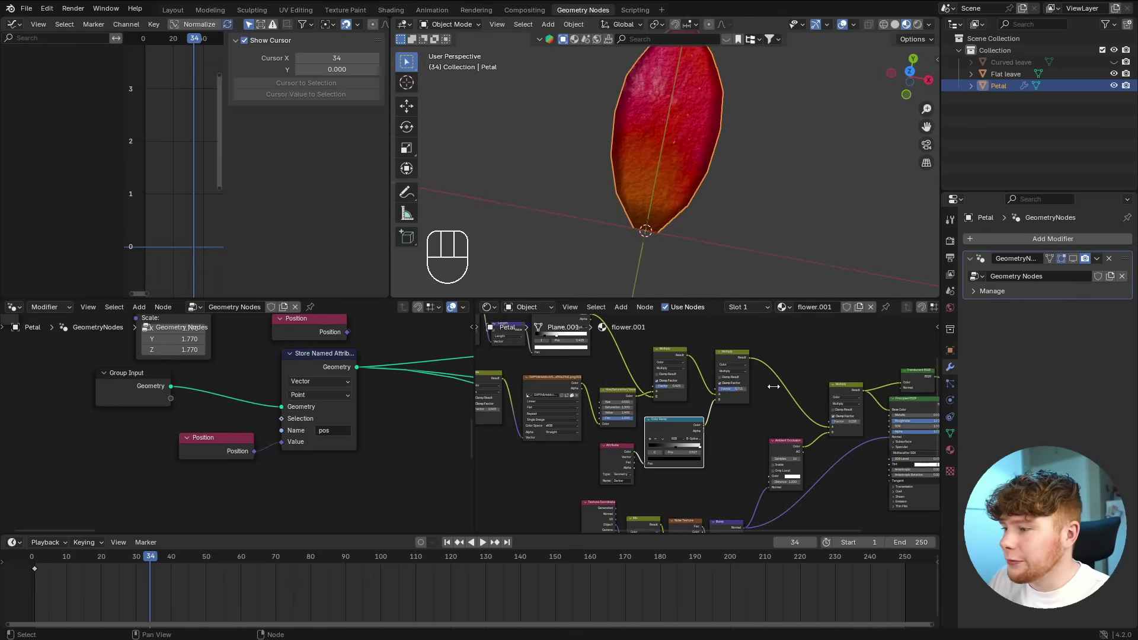
scroll(404, 402, down, 2)
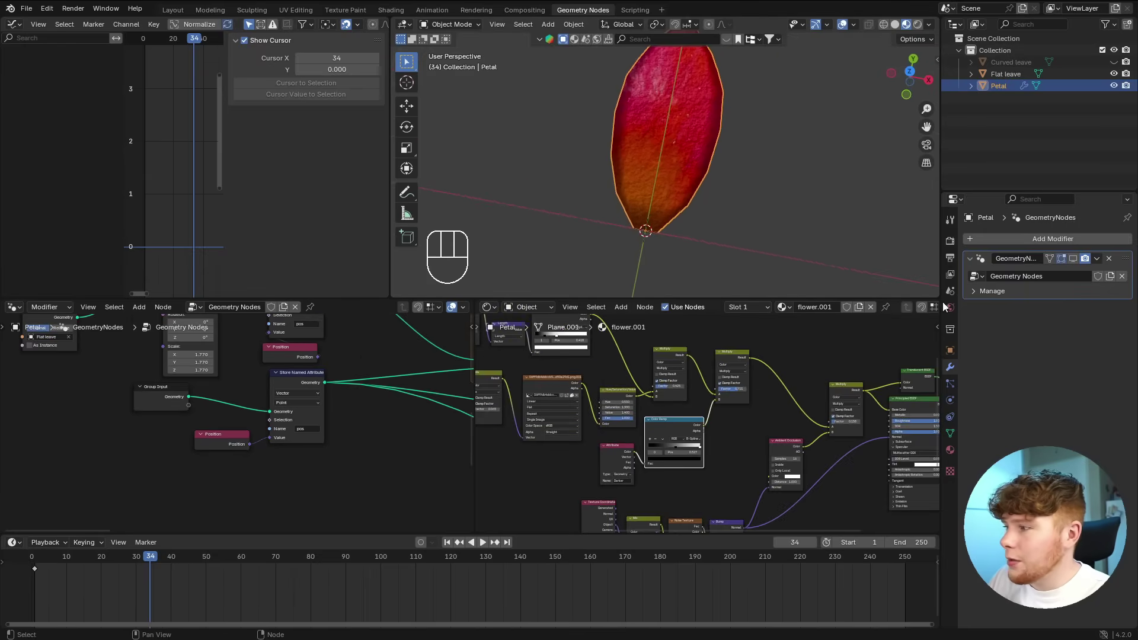
click(1073, 258)
middle_drag(788, 160, 775, 191)
middle_drag(727, 386, 681, 396)
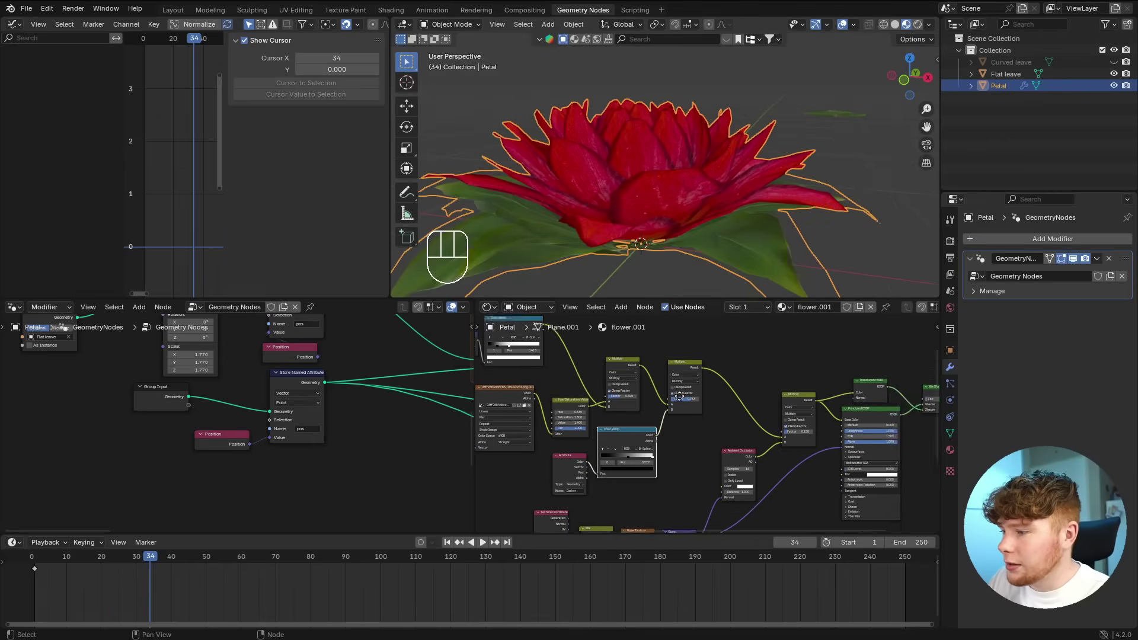
- Lower the factor of the Multiply node fed by the Color Ramp to about 0.5, and leave the flower deselected
scroll(680, 396, up, 3)
mouse_move(631, 389)
mouse_down()
mouse_move(569, 389)
mouse_move(633, 390)
mouse_up()
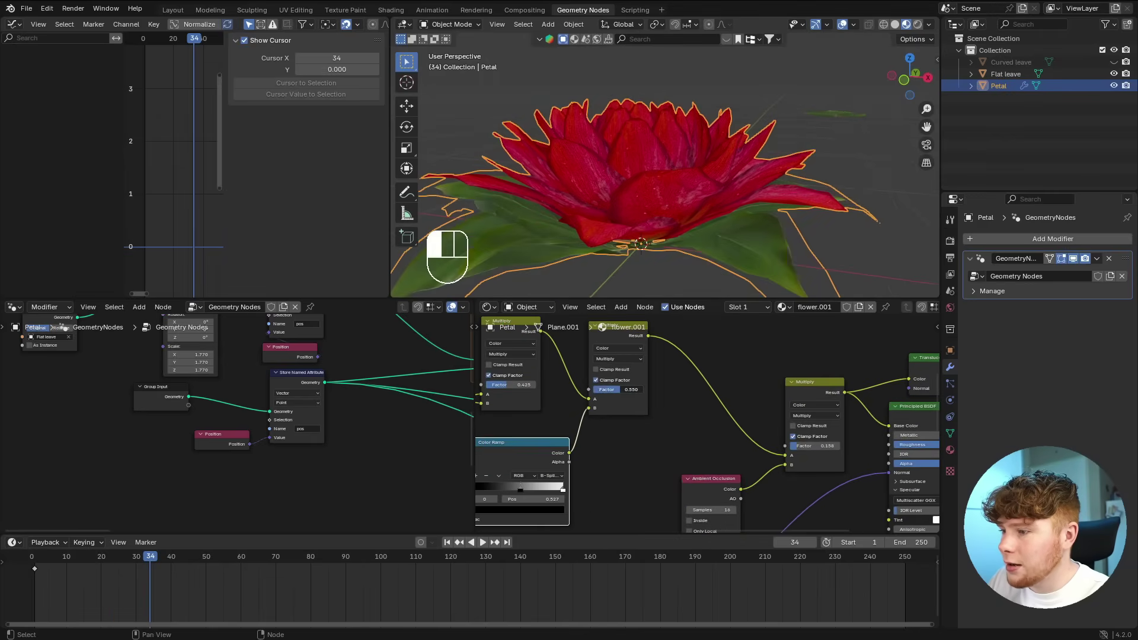
key(ctrl+z)
key(ctrl+z)
middle_drag(737, 229, 808, 233)
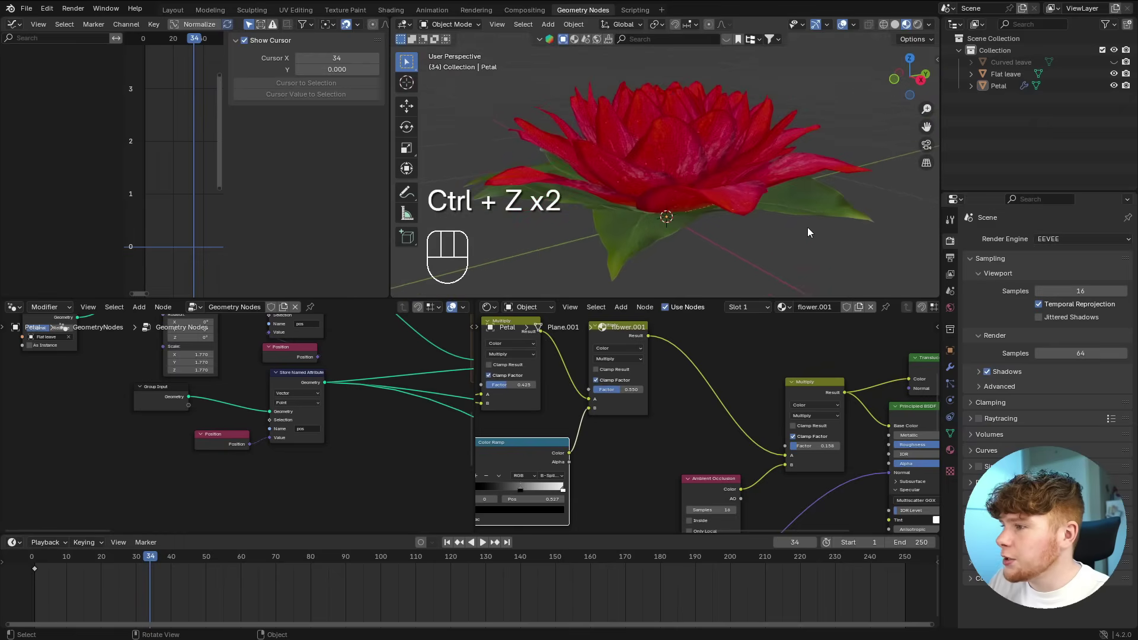
- Set the render engine to Cycles with GPU Compute and show the flower in Rendered shading
click(1058, 239)
click(1055, 280)
click(1055, 270)
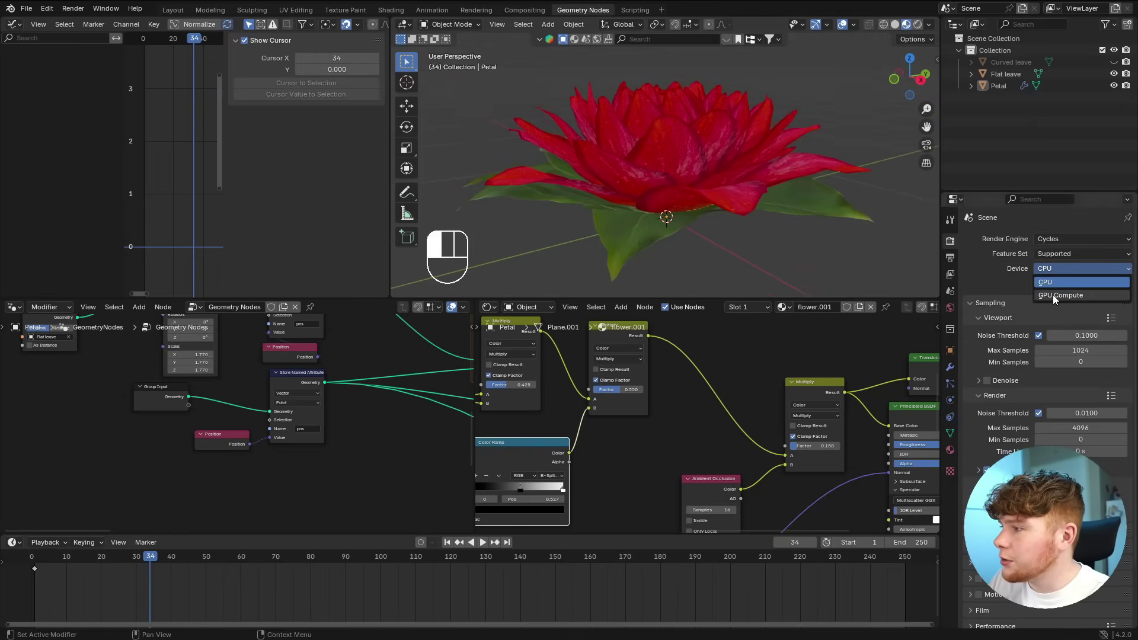
click(1055, 296)
click(918, 24)
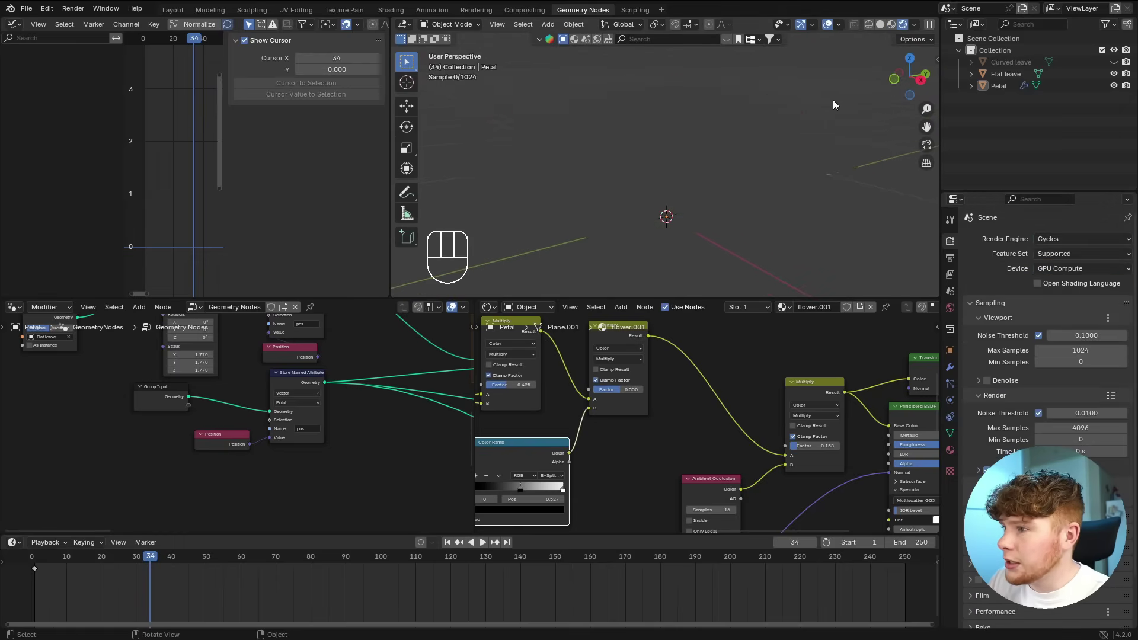
- Add an area light to the scene and raise it above the flower
middle_drag(828, 141, 805, 150)
scroll(805, 151, down, 5)
key(shift+a)
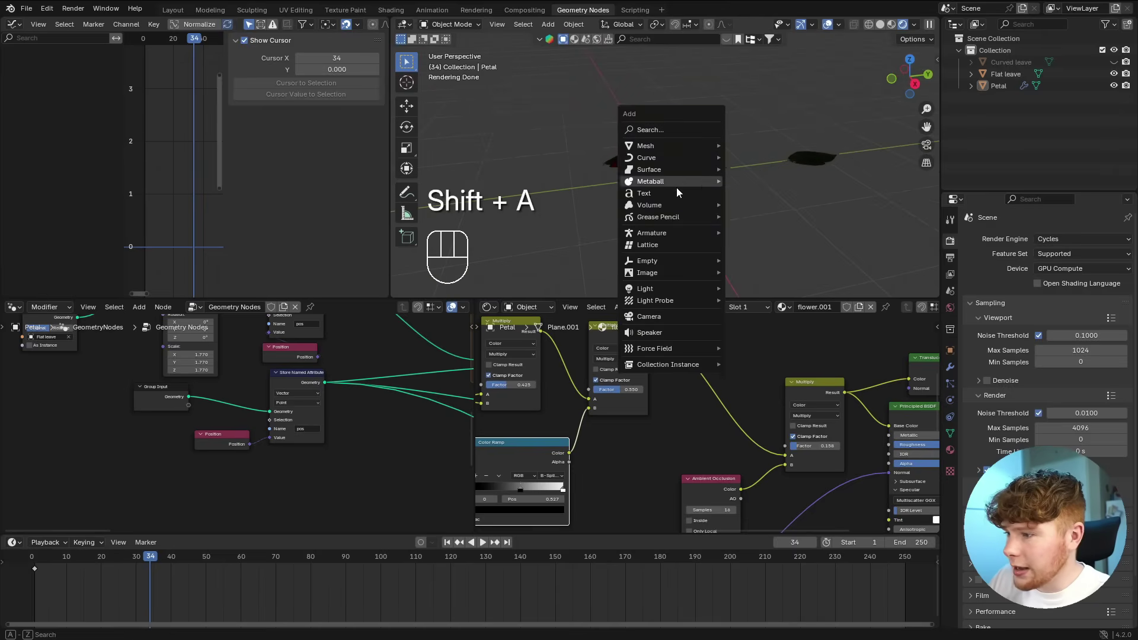
mouse_move(688, 290)
click(756, 329)
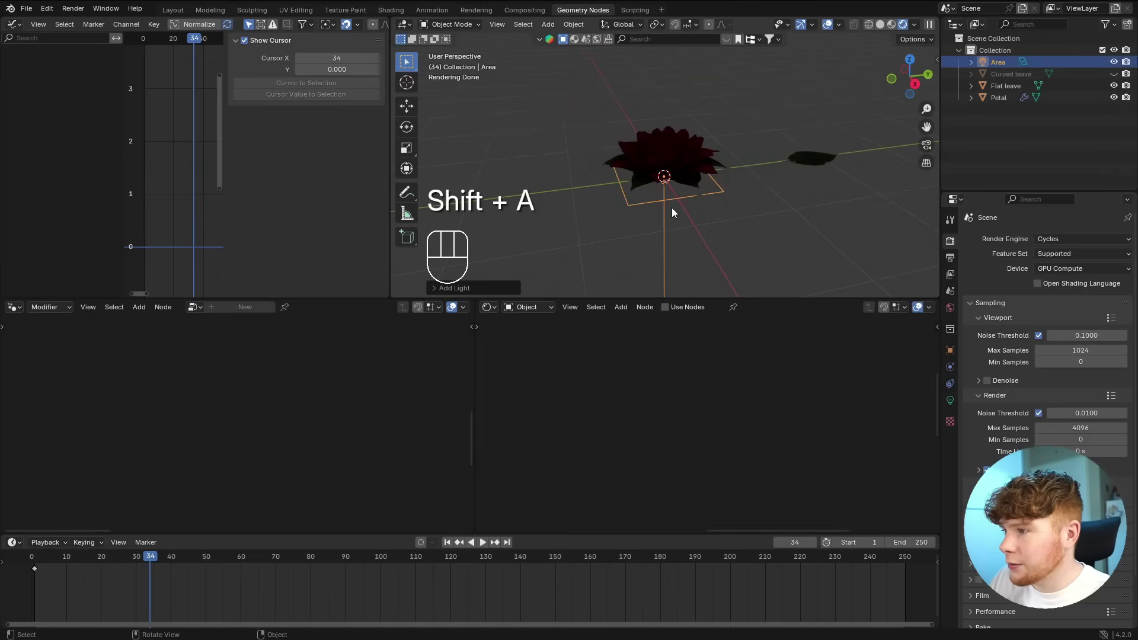
key(g)
click(675, 65)
- Increase the area light's power and examine the rendered petals up close
right_click(721, 152)
click(721, 152)
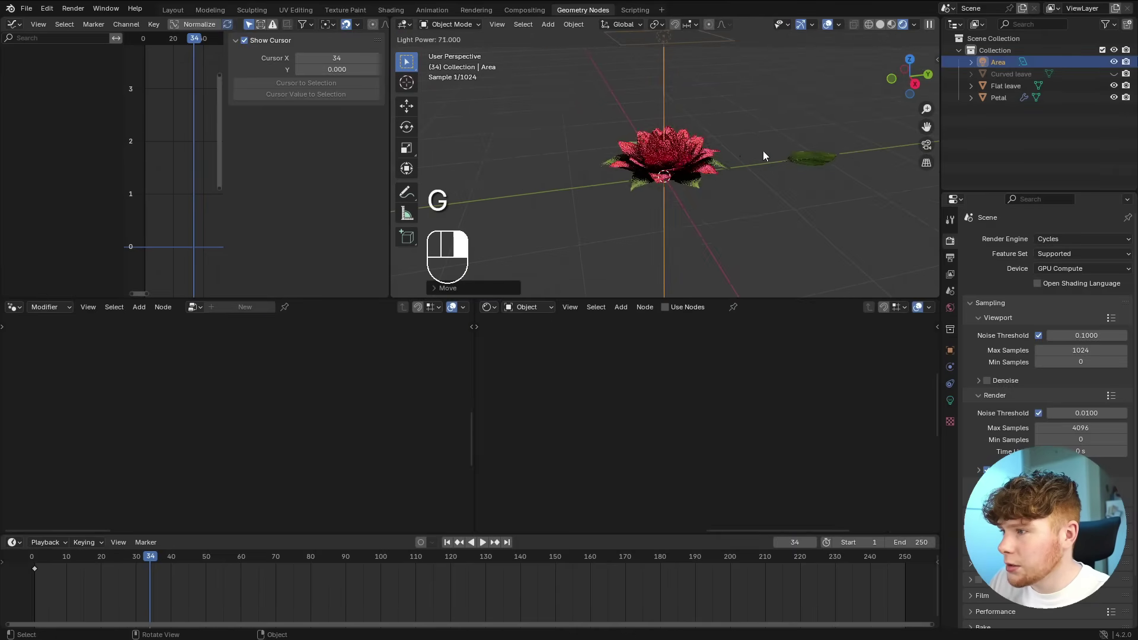
click(735, 181)
scroll(747, 198, up, 6)
middle_drag(749, 202, 671, 222)
scroll(673, 223, up, 2)
shift+middle_drag(740, 244, 699, 247)
scroll(681, 225, up, 2)
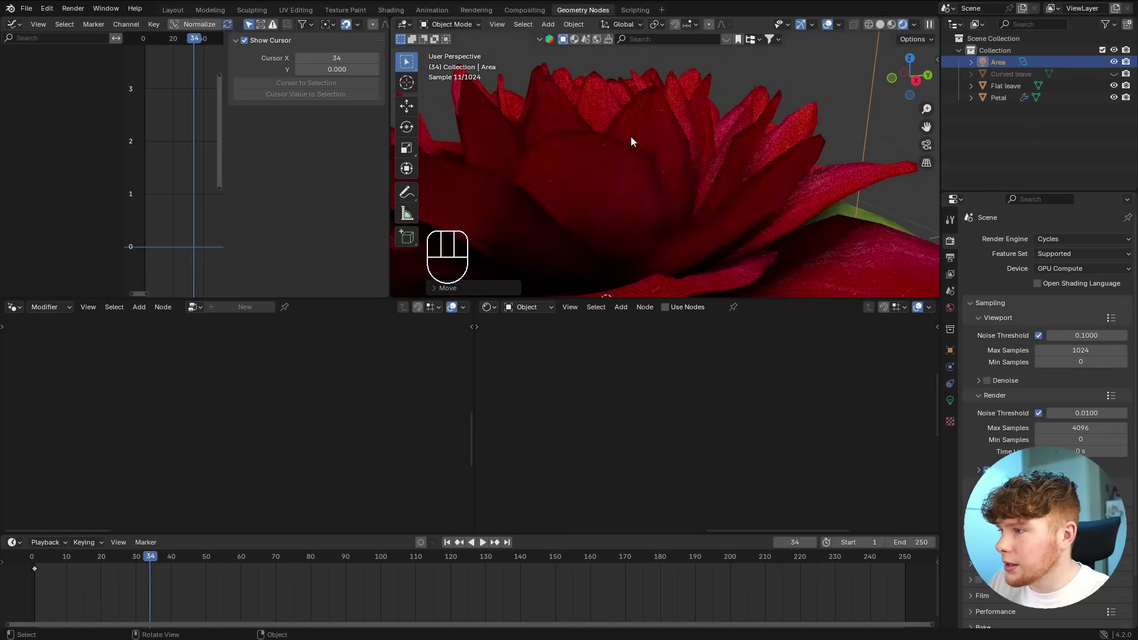
click(715, 147)
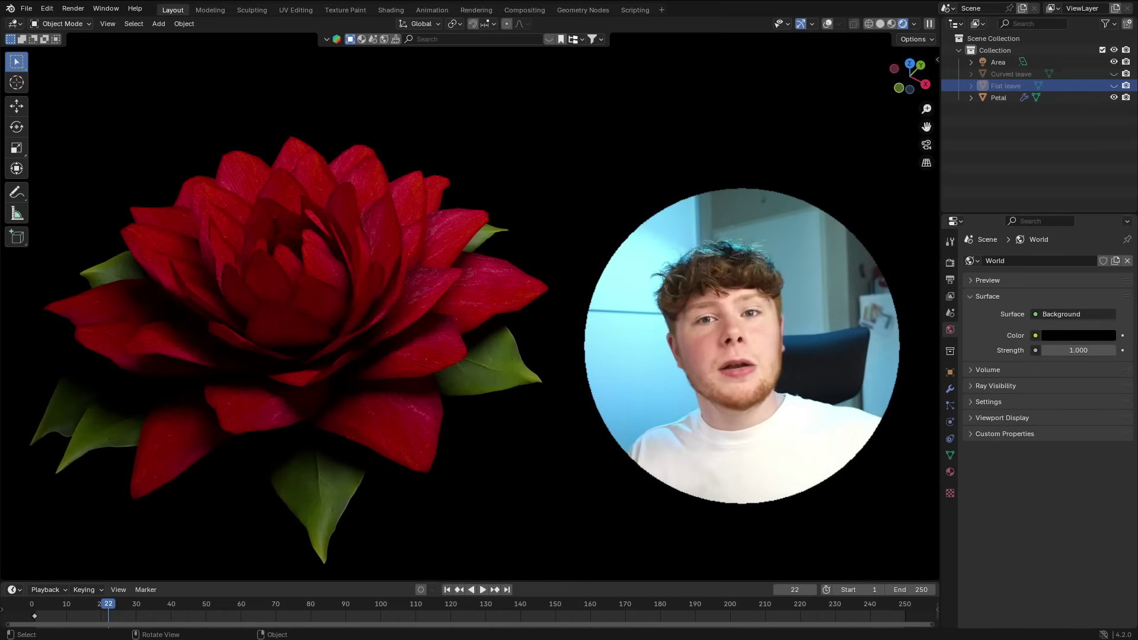